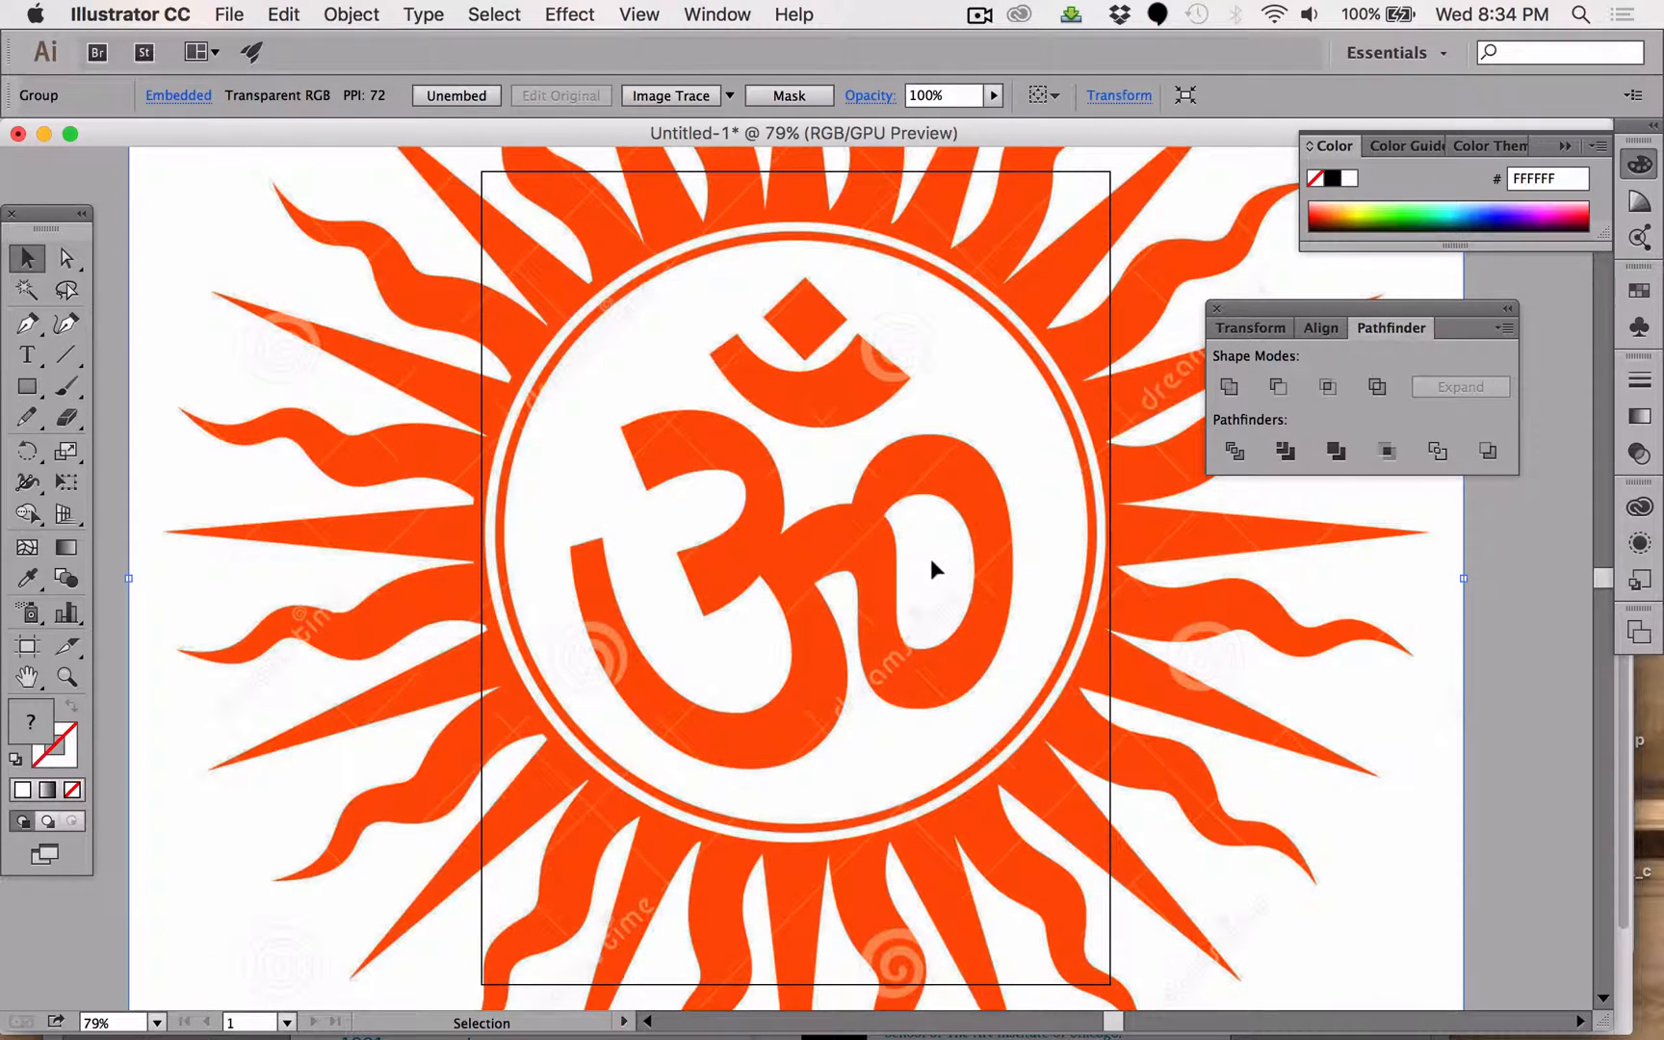
Scale the Om sun image down proportionally so it fits within the artboard's width, aligned with its lower edge.
key("super+minus")
key("super+minus")
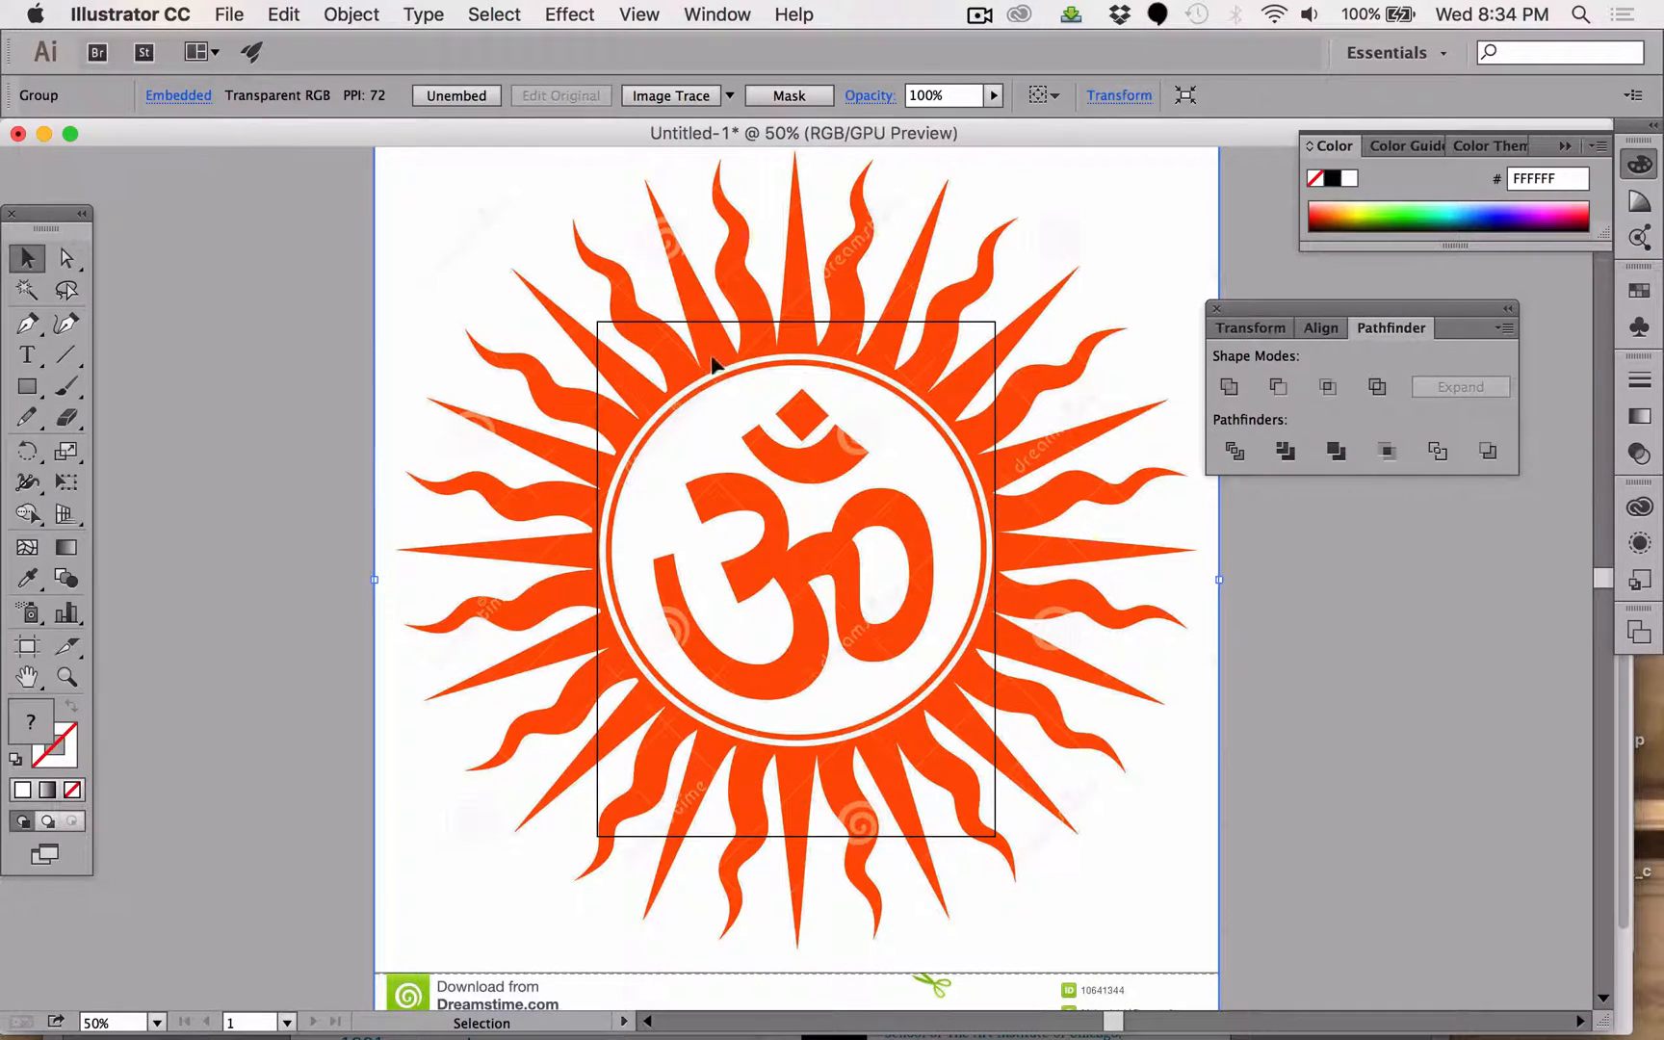
scroll(473, 355, "down", 3)
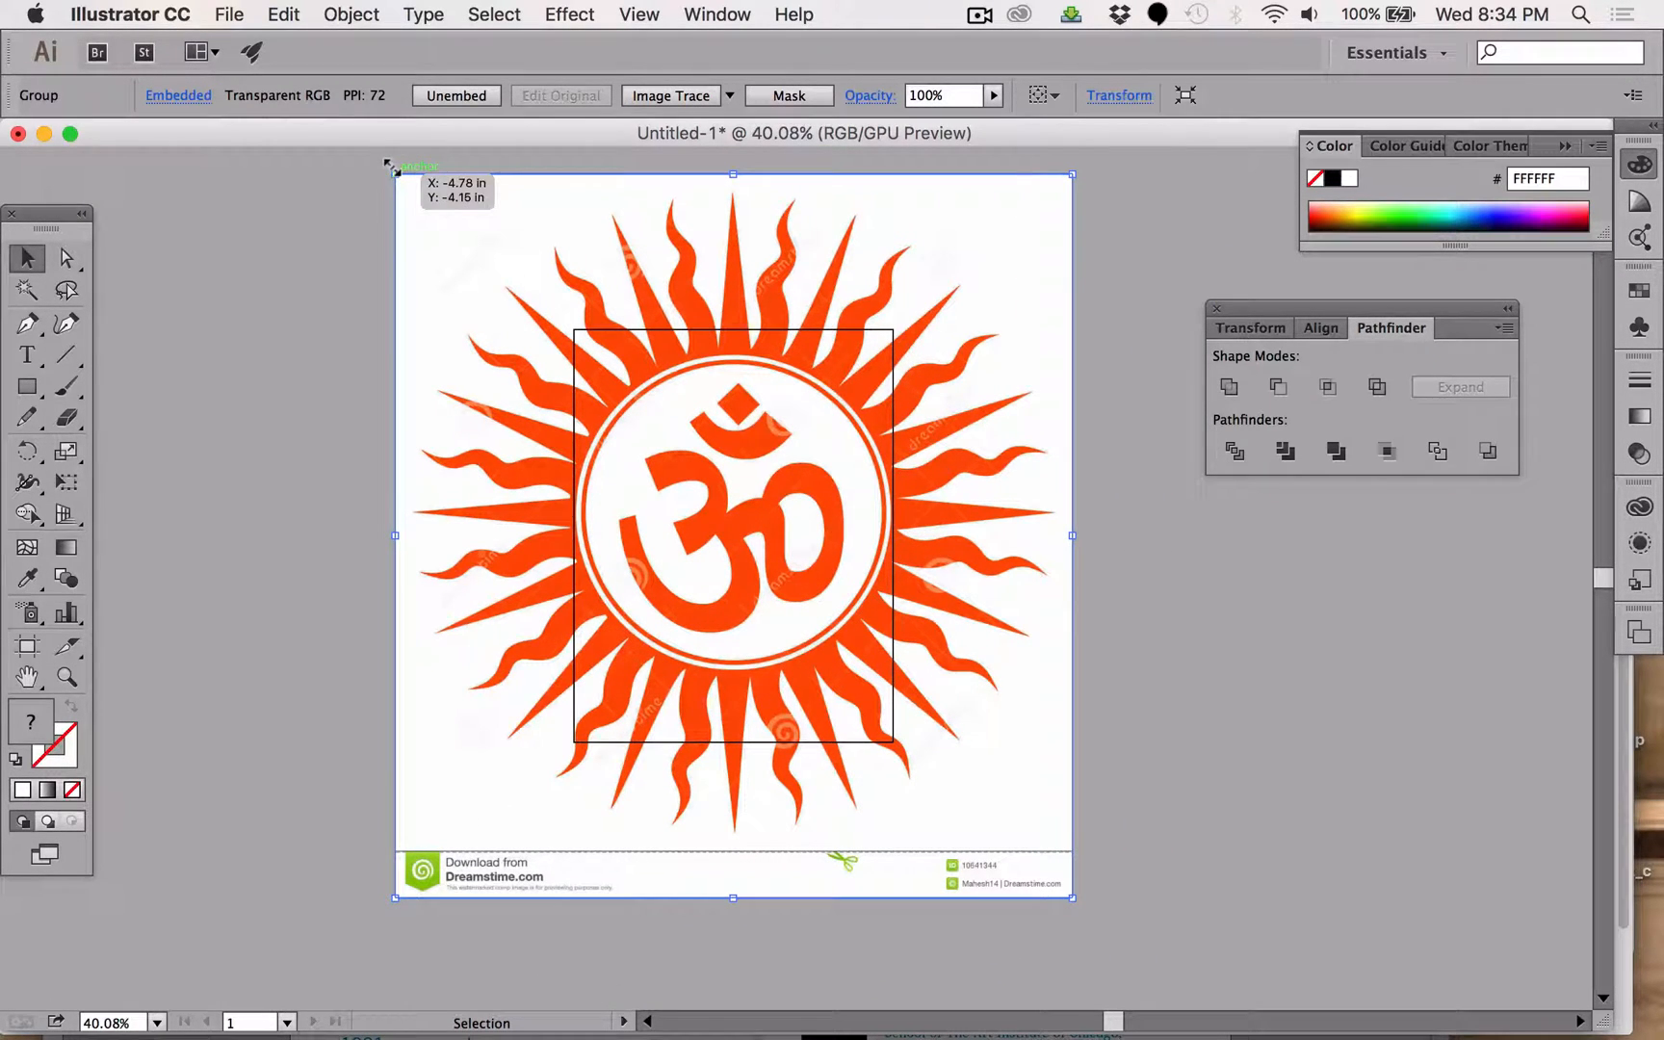
left_click_drag(391, 169, 573, 316)
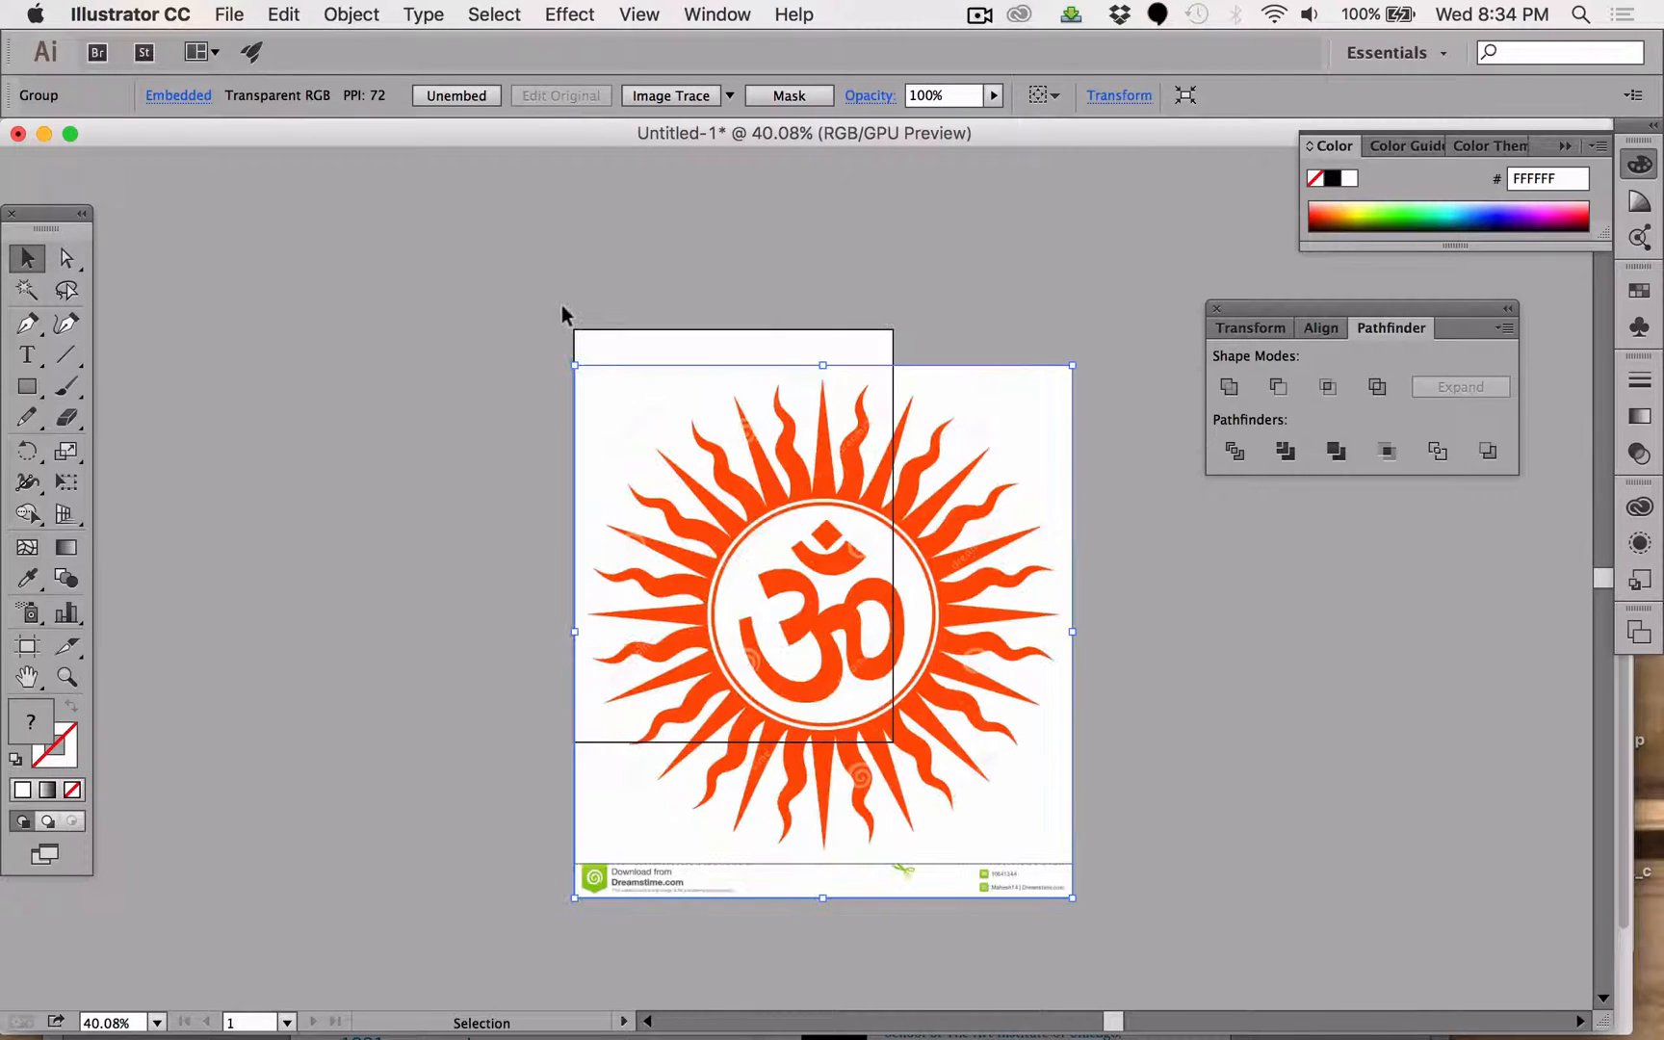
left_click_drag(1066, 888, 919, 790)
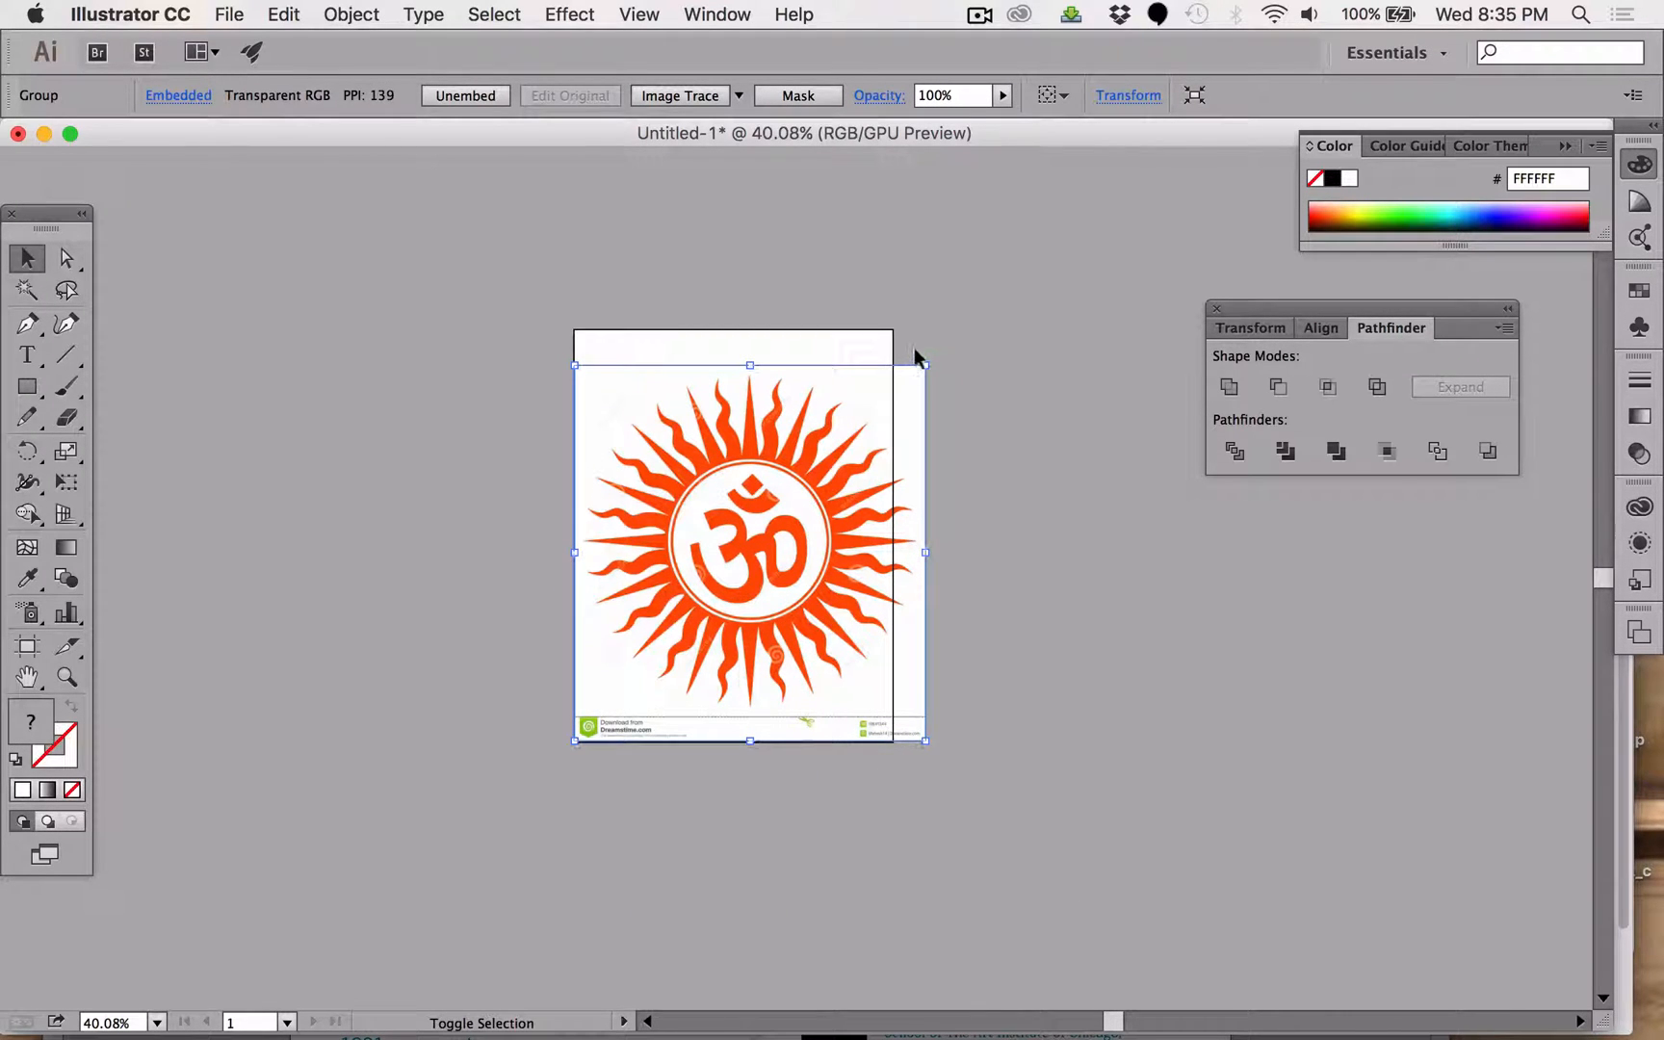
left_click_drag(925, 365, 890, 379)
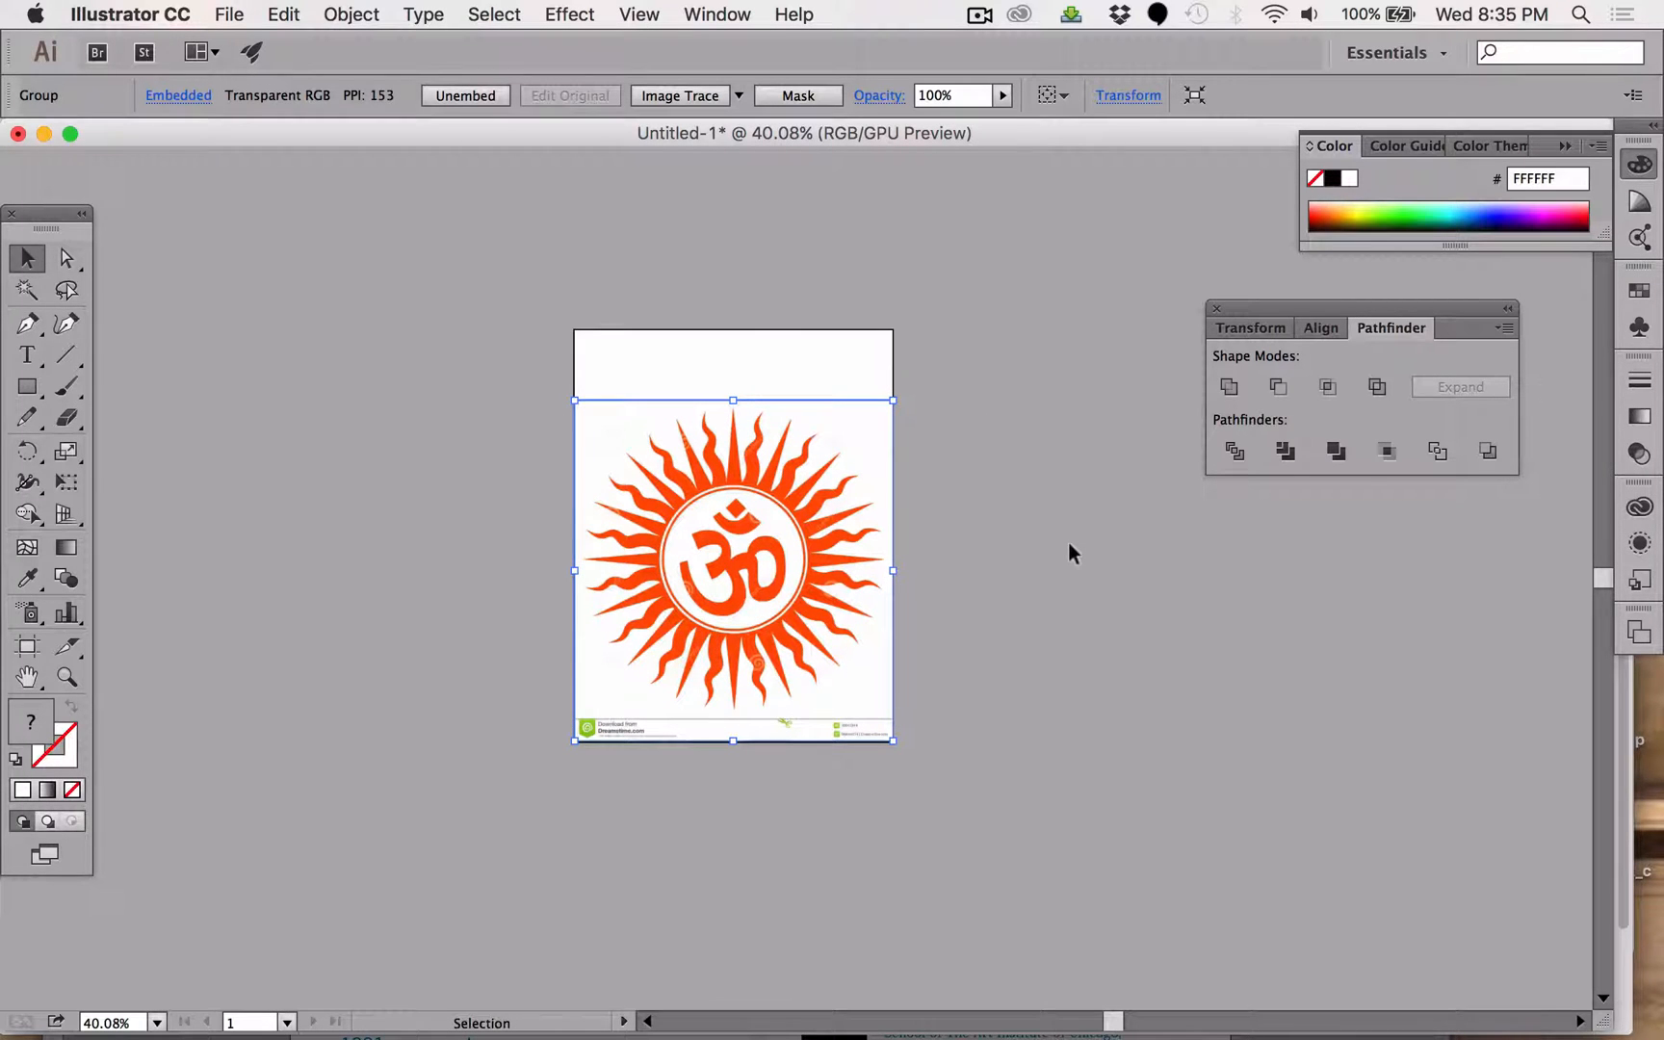
Save the document as om.ai in the zodiac_art_start folder, in Adobe Illustrator format with the Illustrator CC version options.
key("z")
left_click(734, 559)
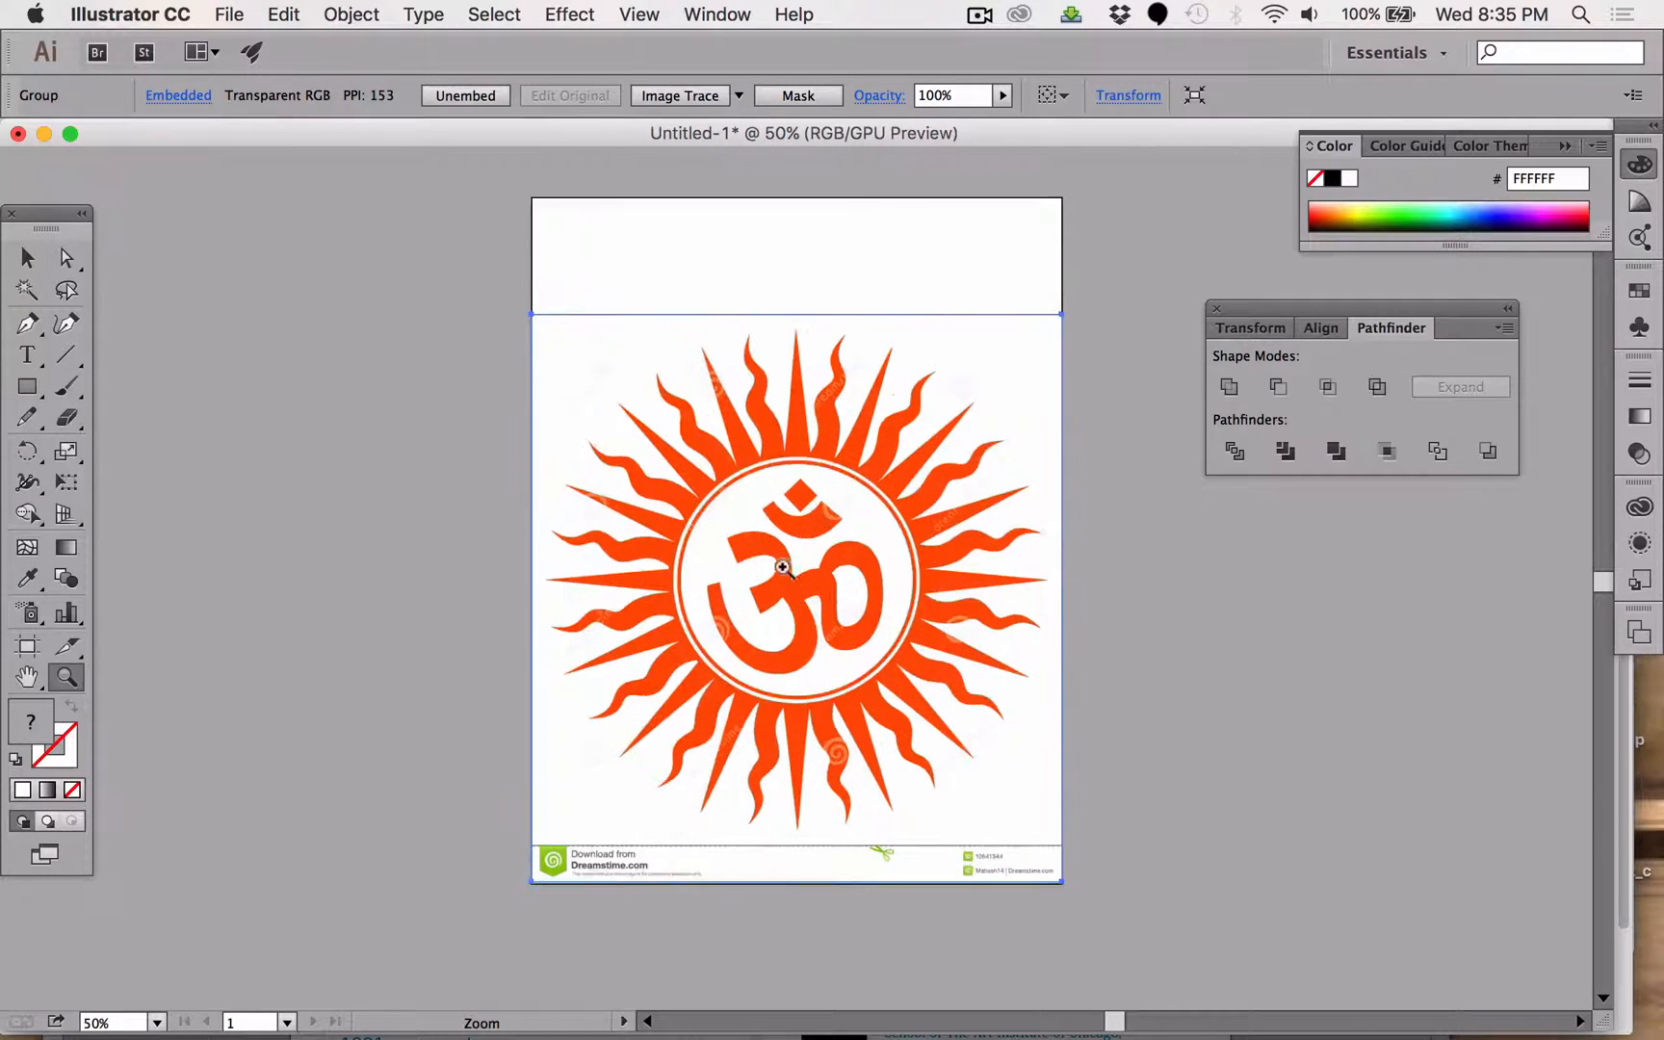
left_click(783, 566)
scroll(863, 641, "up", 3)
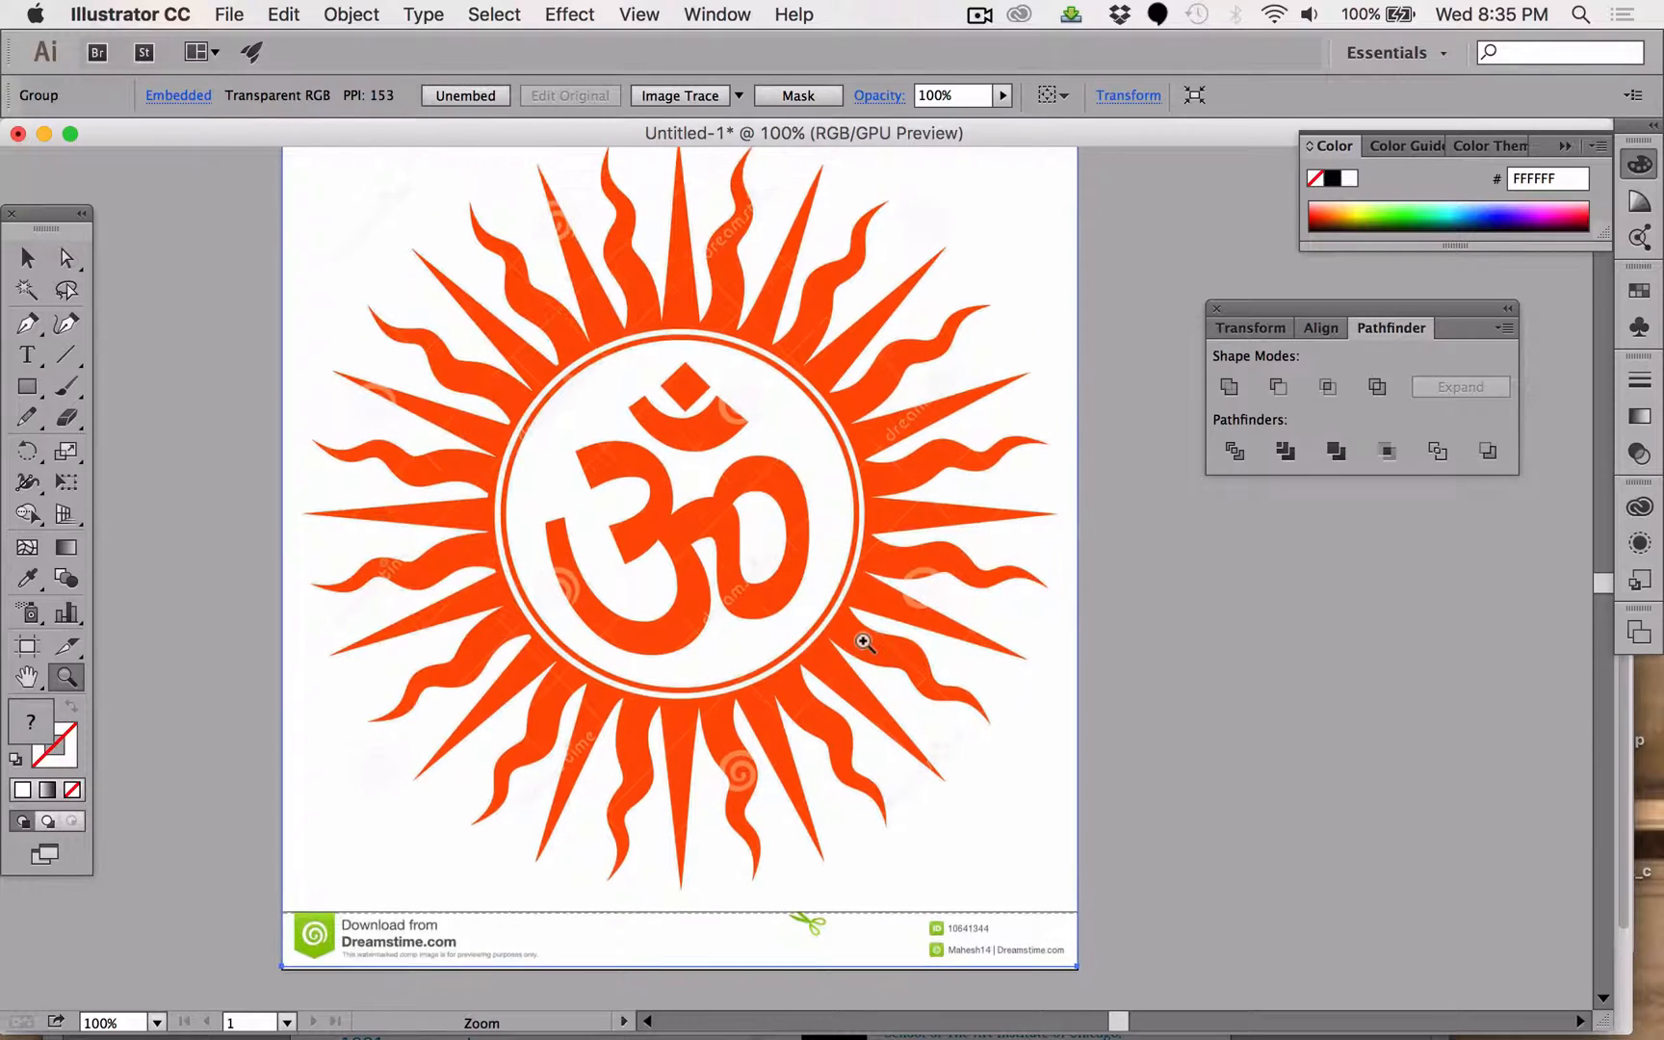
scroll(864, 641, "up", 3)
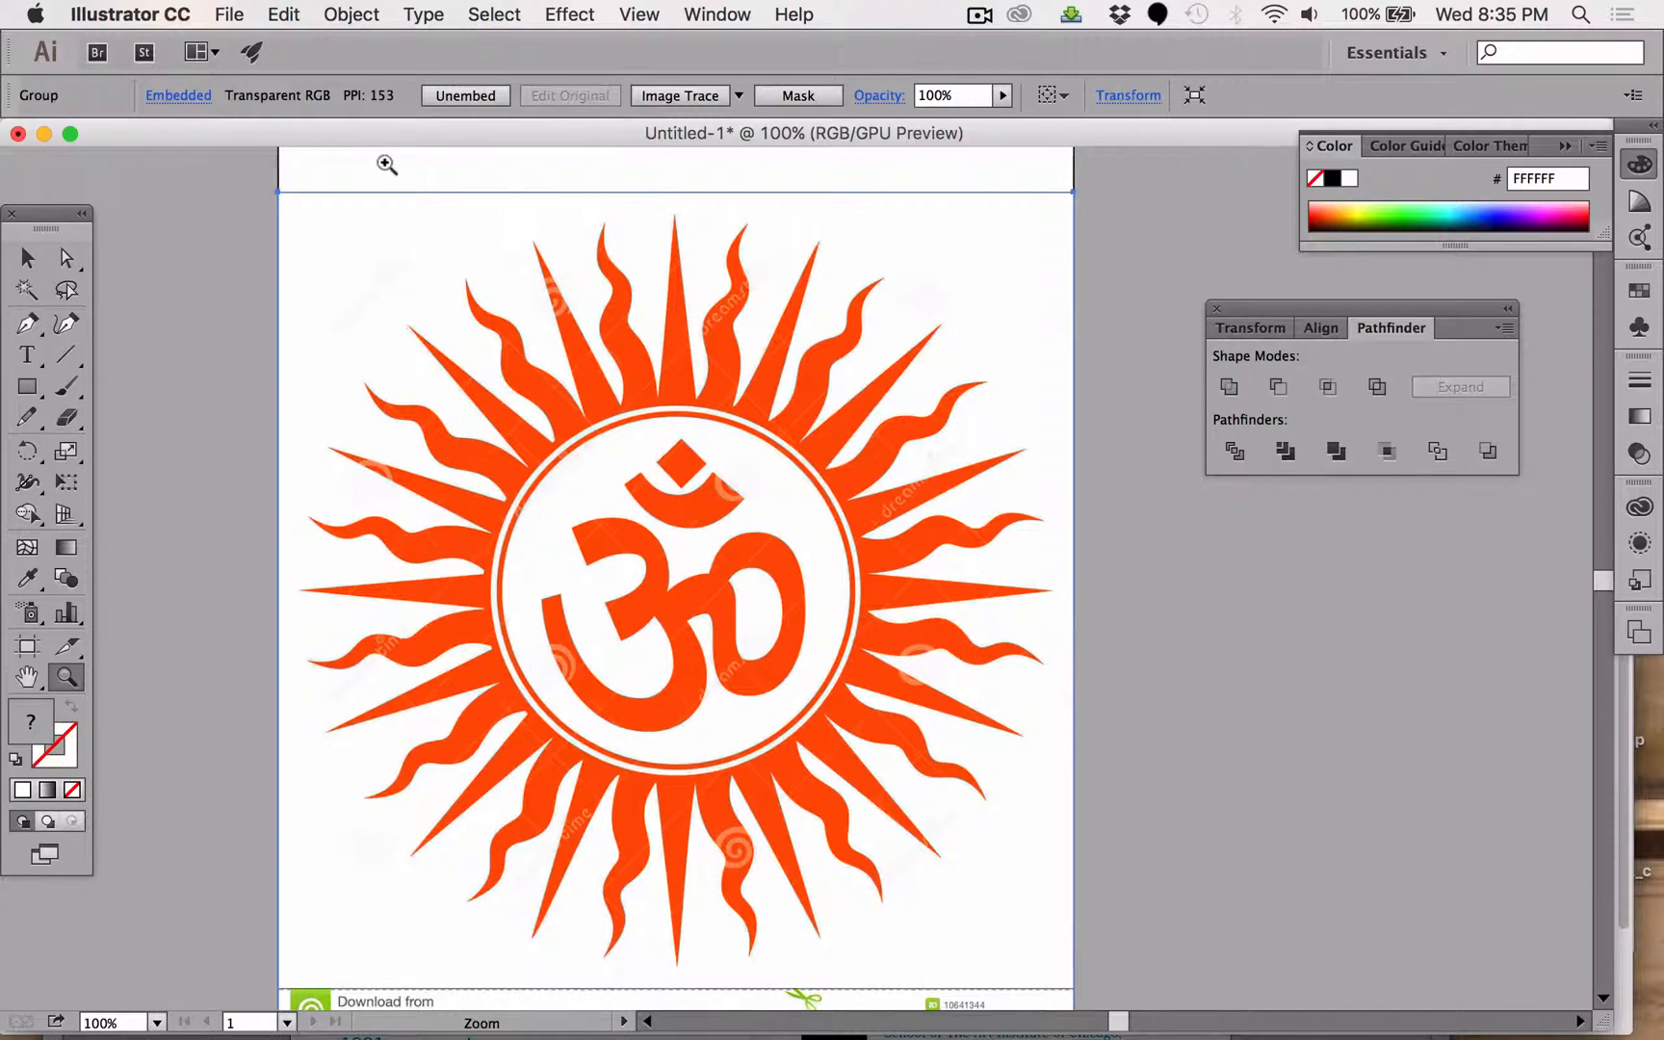
left_click(229, 14)
left_click(256, 236)
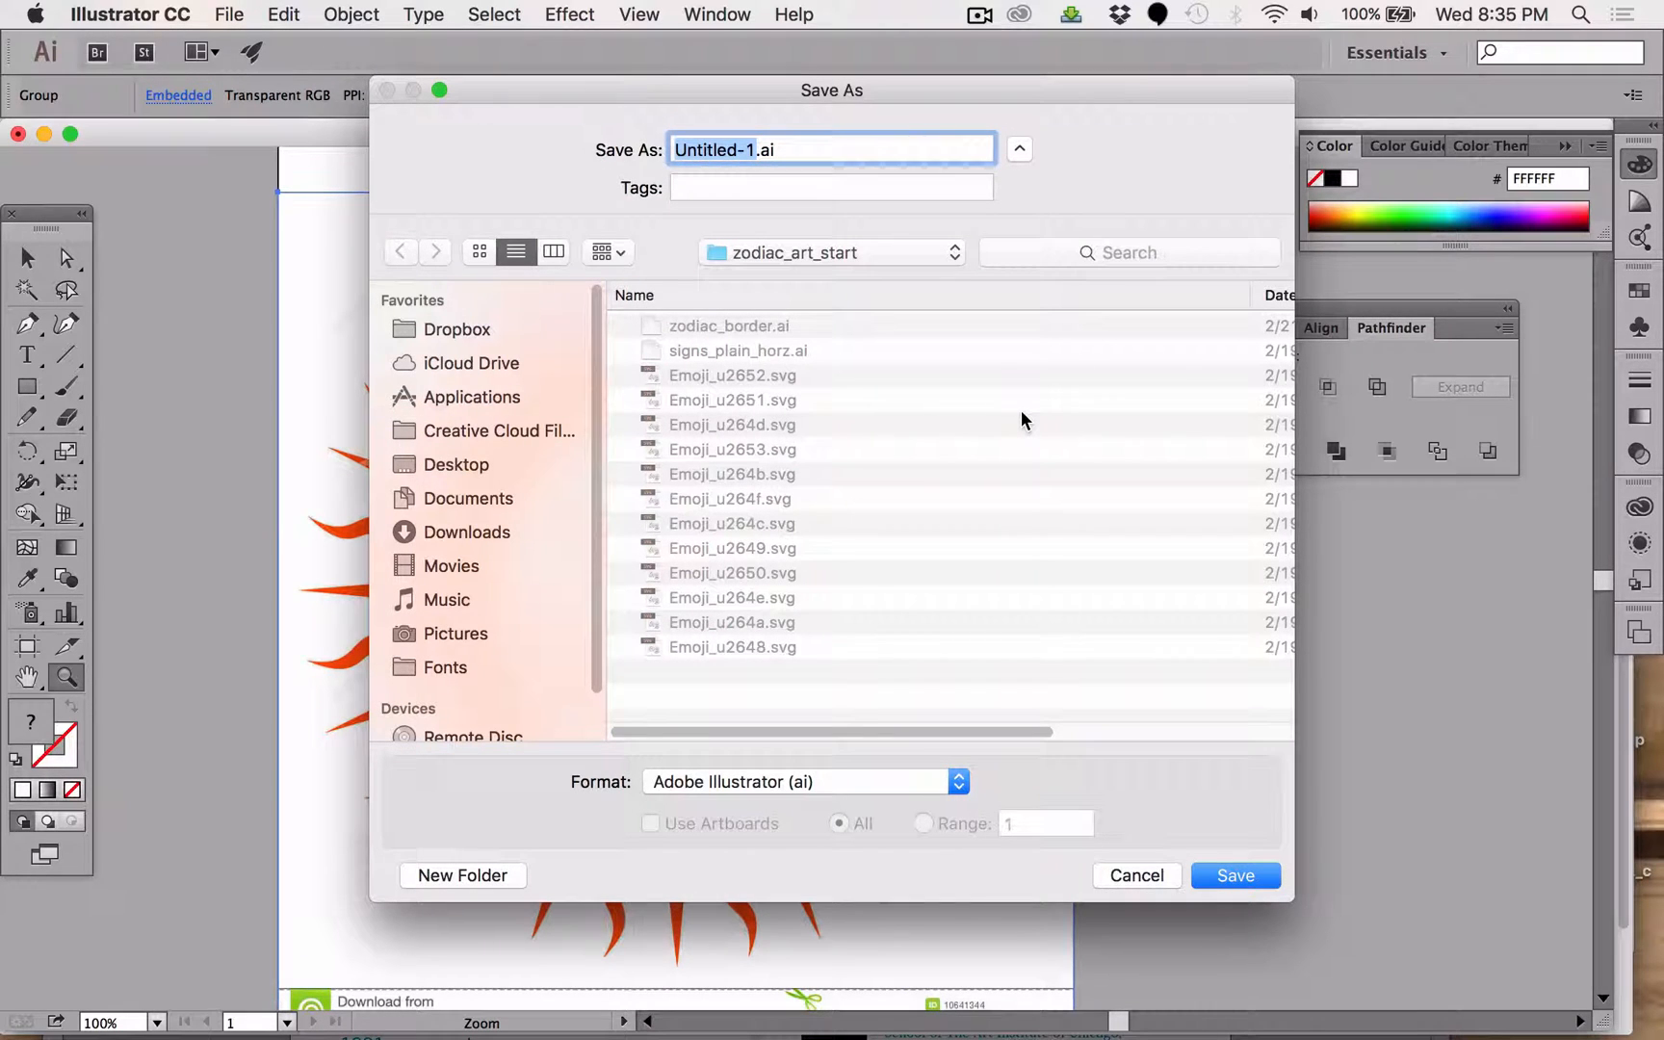
type("om")
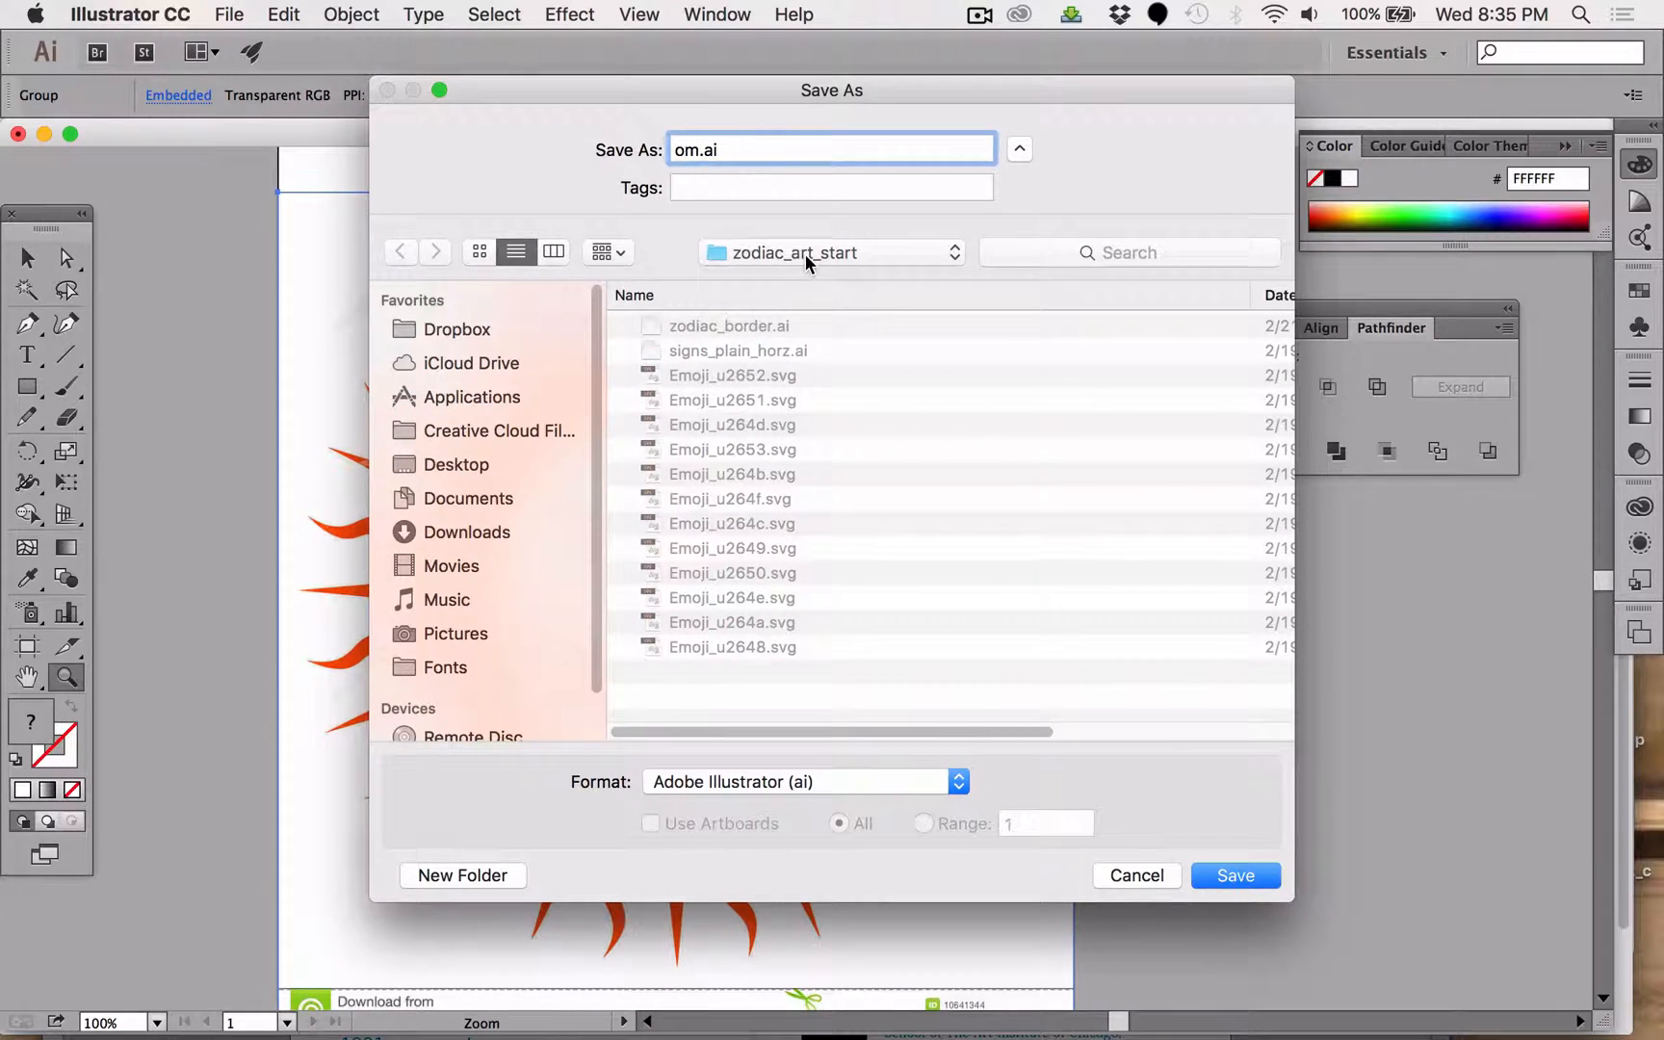
left_click(1237, 880)
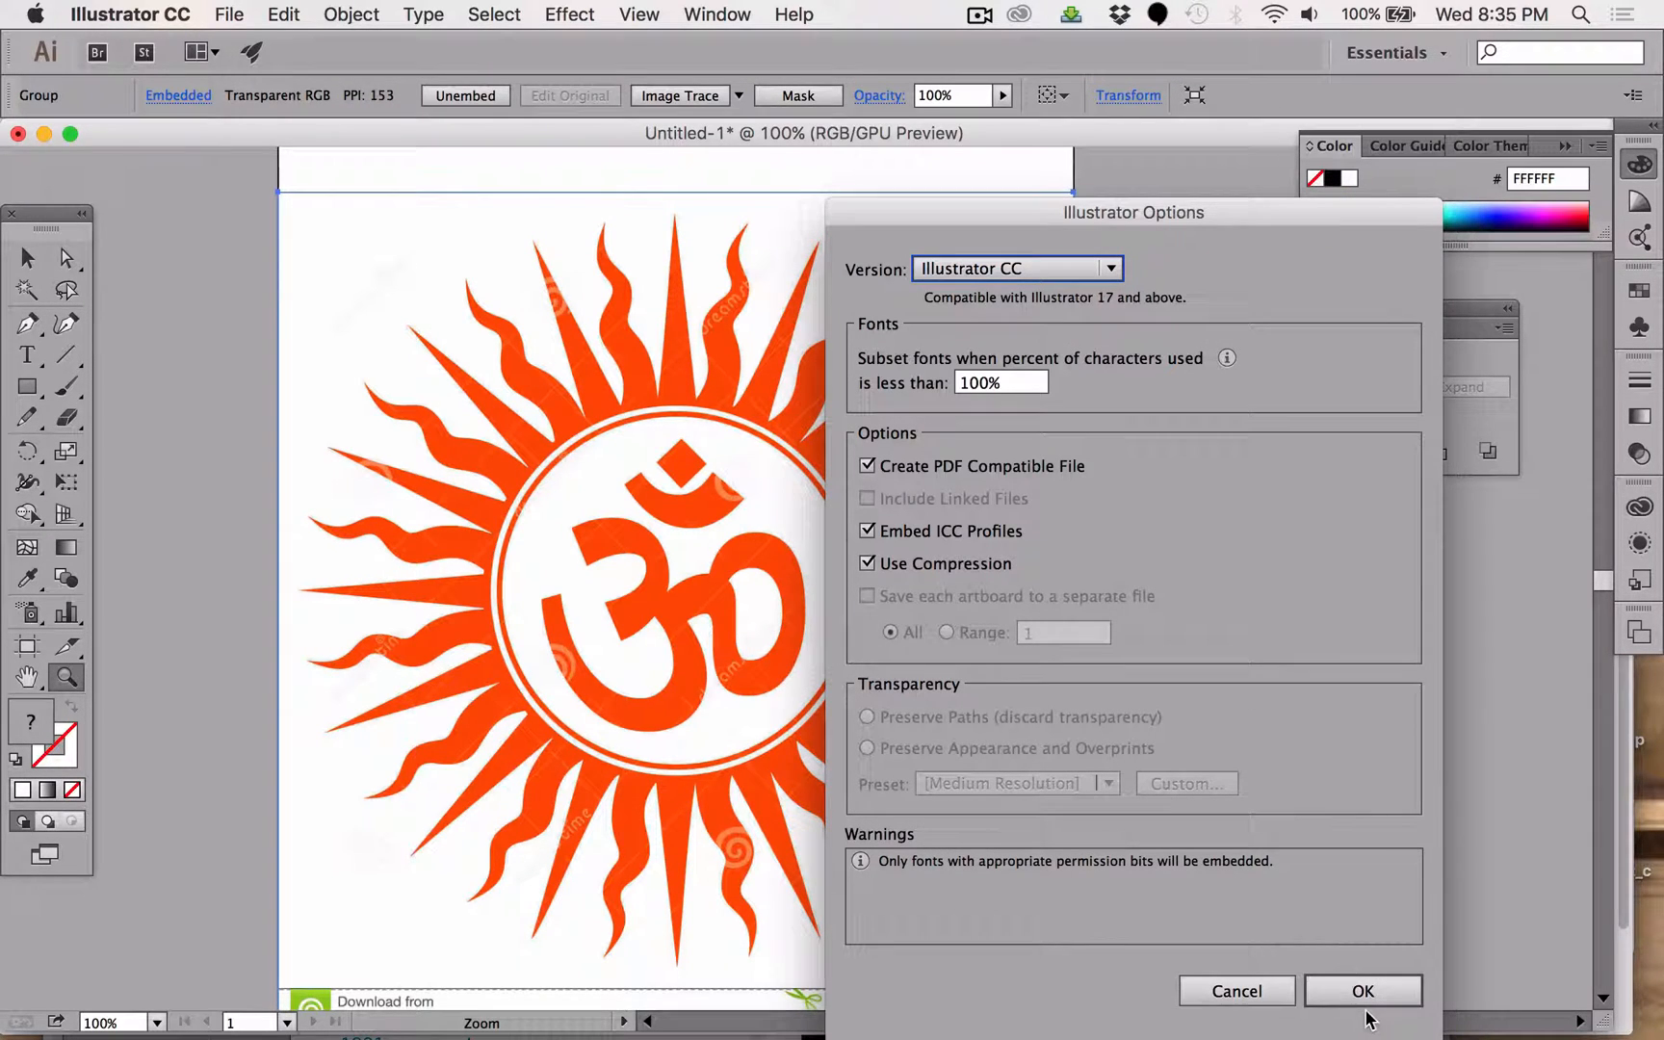
left_click(1357, 978)
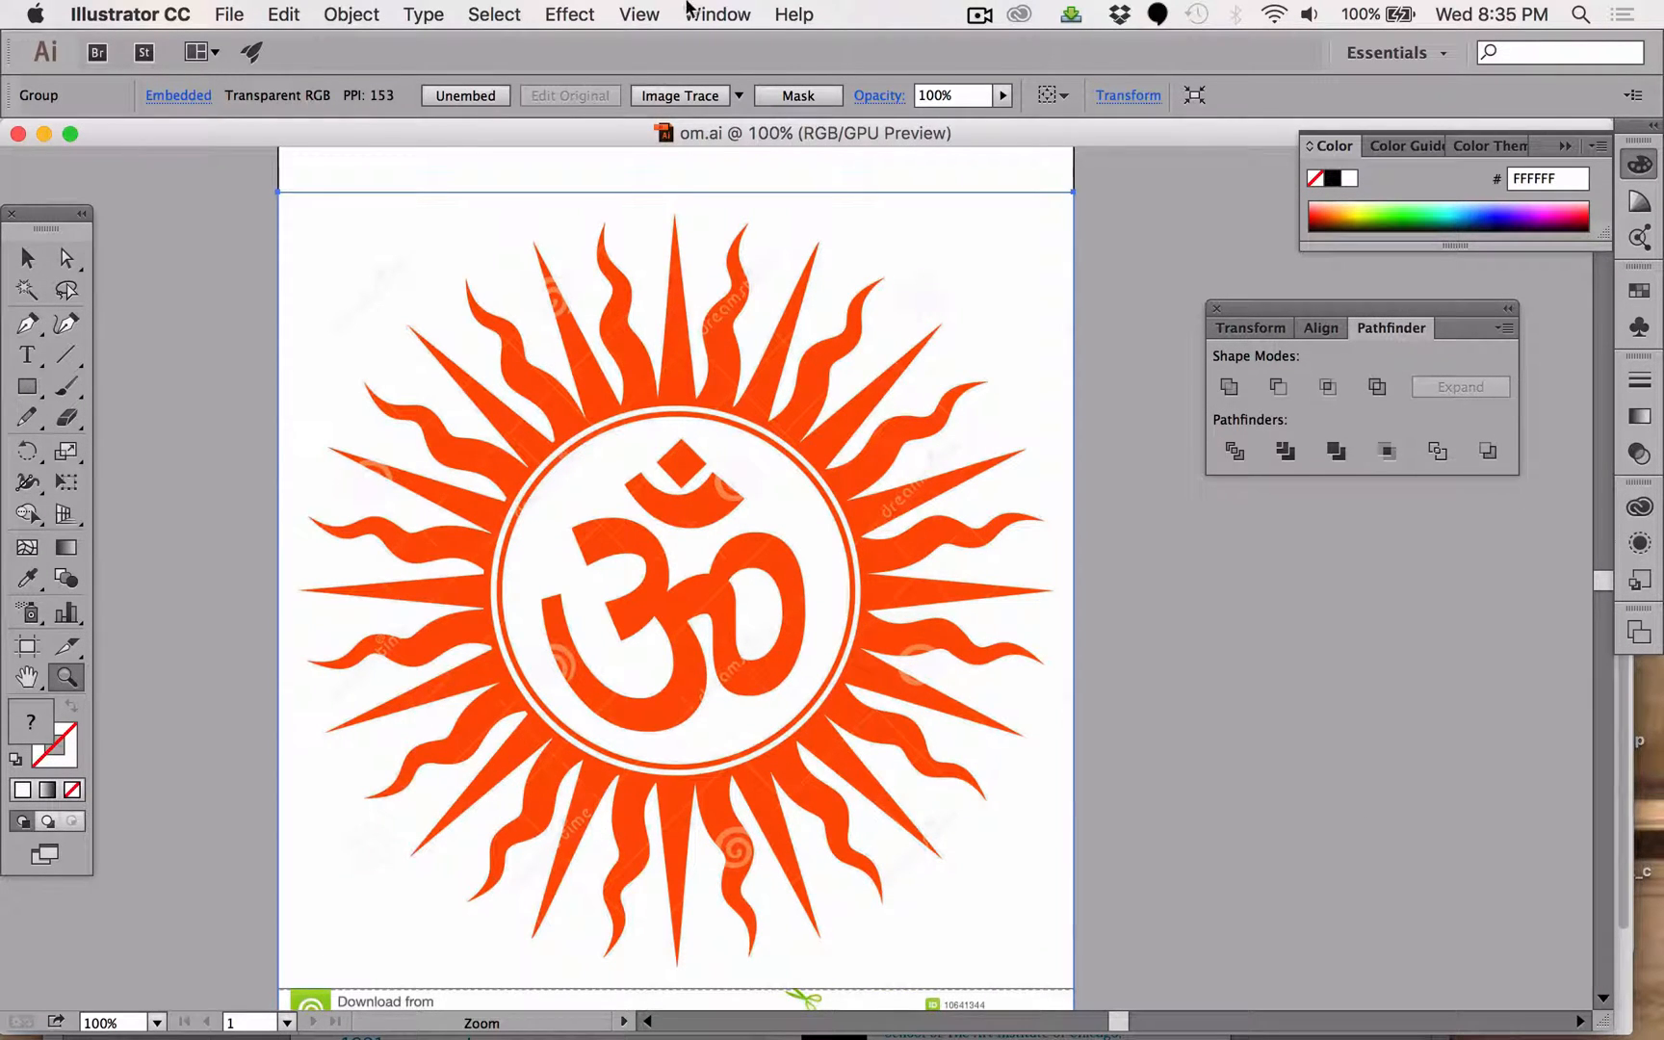
Display the document's layers and expand Layer 1 to list its contents.
left_click(721, 15)
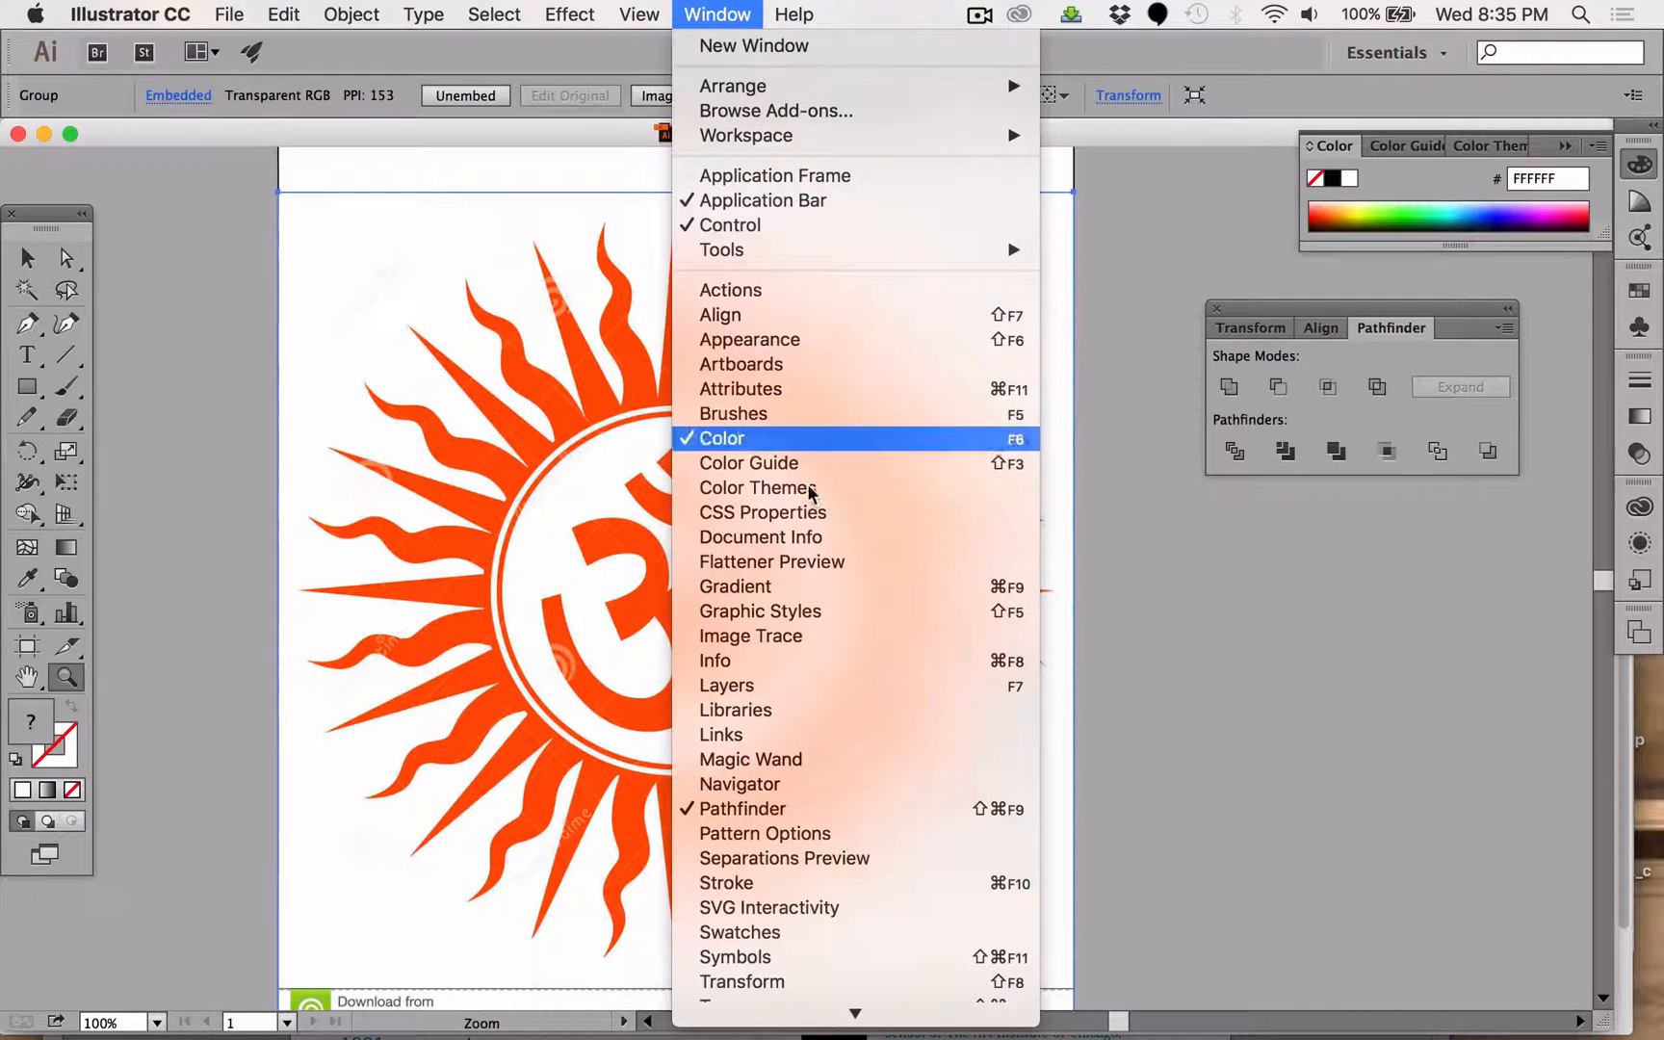
left_click(792, 685)
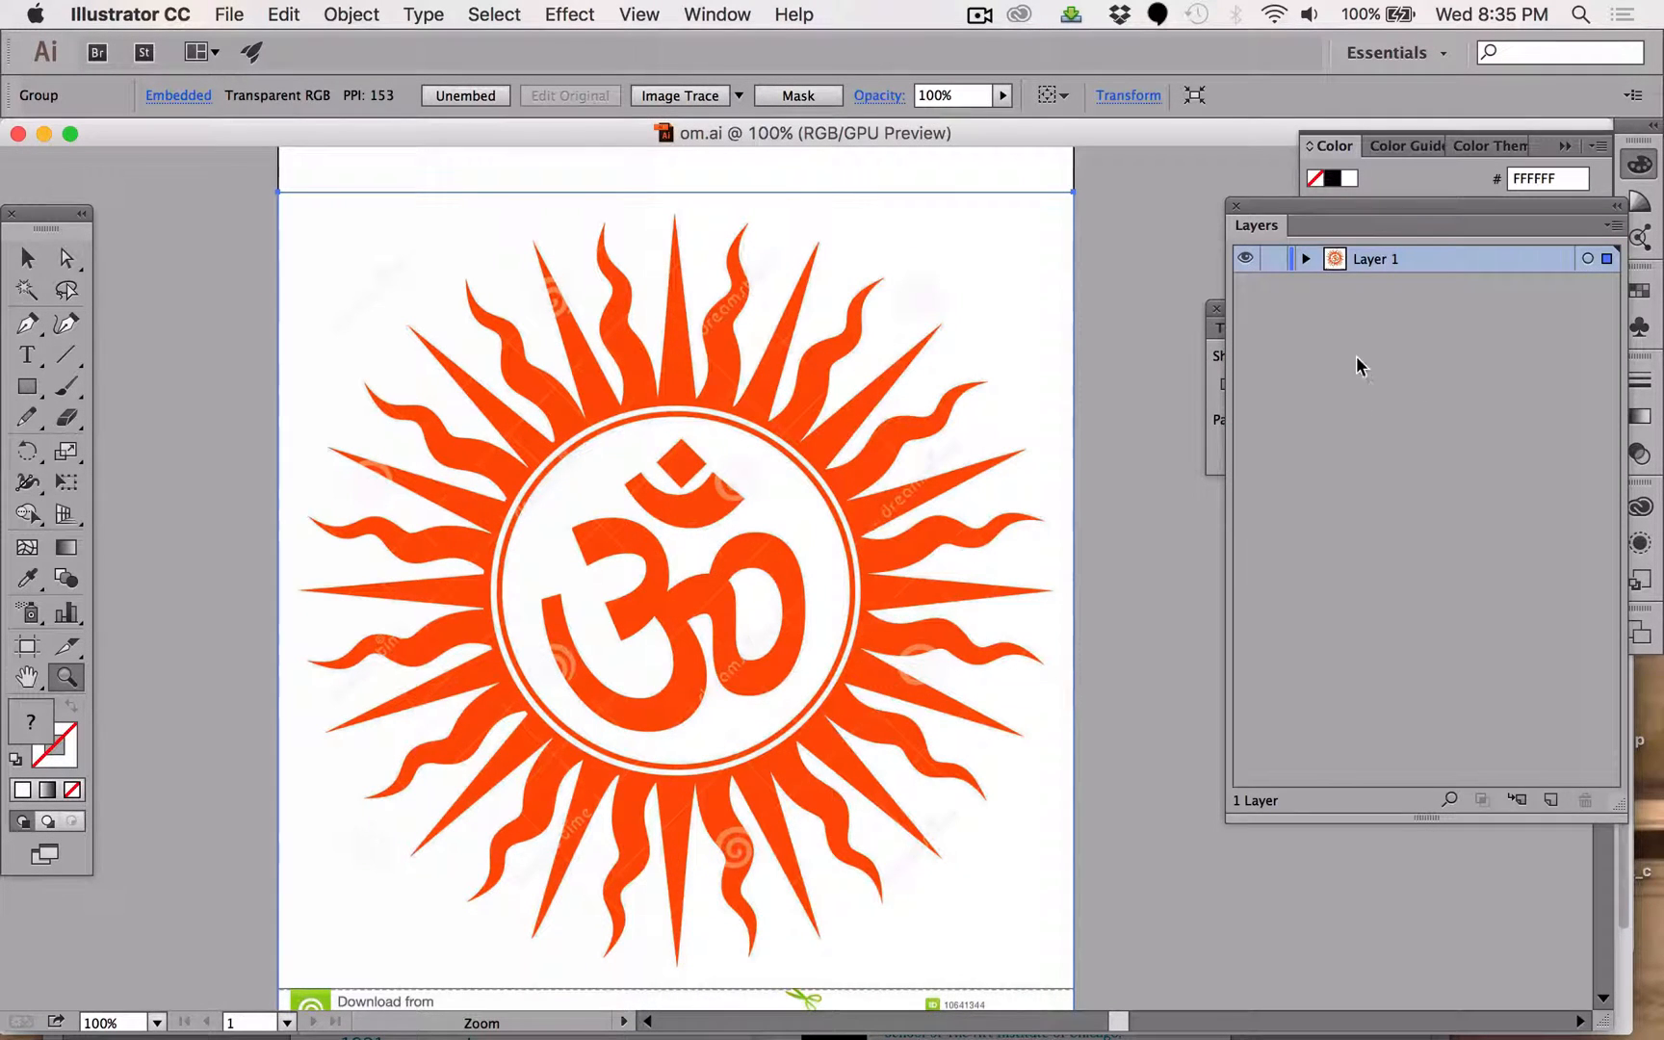
left_click(1307, 260)
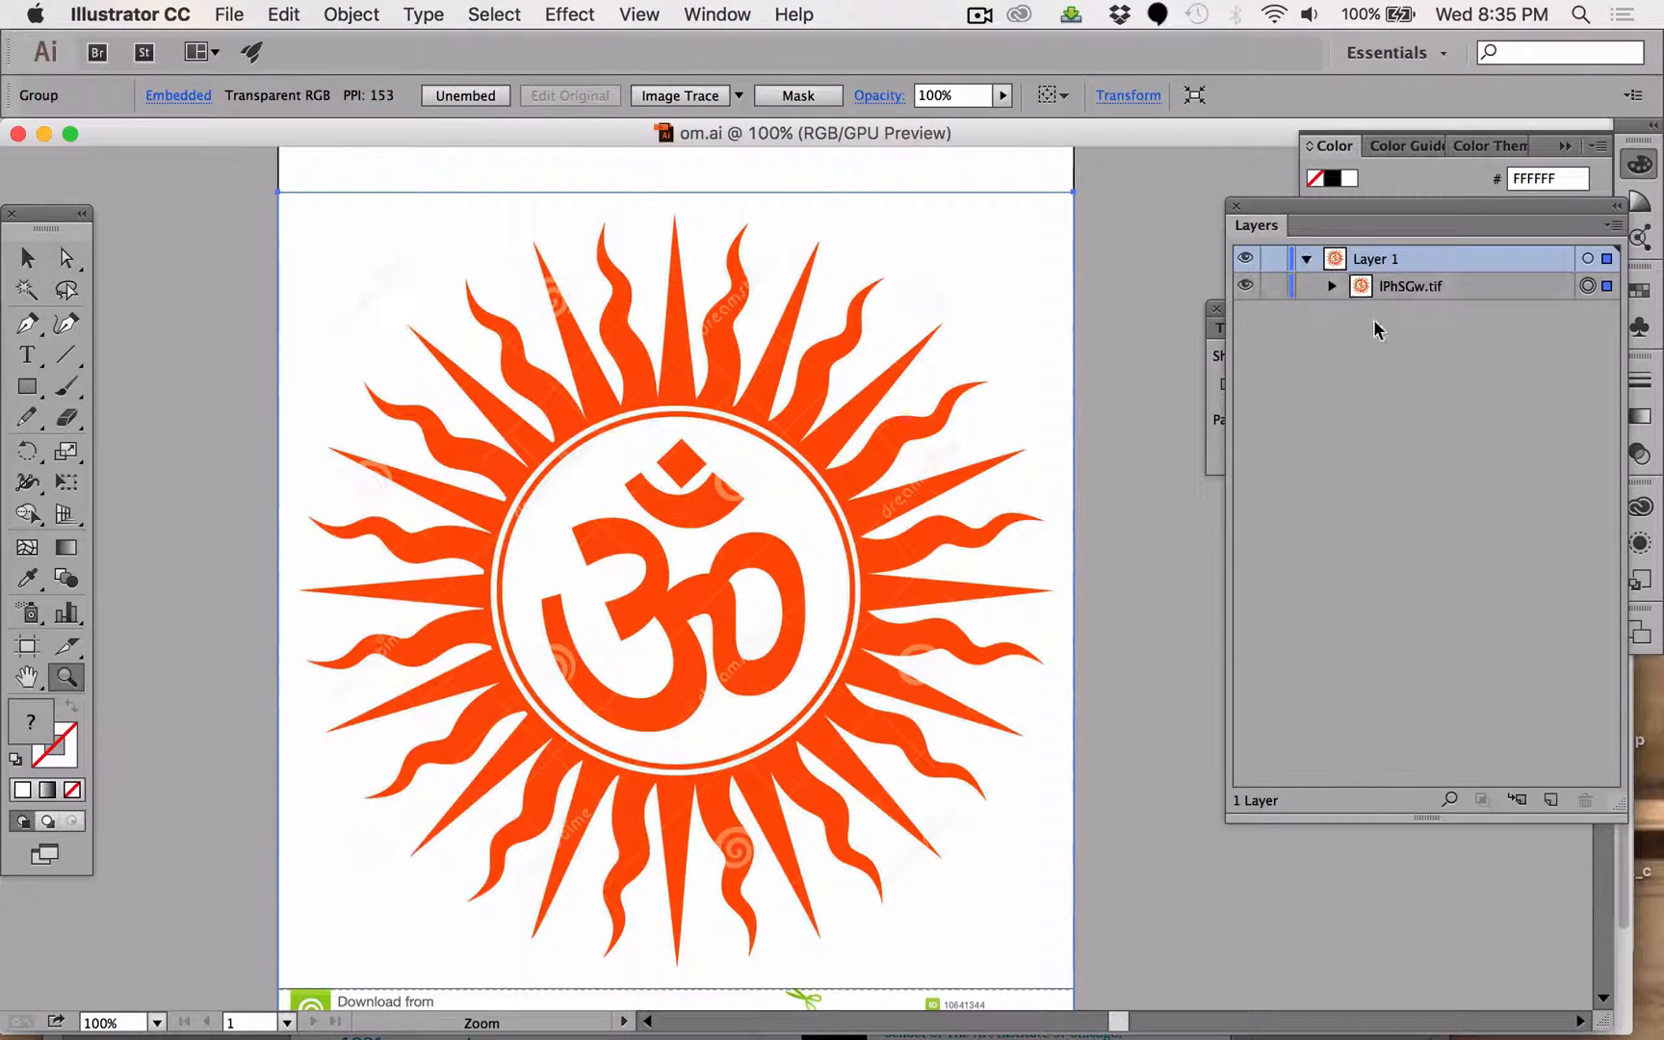
double_click(1415, 286)
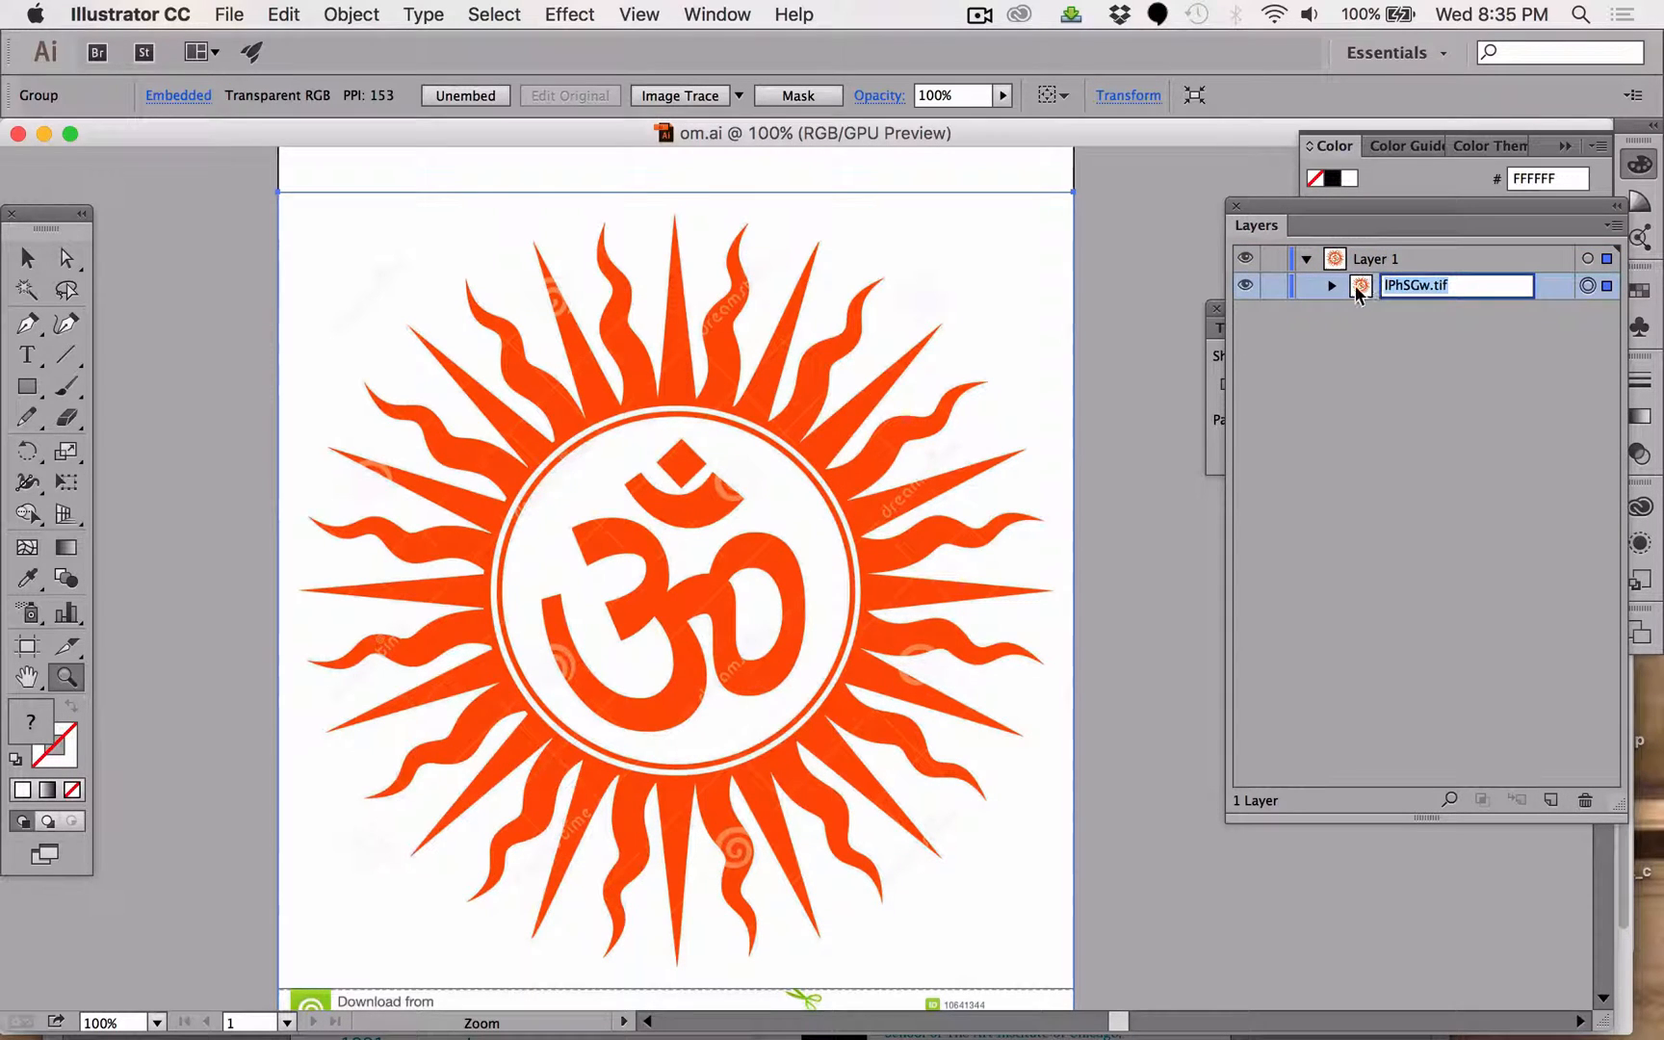
double_click(1361, 287)
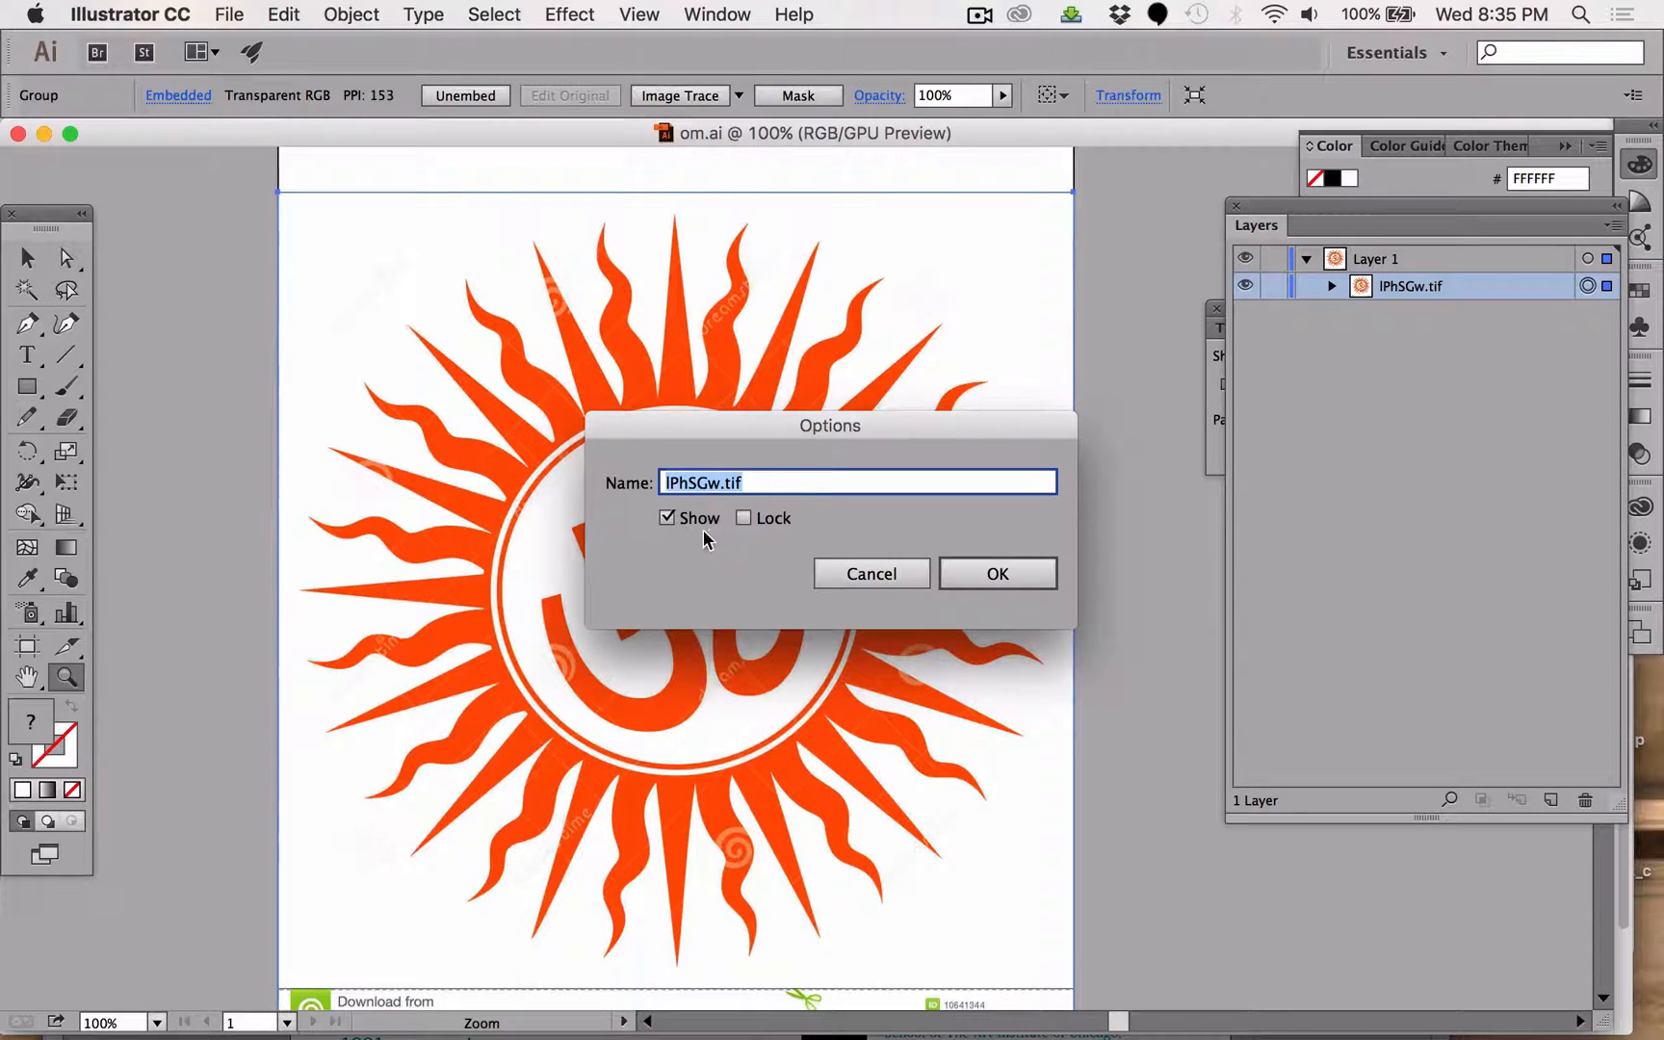
left_click(882, 576)
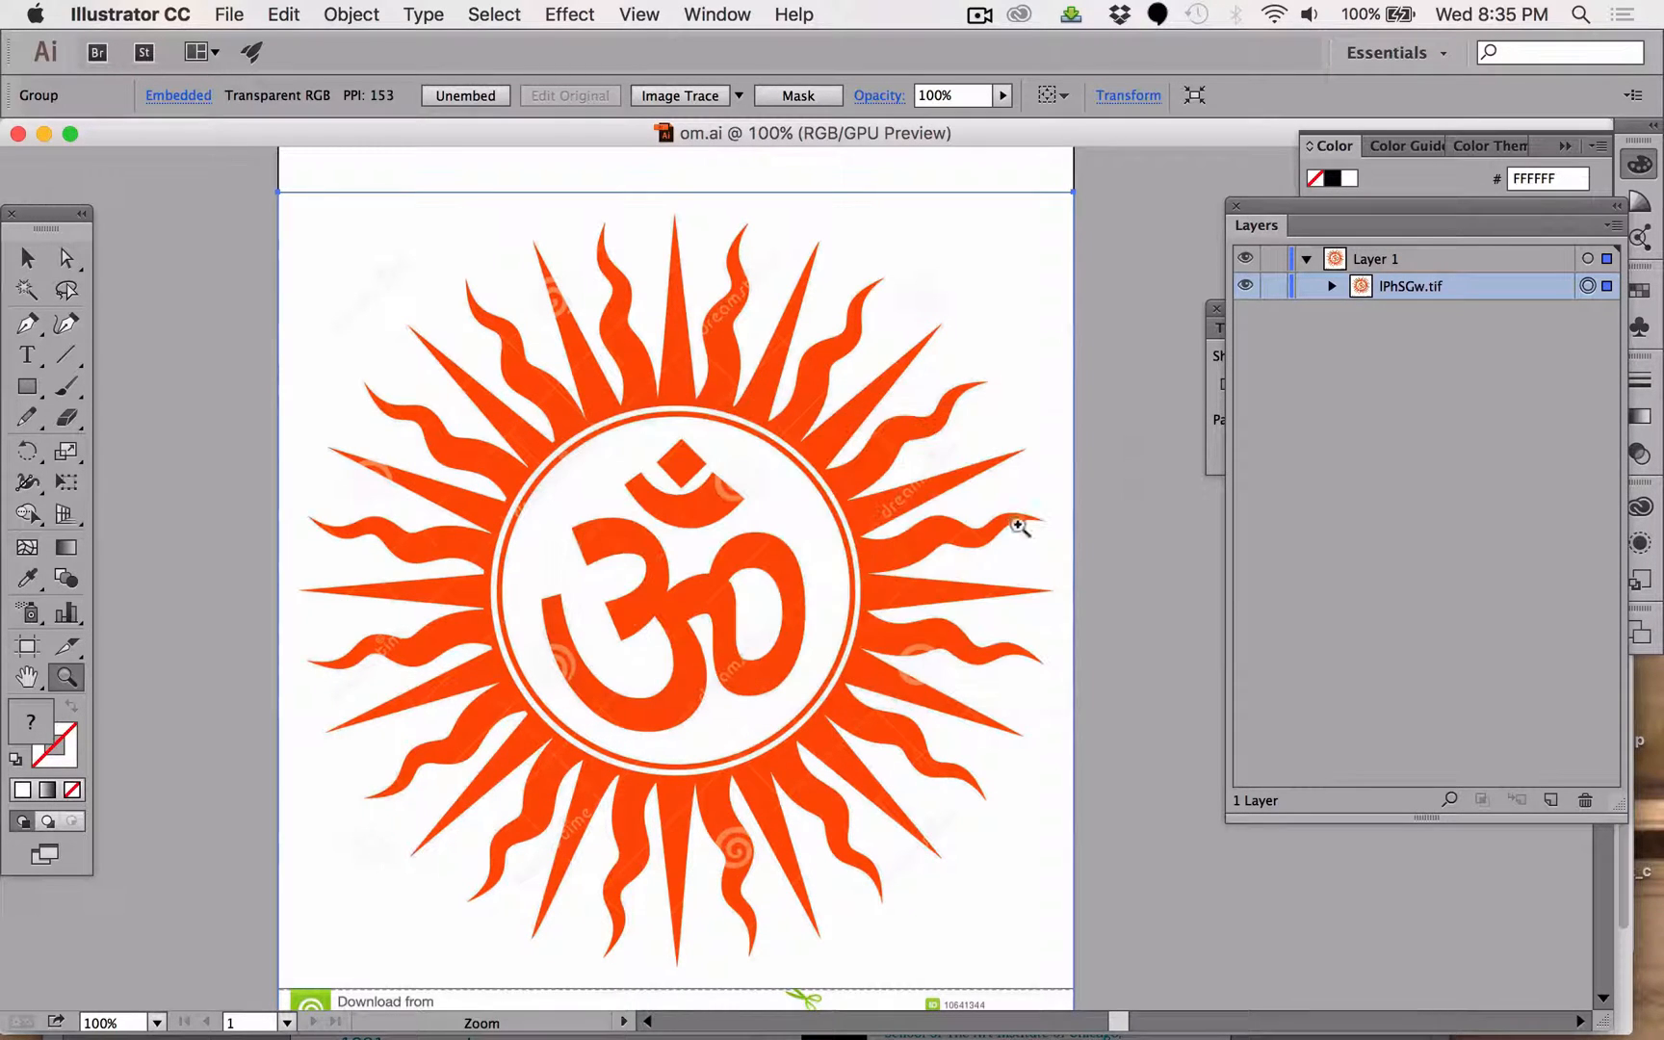
Set Layer 1 to dim its images to 50%, and collapse the layer's contents.
double_click(1387, 264)
left_click(1339, 261)
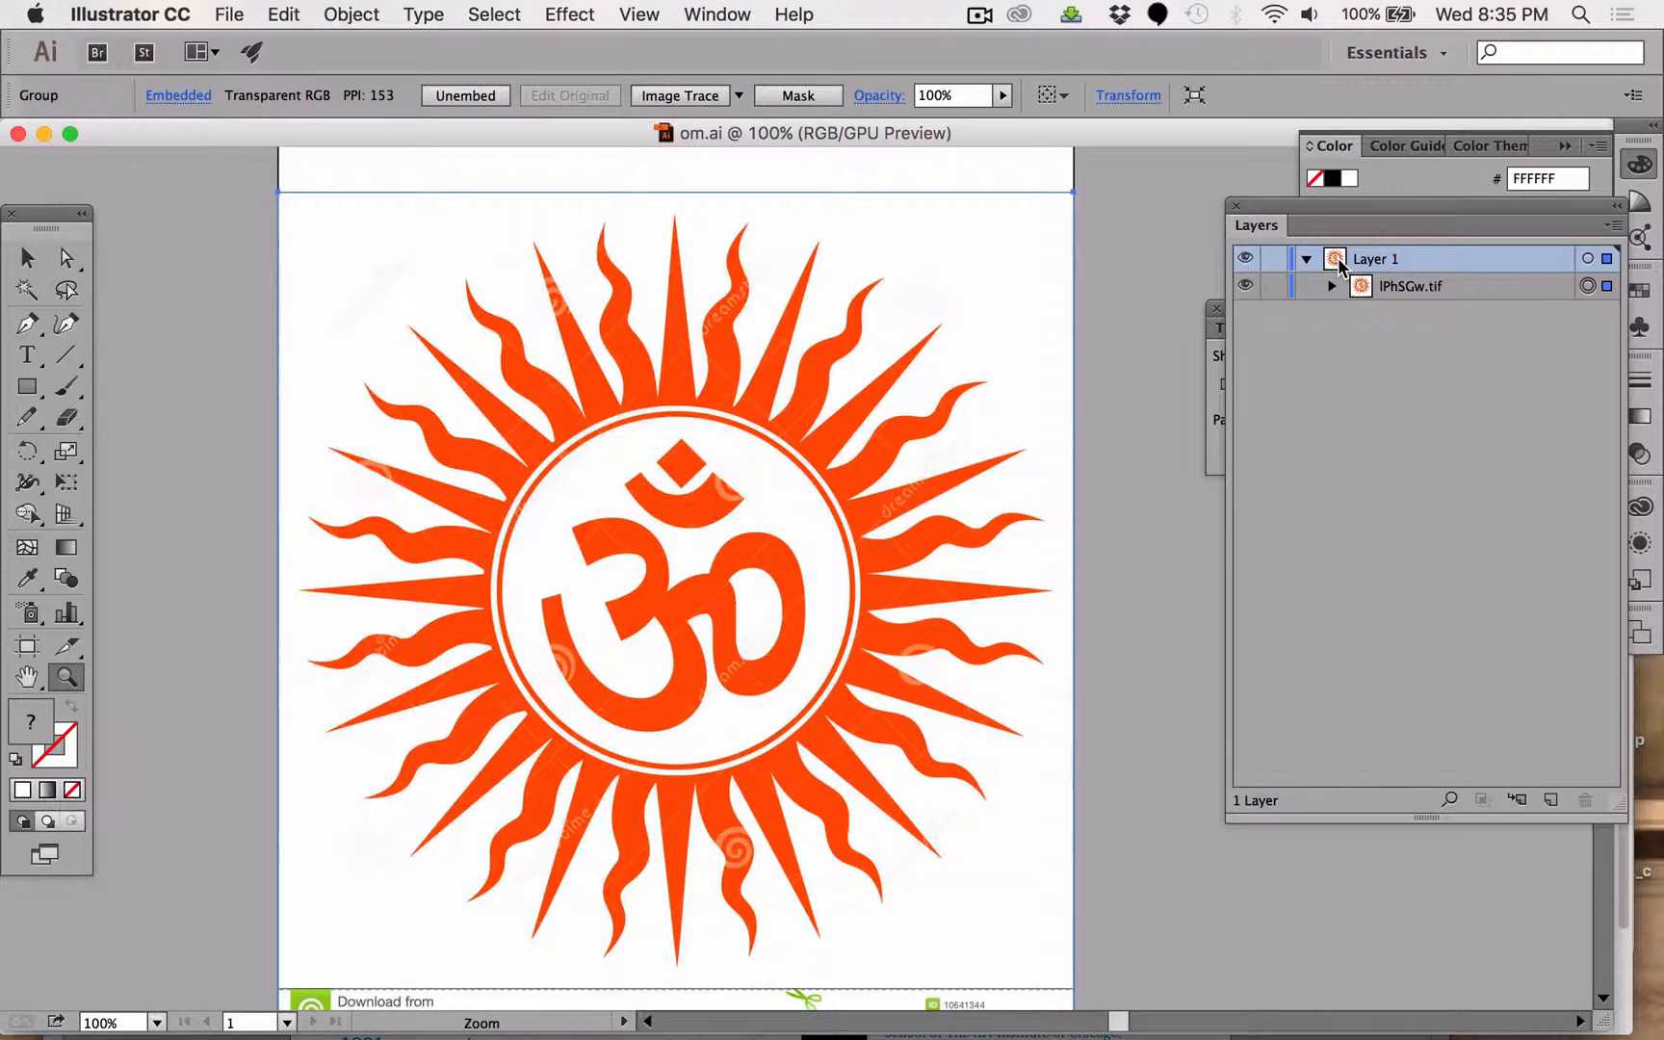
double_click(1338, 259)
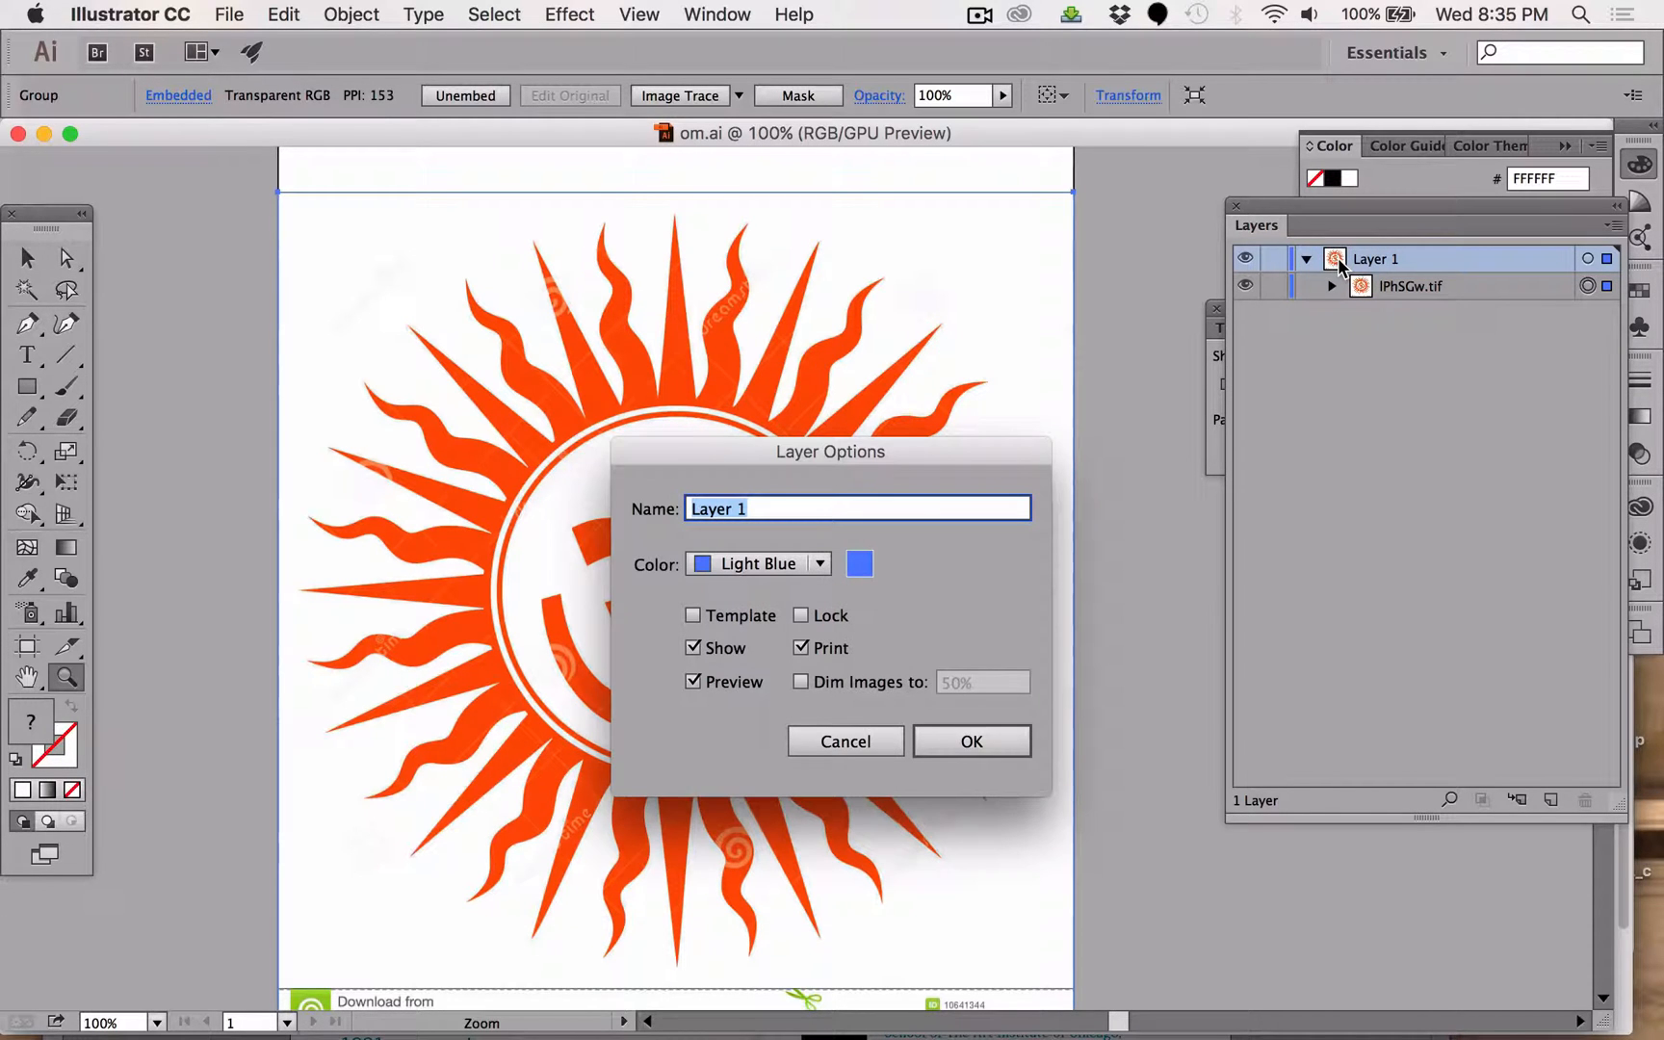
left_click(801, 683)
left_click(974, 742)
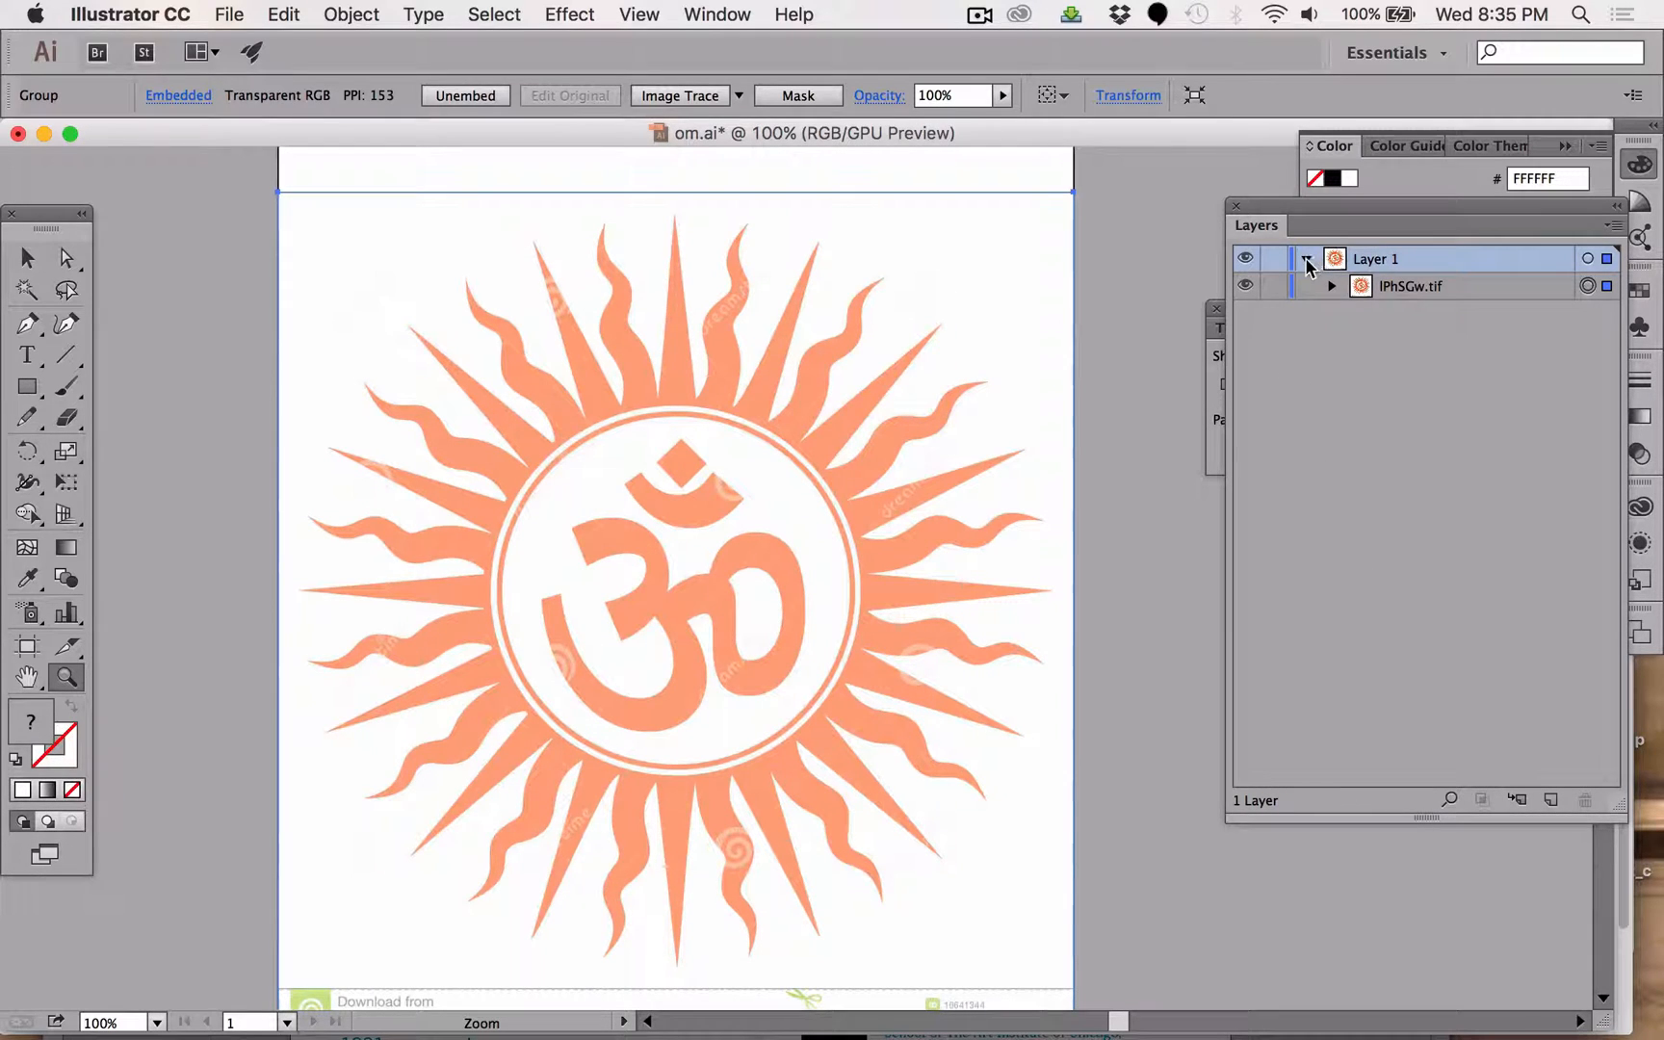
left_click(1306, 258)
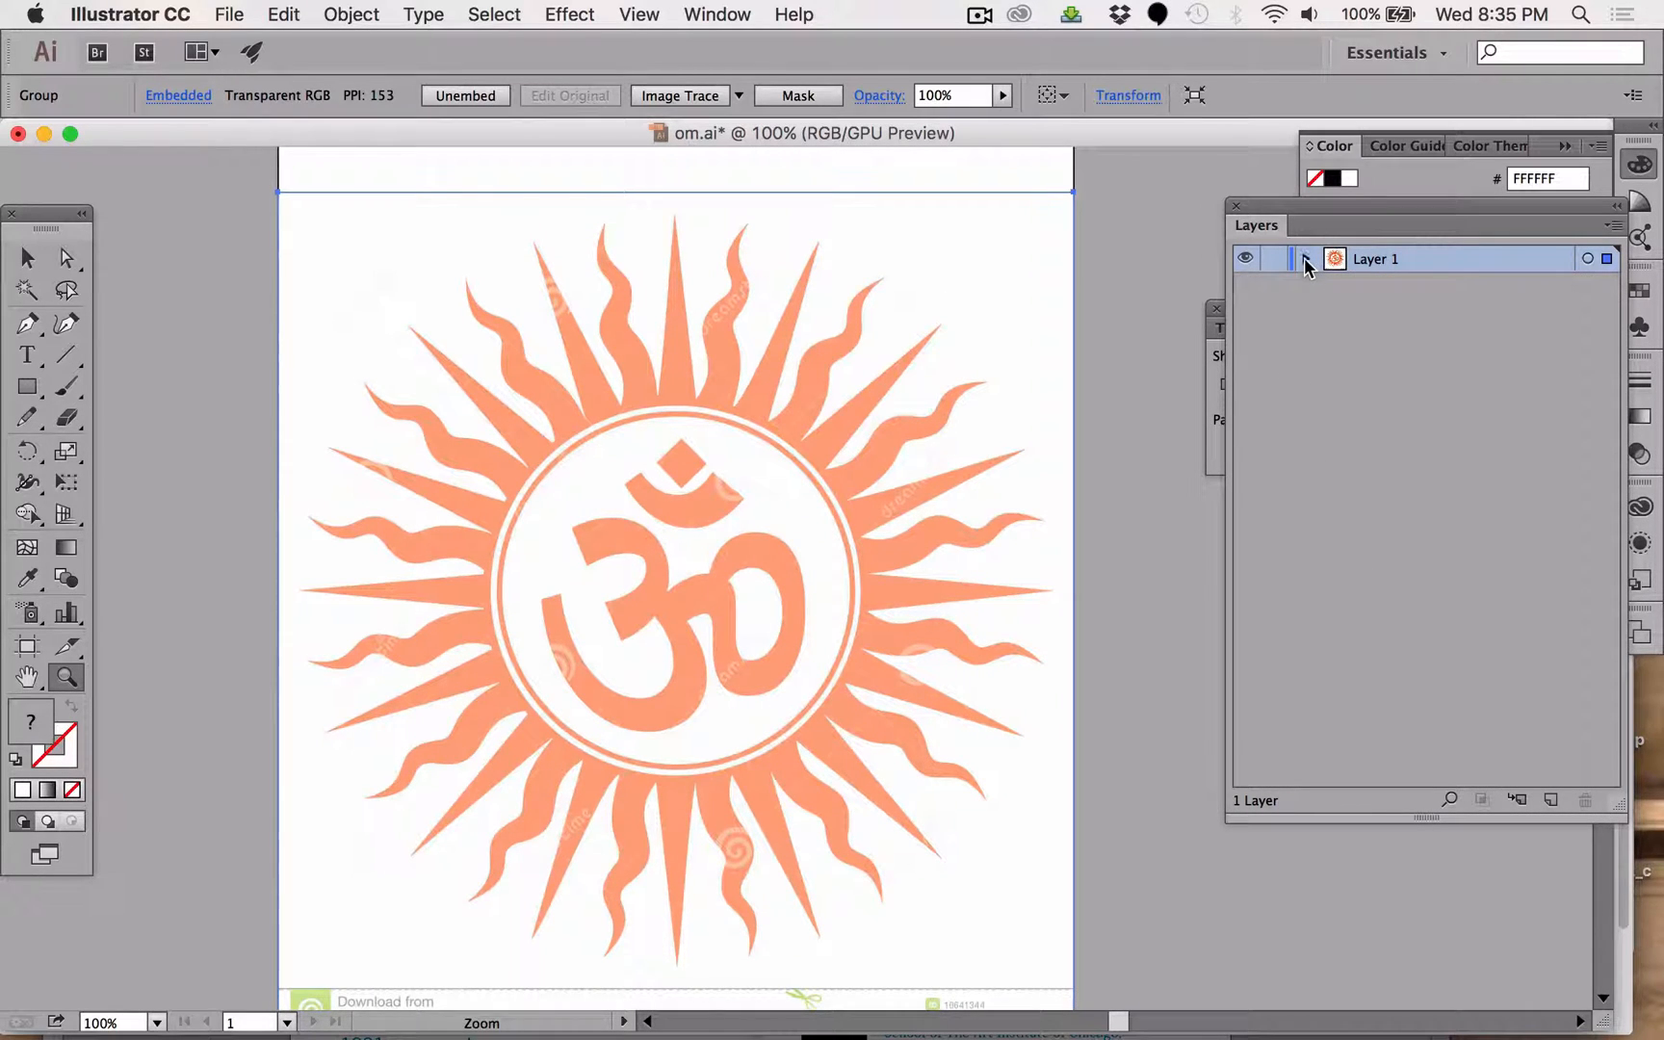
Add a new layer named "symbol" above Layer 1, and lock Layer 1.
left_click(1399, 521)
left_click(1551, 801)
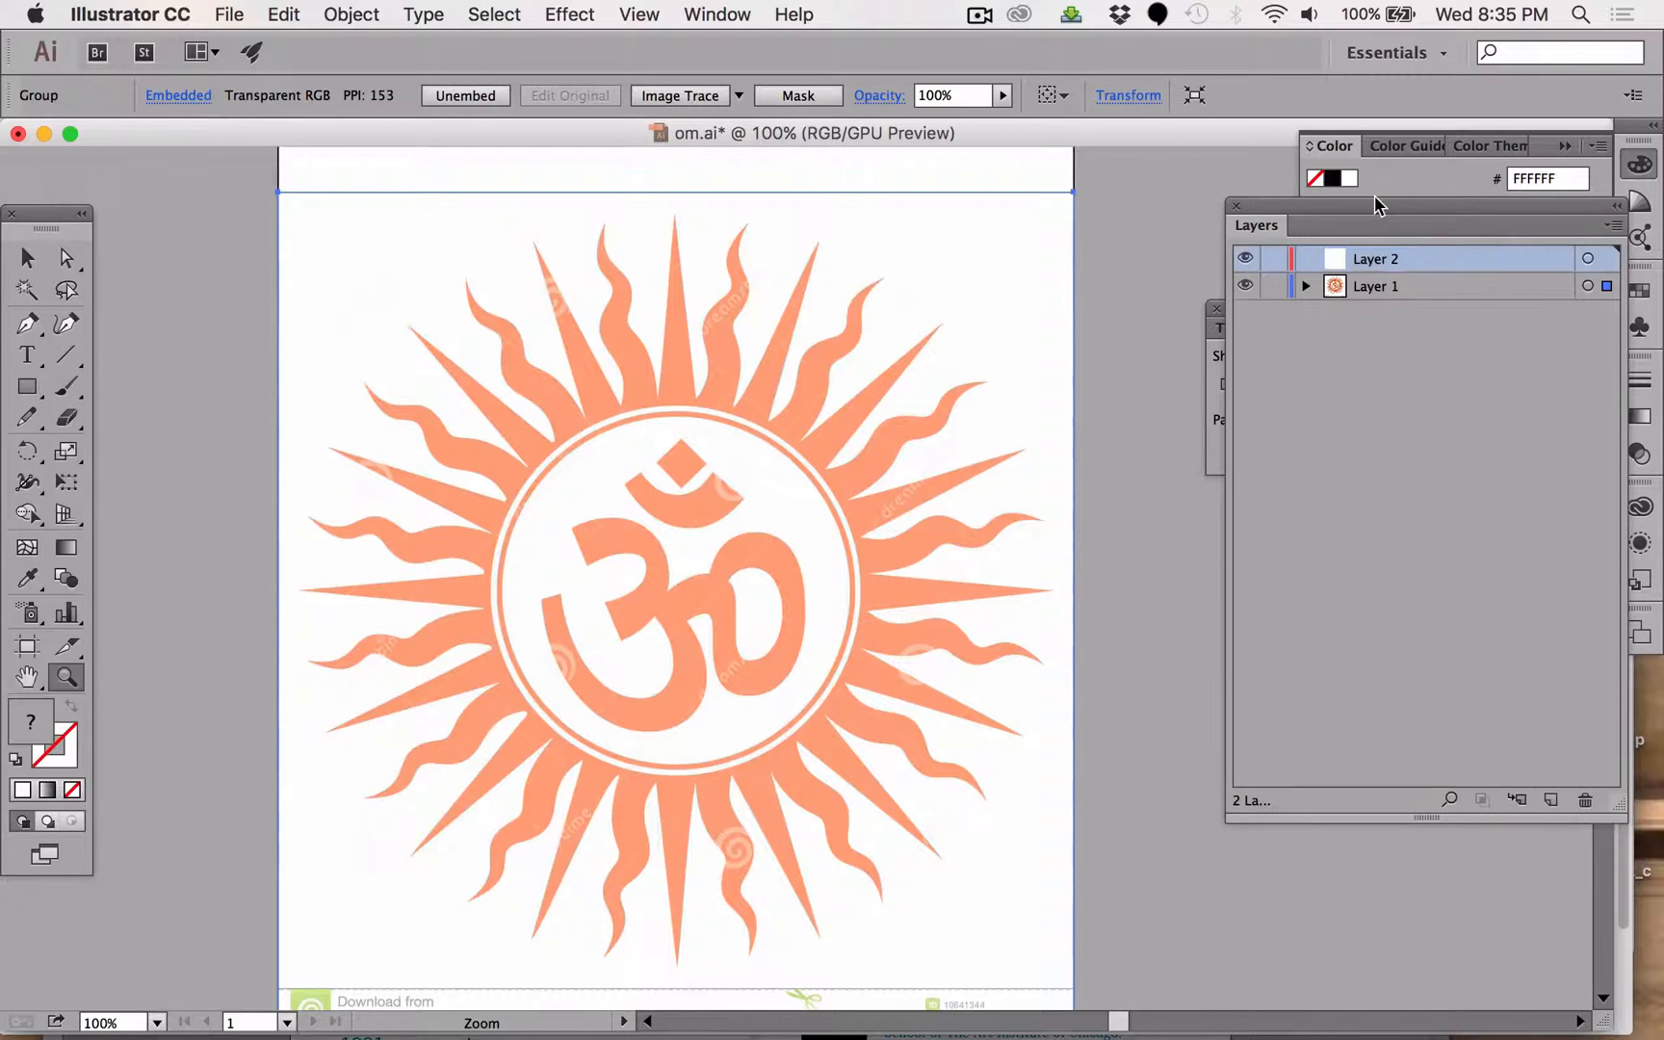
left_click(1274, 285)
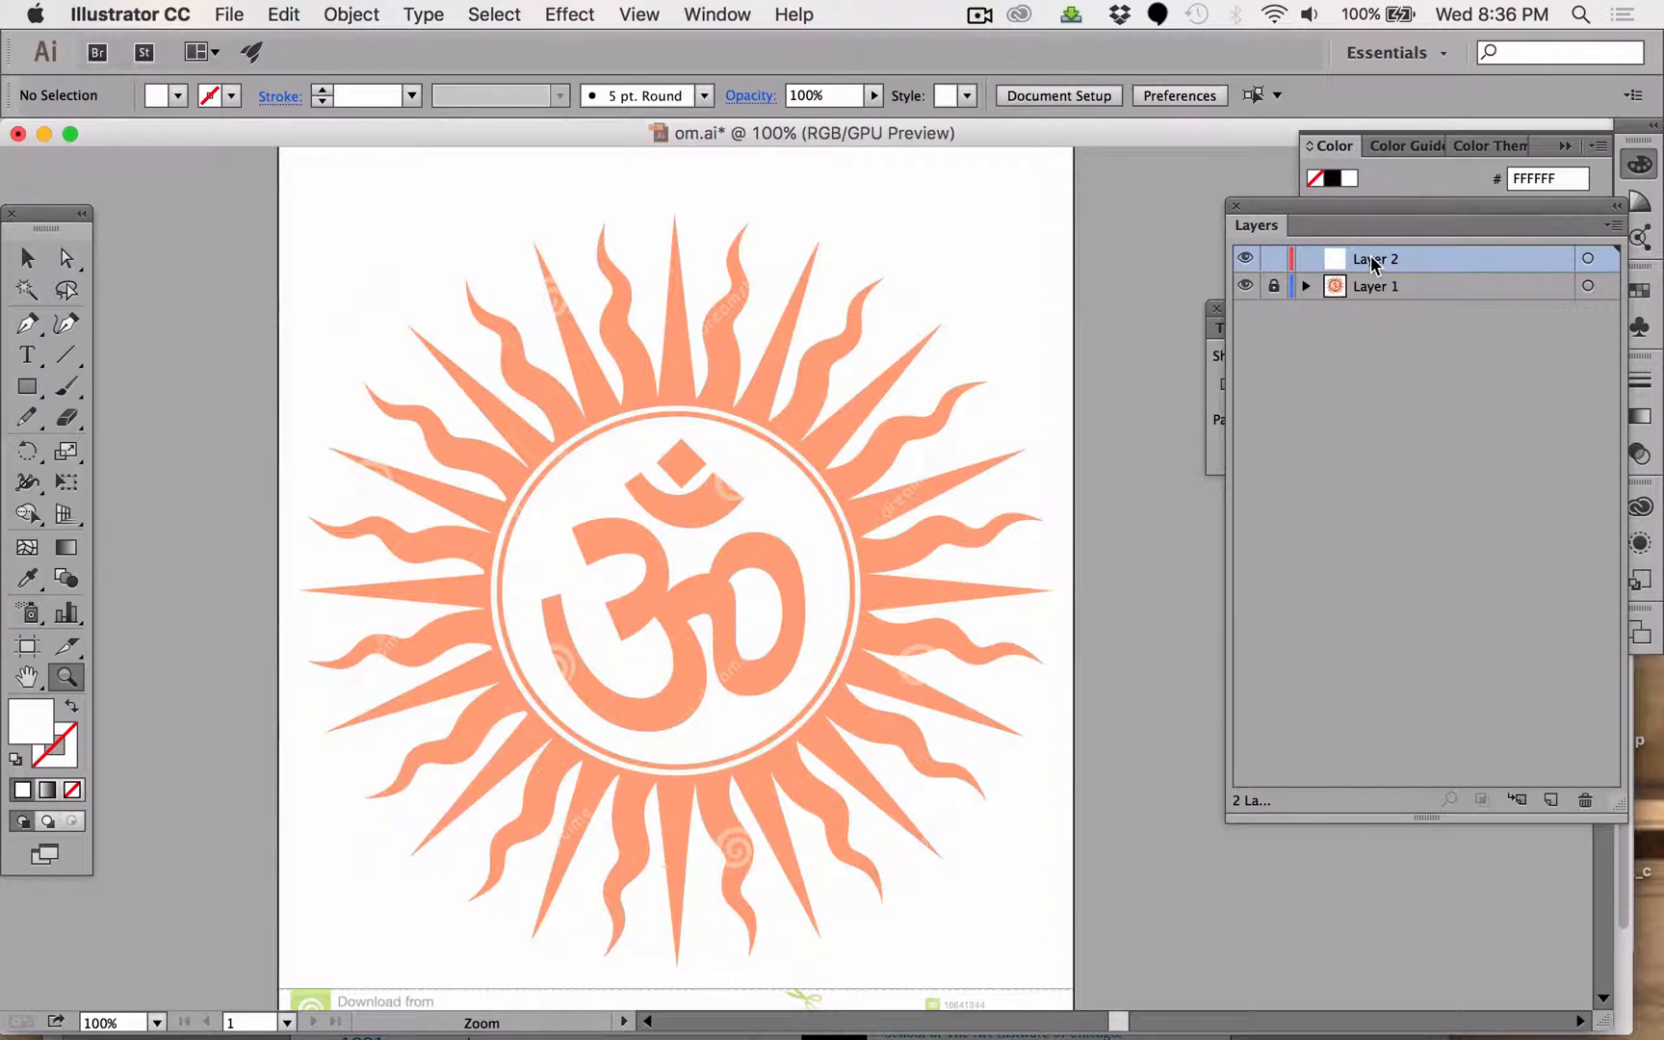
double_click(1374, 260)
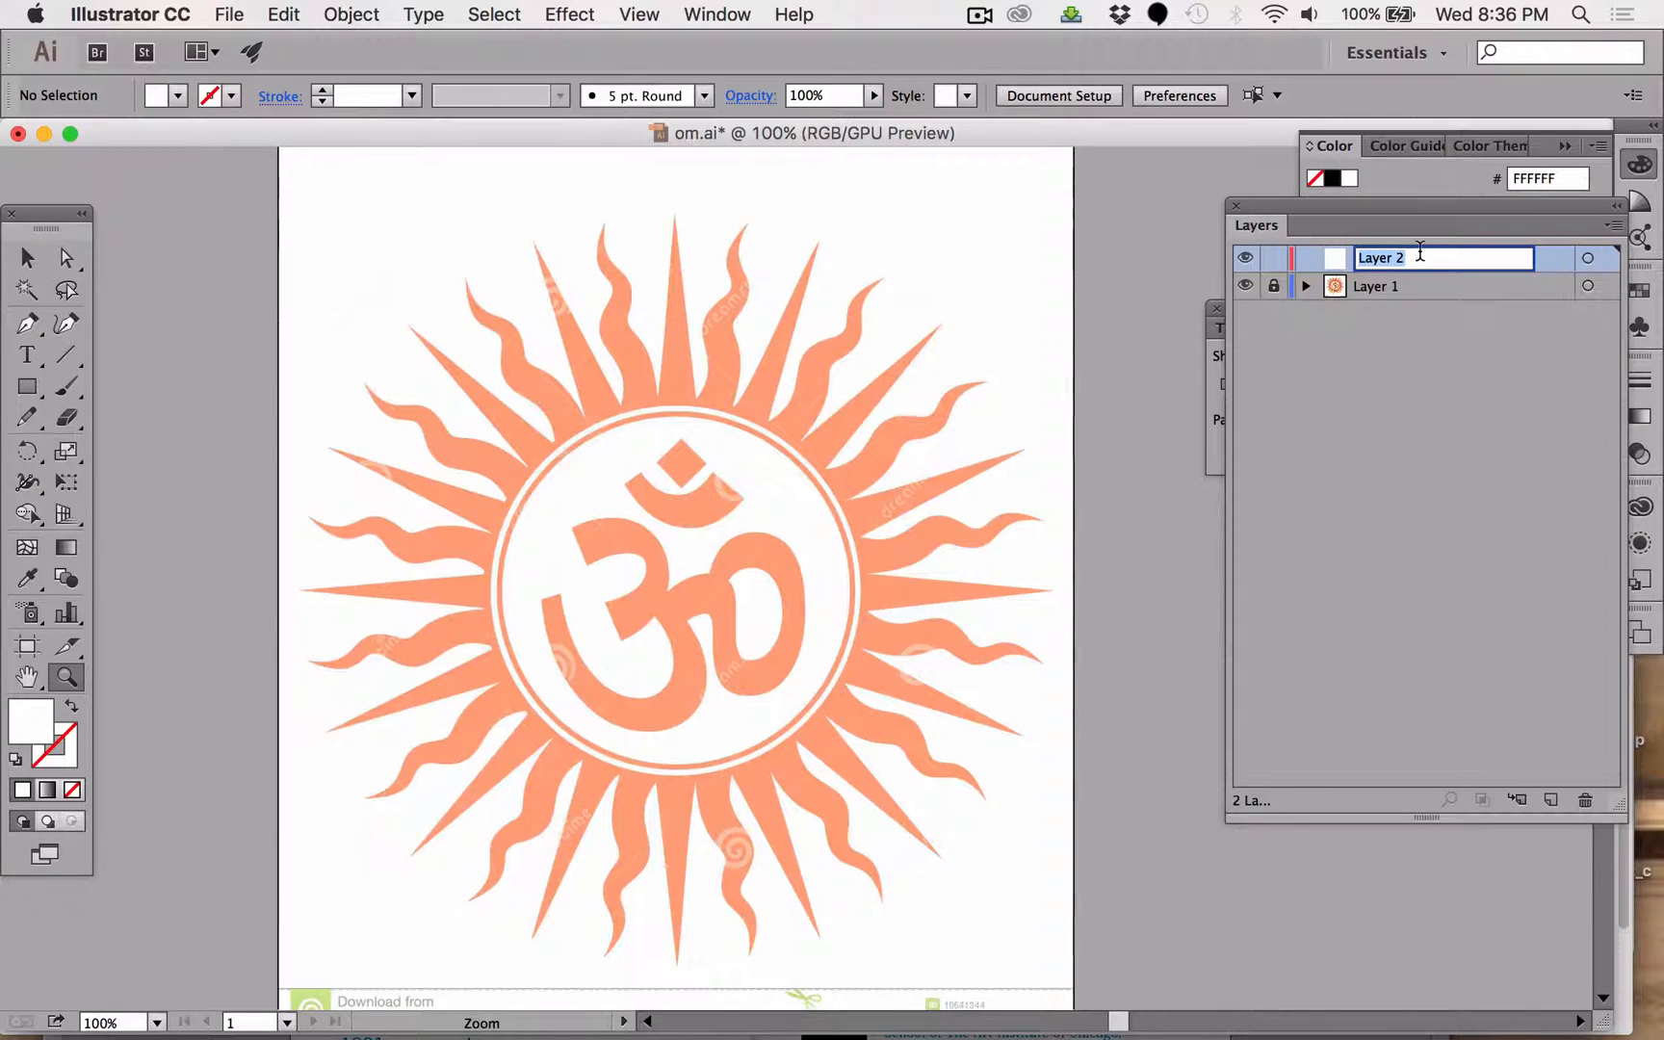
type("symbol")
Choose the Pen tool for tracing the Om symbol and set the fill colour to the grey 5E5E5E.
left_click(724, 550)
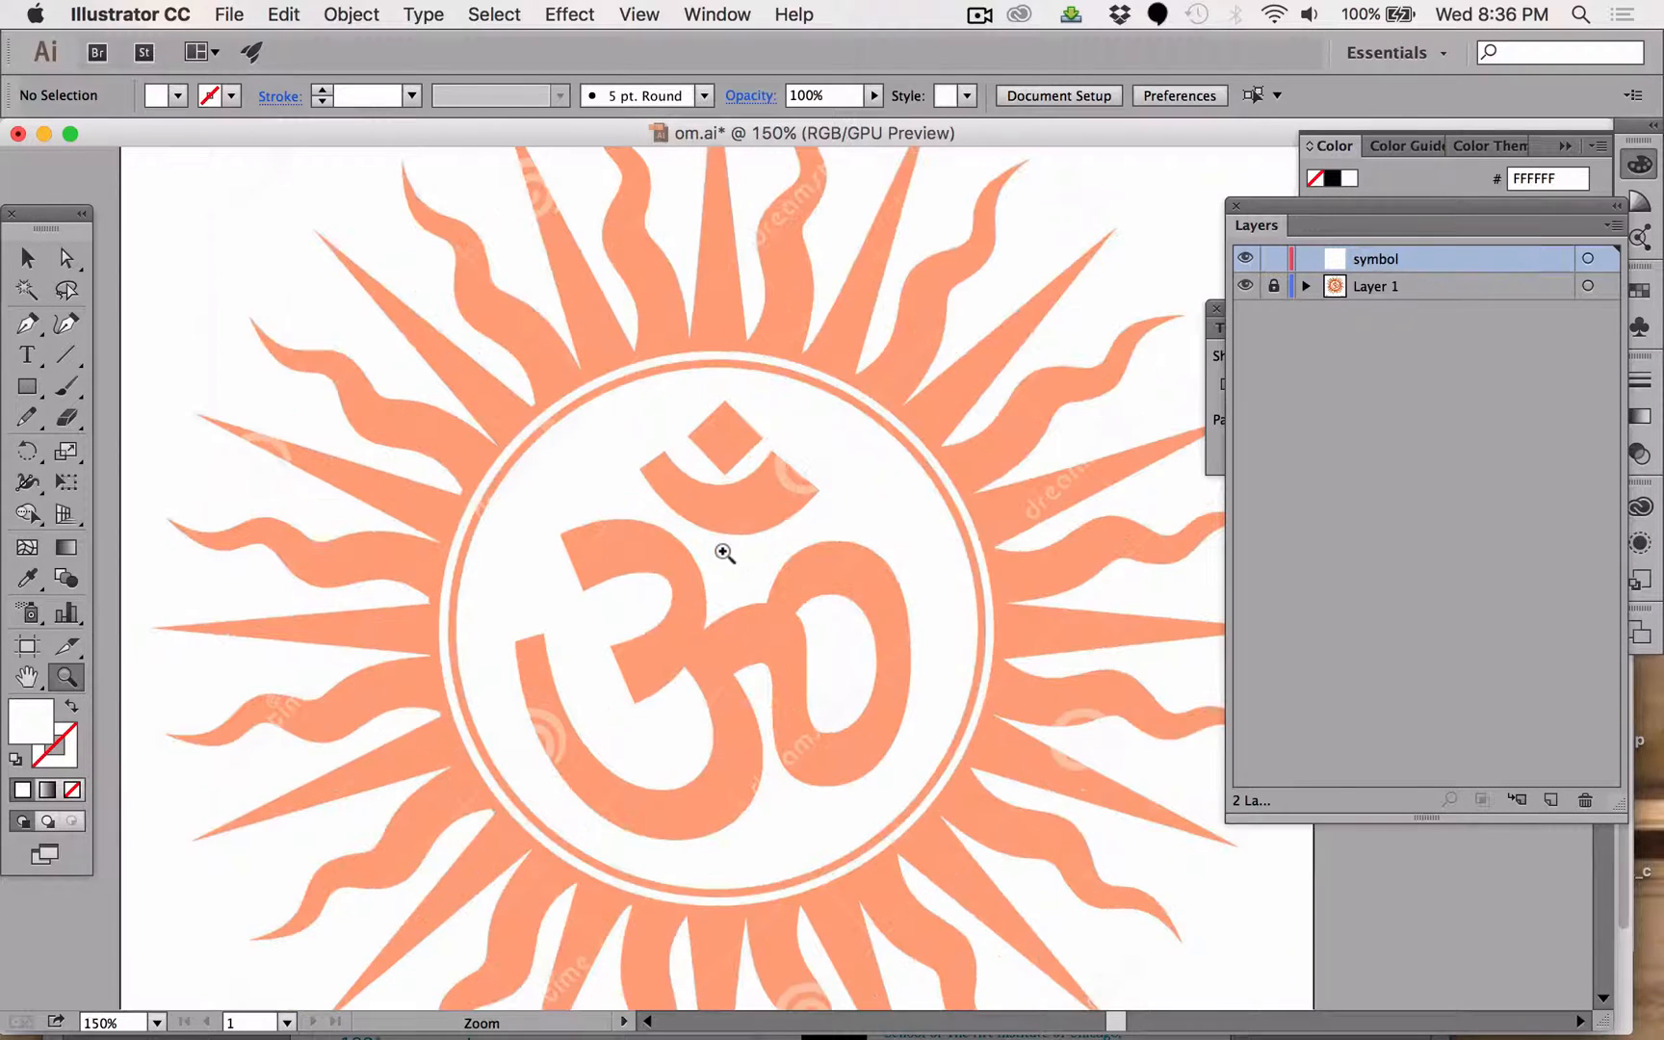
left_click(761, 441)
left_click(810, 531)
left_click(810, 529)
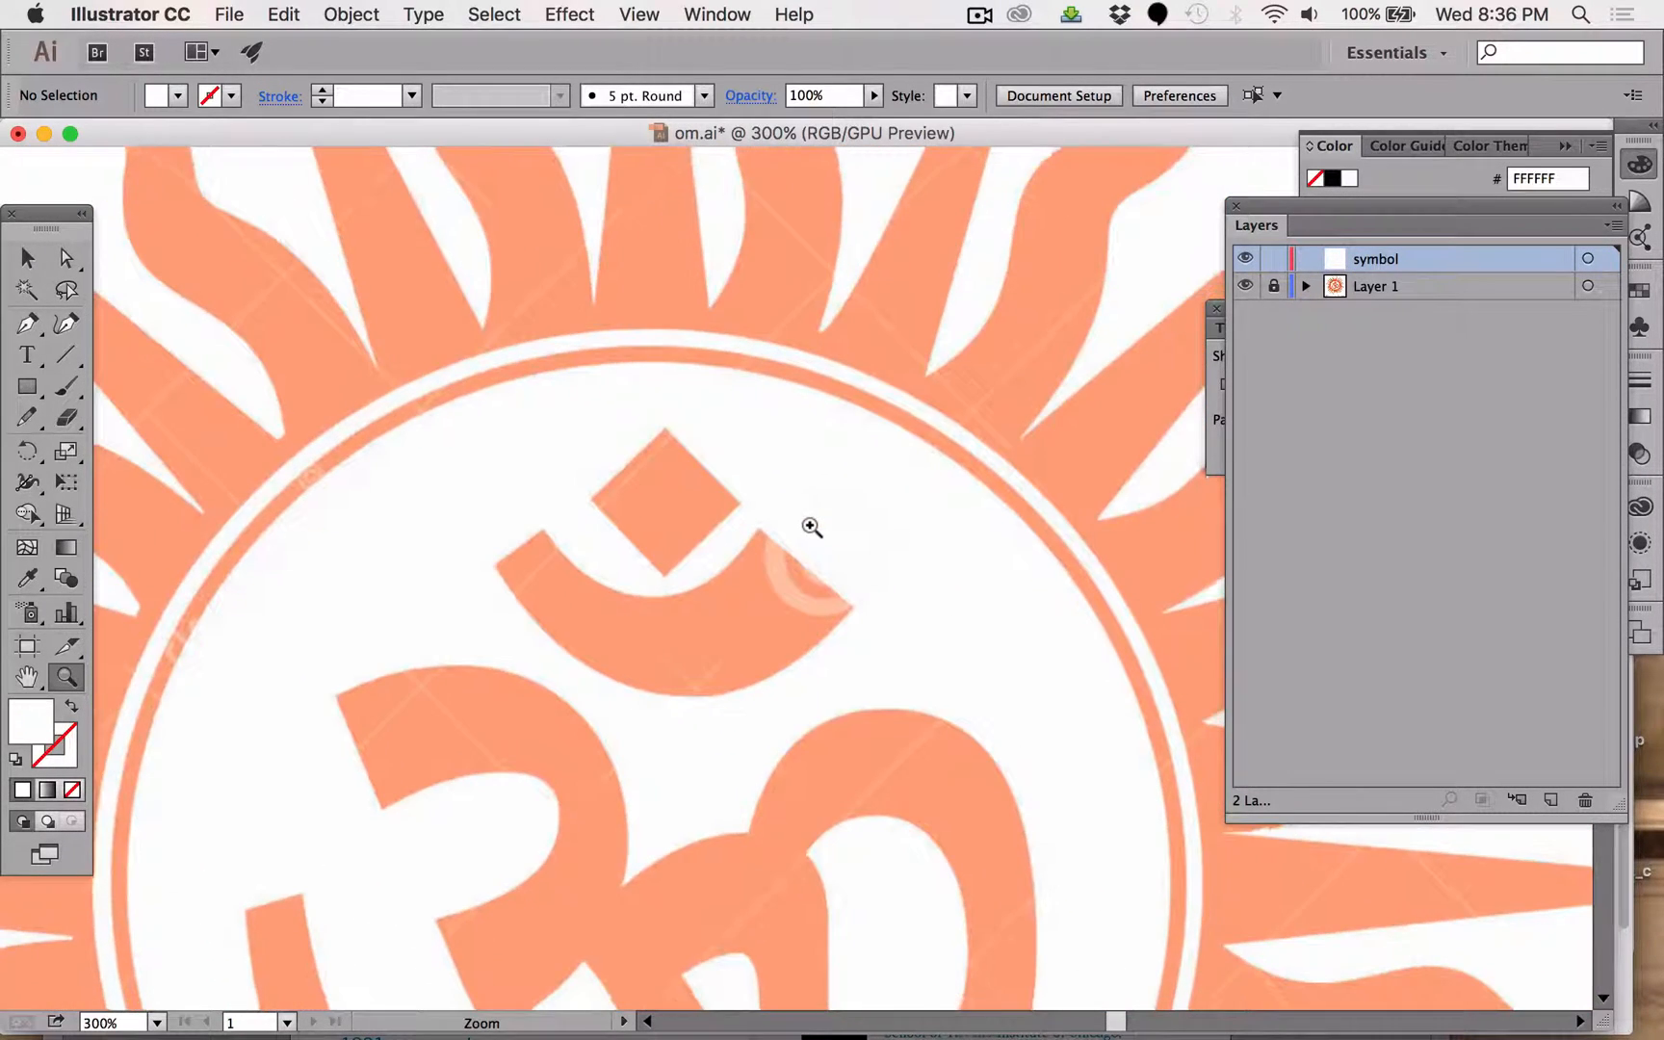
scroll(812, 528, "down", 4)
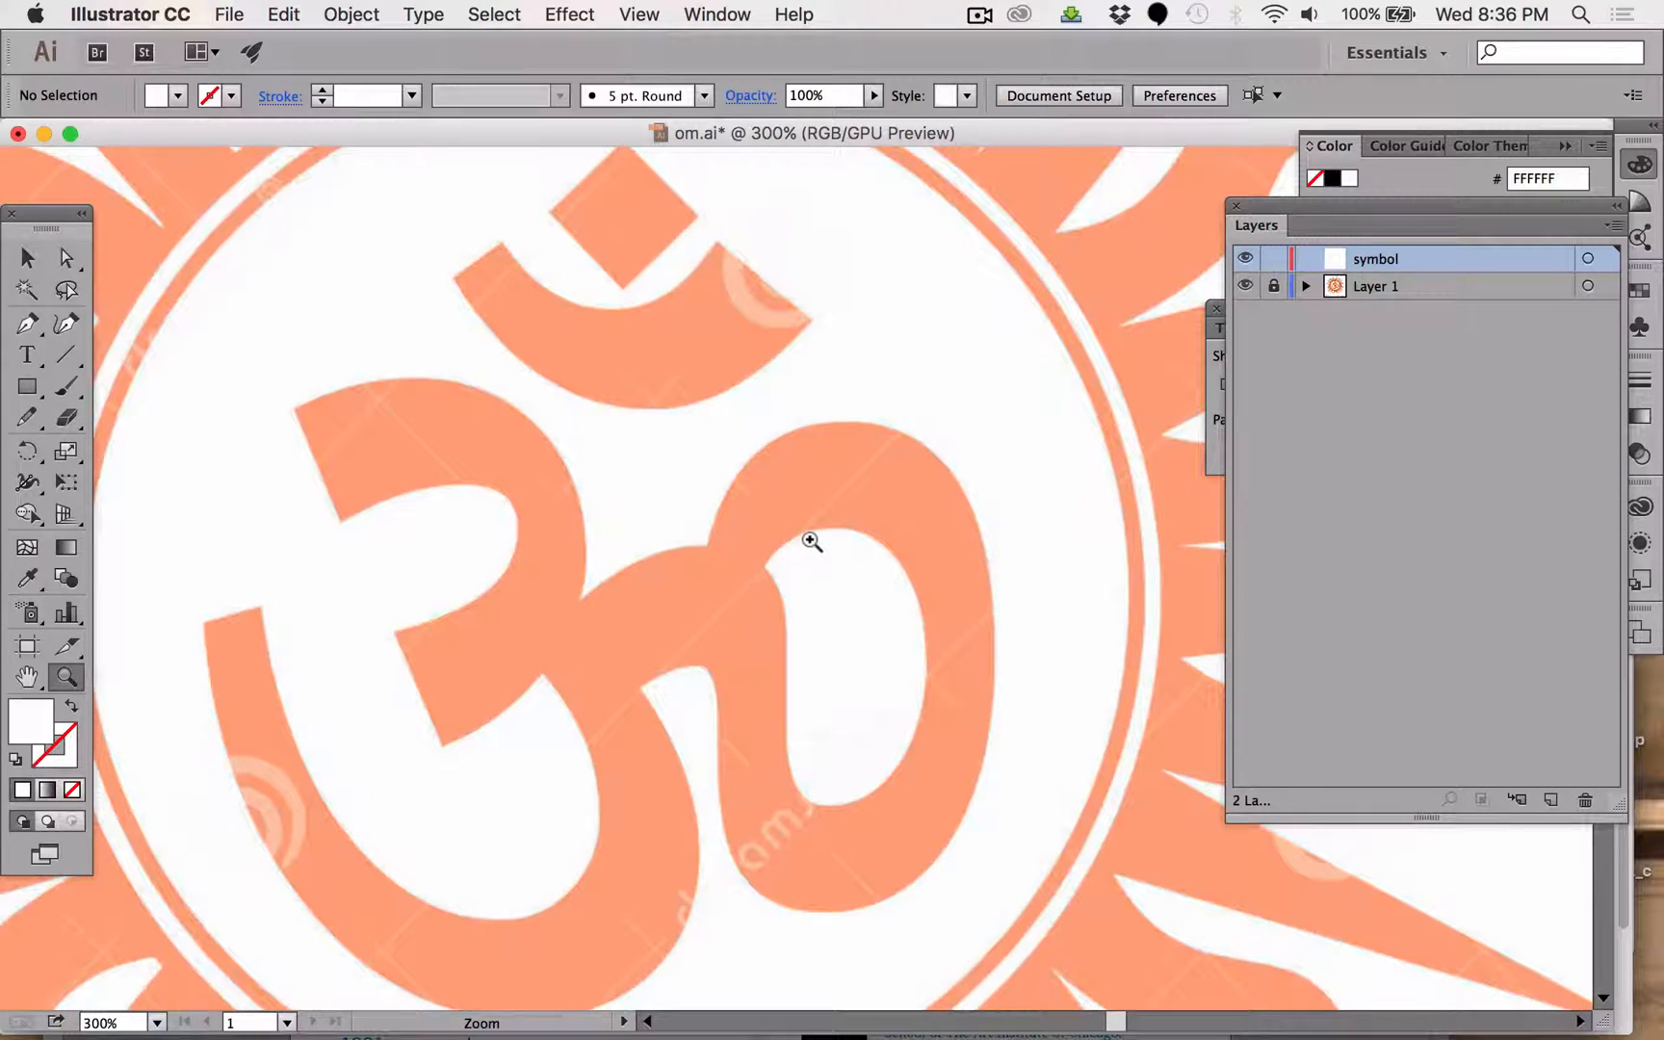
scroll(812, 541, "up", 3)
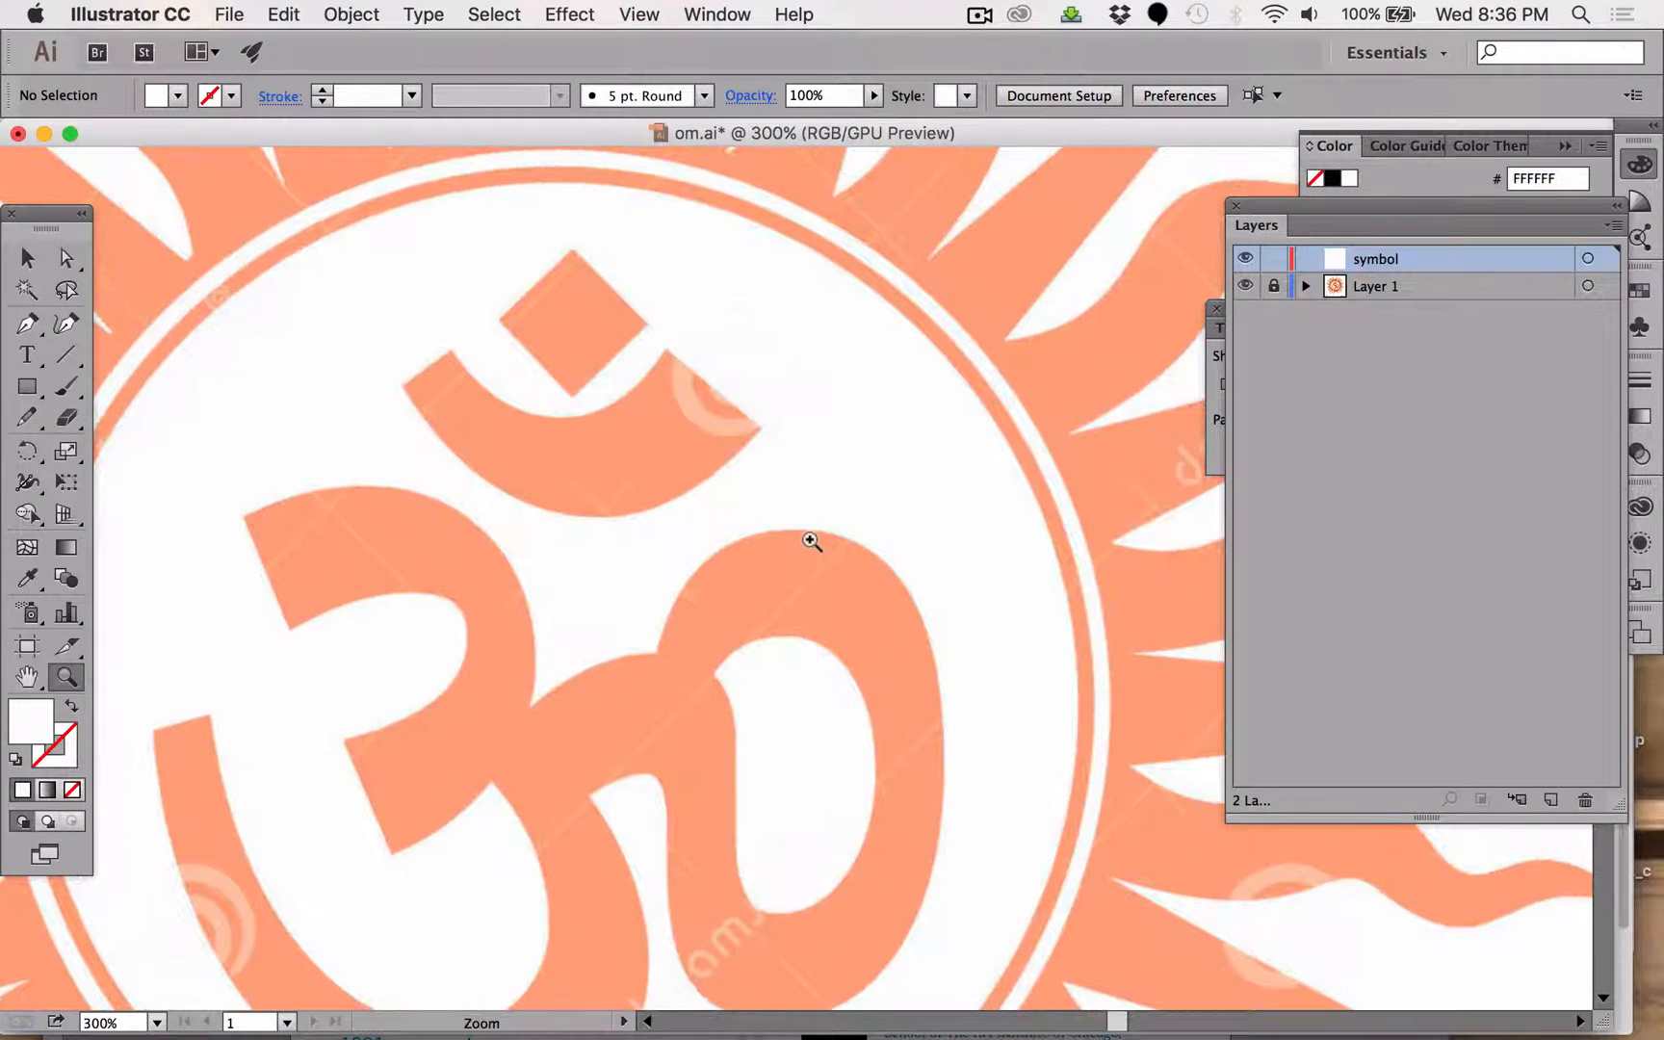
left_click(26, 325)
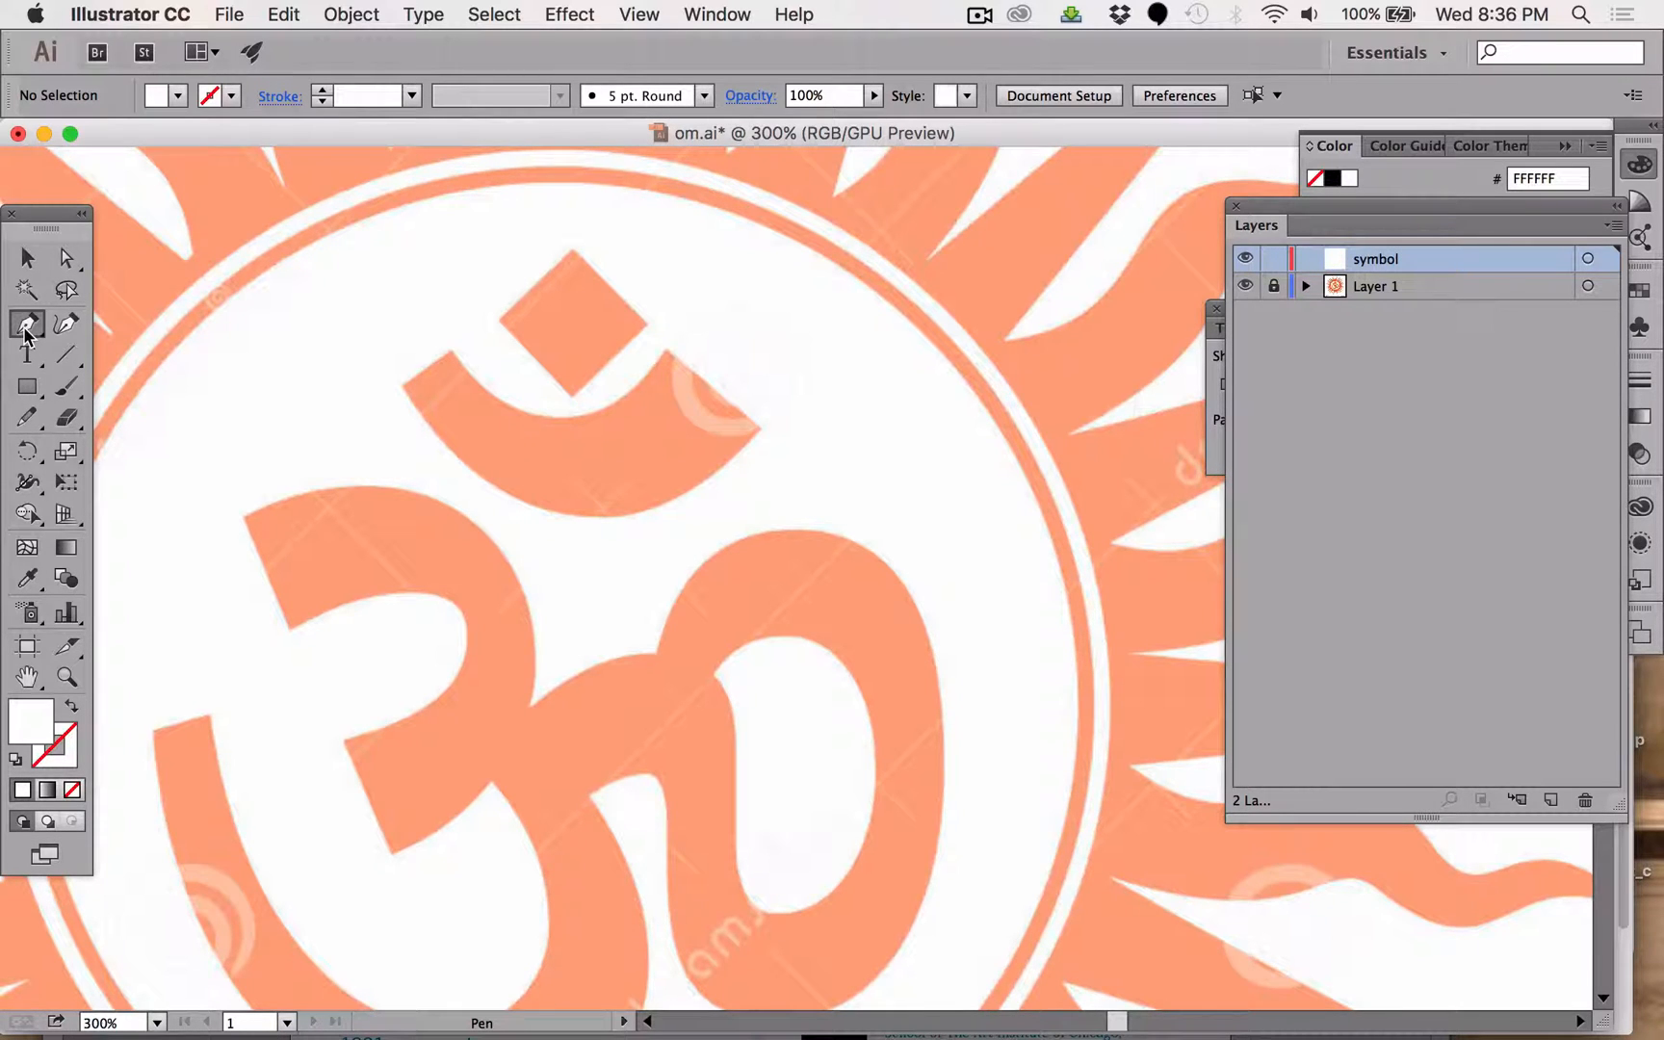
double_click(38, 729)
left_click(893, 767)
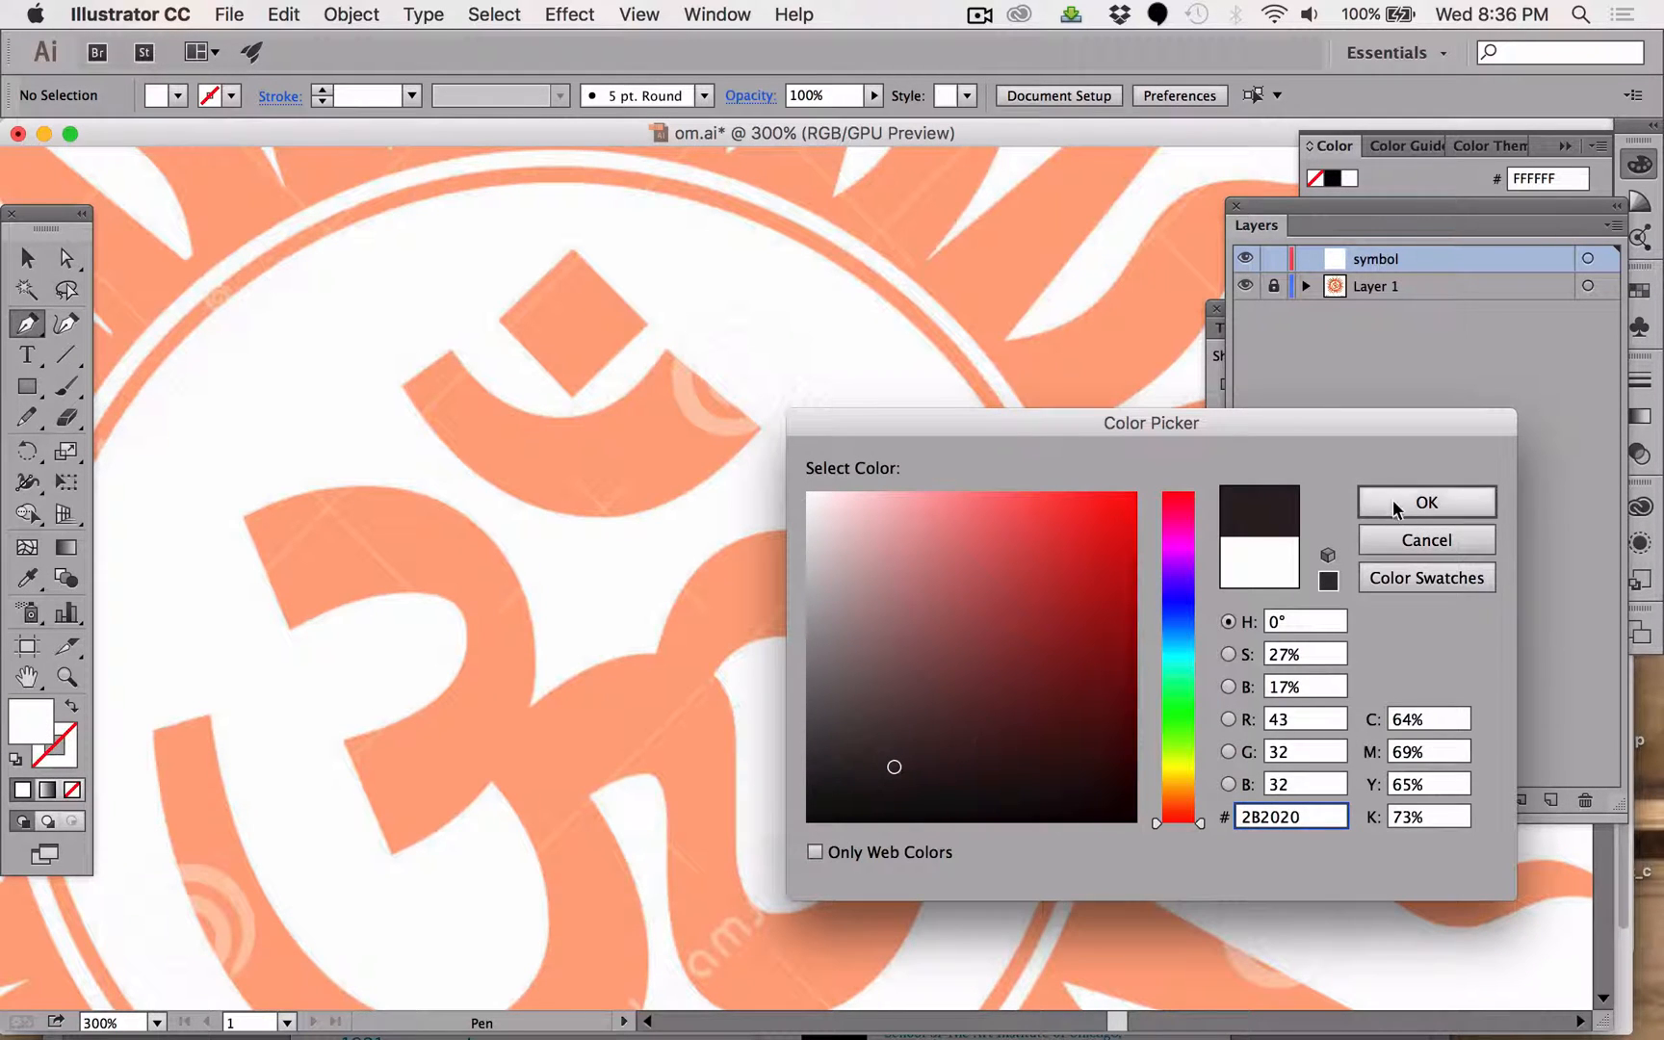
mouse_move(829, 686)
left_mouse_down()
mouse_move(822, 749)
mouse_move(808, 700)
left_mouse_up()
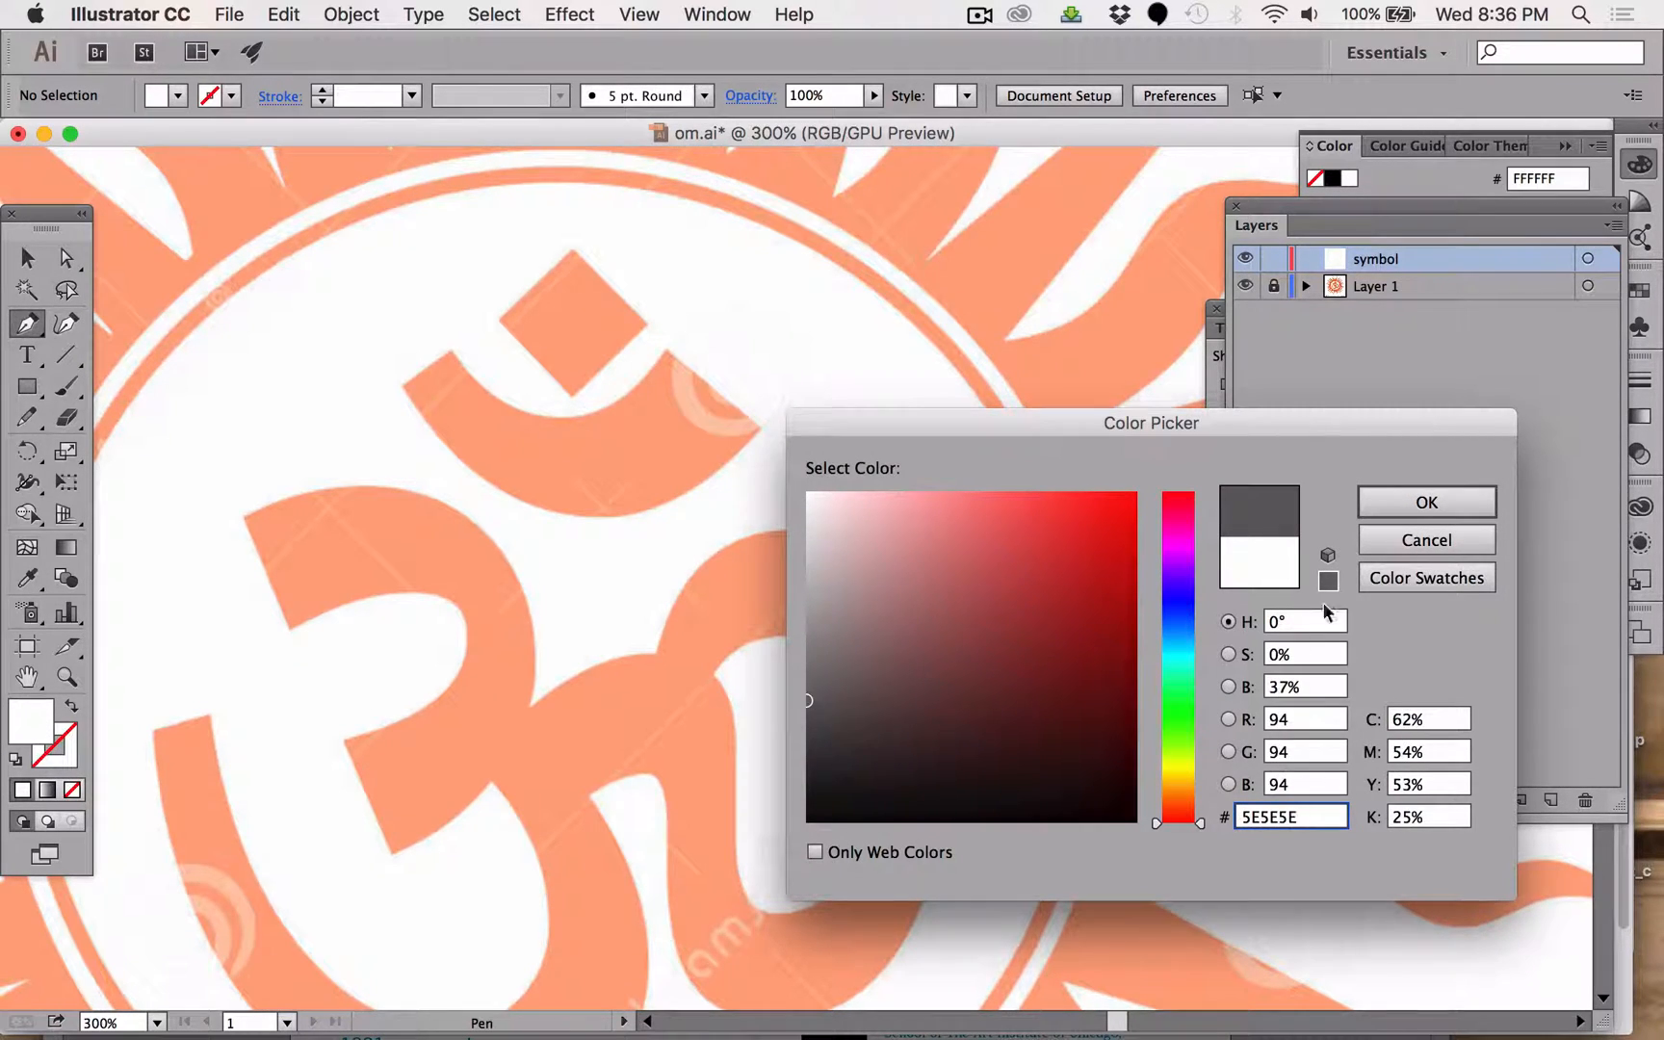
left_click(1418, 502)
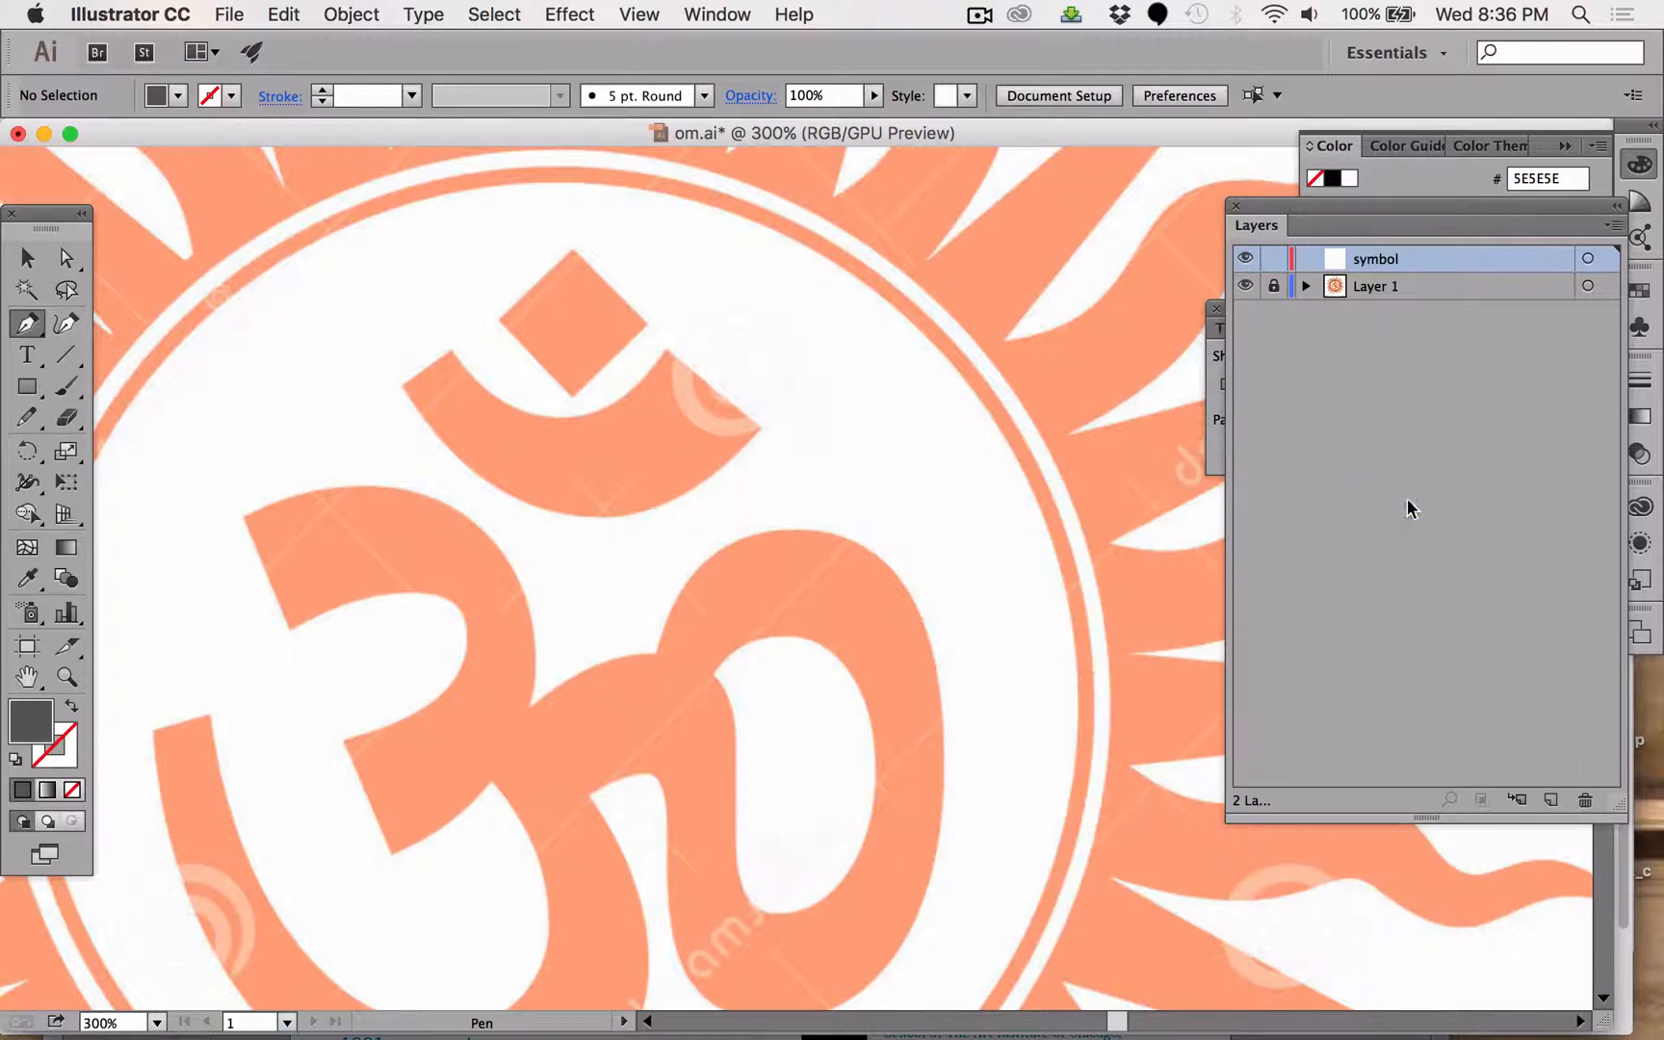
Trace the diamond at the top of the Om symbol as a closed four-cornered path with the Pen tool.
left_click(501, 316)
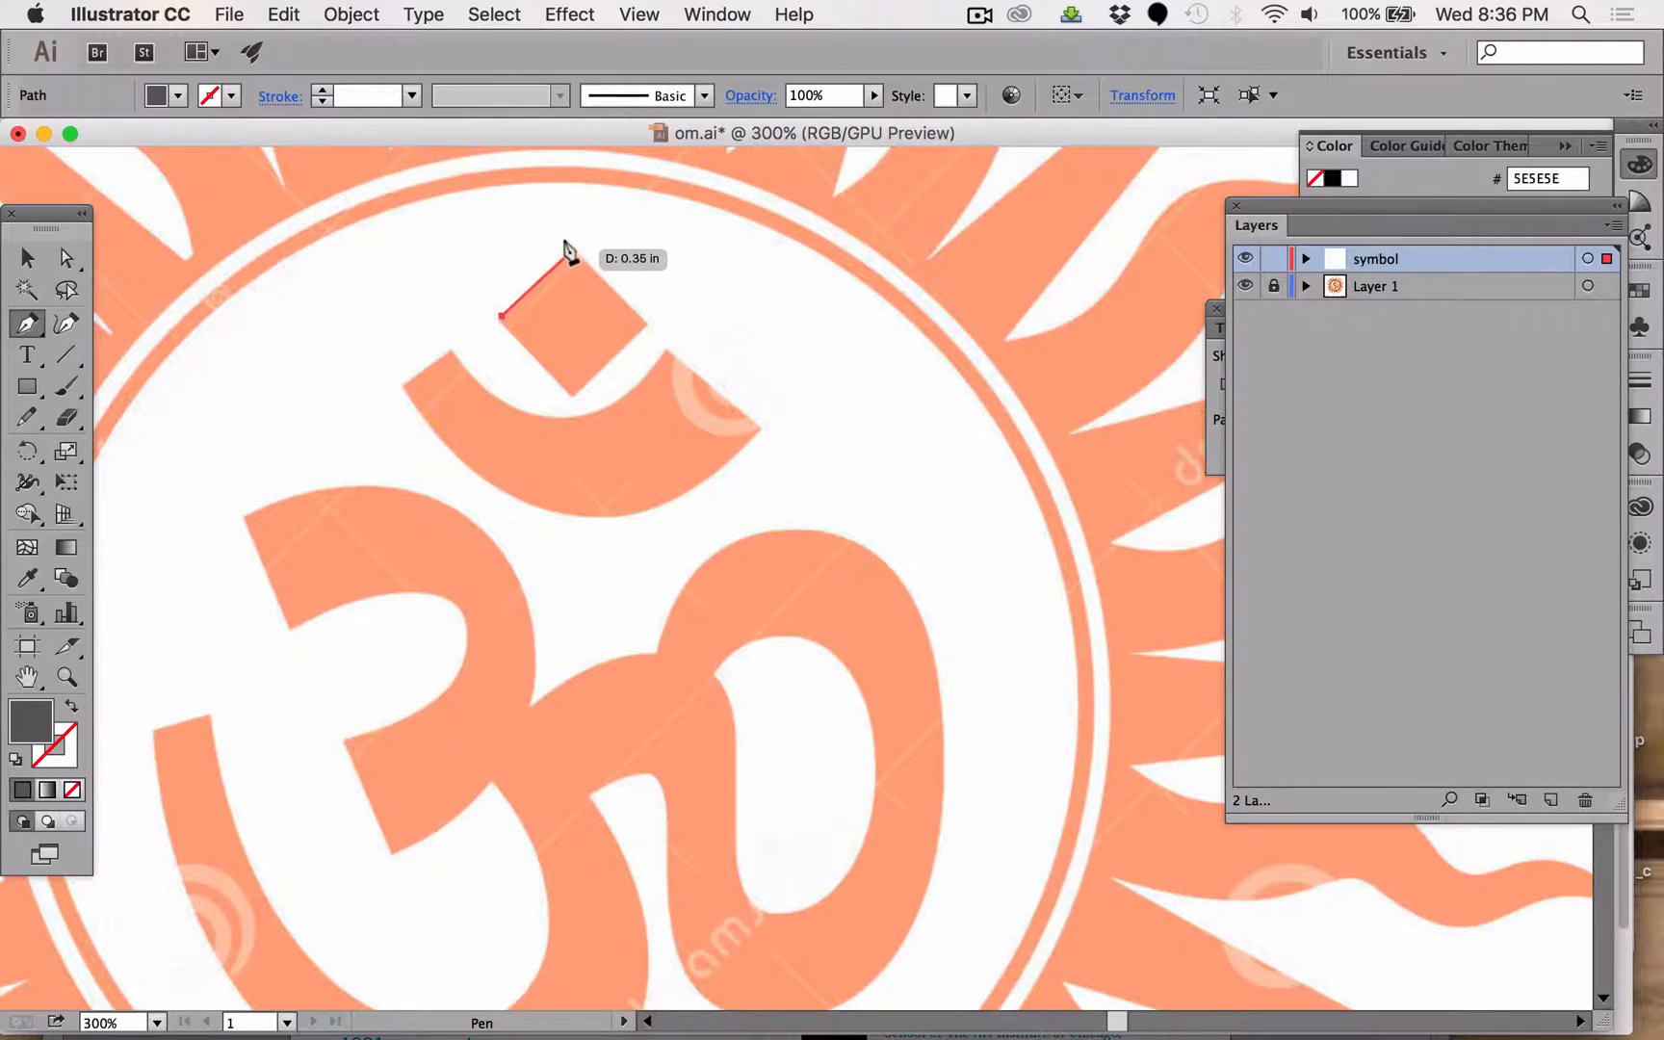
left_click(574, 248)
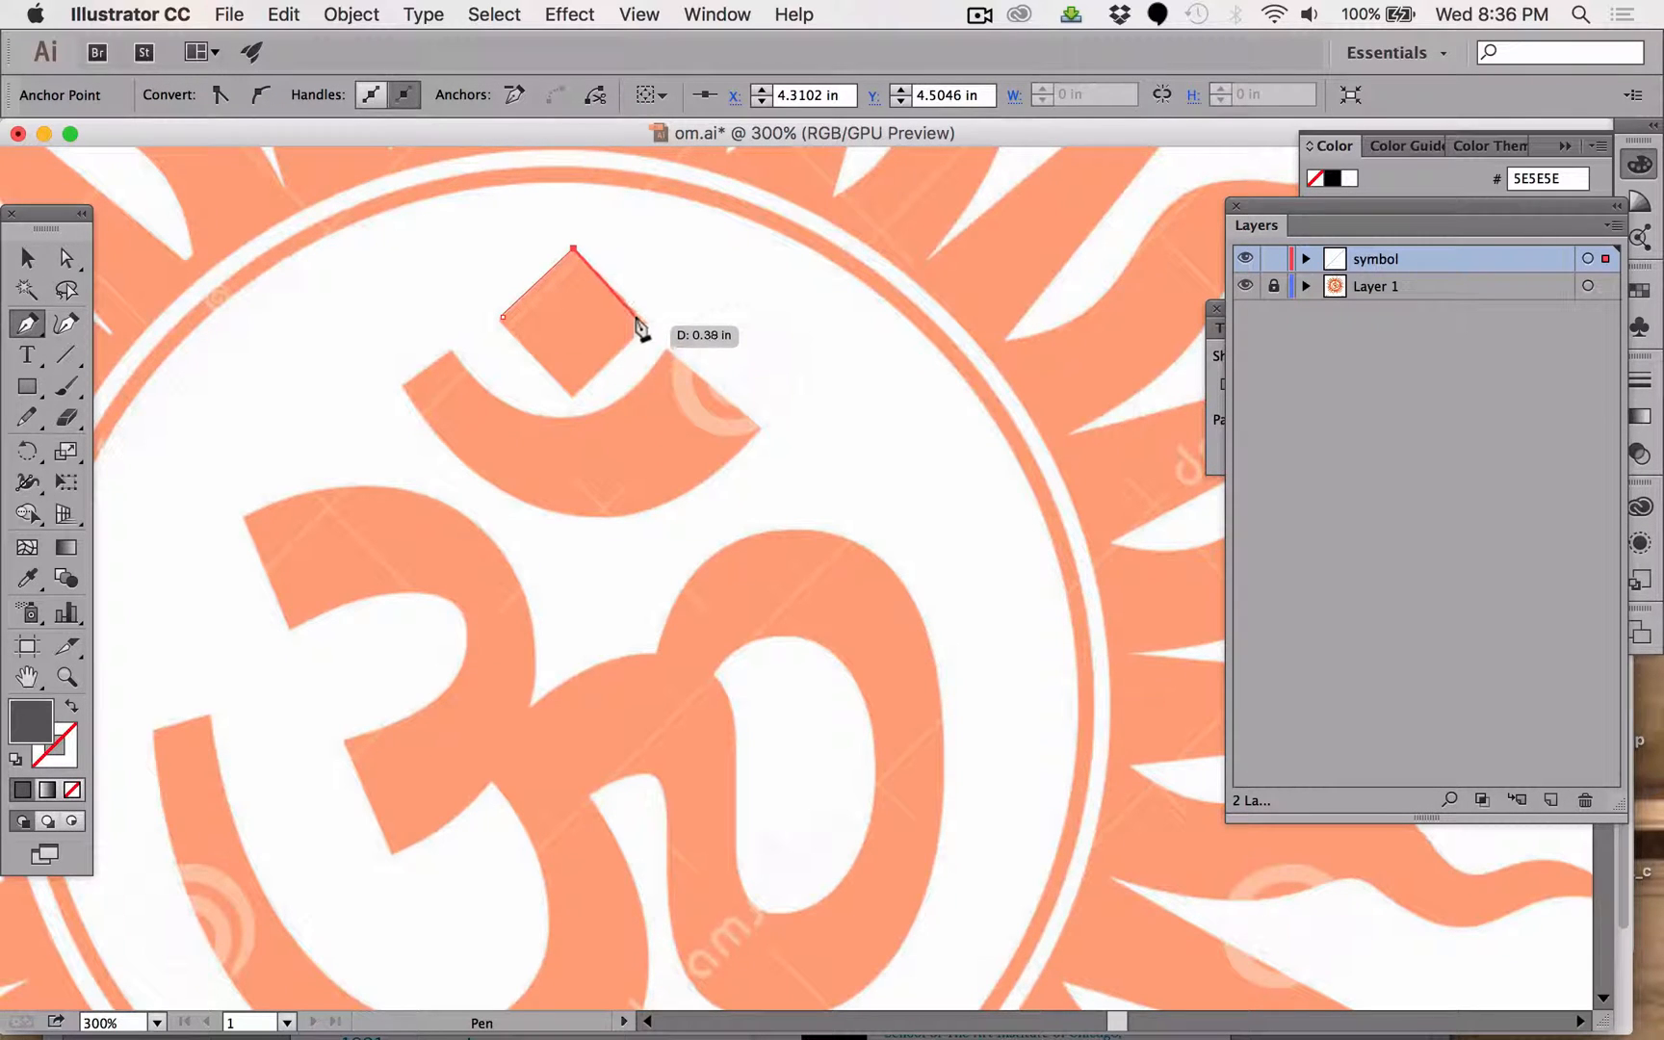
left_click(644, 322)
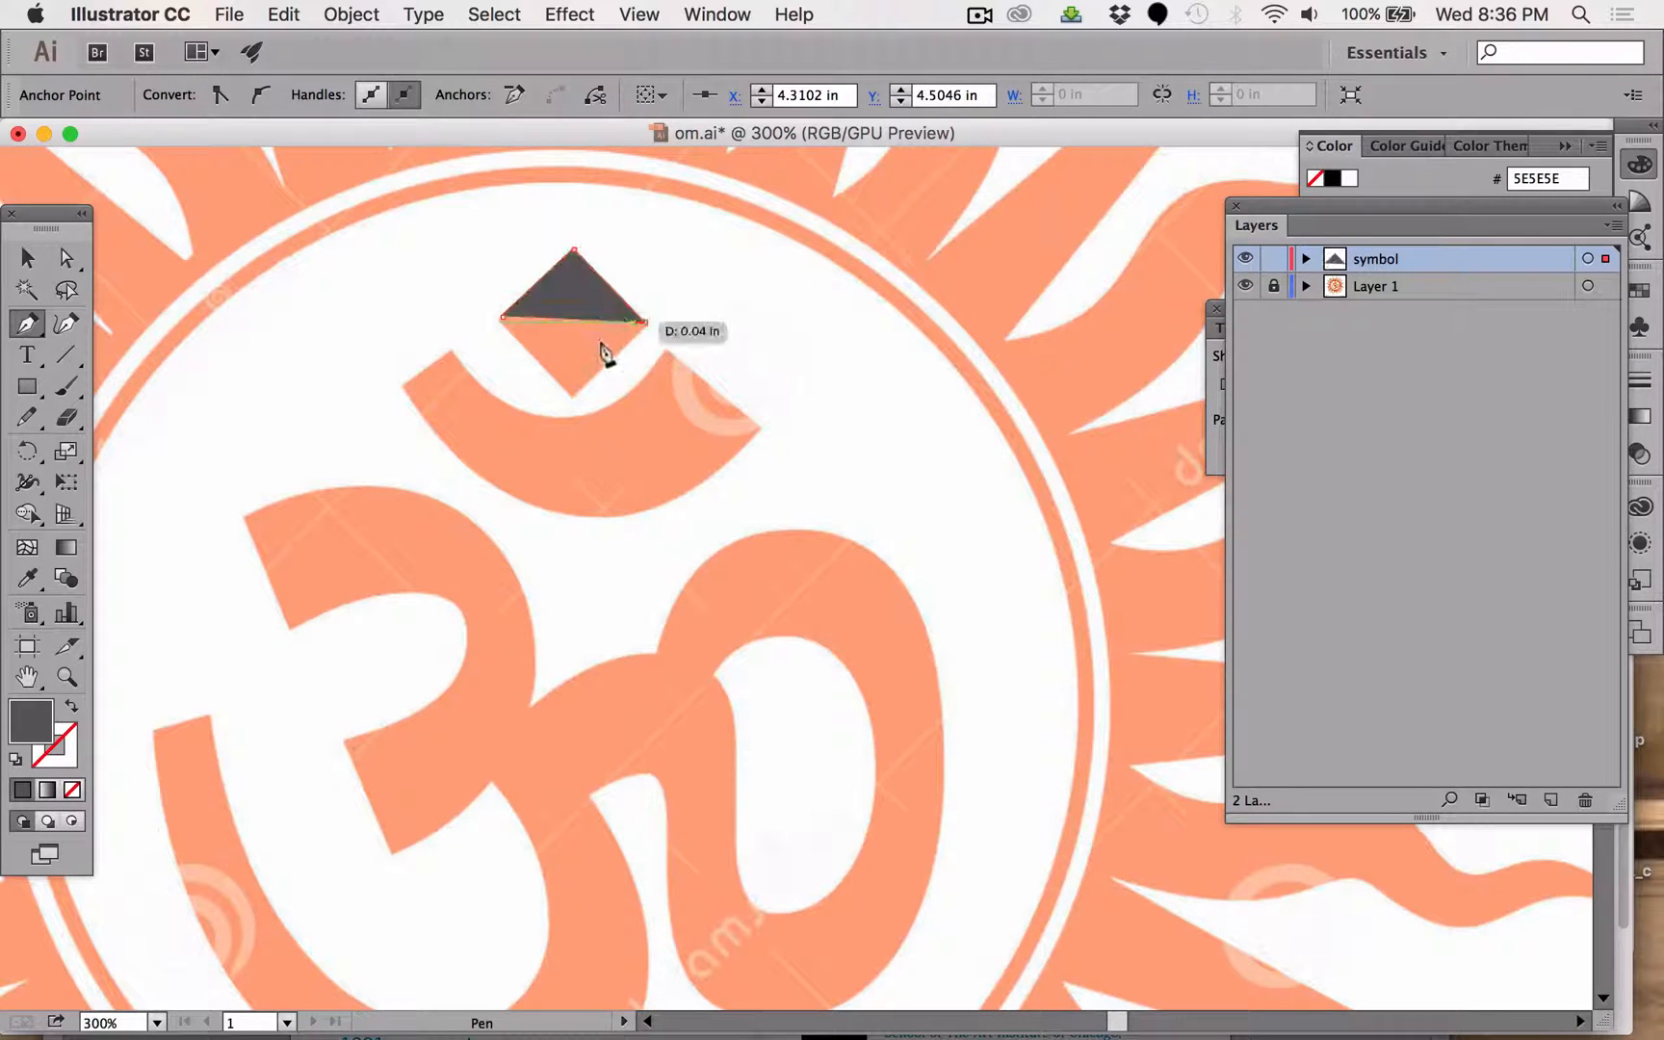
left_click(573, 393)
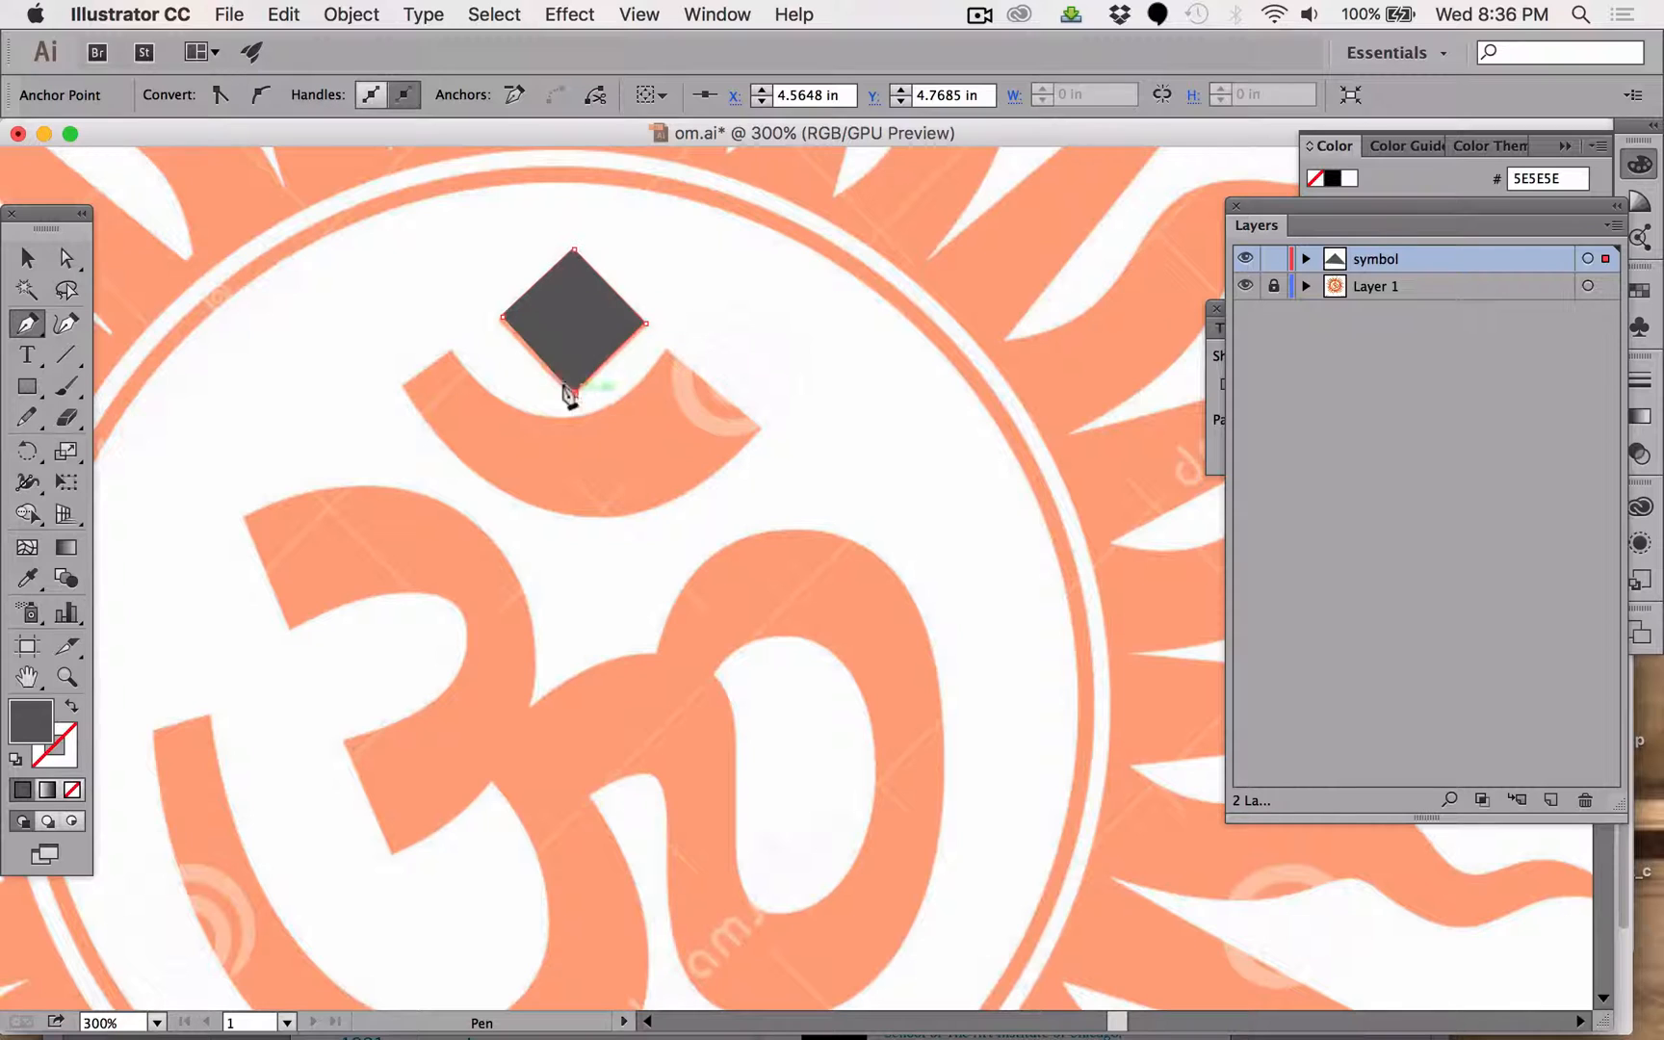
left_click(502, 318)
Move the left, bottom and right anchor points of the traced diamond outward to match the template's corners.
left_click(66, 679)
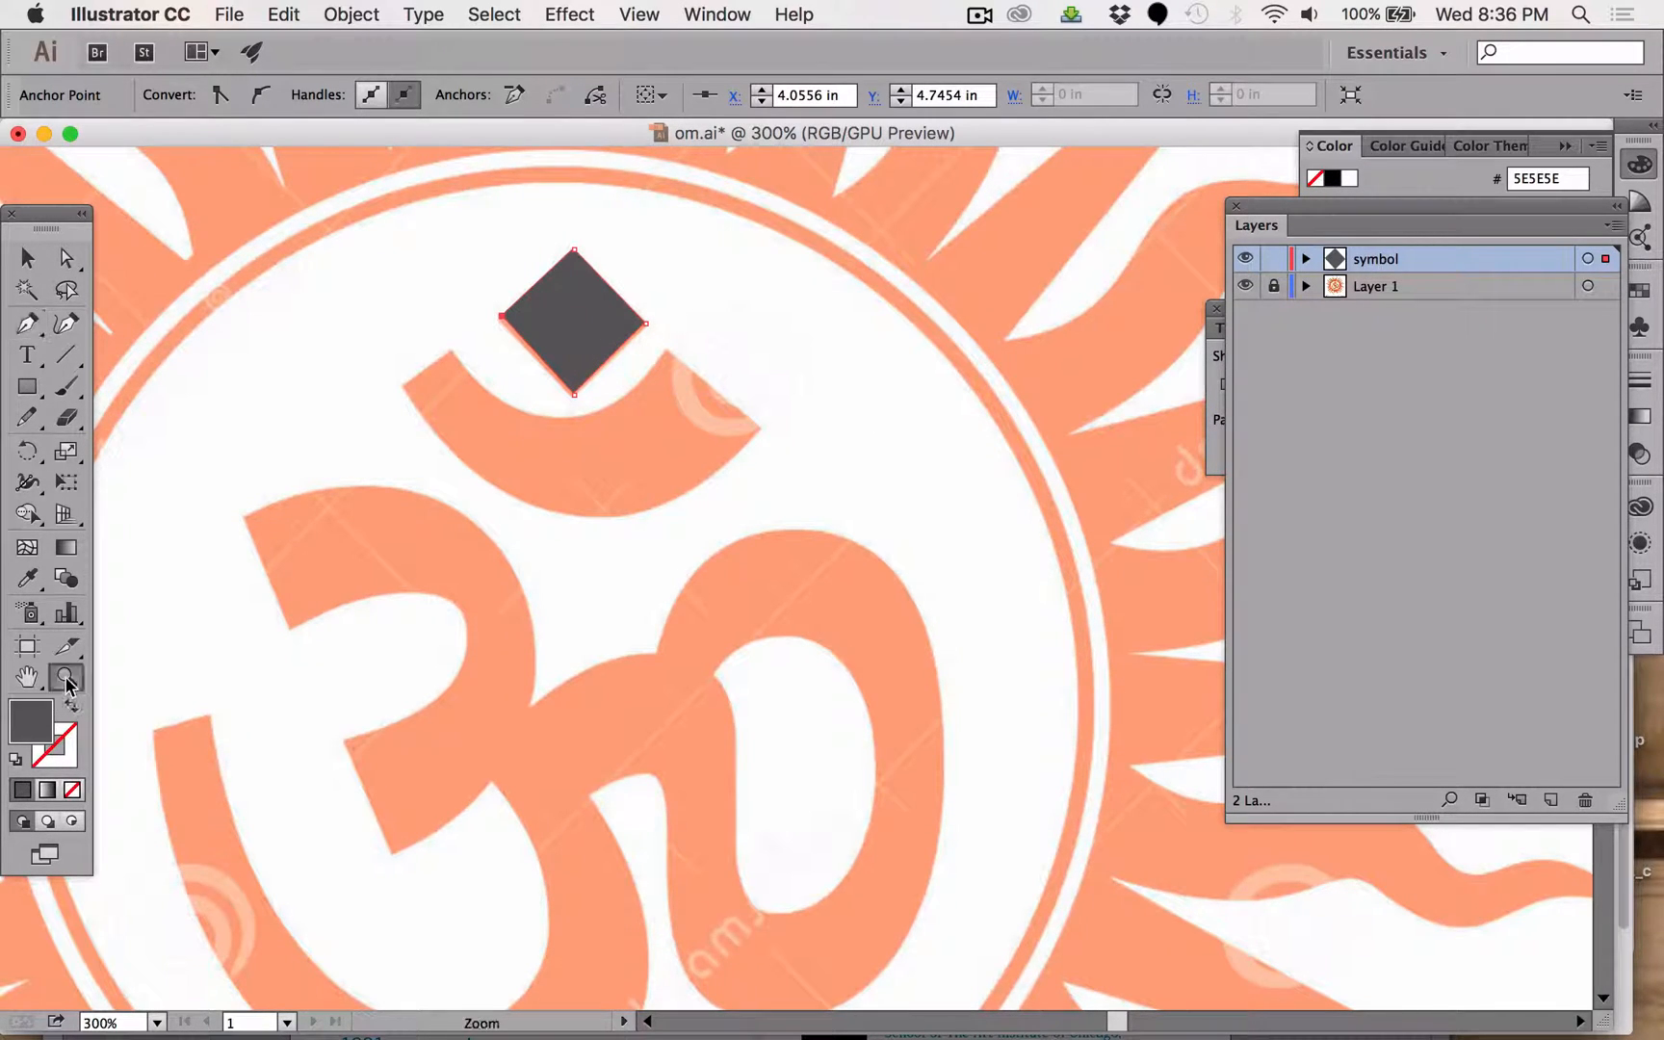
left_click(513, 310)
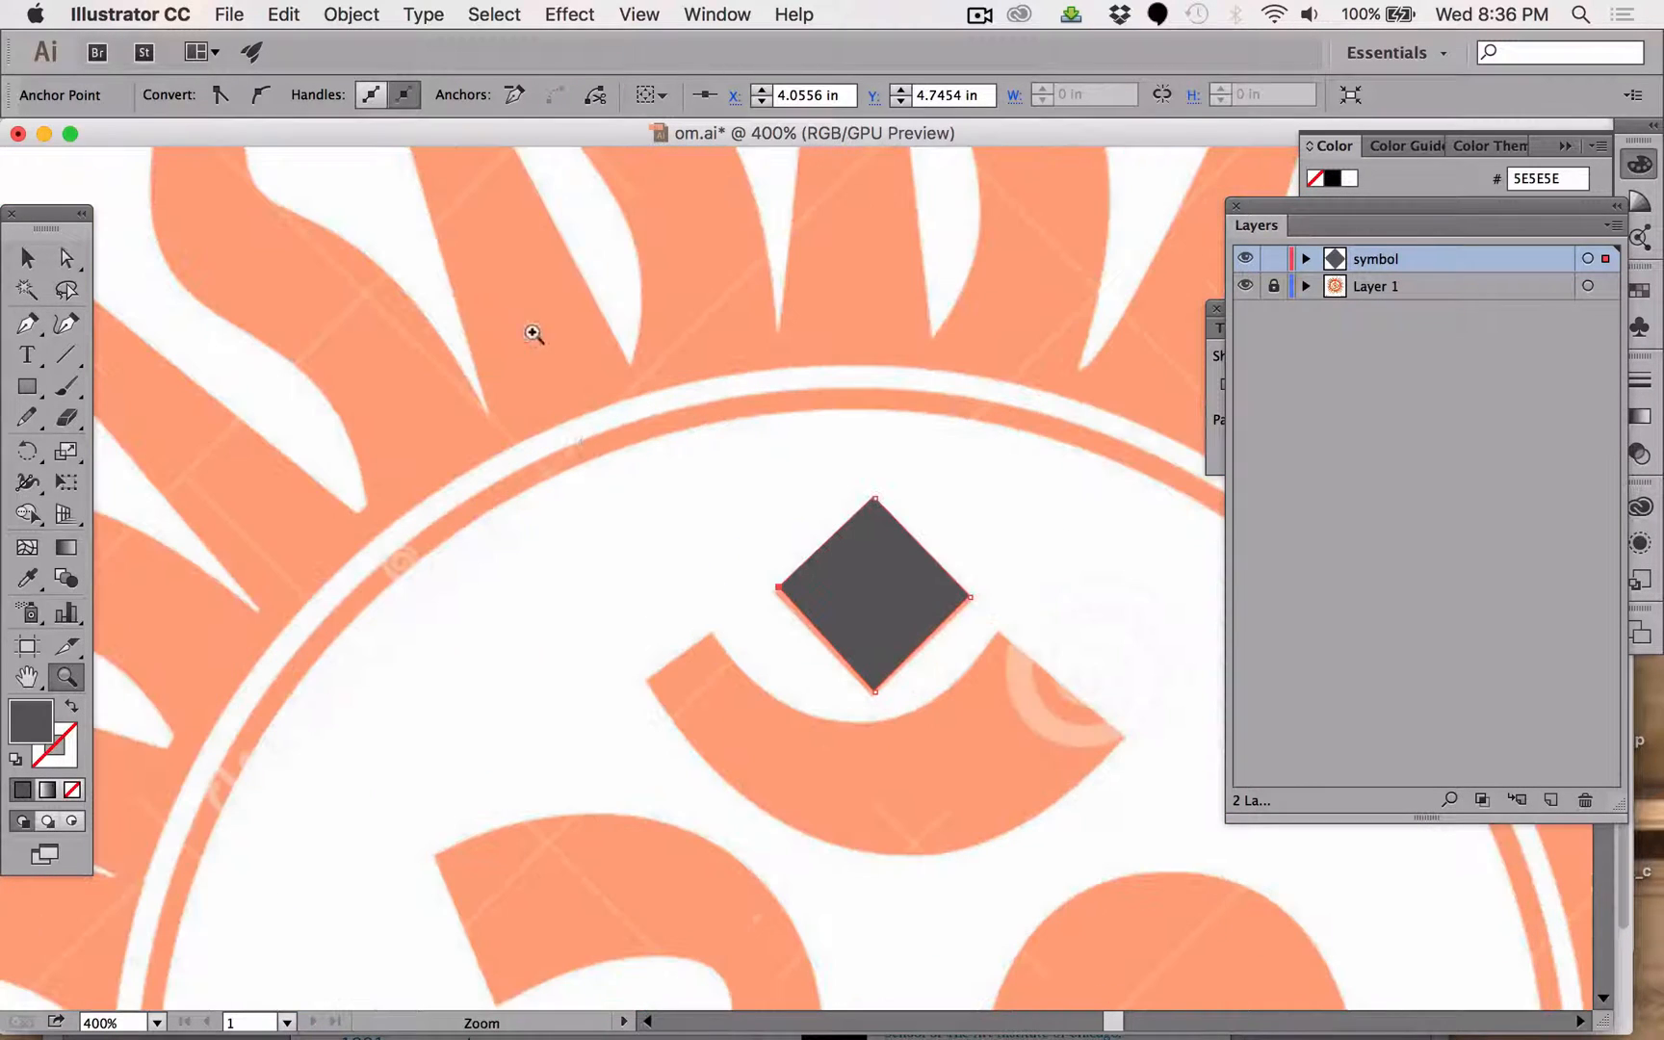
left_click(761, 576)
left_click(773, 570)
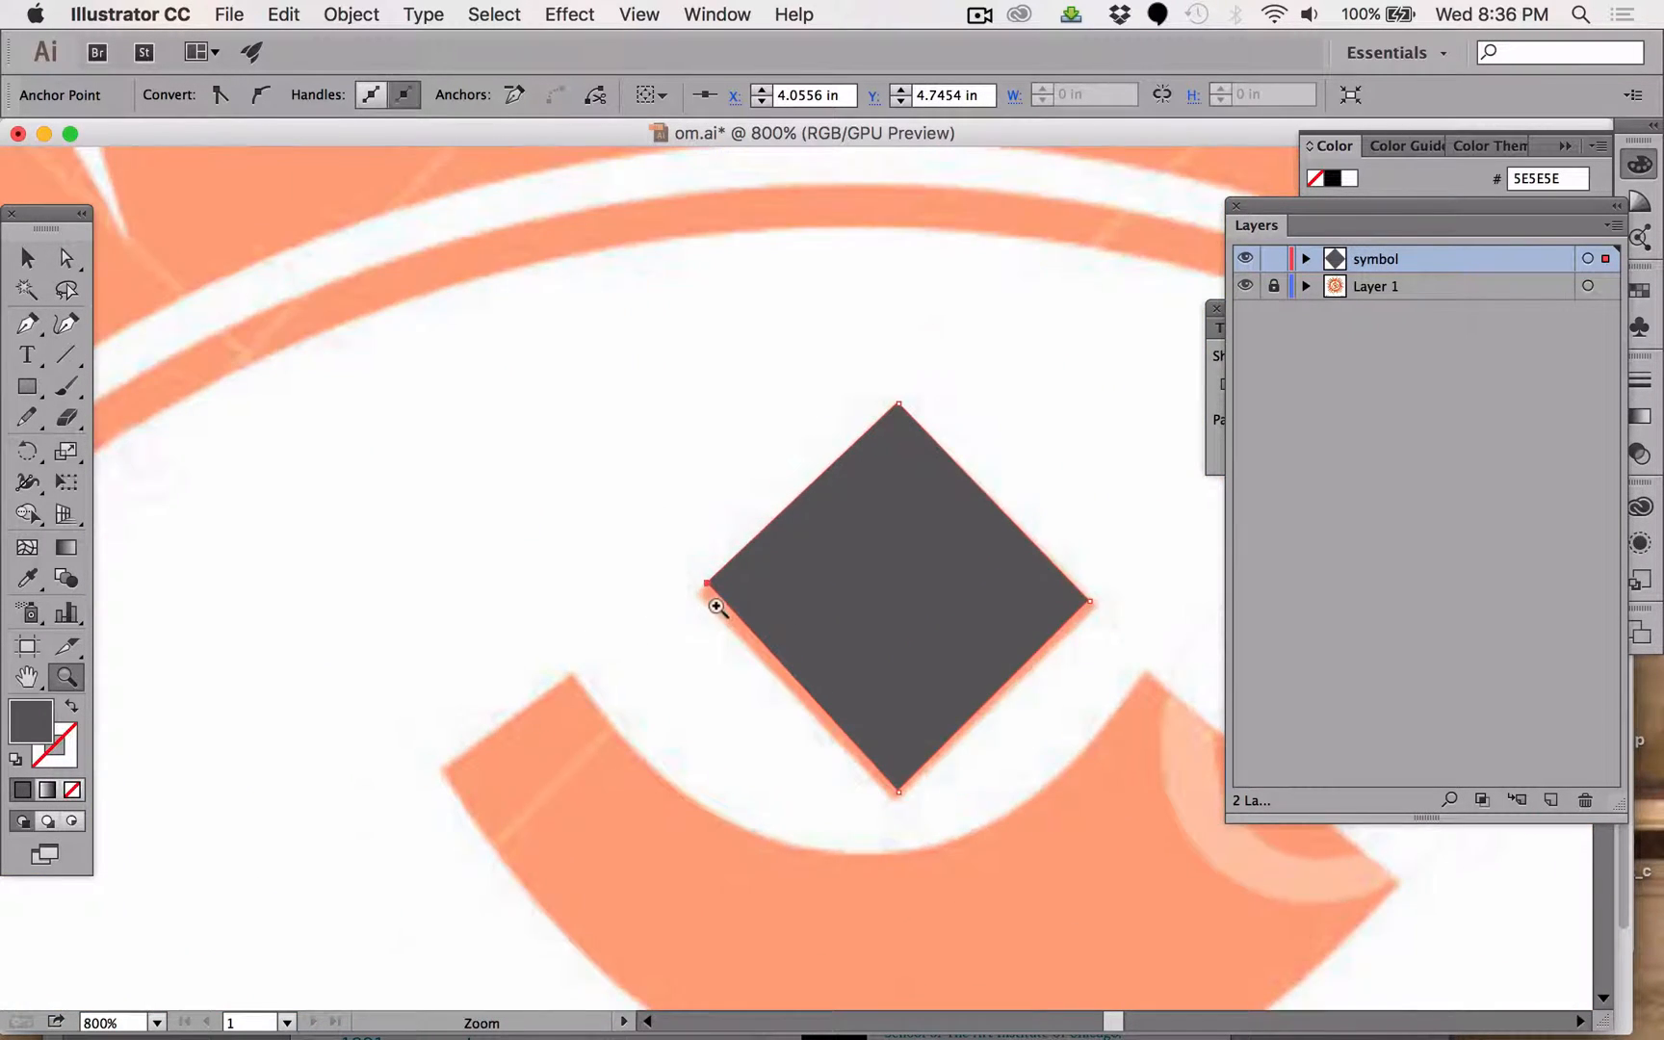
left_click(717, 607)
left_click(66, 258)
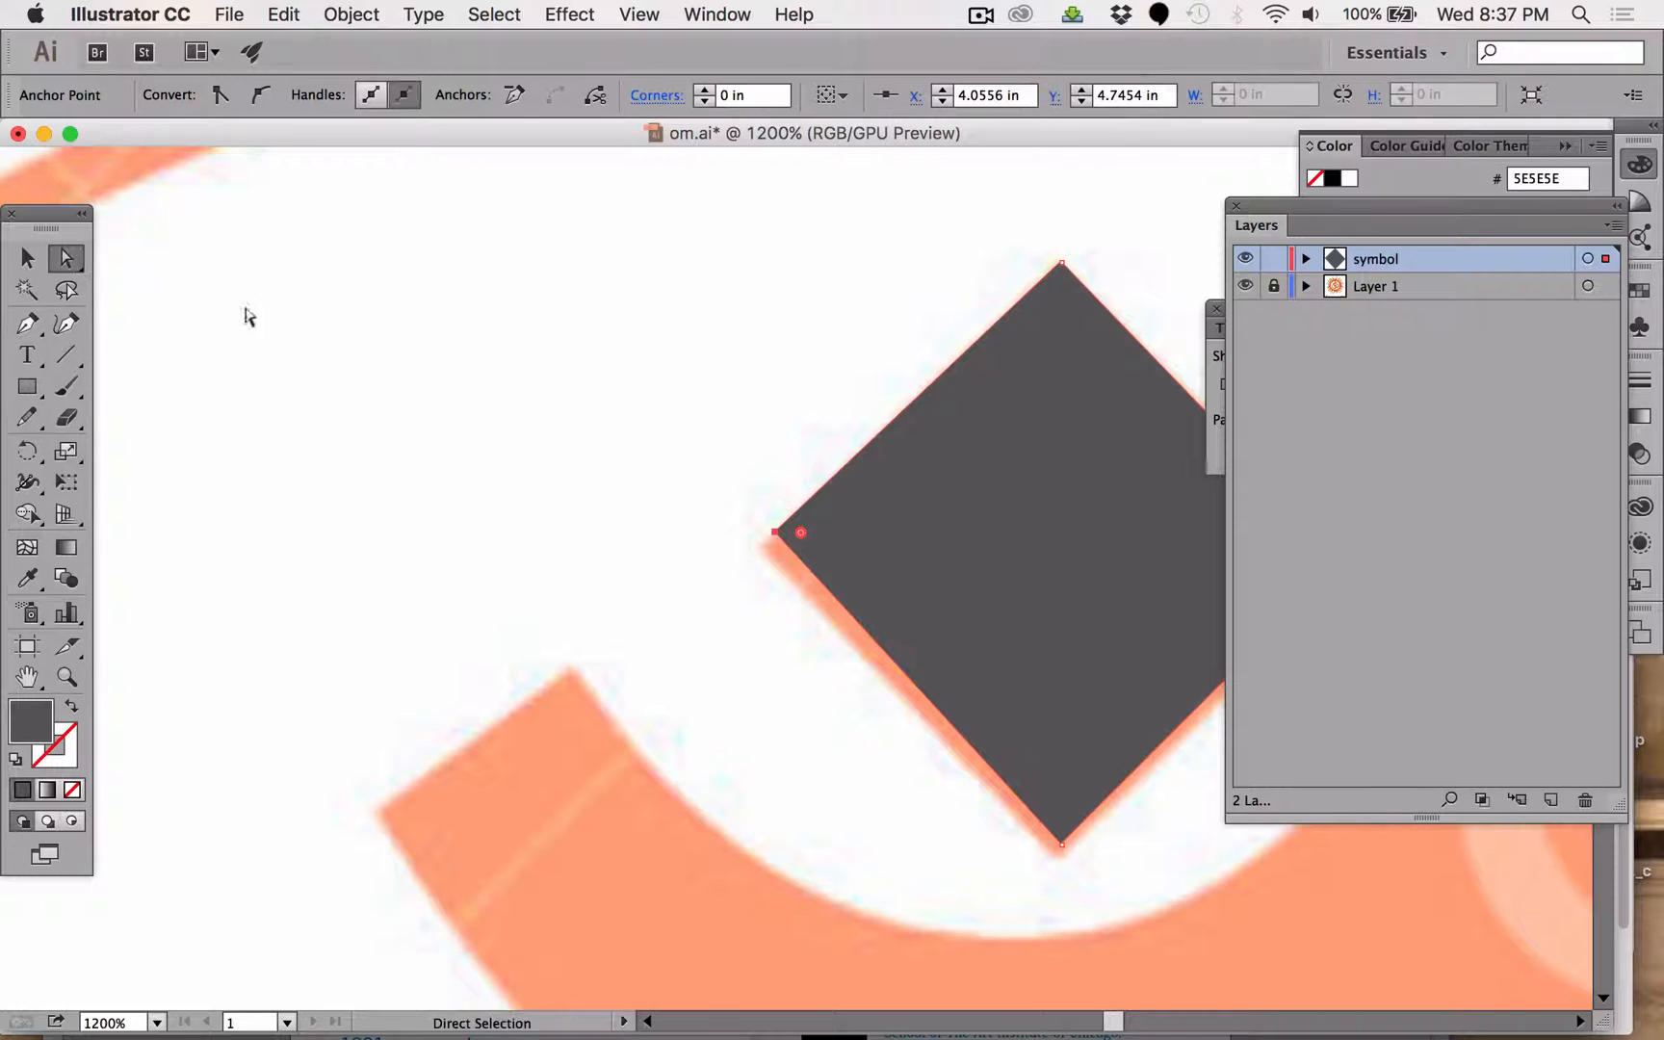
left_click_drag(776, 532, 760, 546)
left_click_drag(1061, 850, 1055, 858)
key("space")
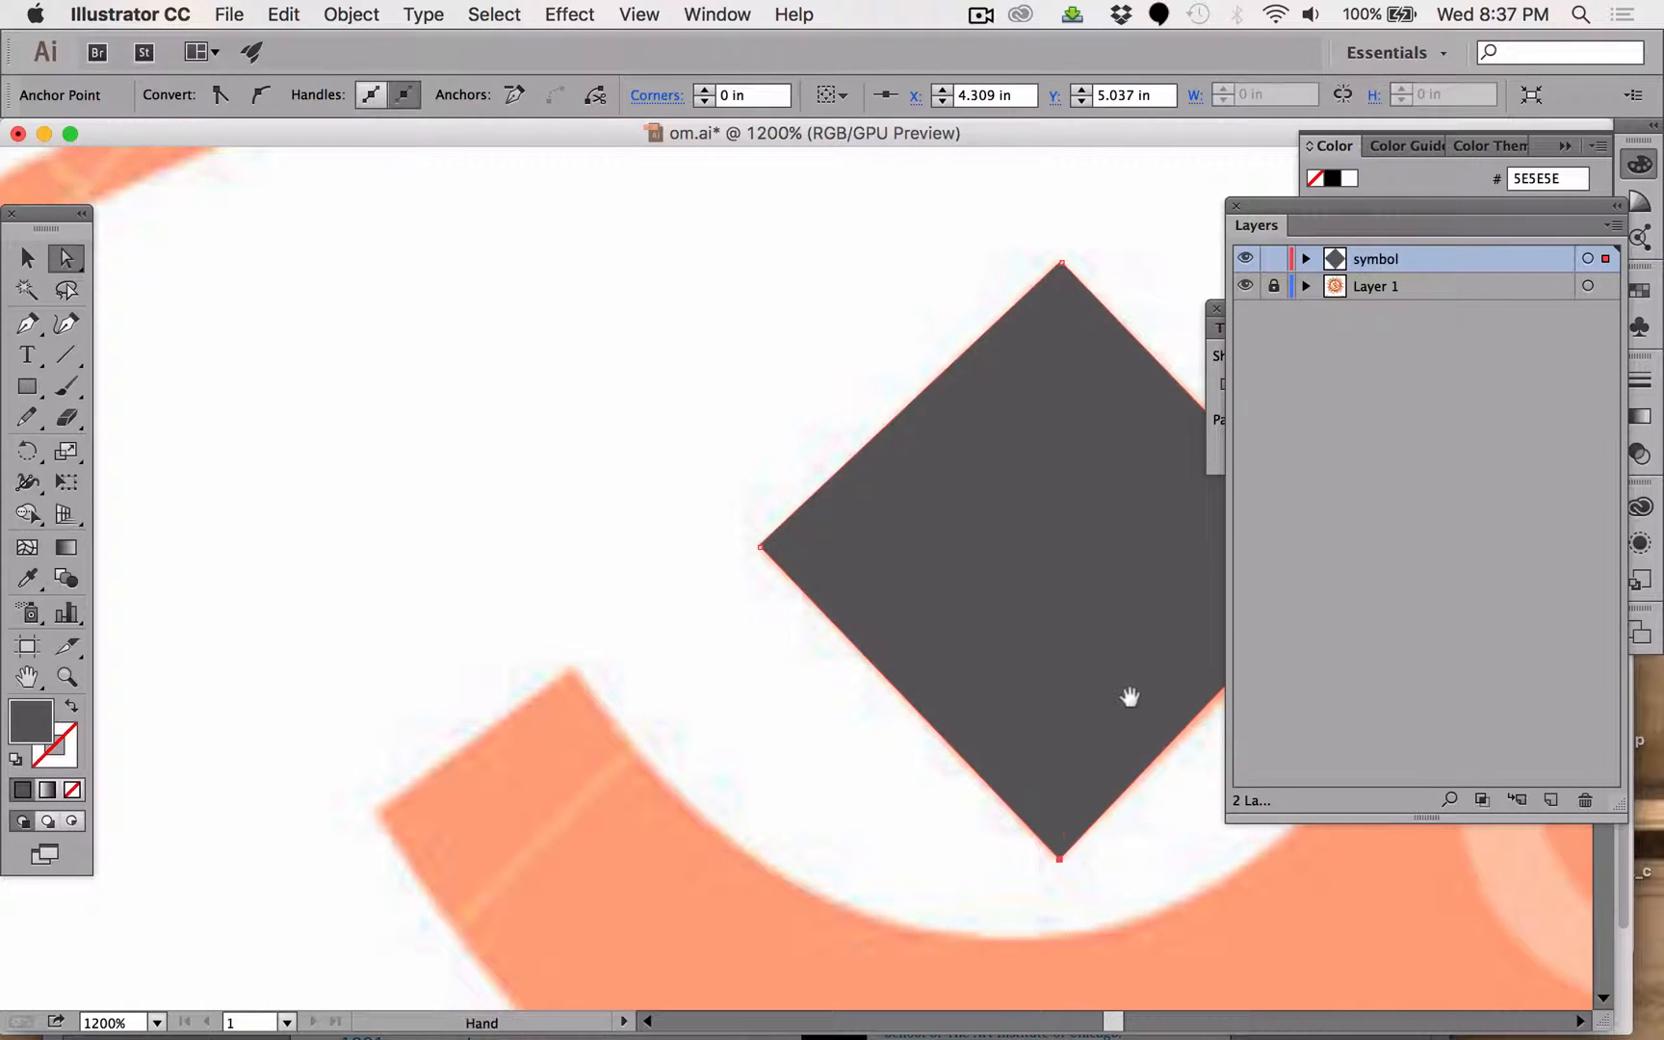
left_click_drag(1126, 694, 719, 607)
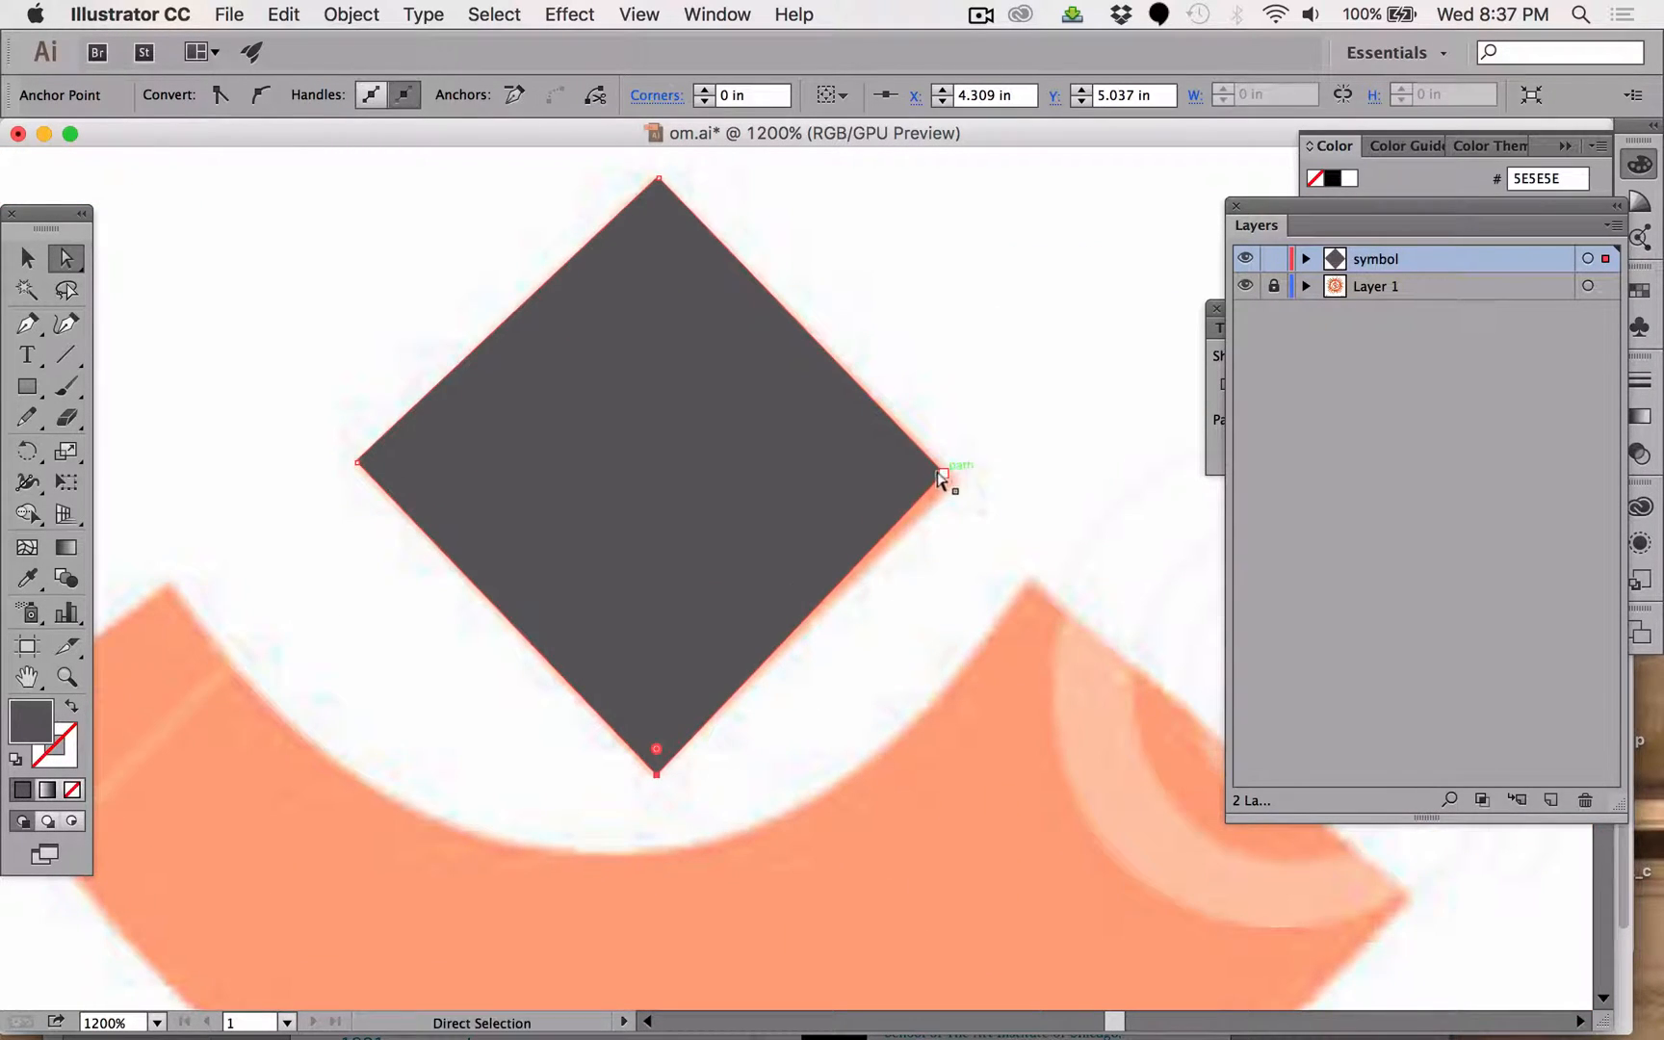
left_click_drag(945, 473, 954, 481)
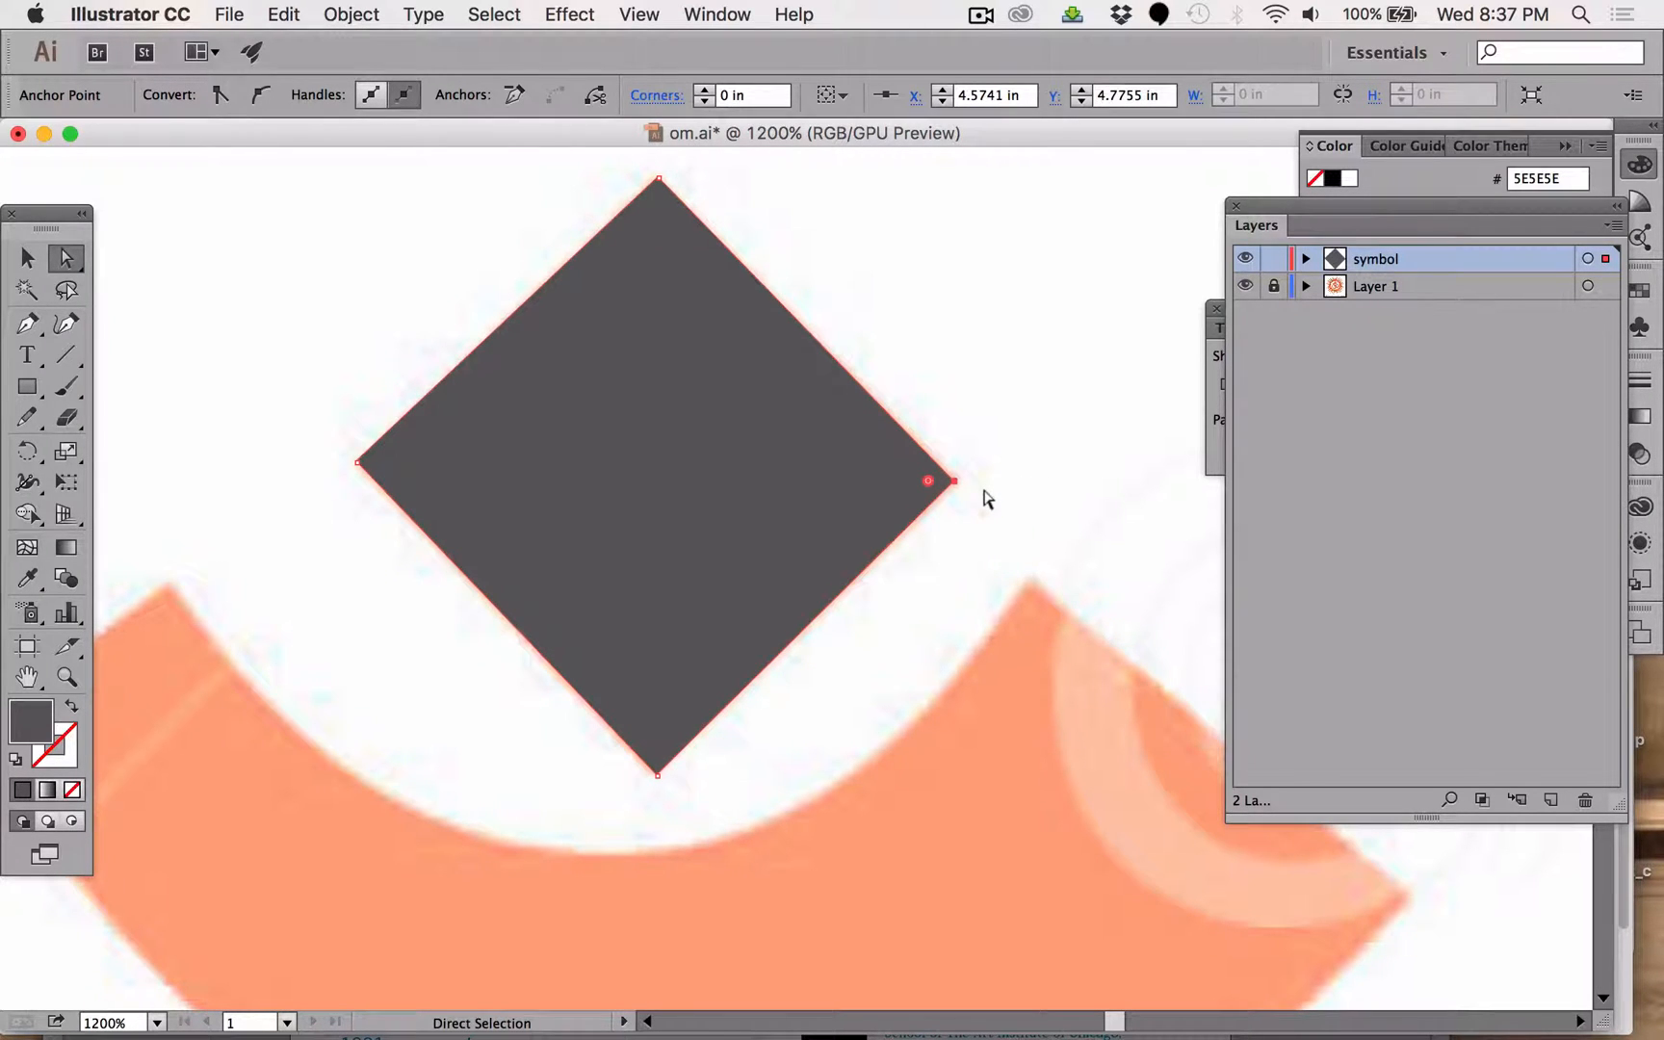
scroll(760, 536, "down", 10)
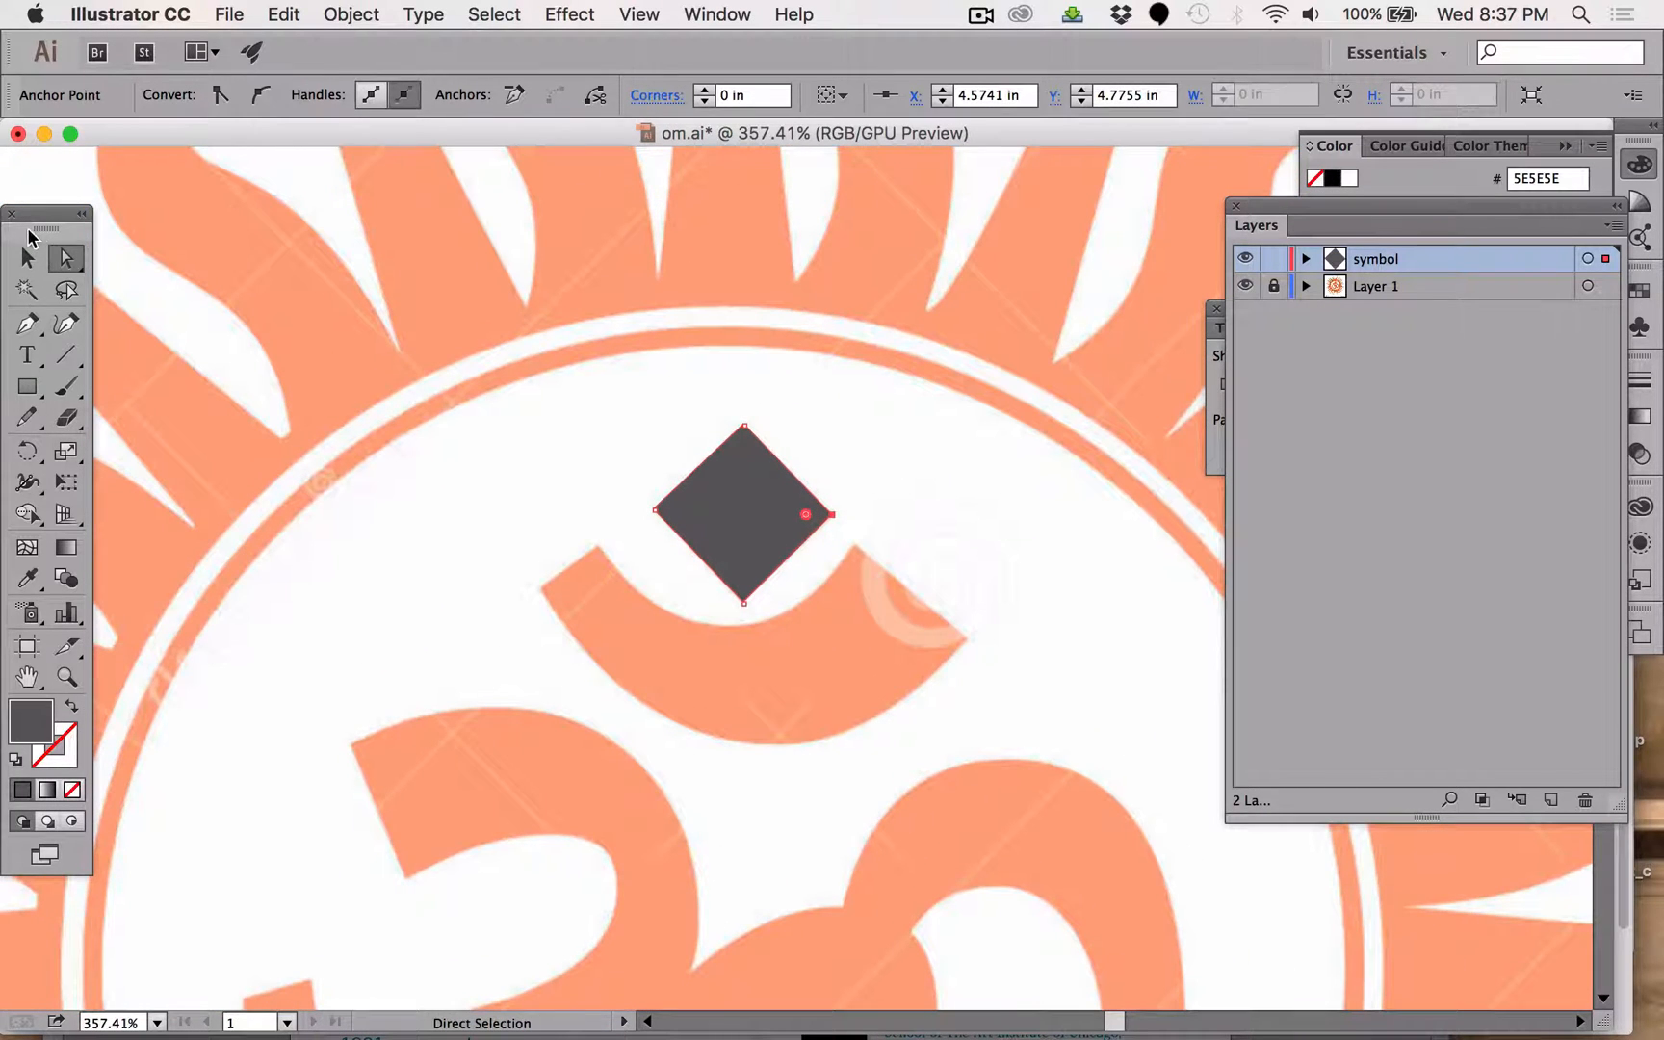
left_click(26, 257)
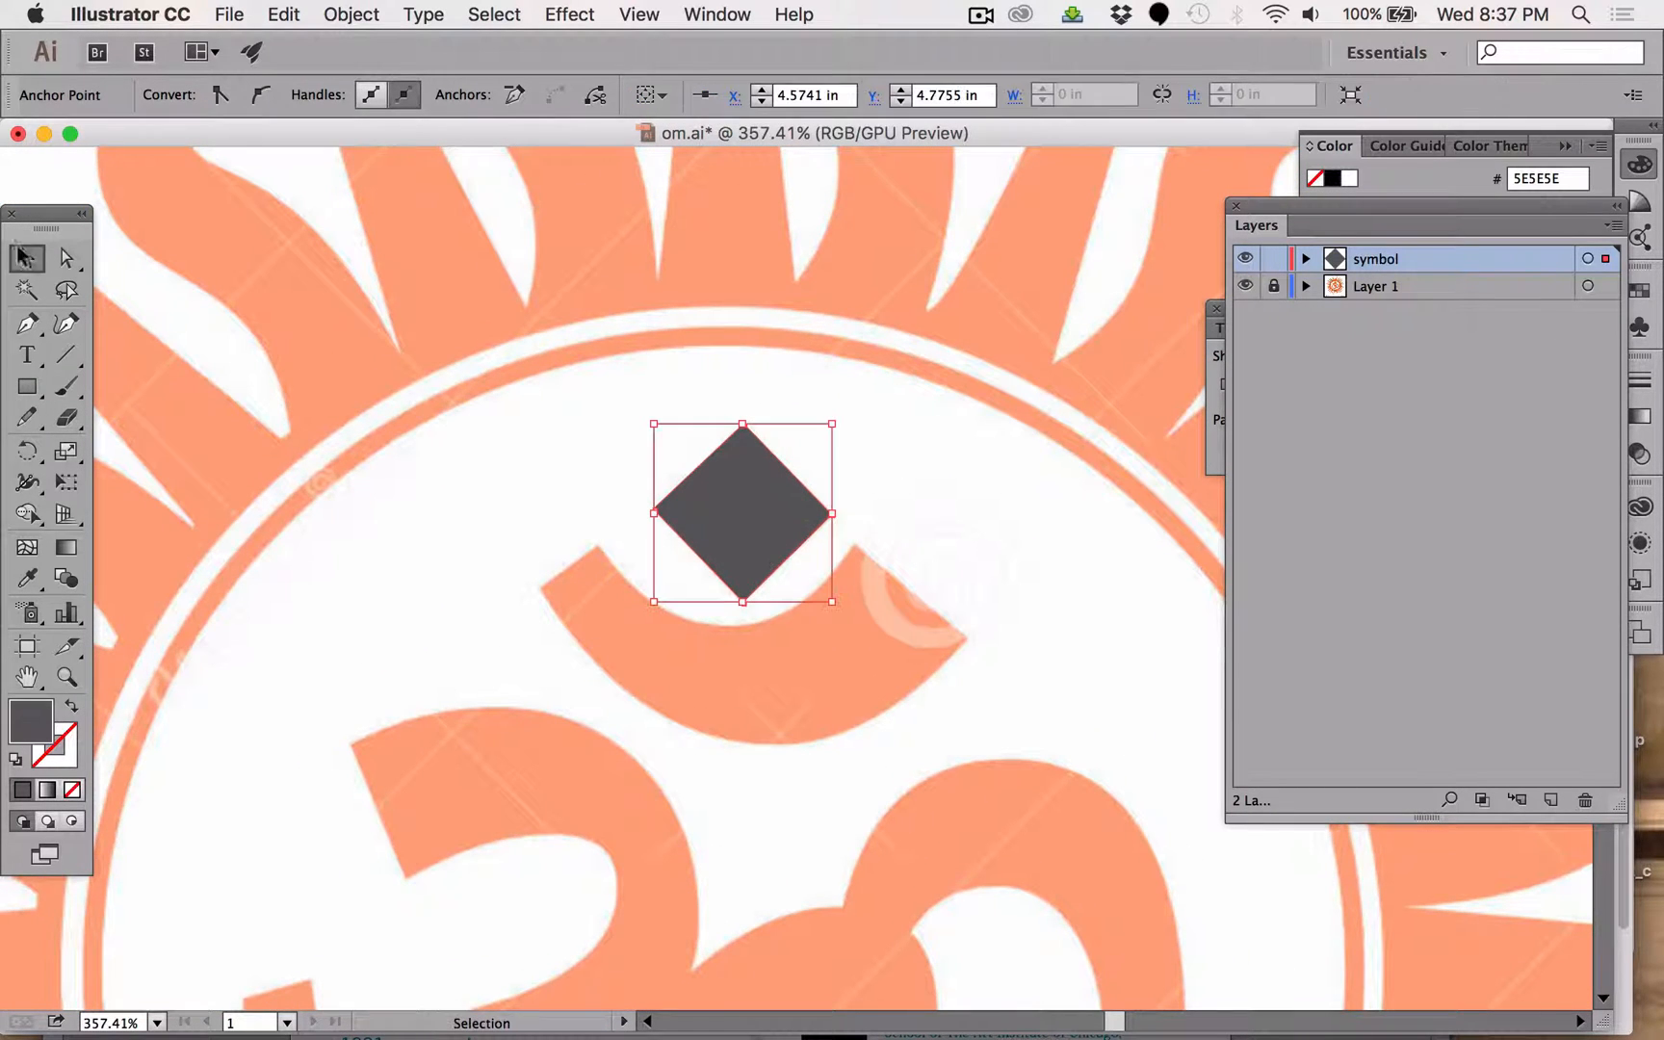
left_click(66, 258)
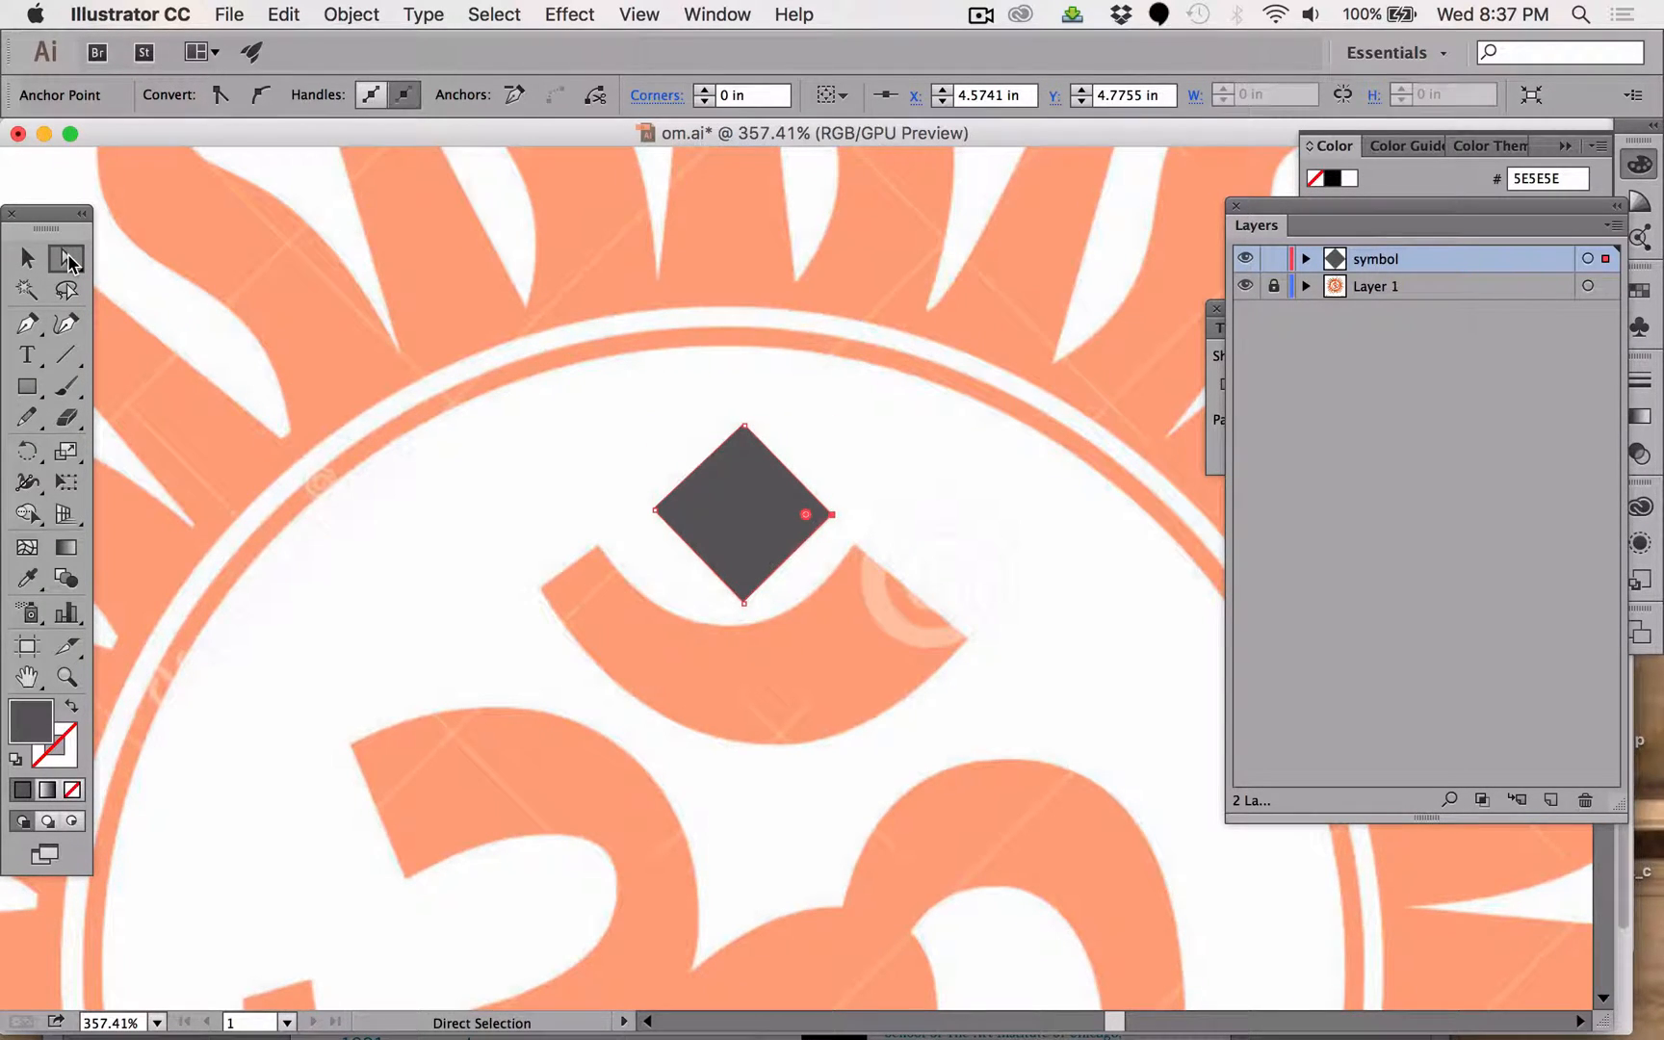
left_click(68, 260)
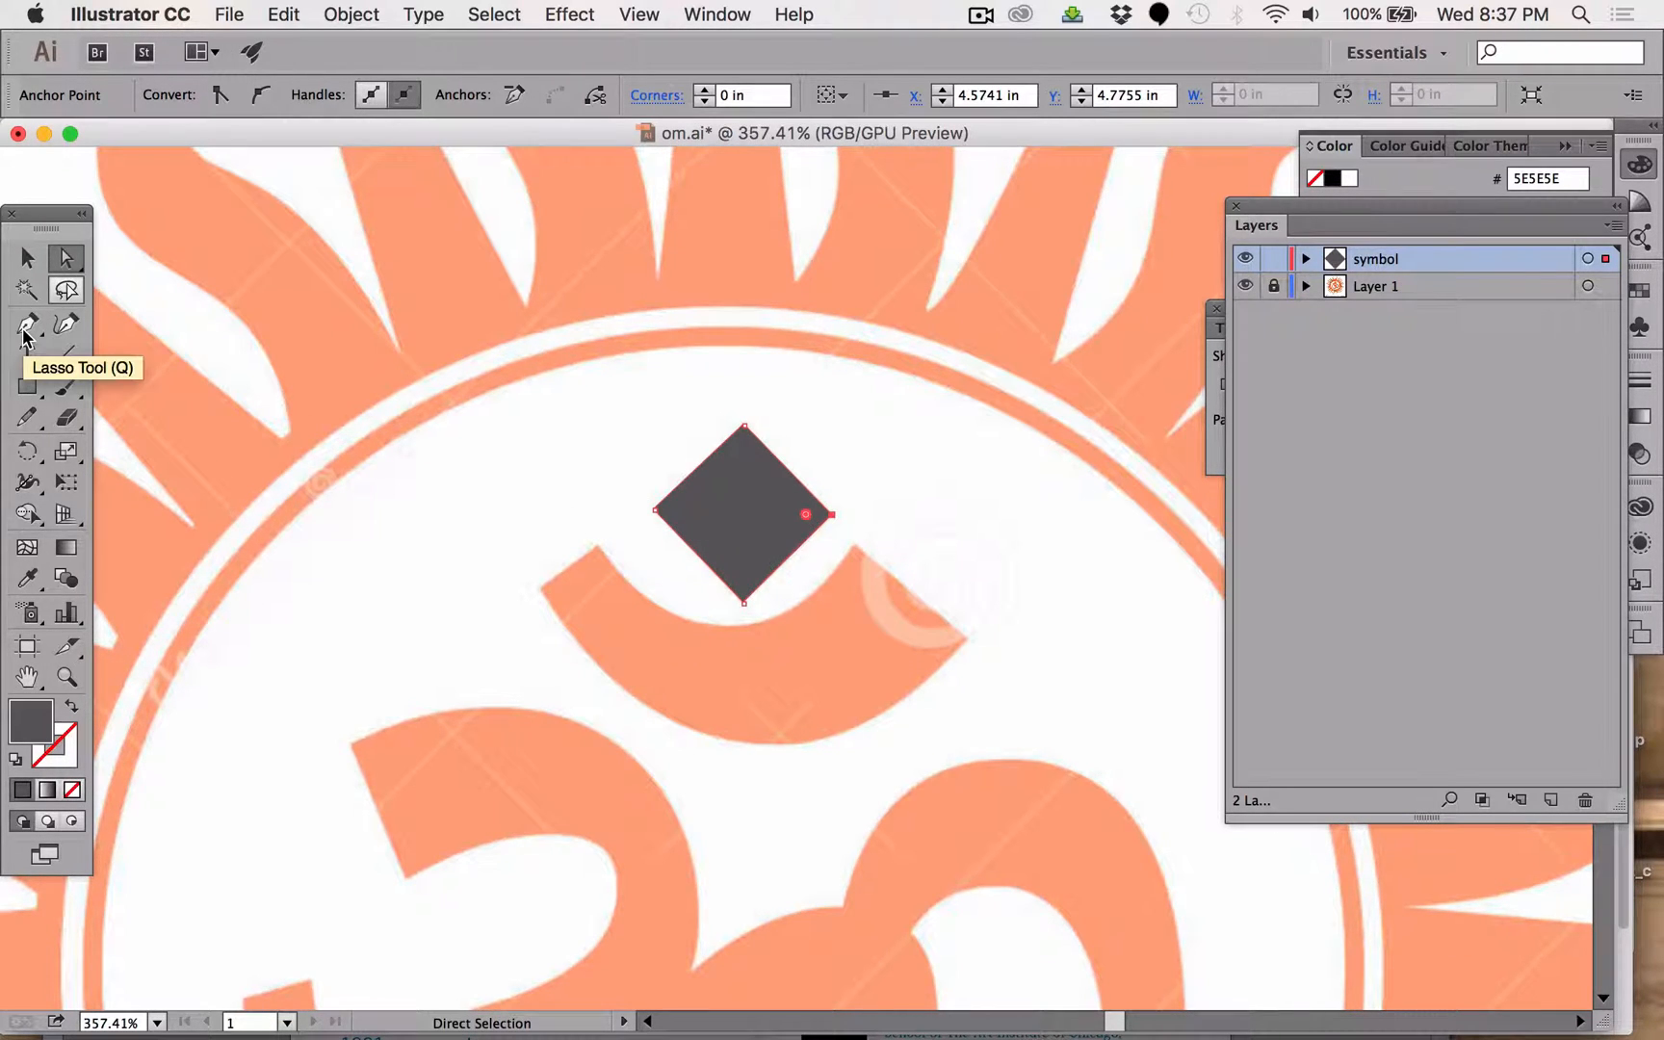
Trace the crescent's short left end and its concave upper edge with the Pen tool, using a smooth anchor at the curve's lowest point.
key("p")
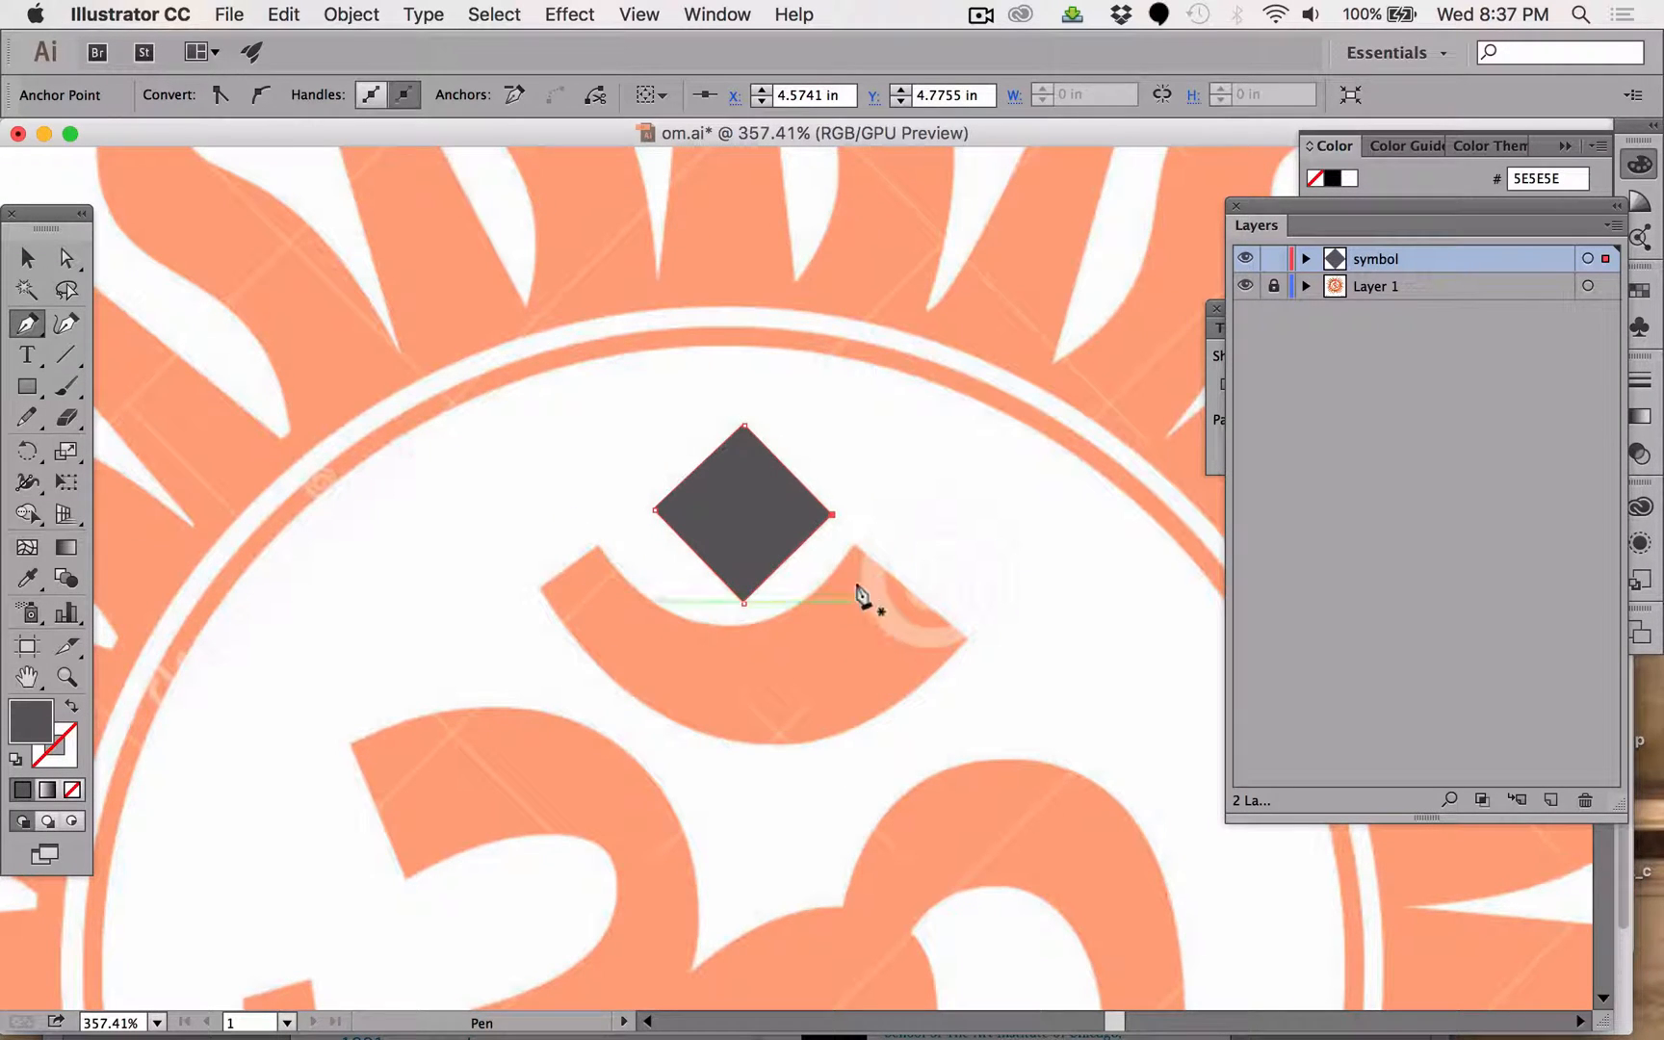
scroll(845, 565, "down", 1)
scroll(846, 565, "right", 1)
scroll(847, 566, "down", 3)
scroll(848, 566, "right", 1)
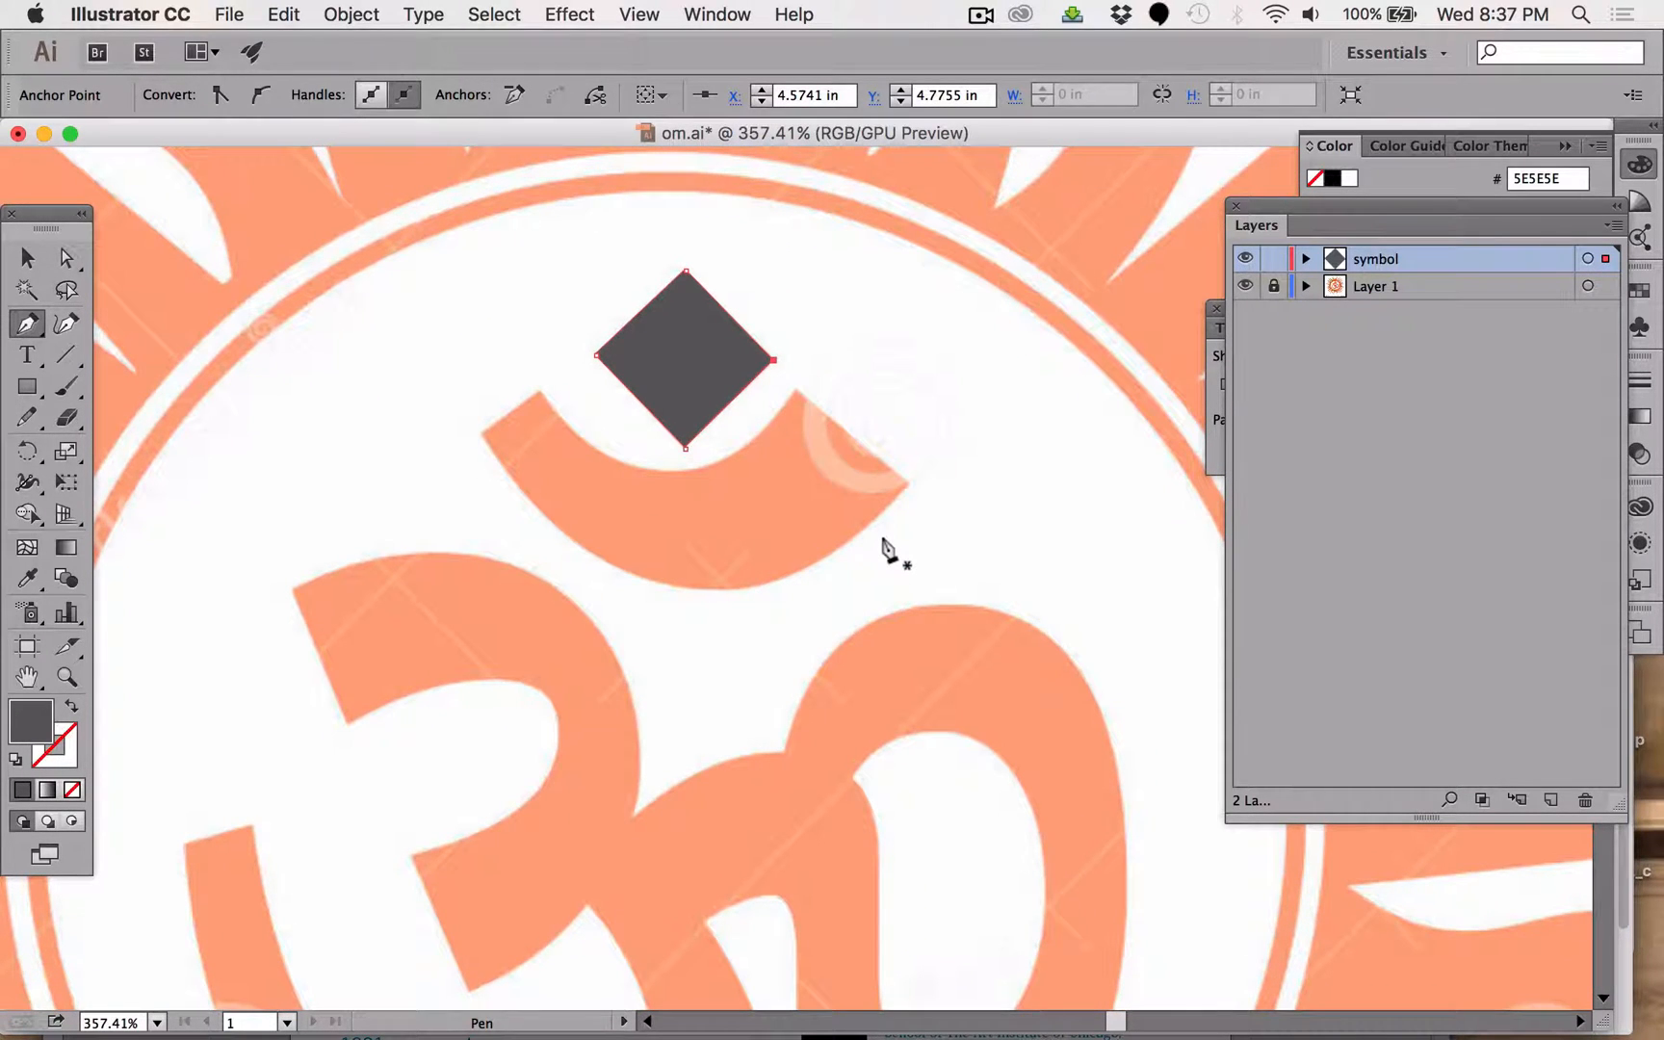
scroll(883, 539, "up", 1)
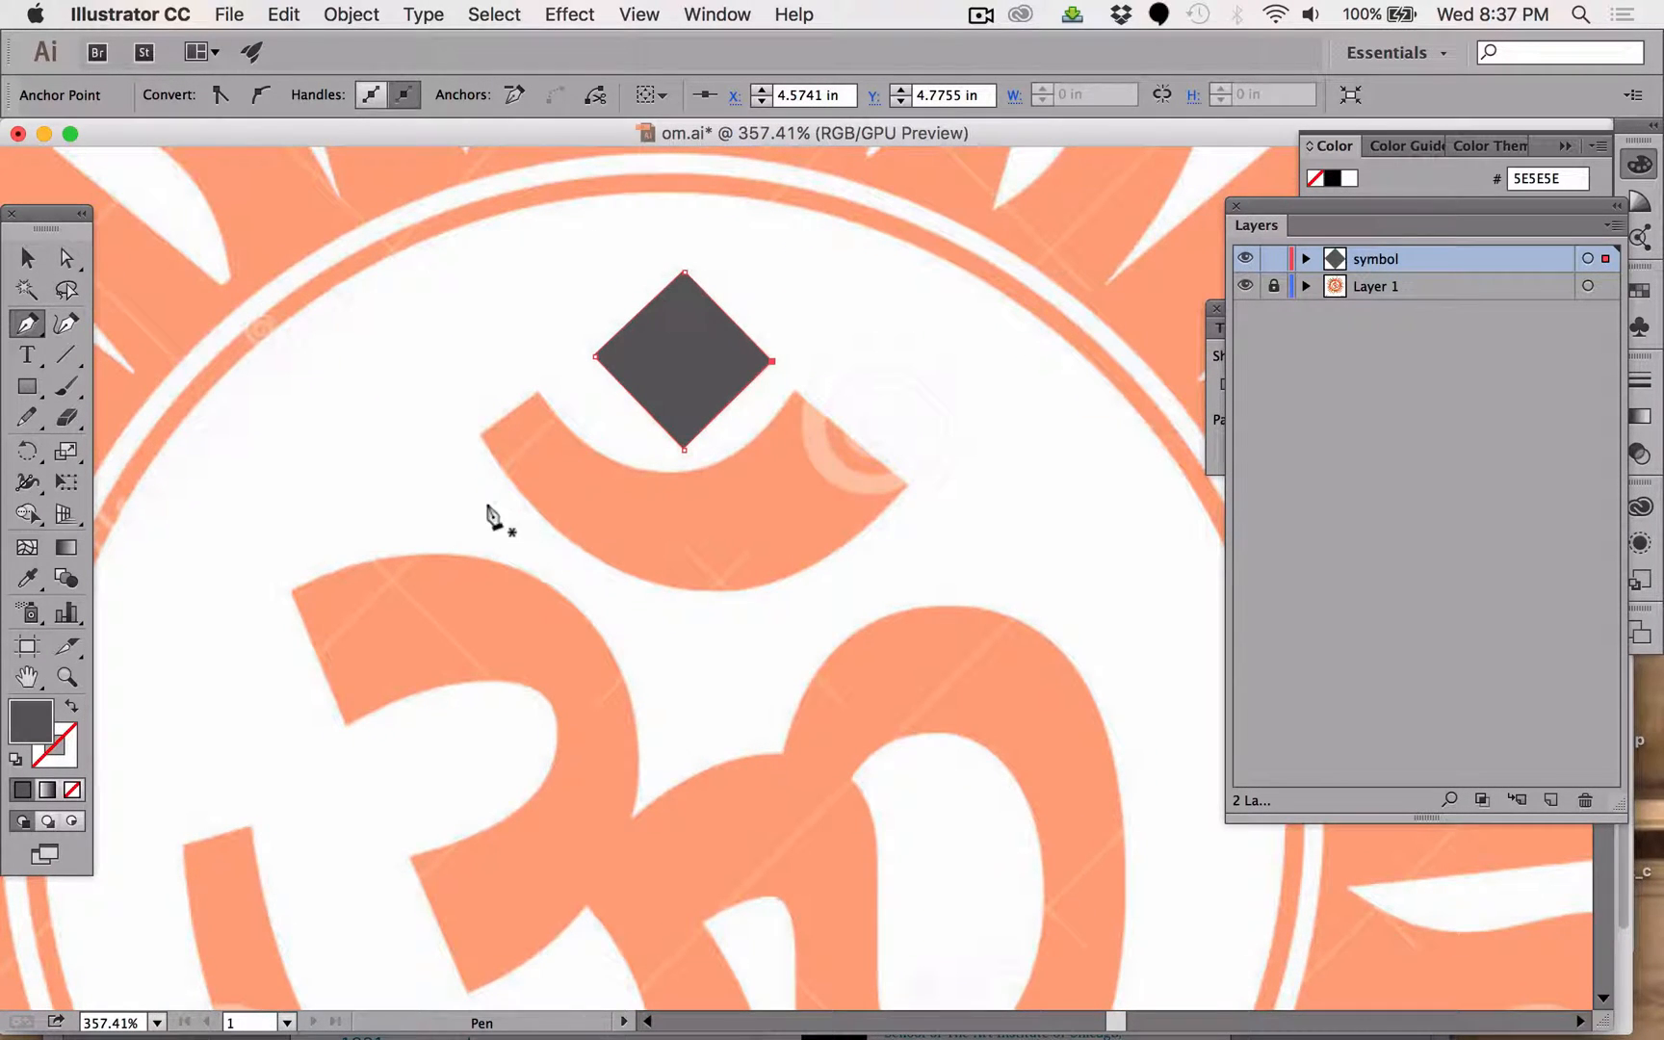
left_click(479, 436)
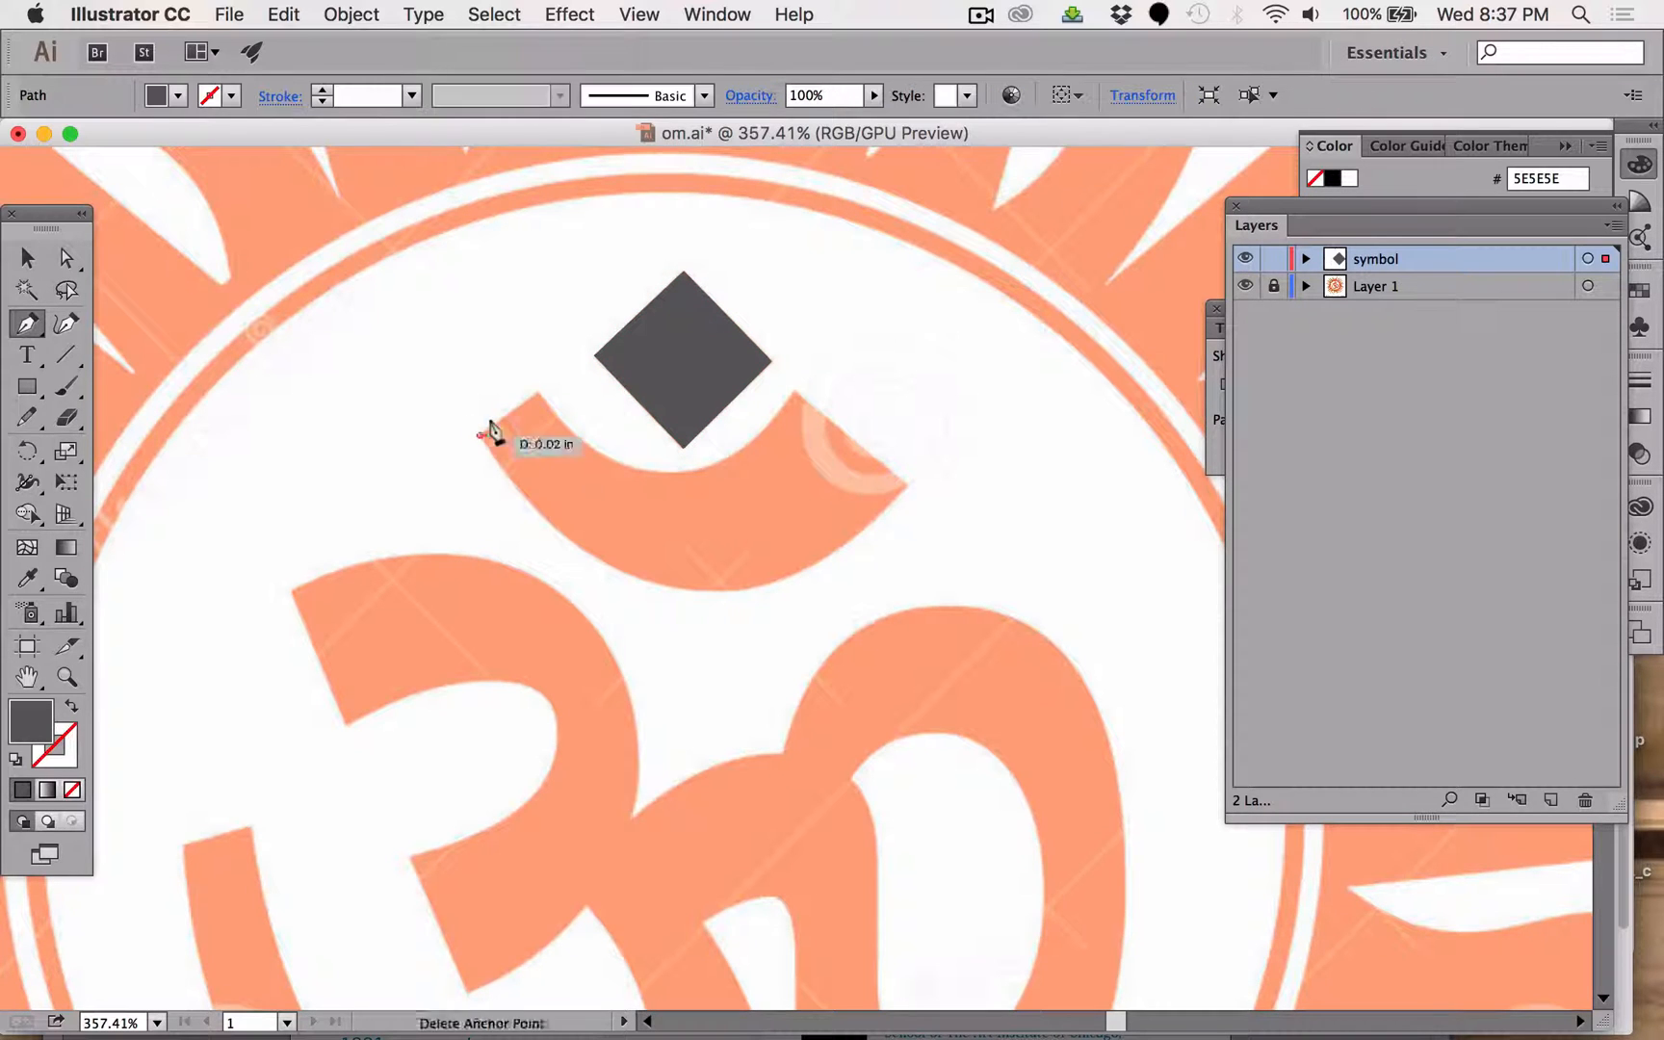
left_click(536, 394)
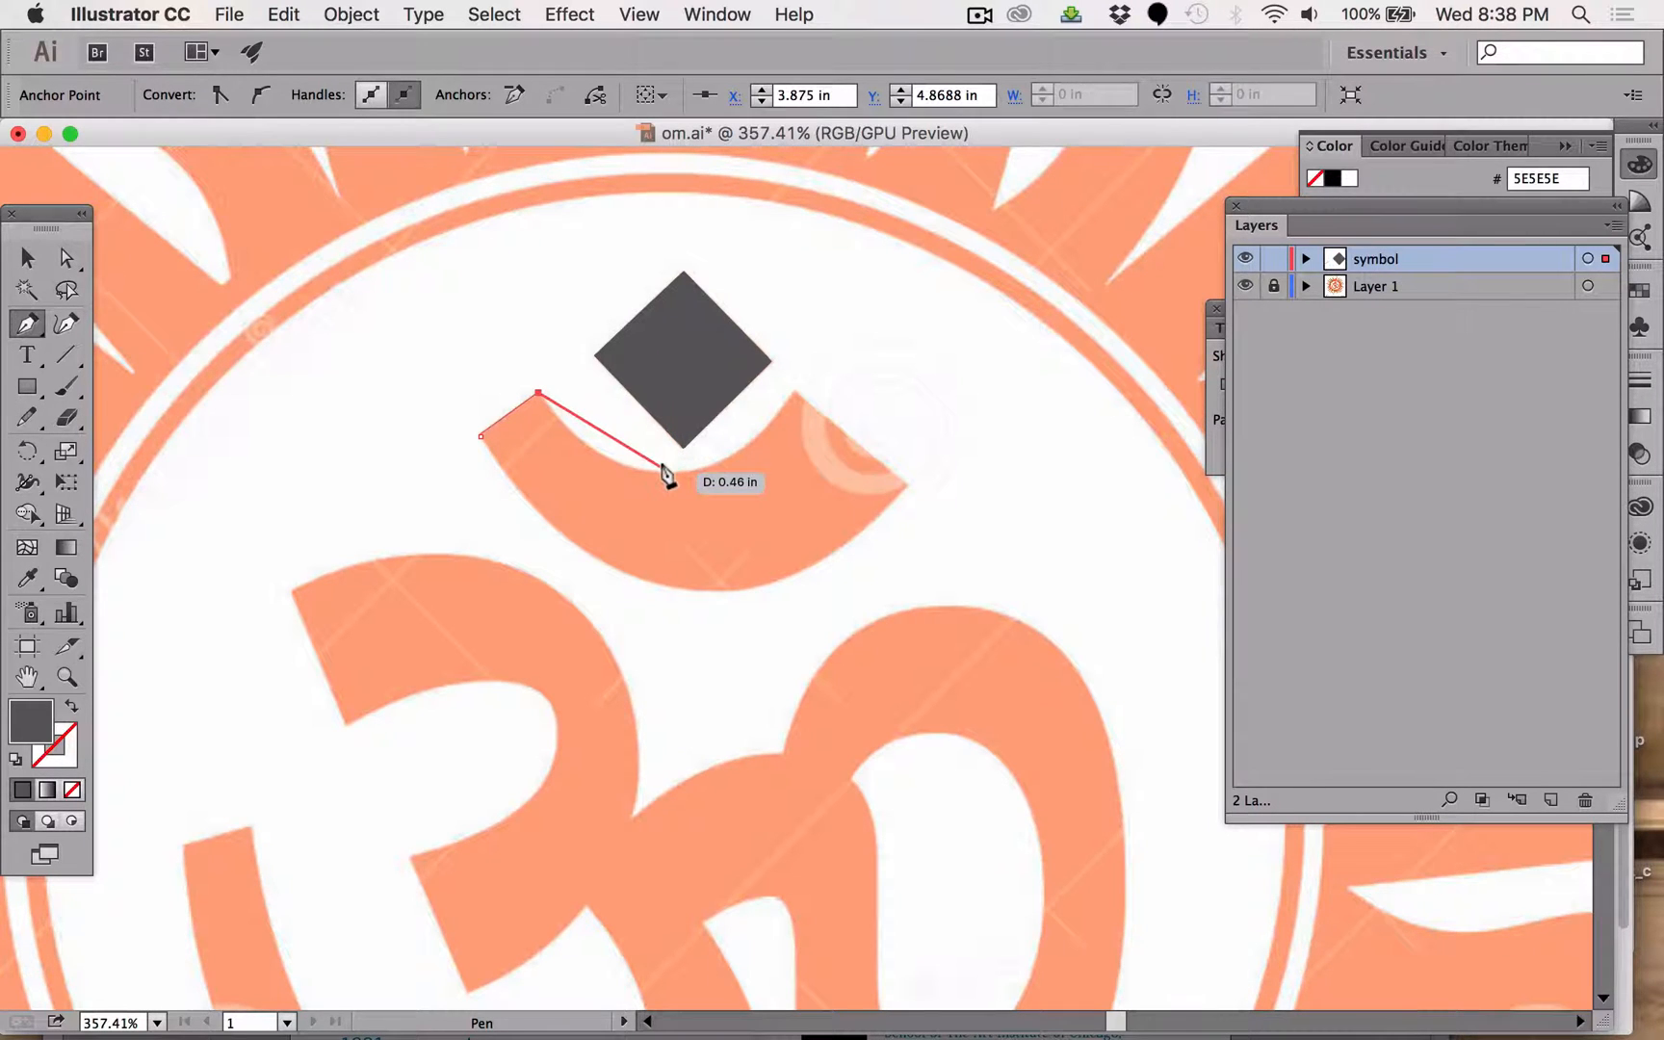
left_click_drag(672, 472, 746, 470)
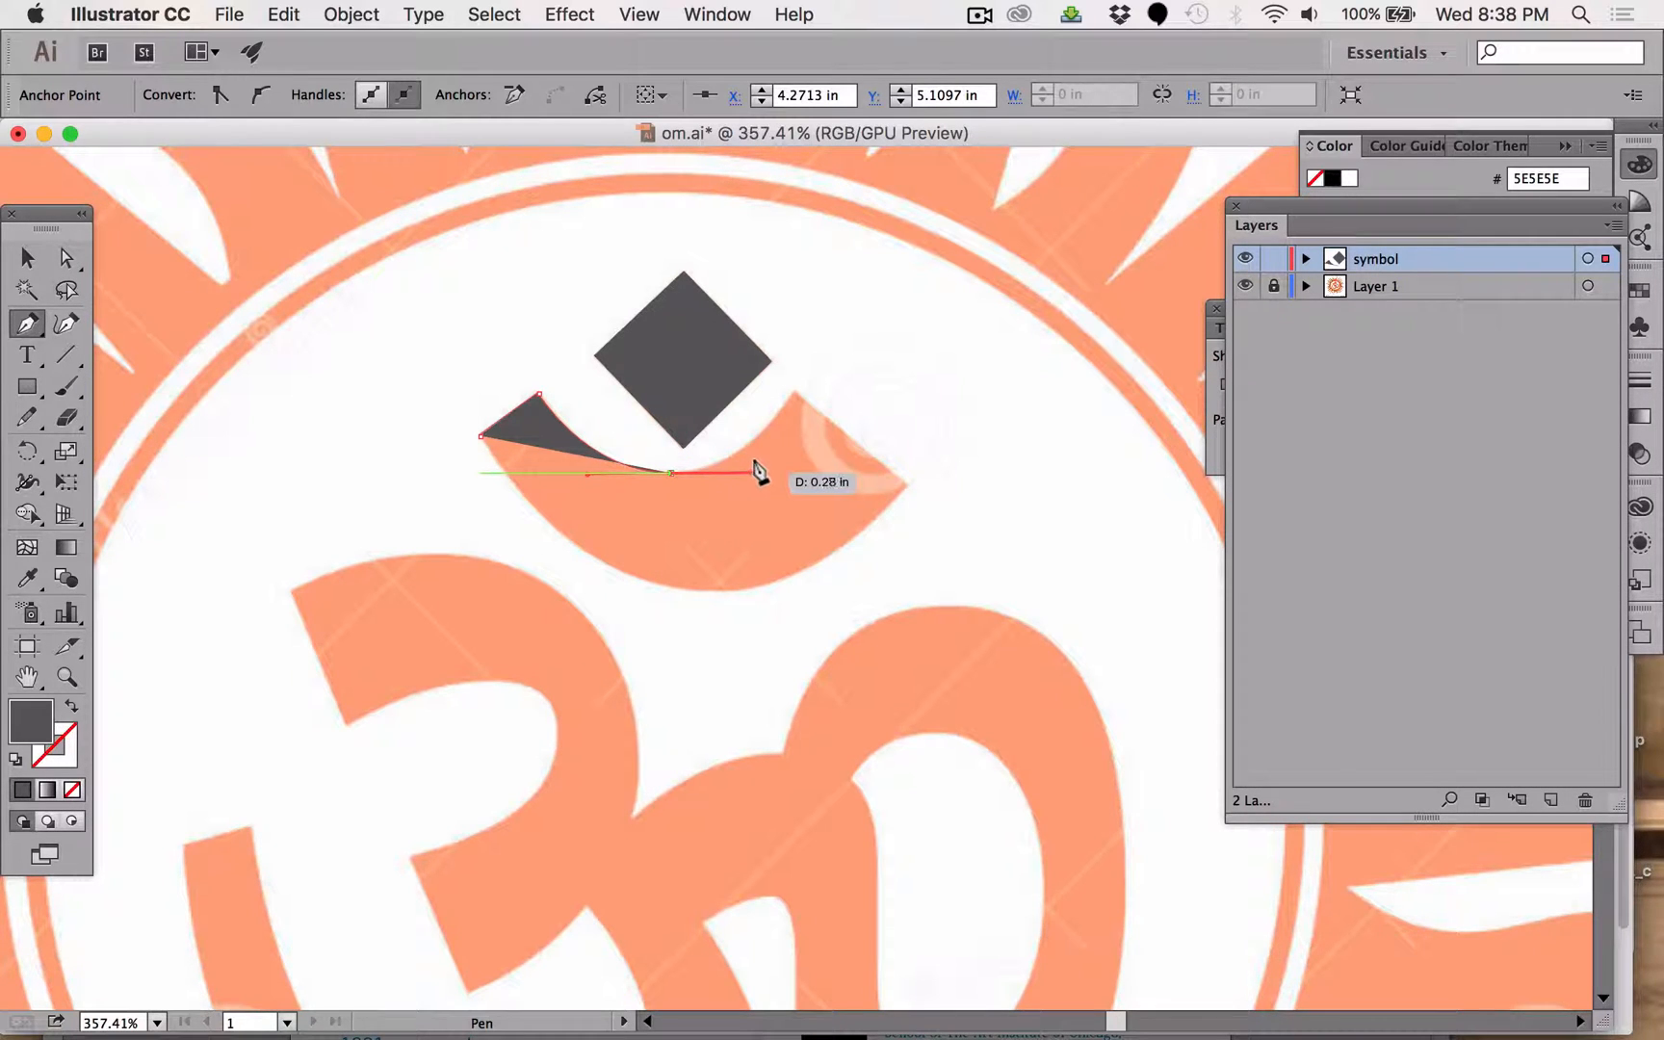
mouse_move(756, 471)
left_mouse_down()
mouse_move(680, 476)
mouse_move(665, 468)
mouse_move(752, 467)
mouse_move(554, 424)
mouse_move(754, 472)
left_mouse_up()
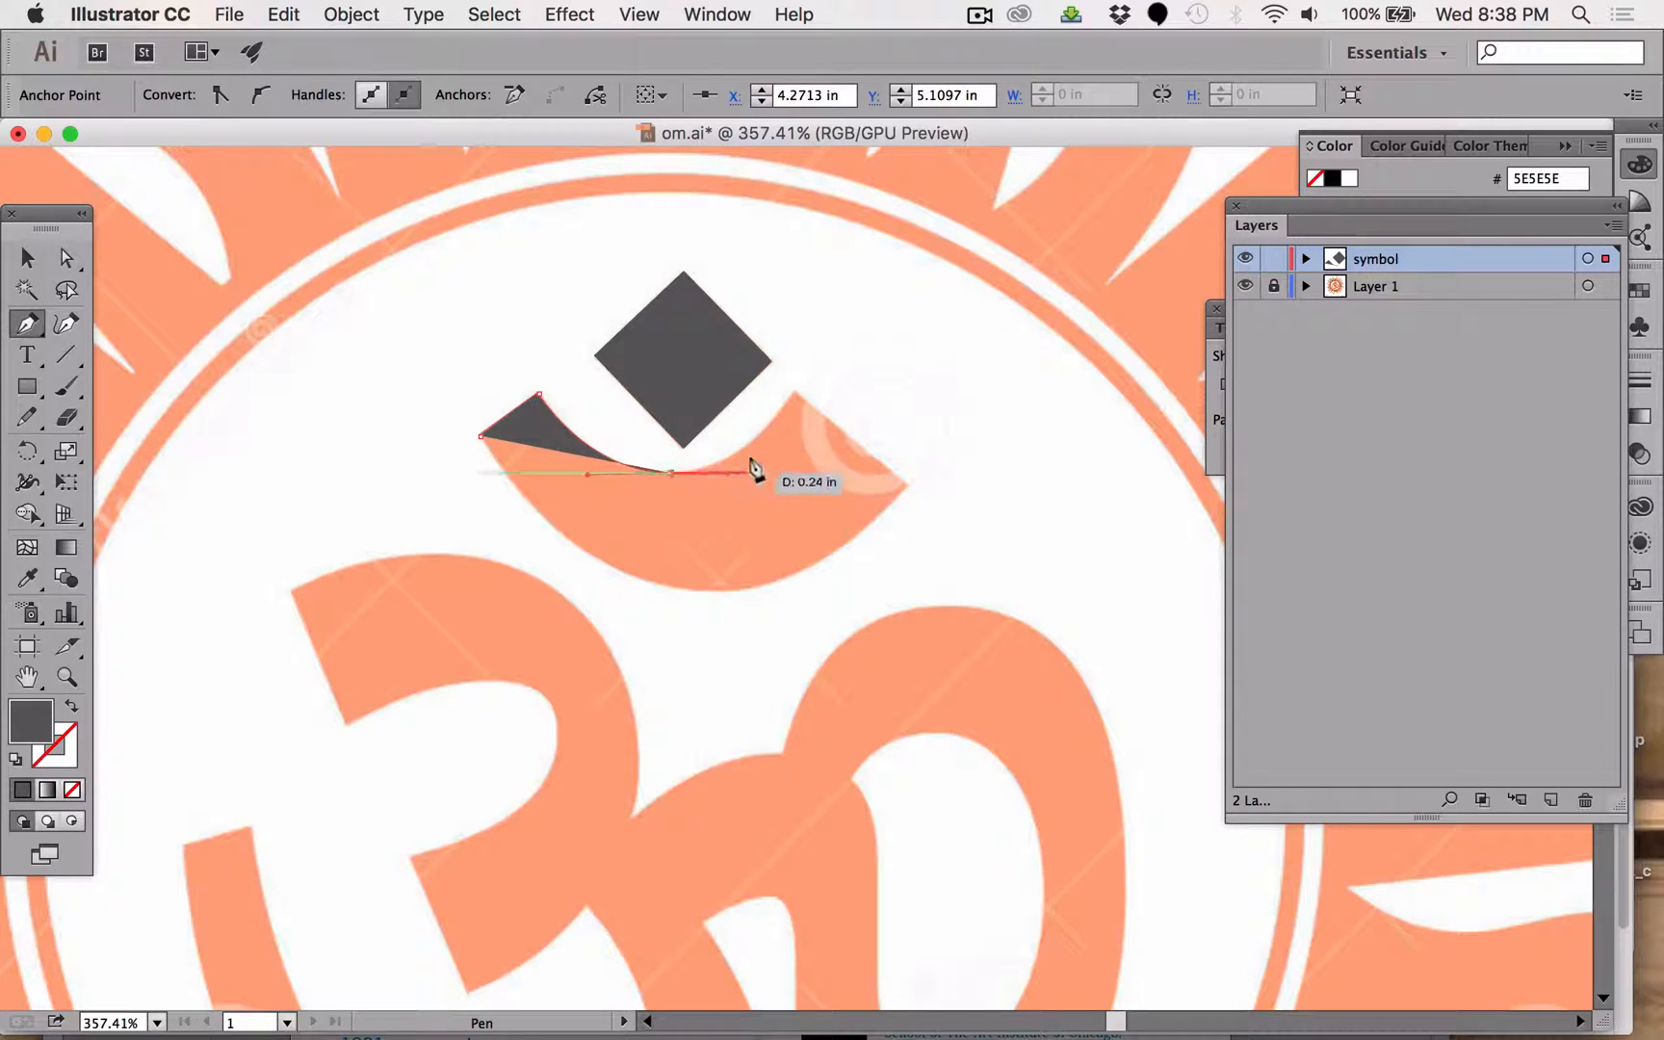
left_click(791, 393)
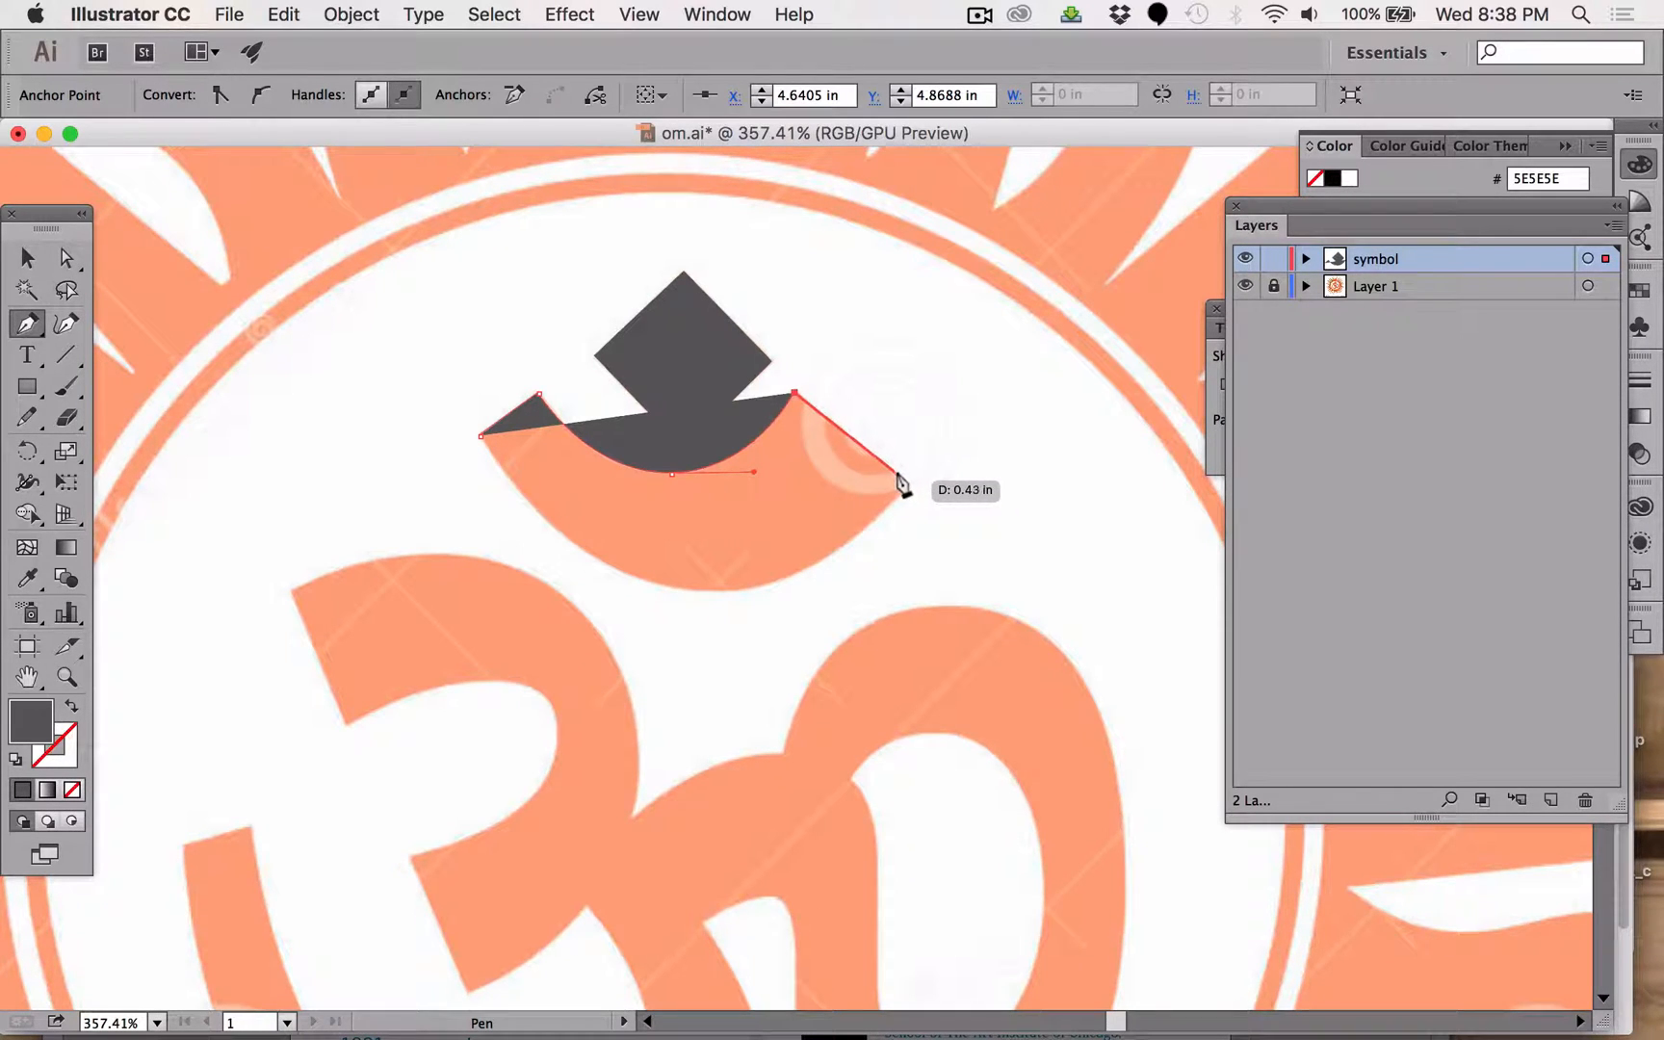
Trace the crescent's right end and curved lower edge, closing the path at its starting corner.
left_click(900, 479)
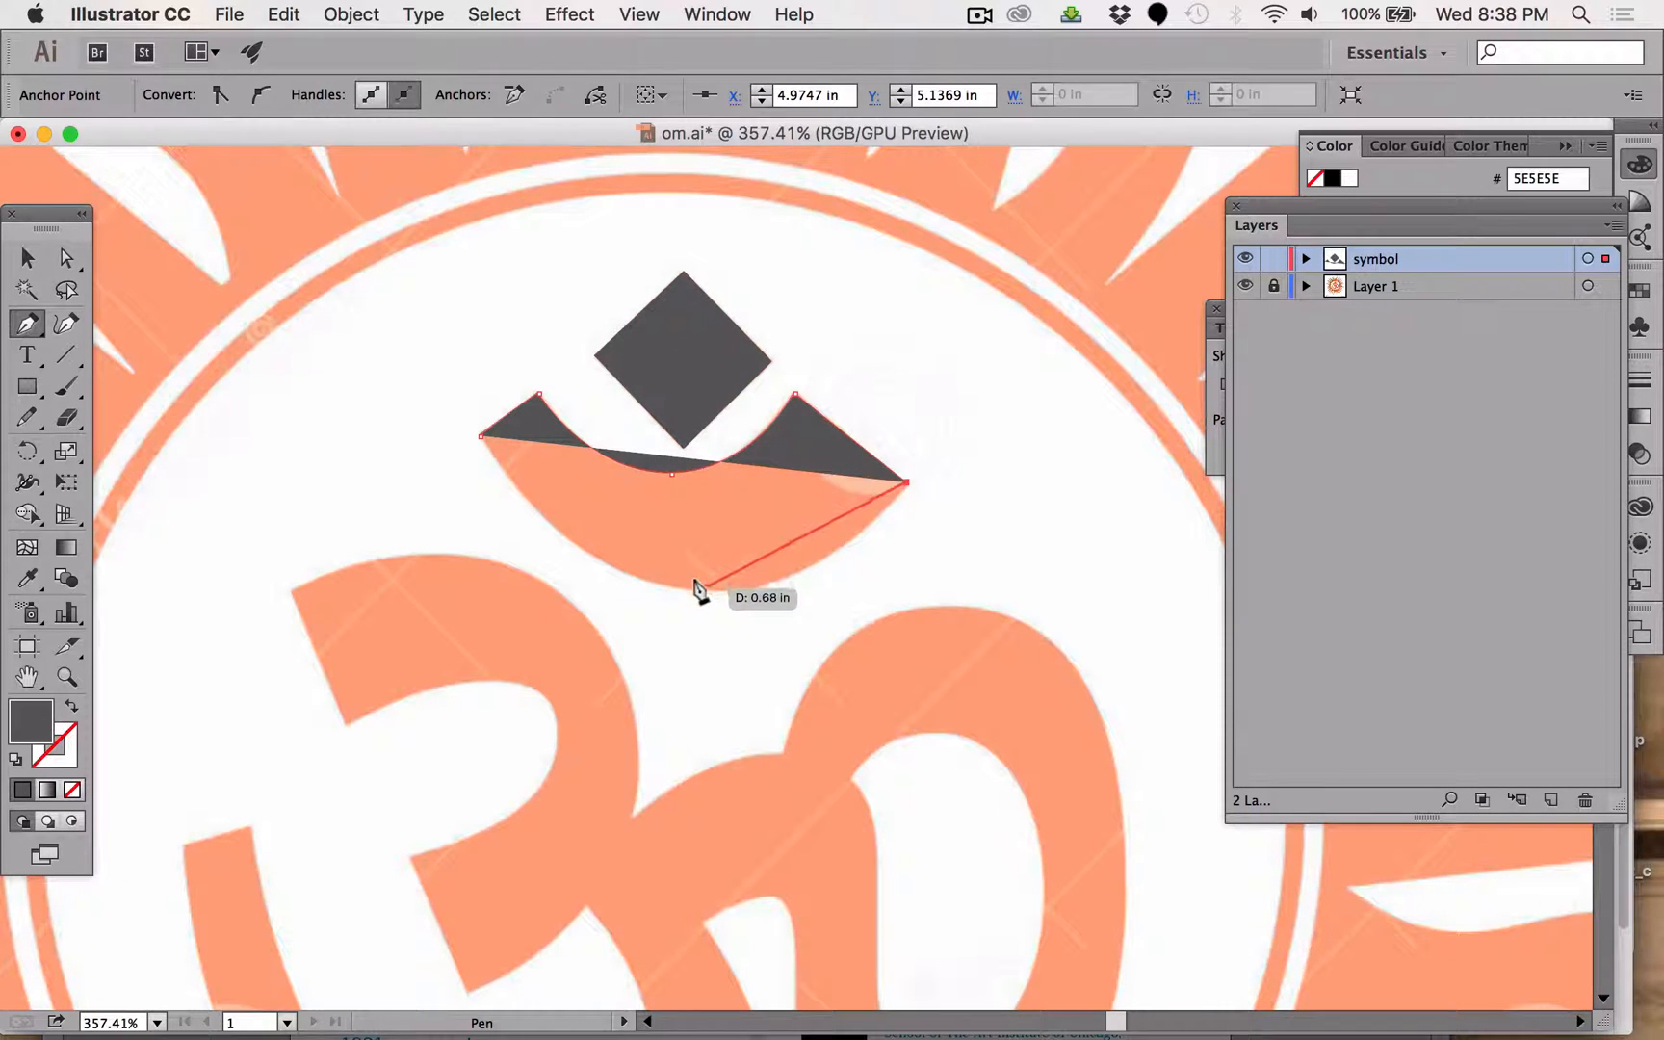
left_click_drag(693, 592, 568, 584)
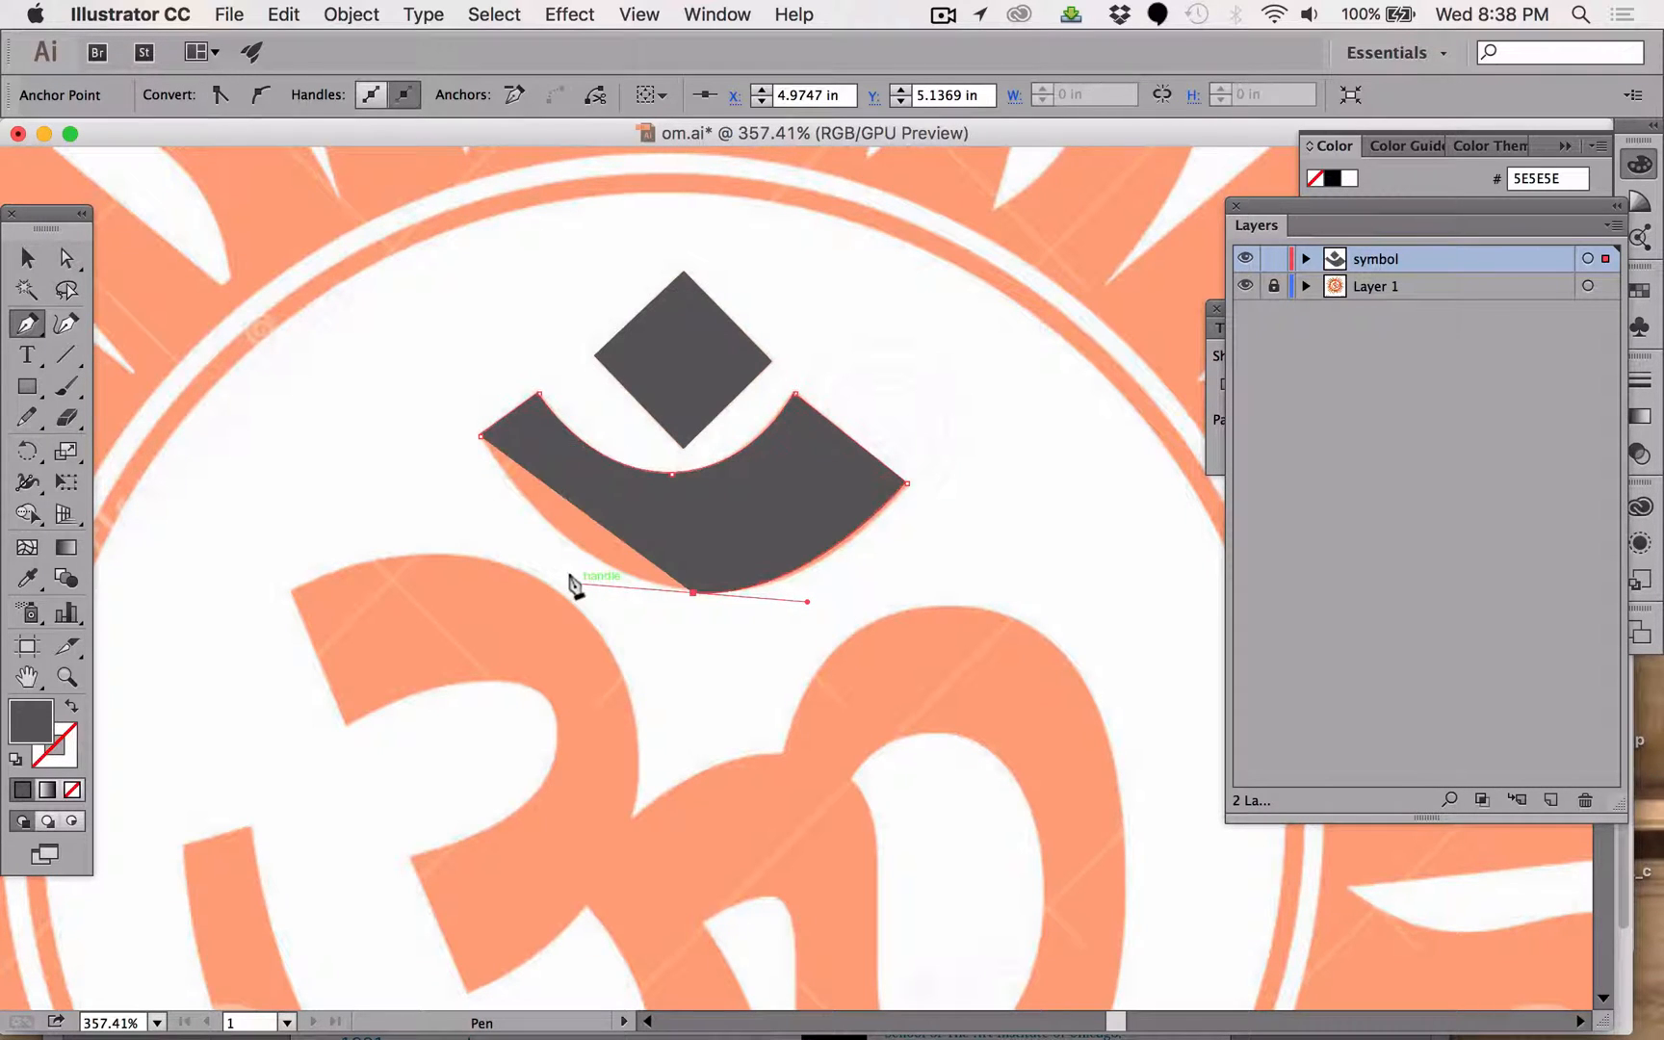
left_click(477, 436)
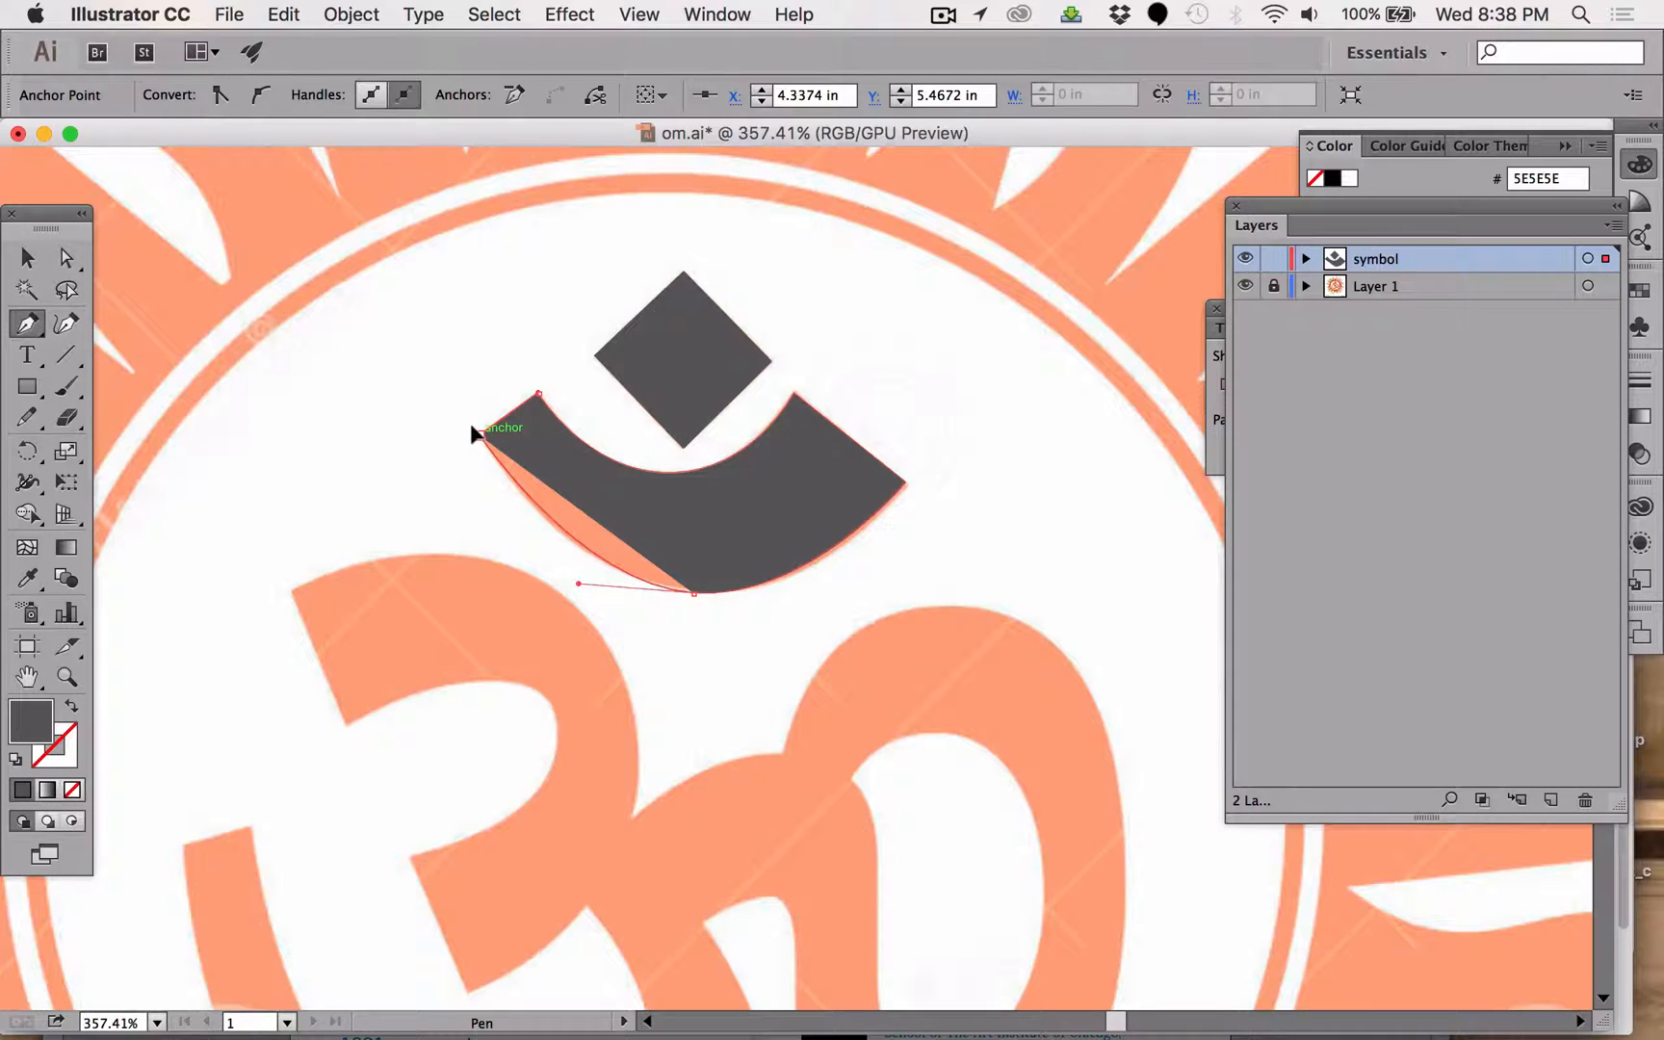
left_click_drag(464, 411, 463, 412)
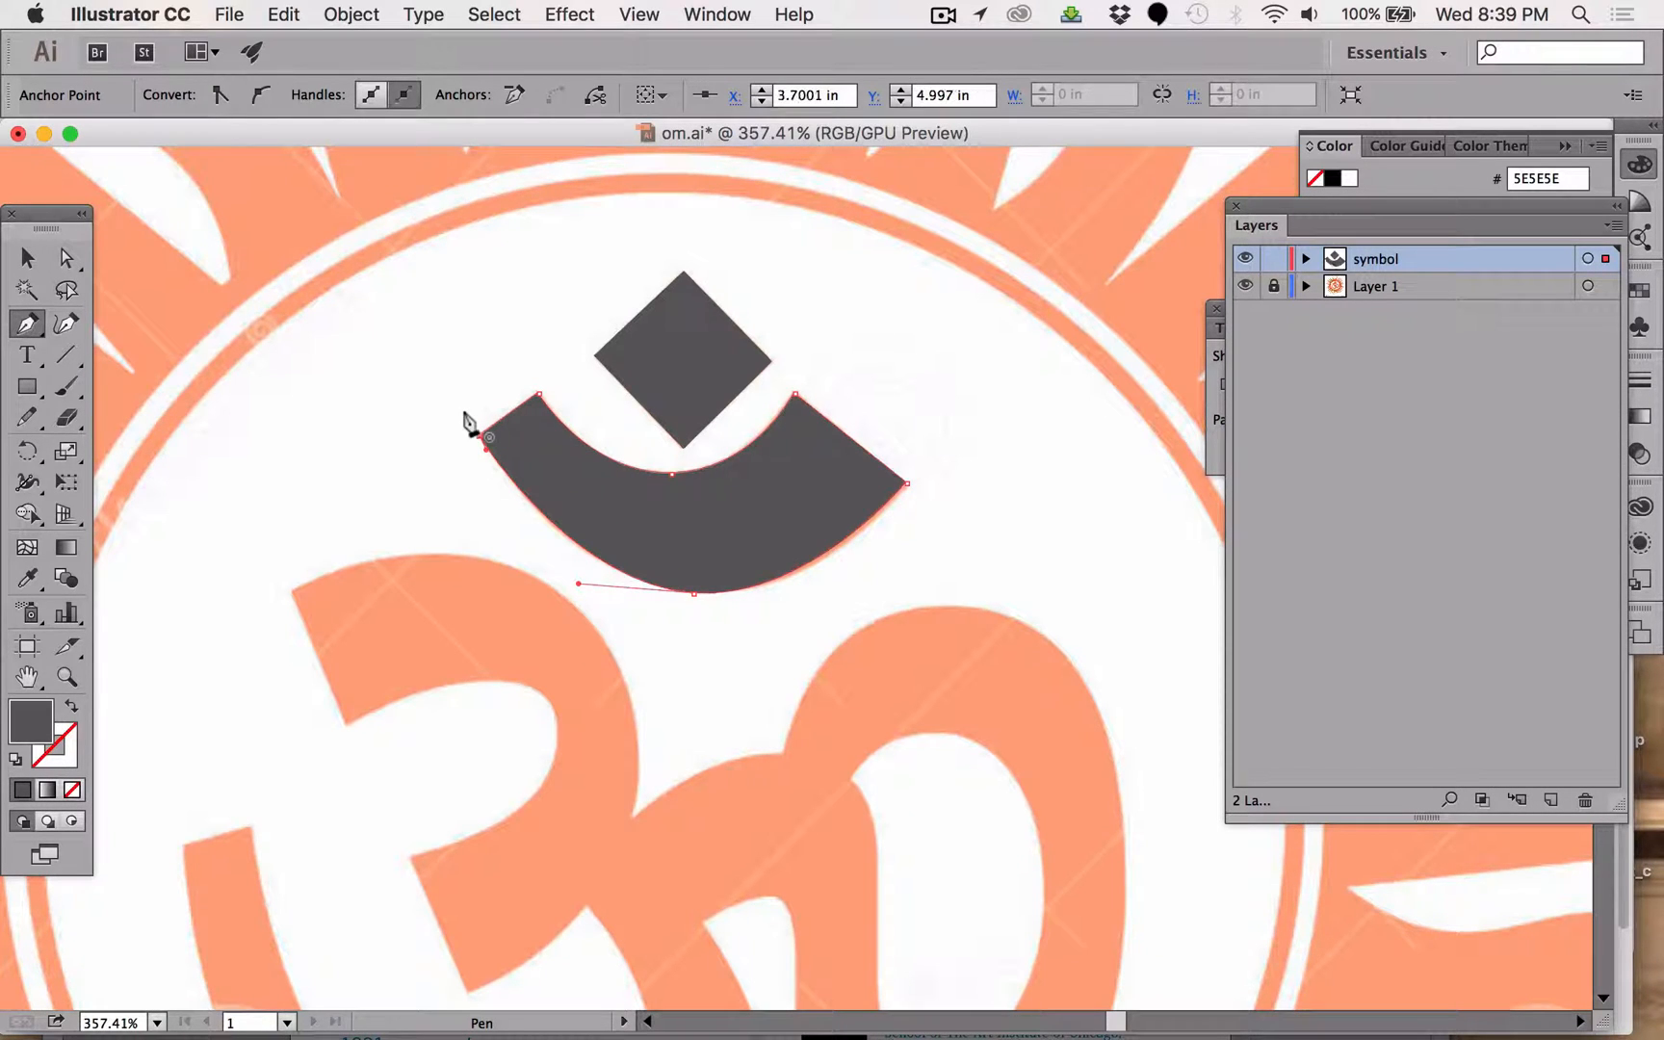
Adjust the crescent's bottom anchor and its right direction handle to fit the template, deselect the shape, and save the document.
left_click(63, 262)
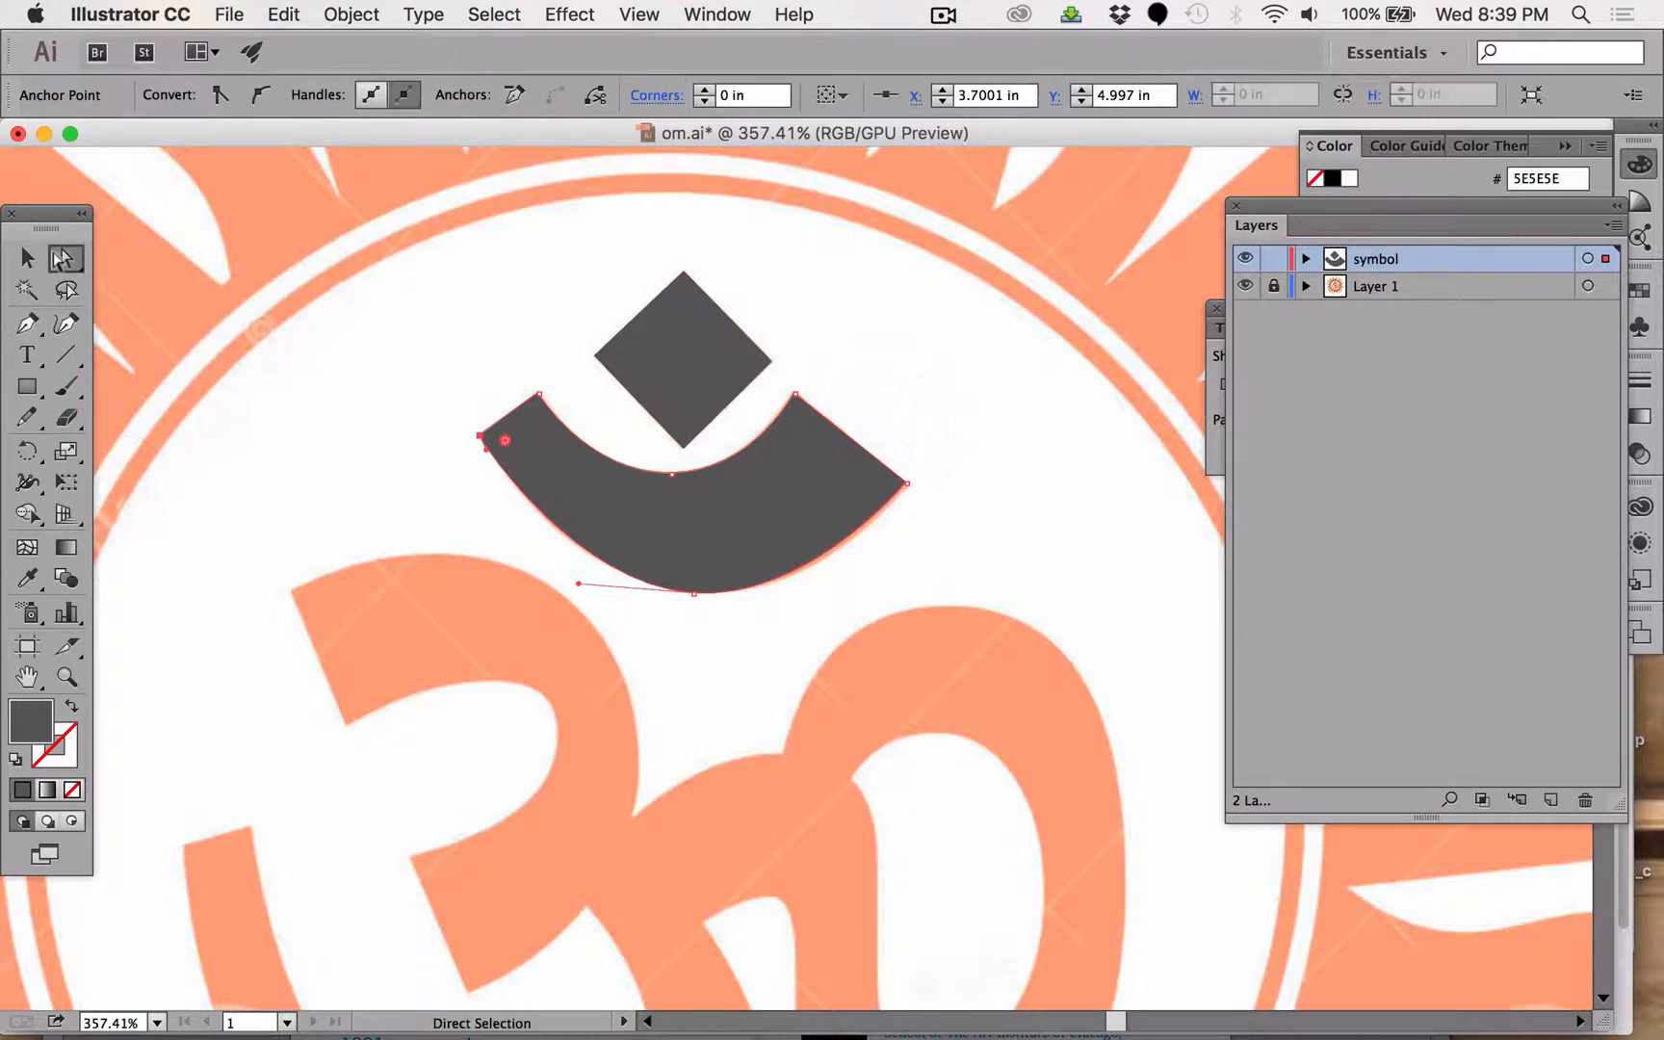
left_click_drag(693, 592, 693, 593)
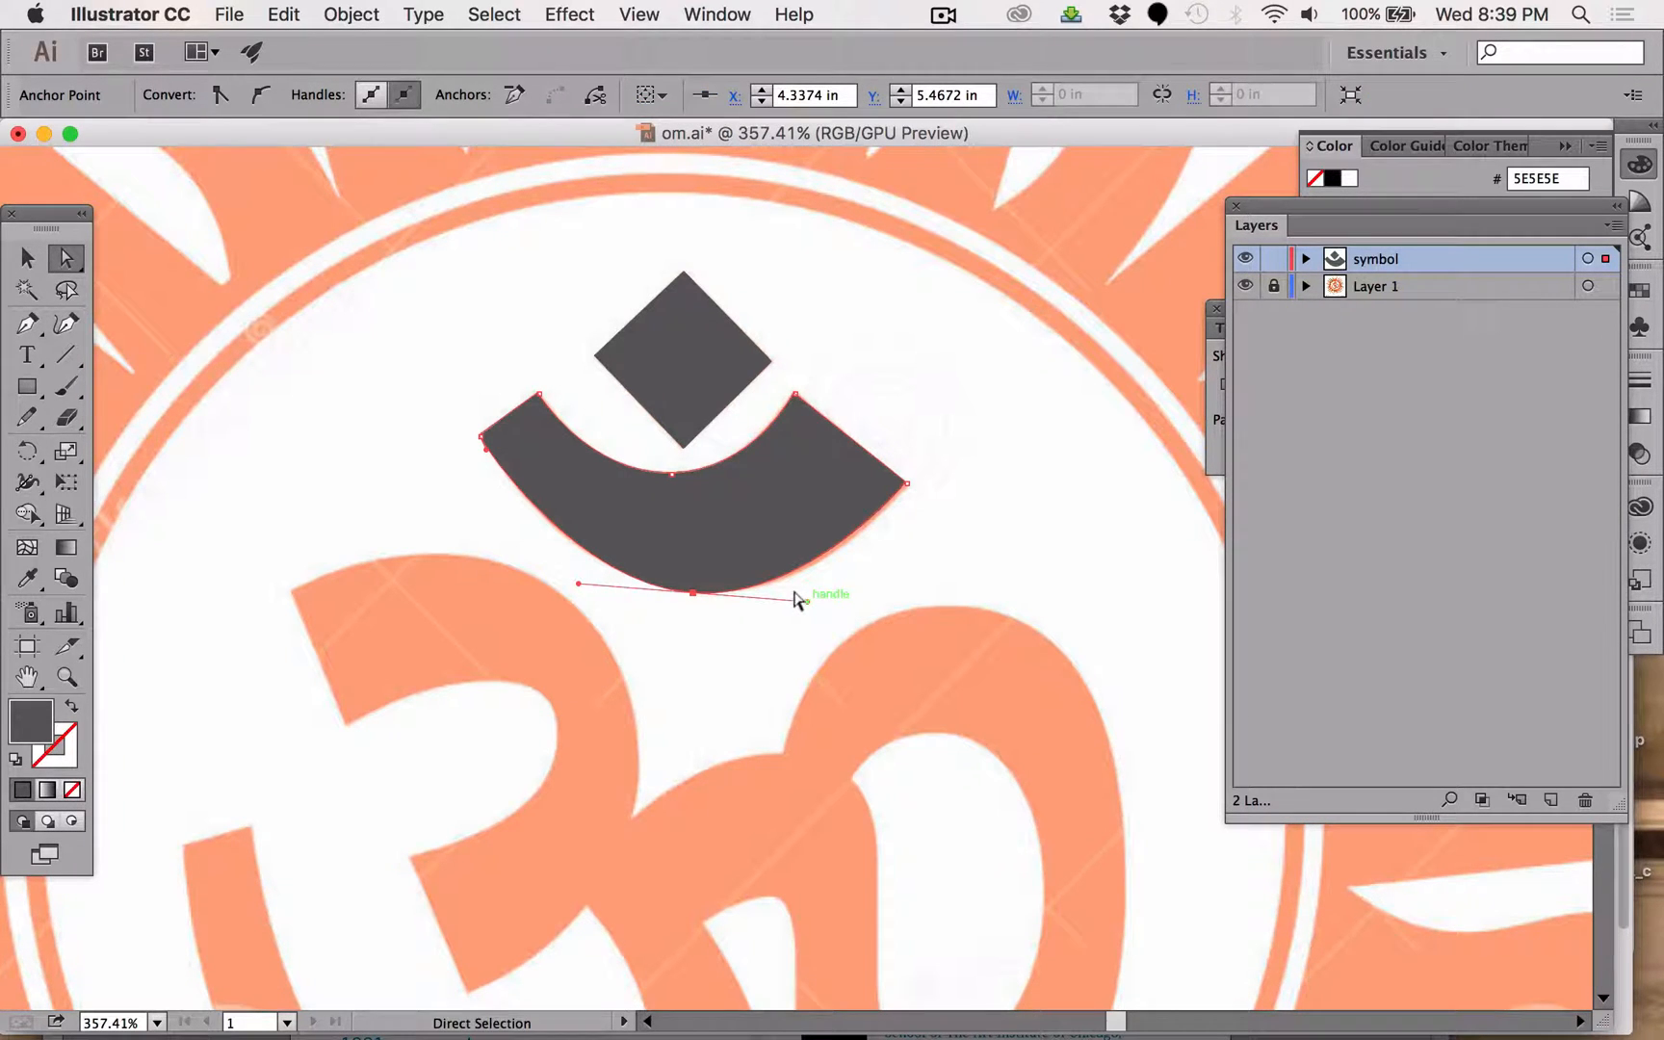
left_click_drag(796, 594, 816, 595)
left_click(967, 517)
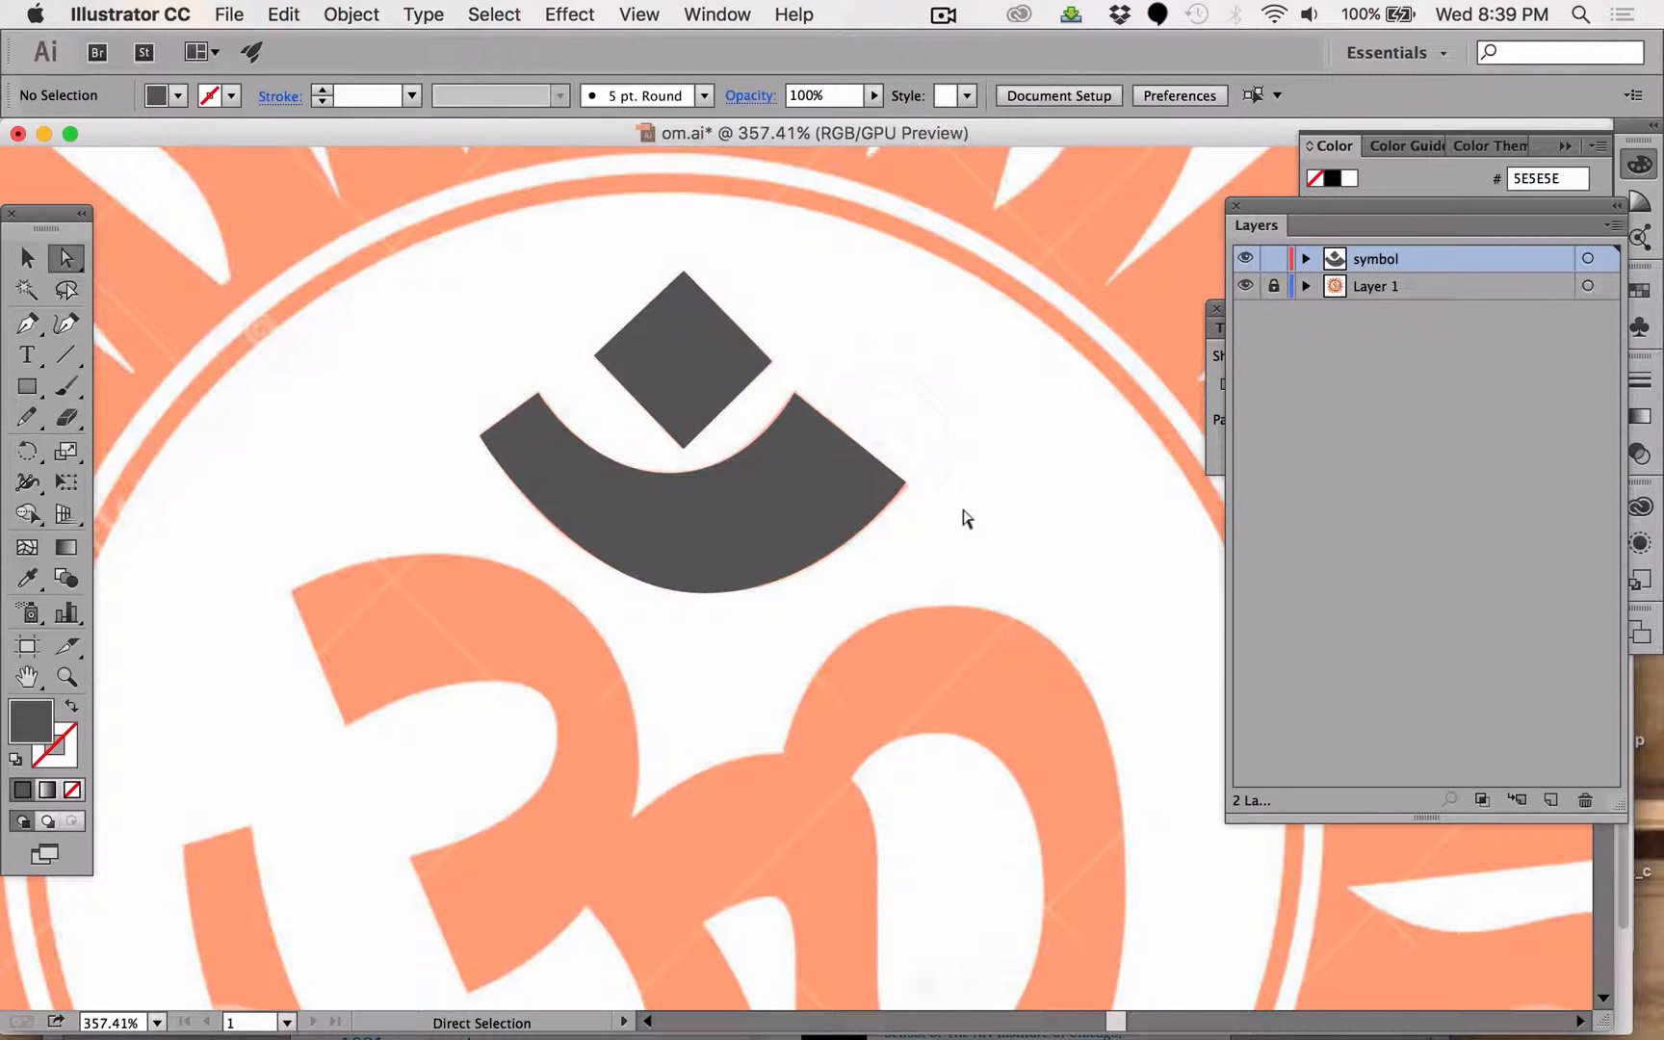
scroll(966, 518, "down", 3)
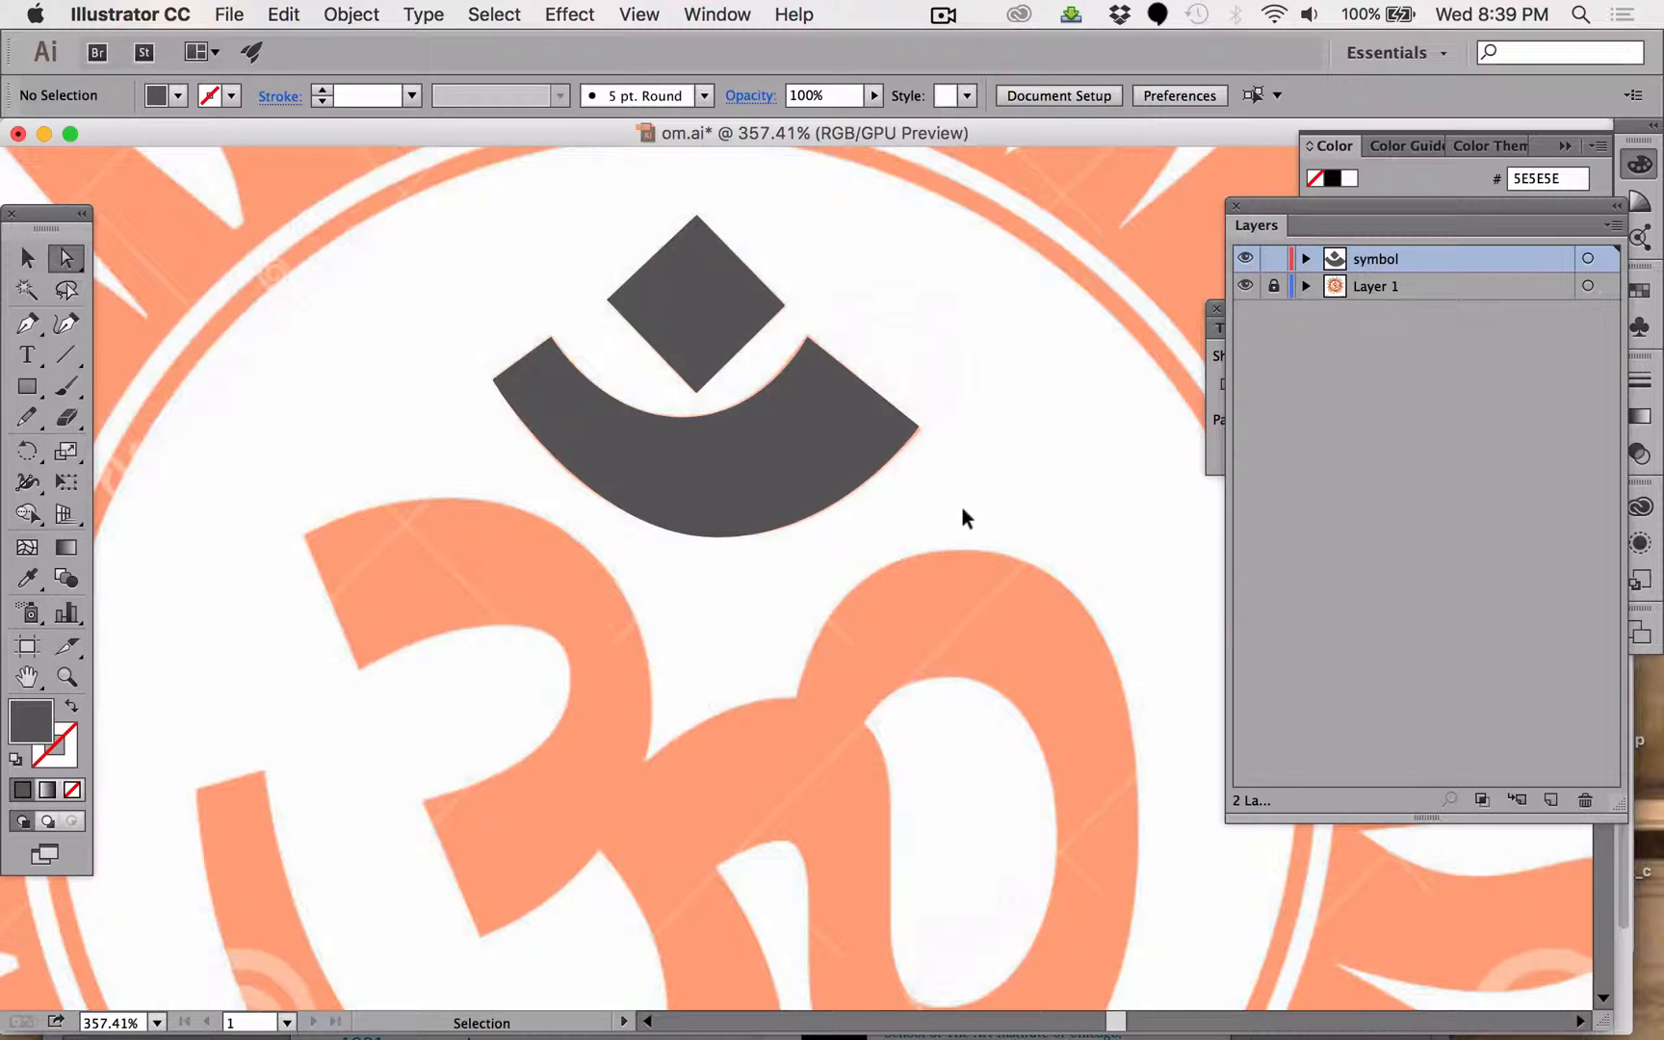
key("super+s")
scroll(851, 480, "right", 4)
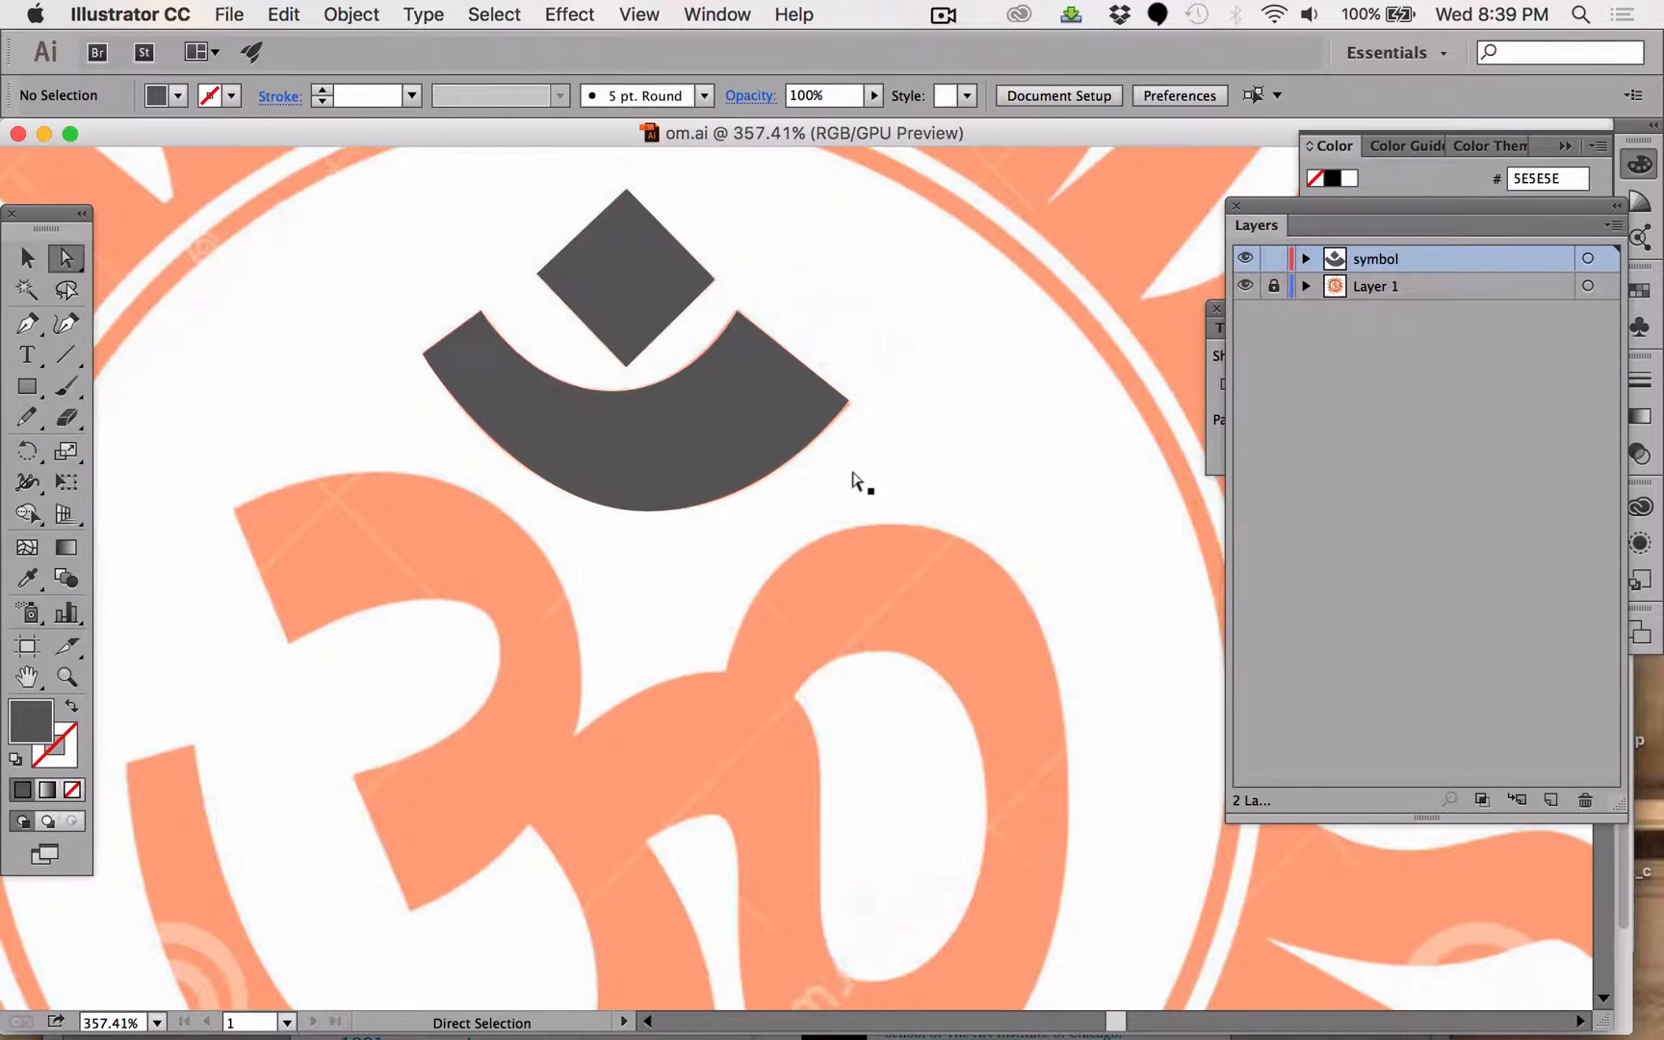
left_click(27, 324)
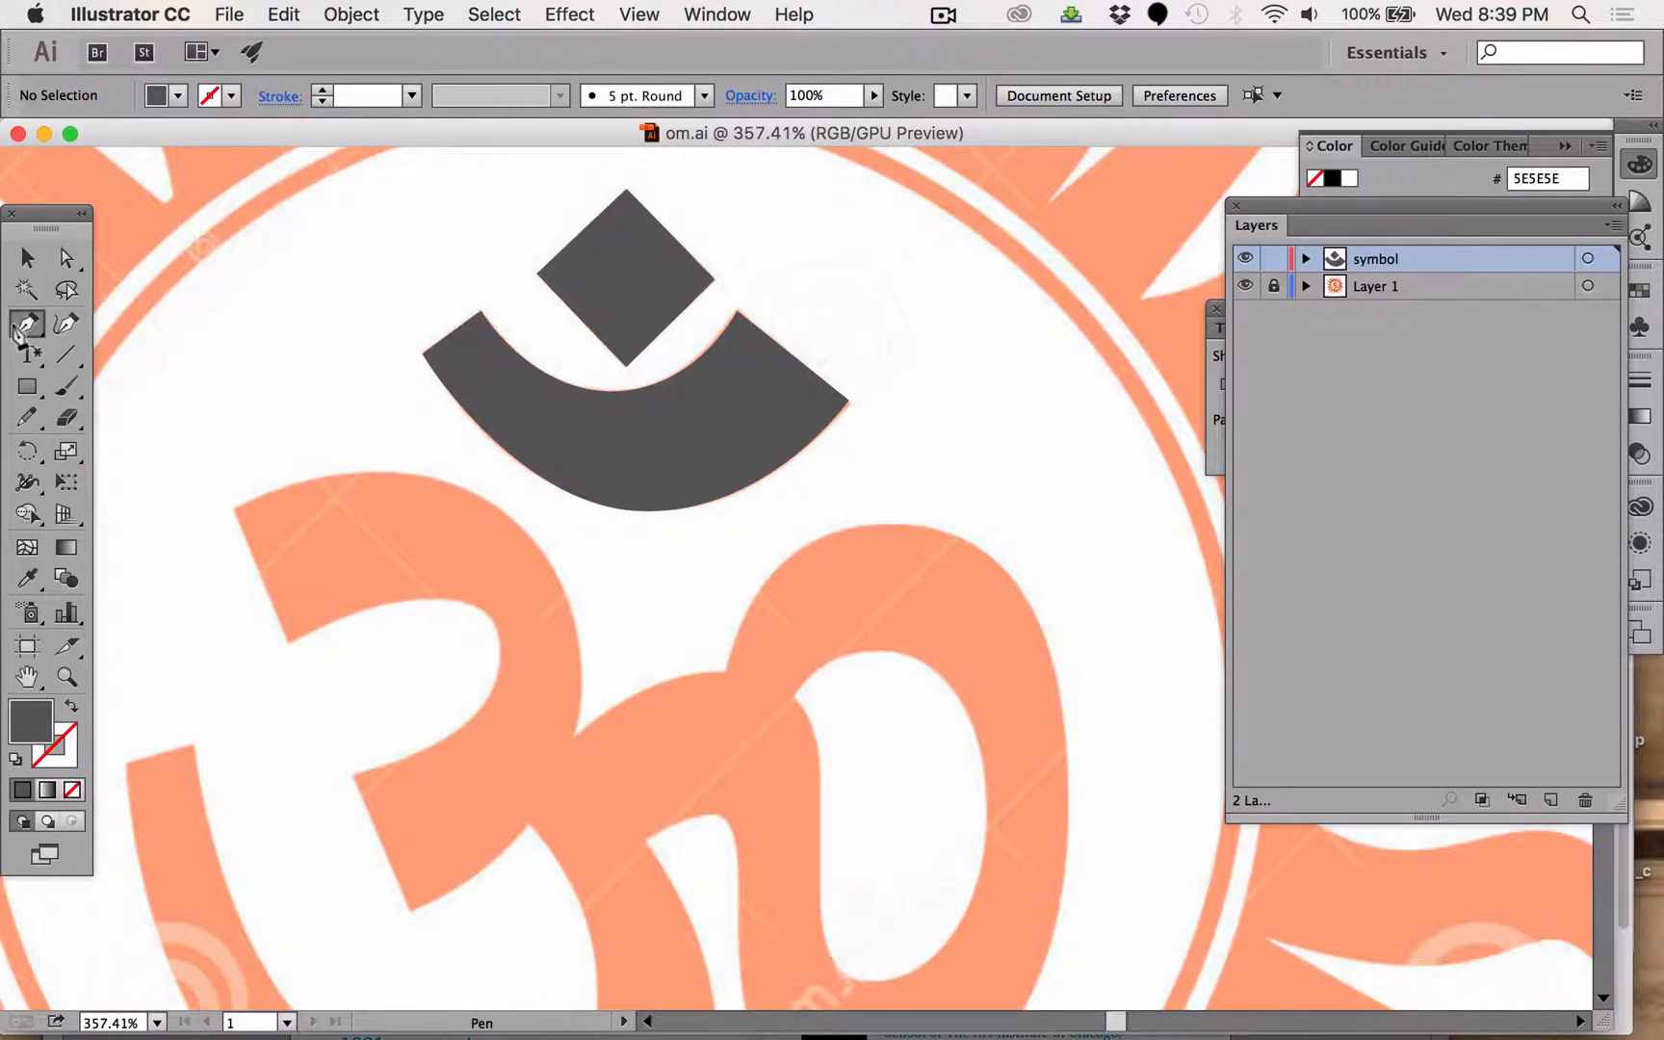
left_click(235, 504)
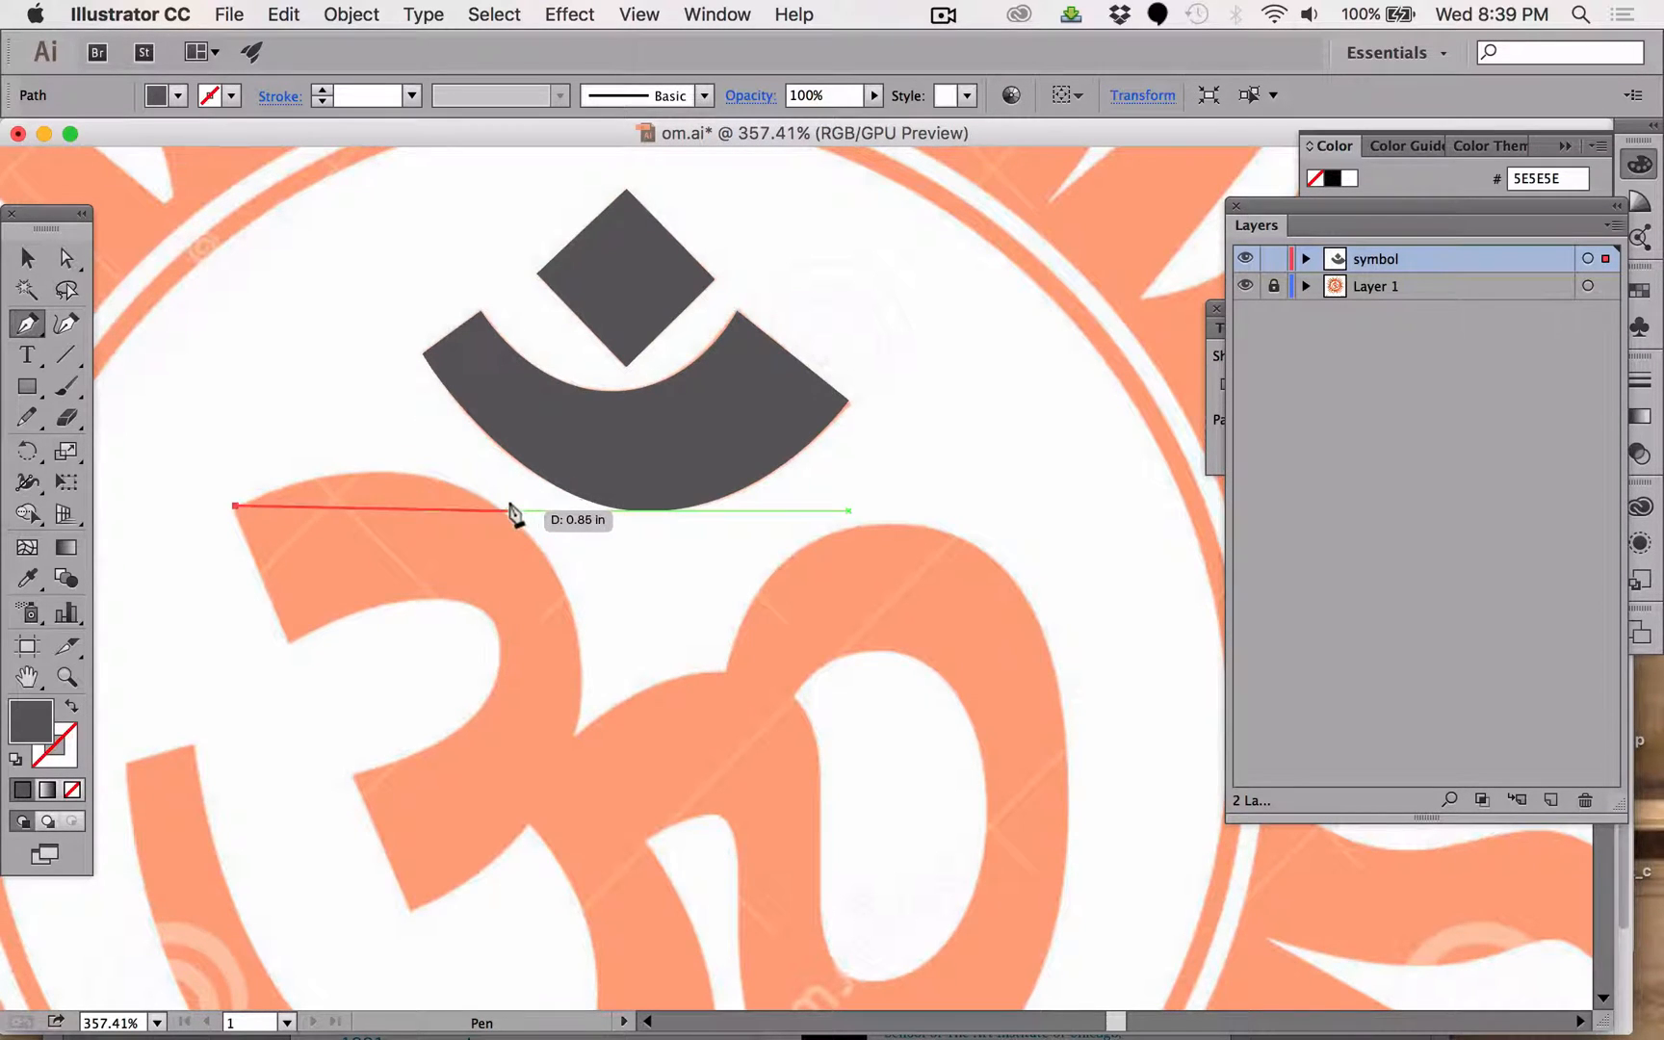
left_click(370, 471)
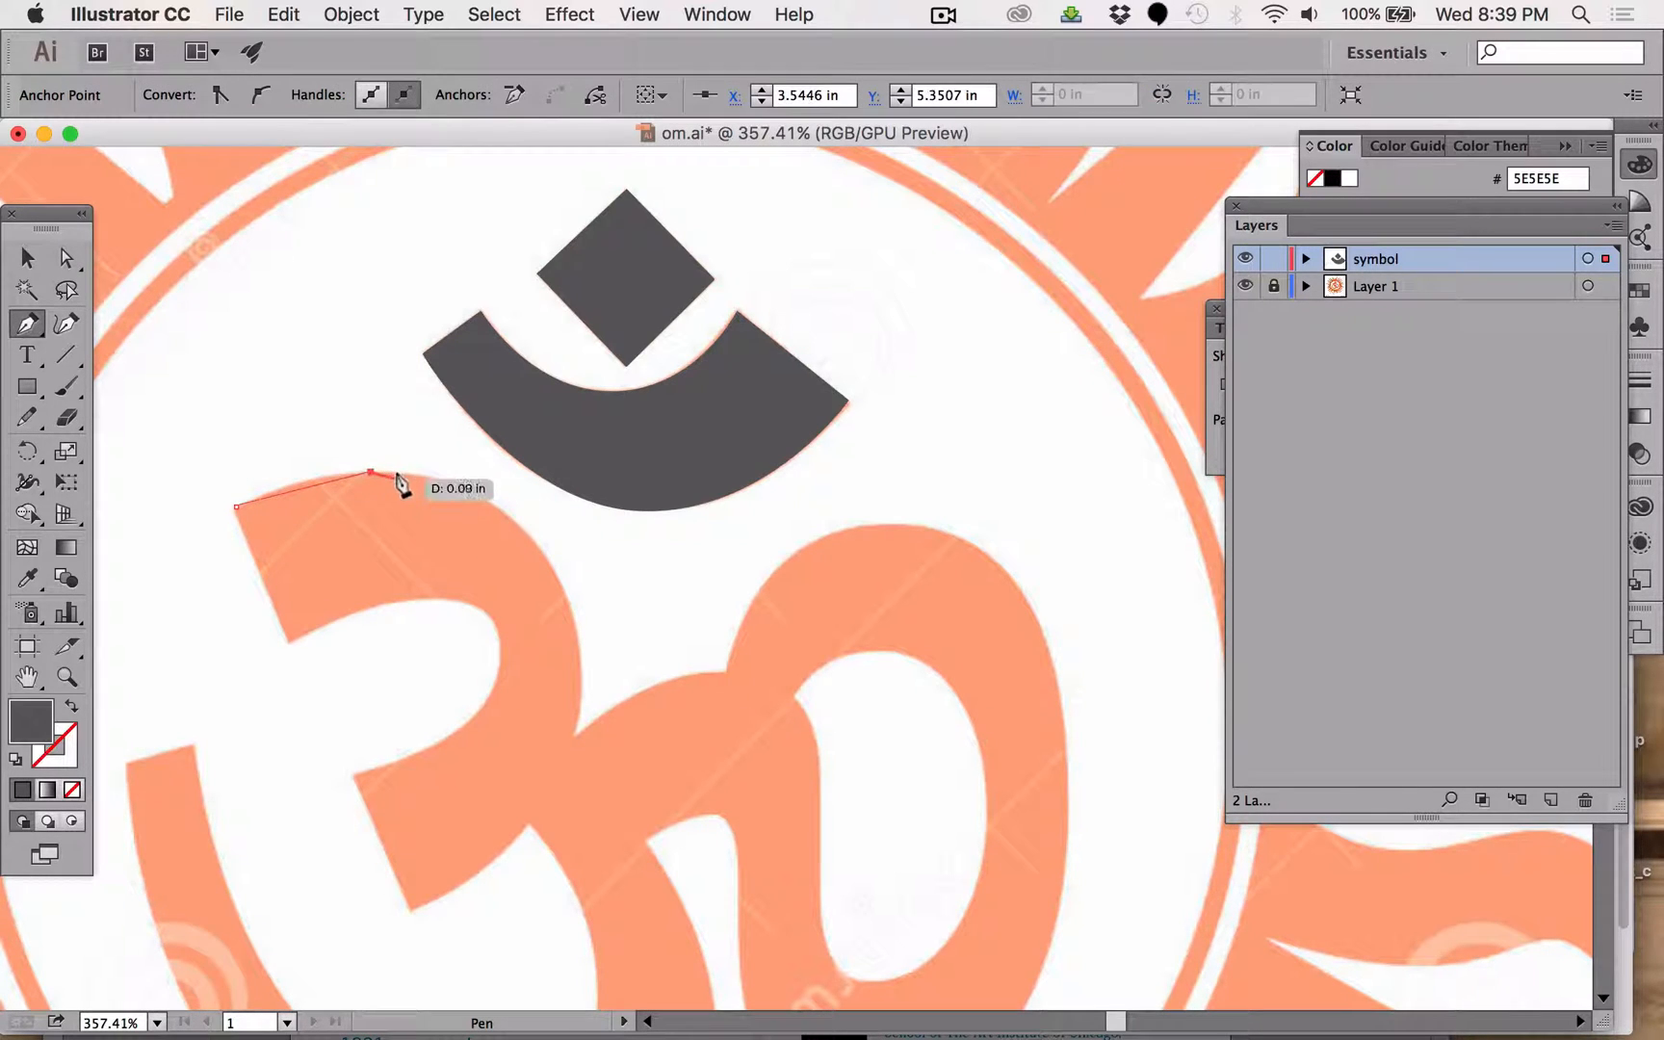
key("super+z")
key("super+z")
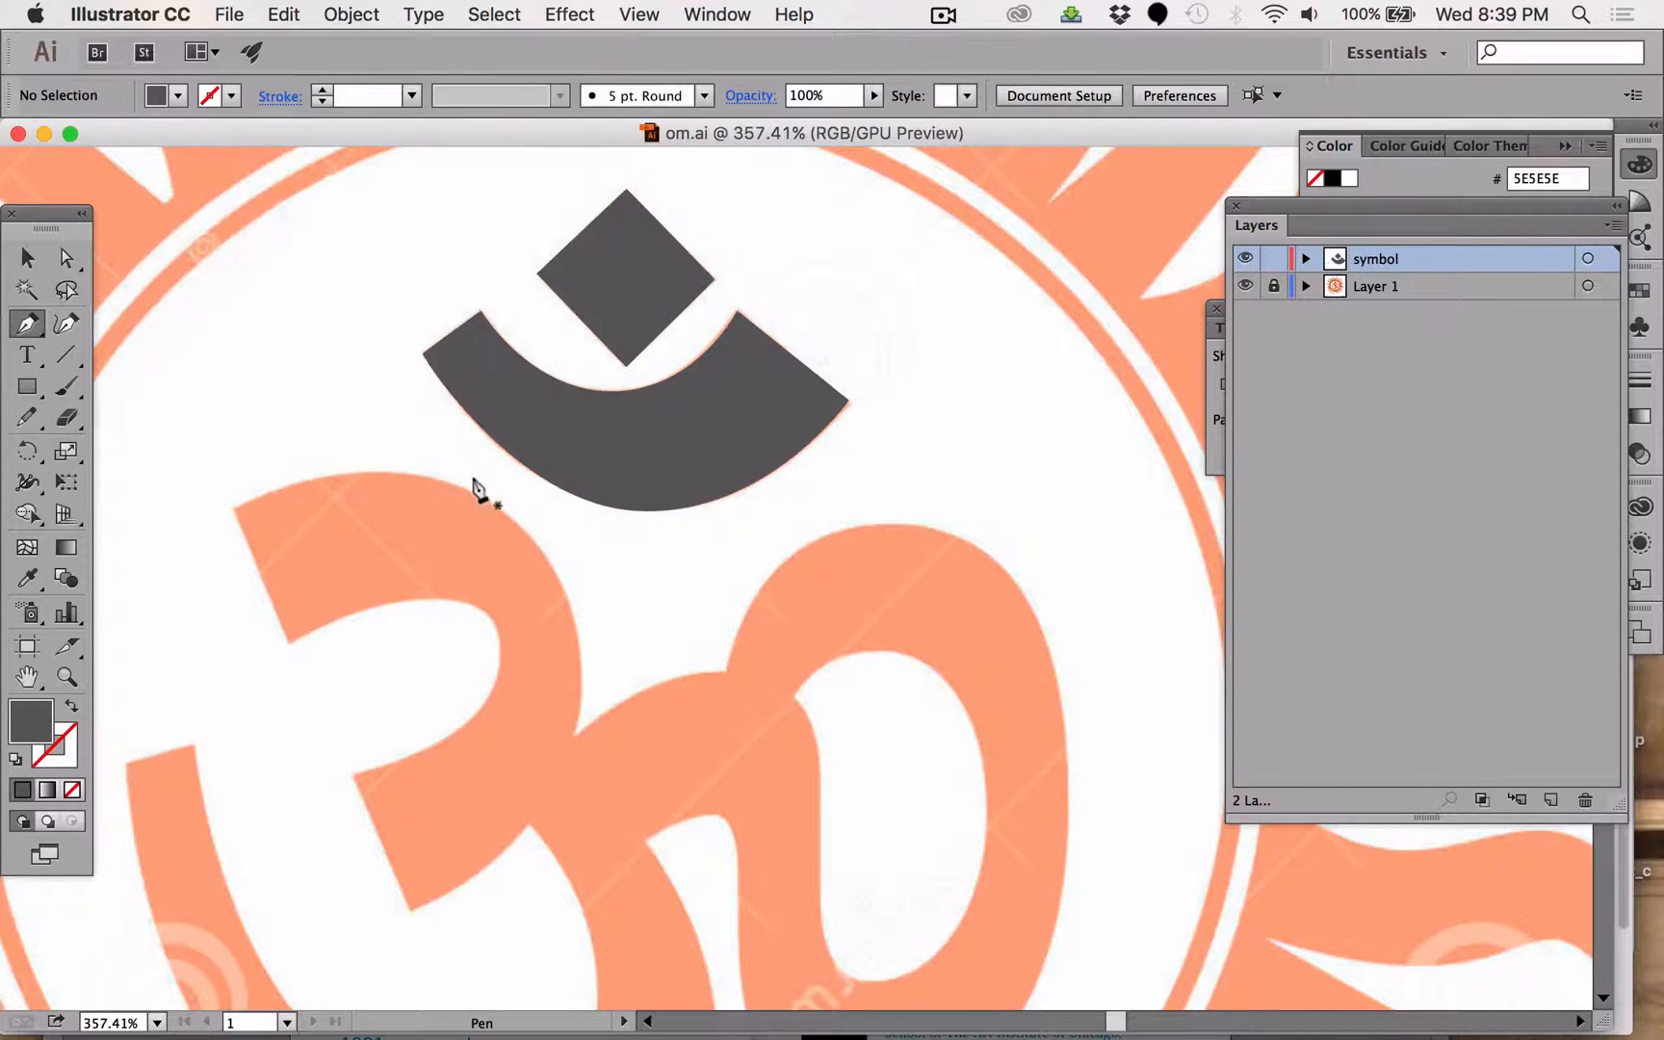
Trace the outer curve of the Om's 3-shaped stroke with smooth Pen anchors, from its upper-left corner around to the lower tip.
left_click(235, 510)
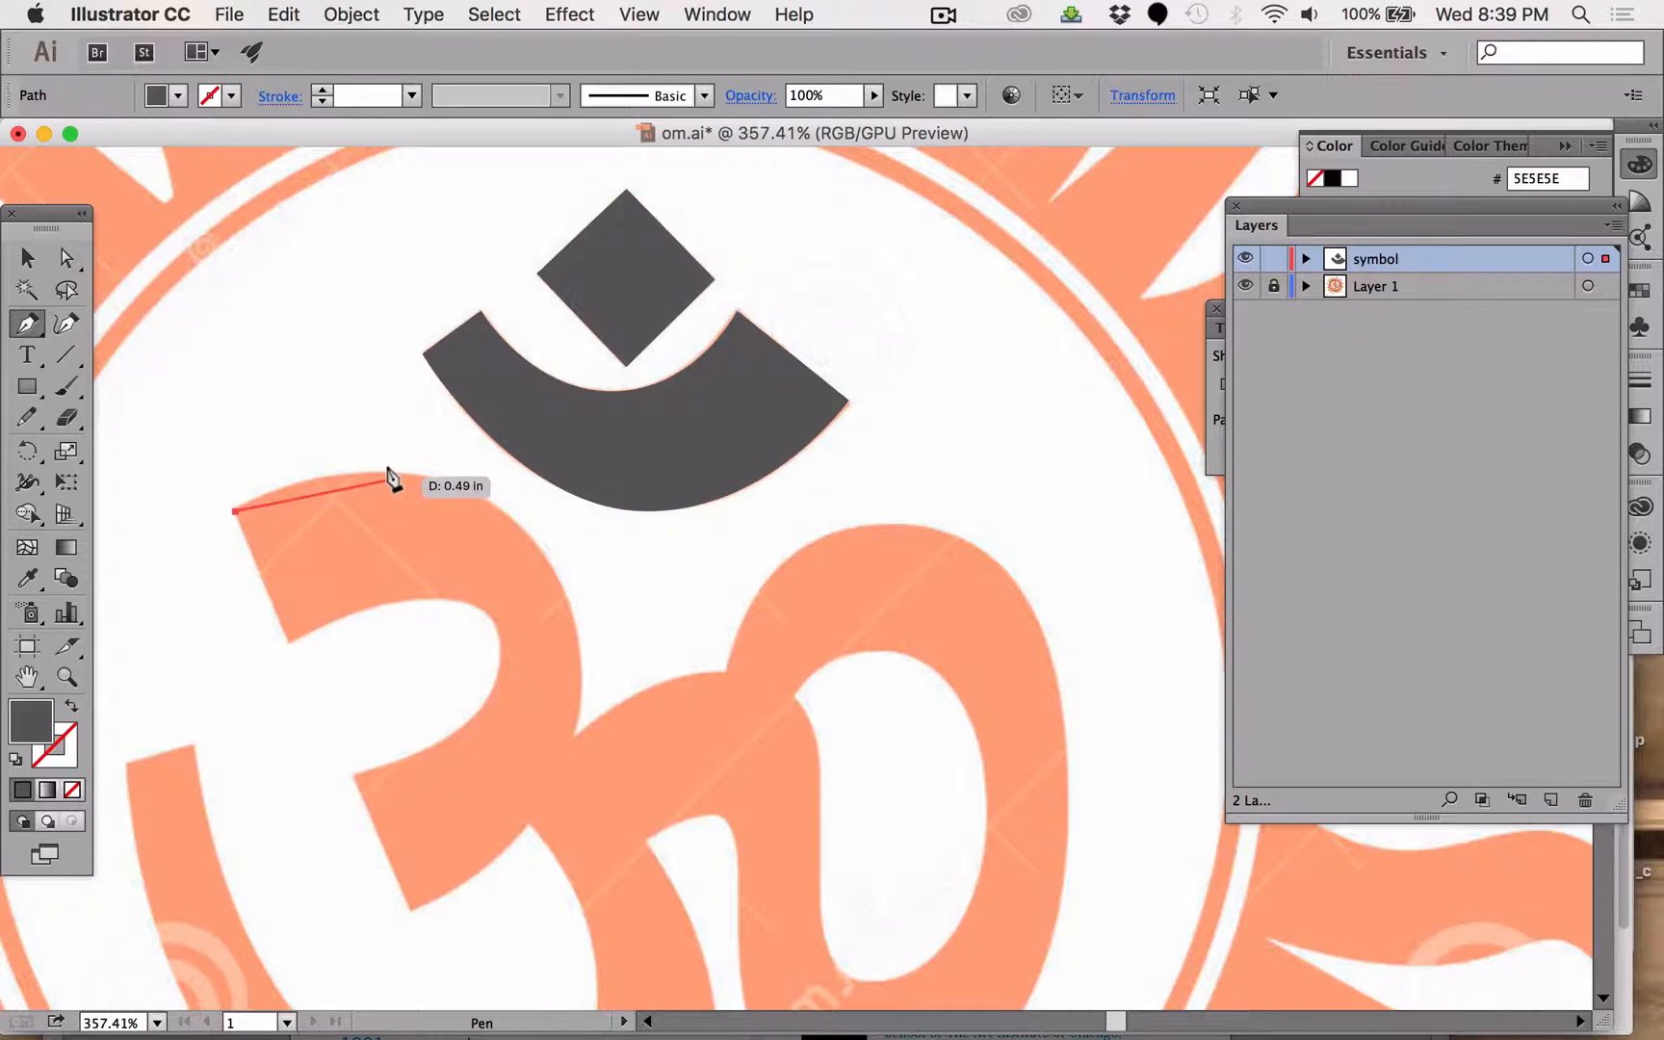
left_click(392, 470)
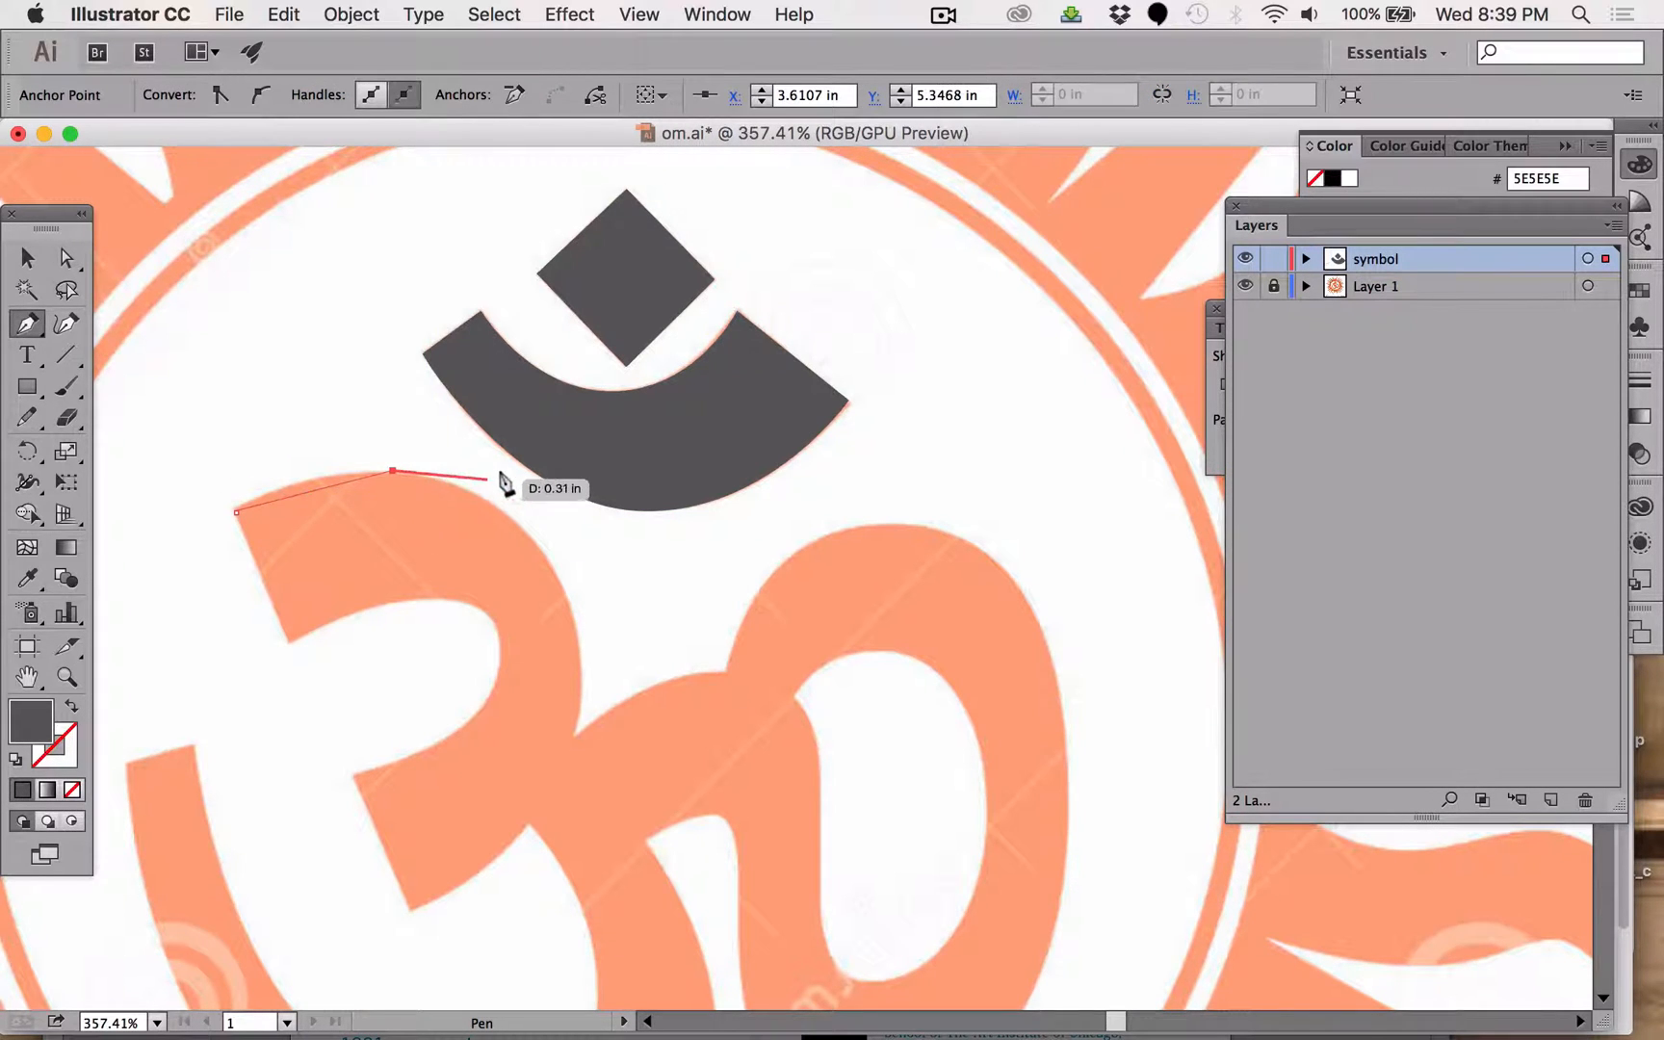
key("super+z")
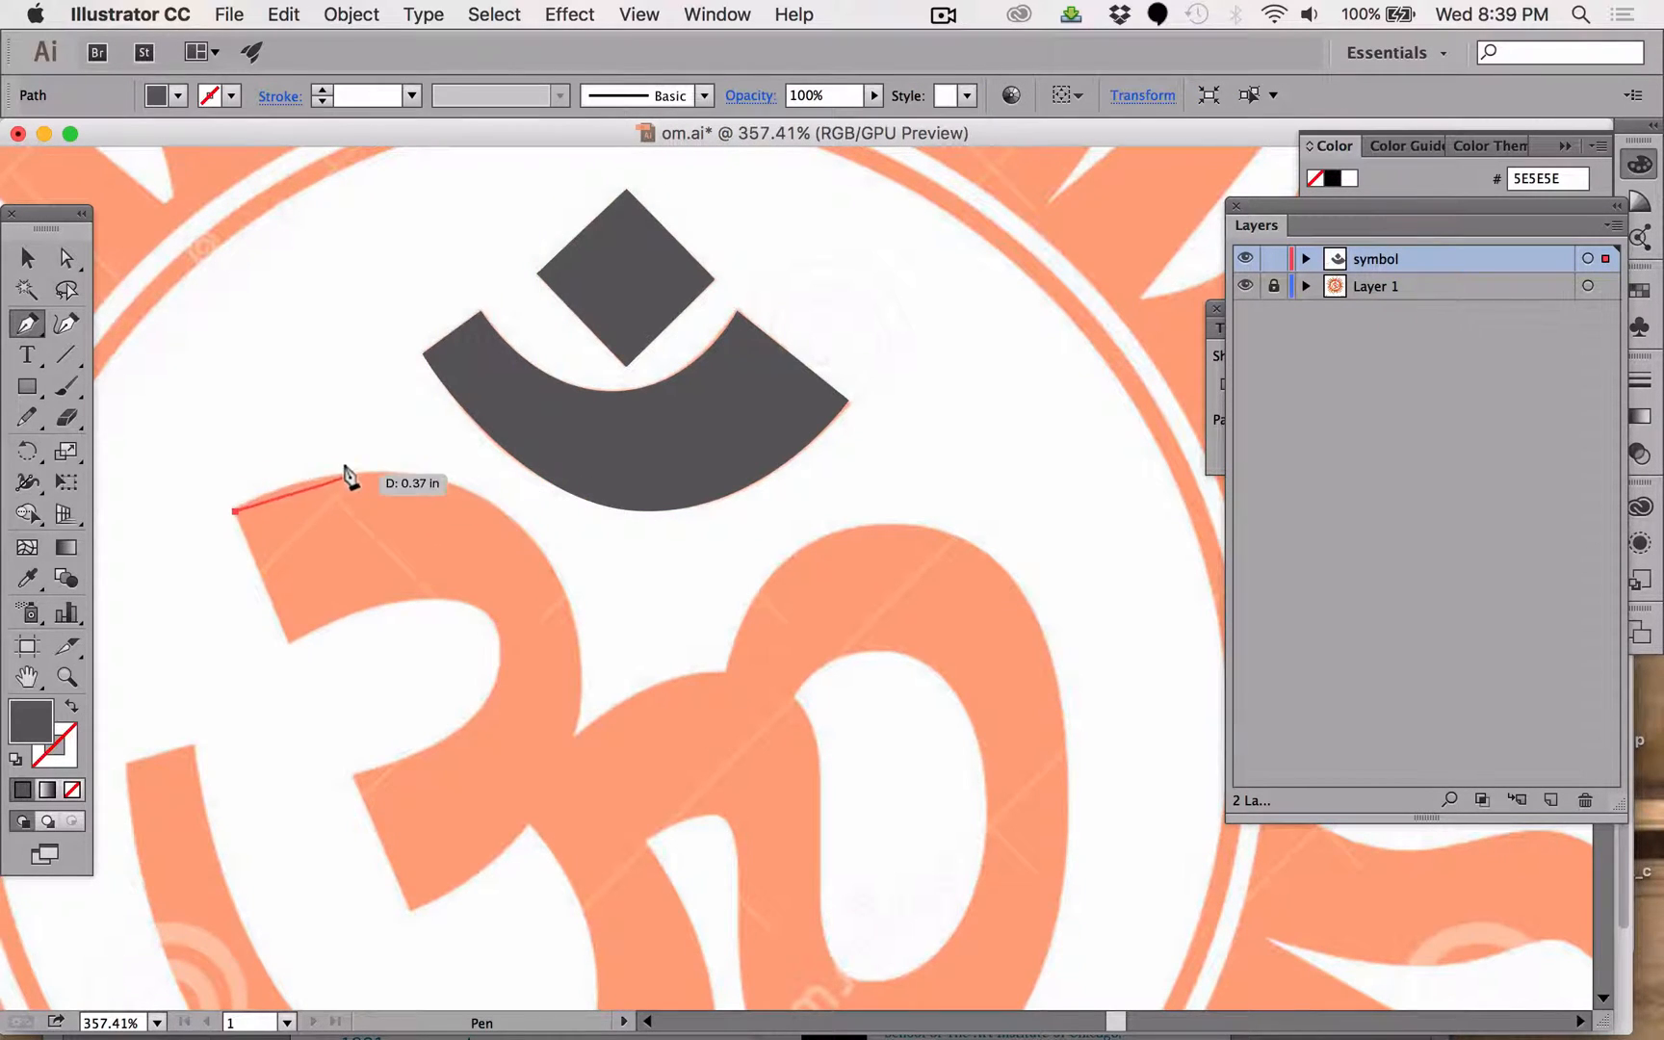
left_click_drag(340, 472, 396, 458)
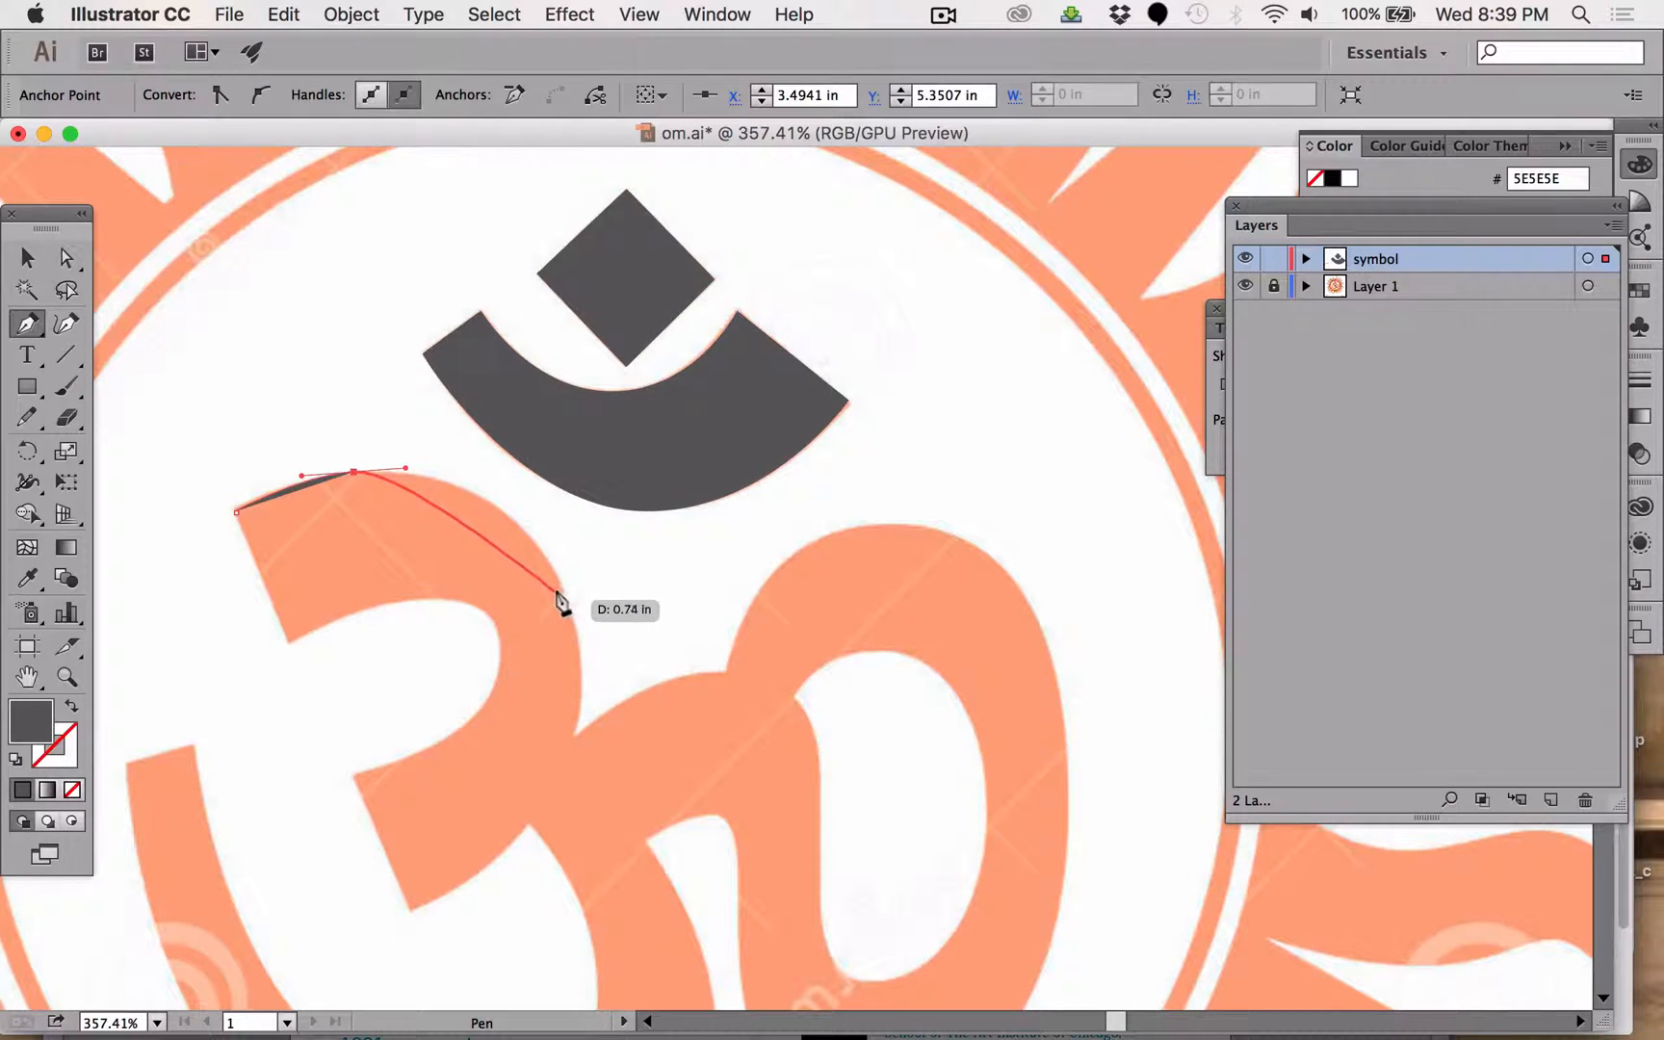
left_click_drag(566, 597, 612, 713)
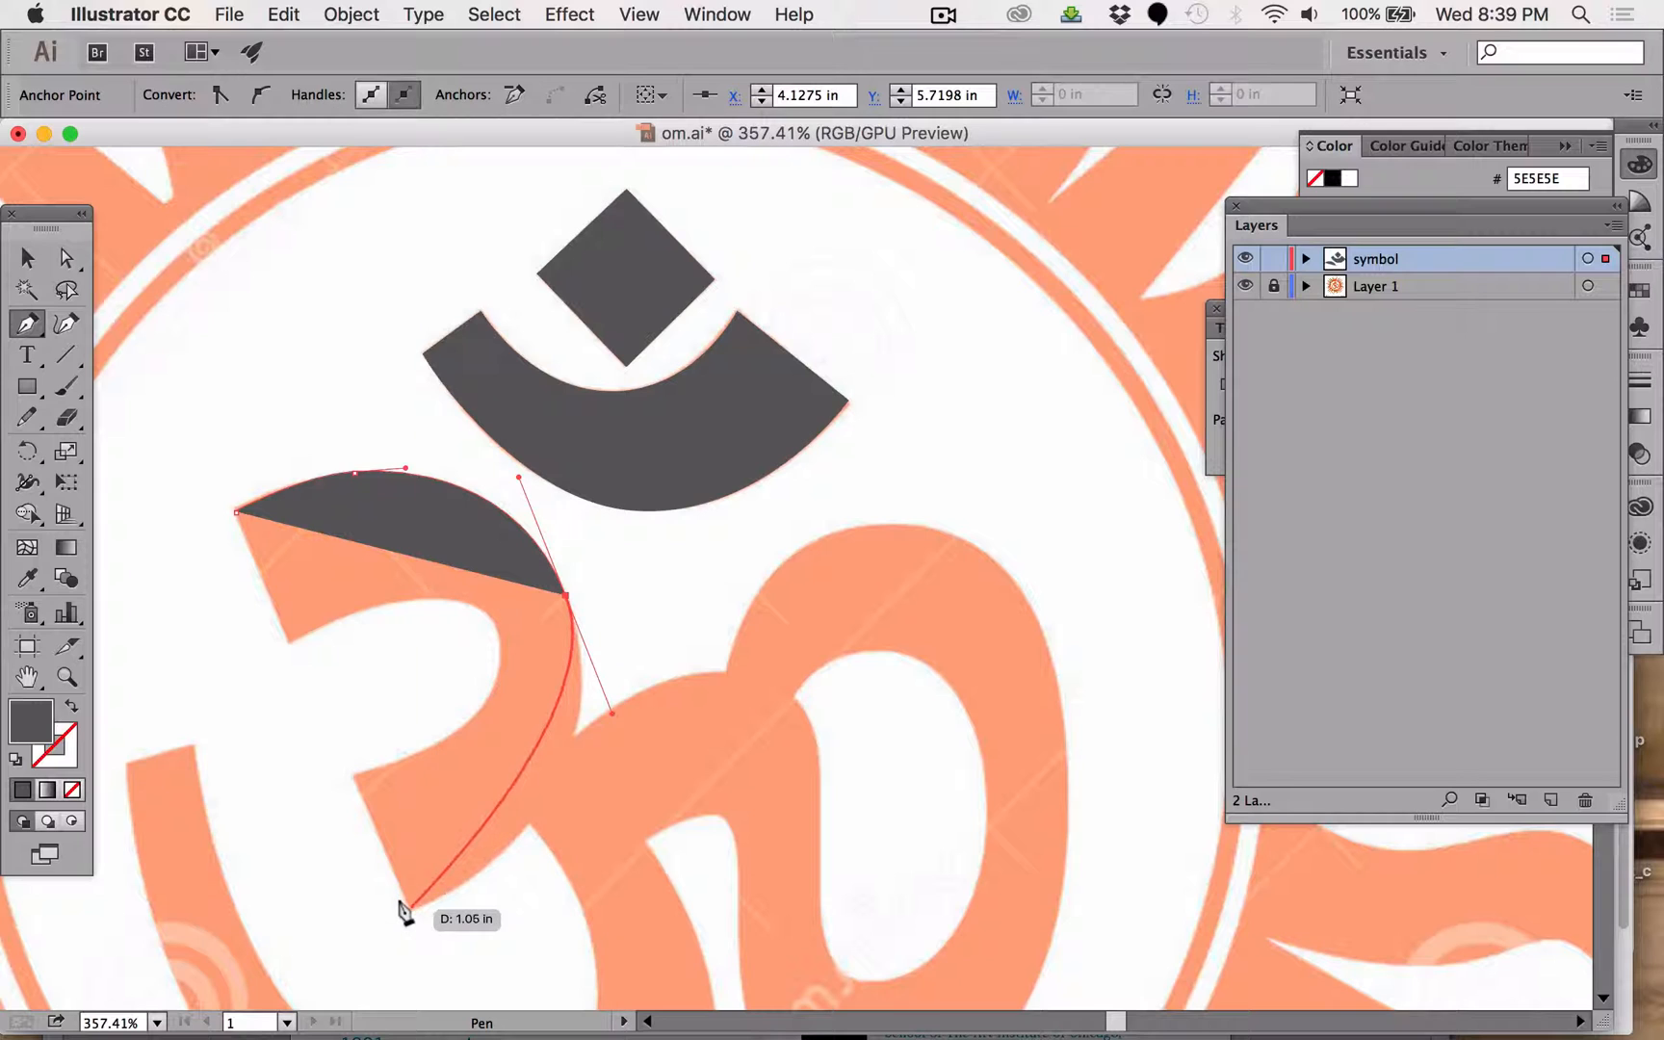
left_click_drag(409, 910, 250, 989)
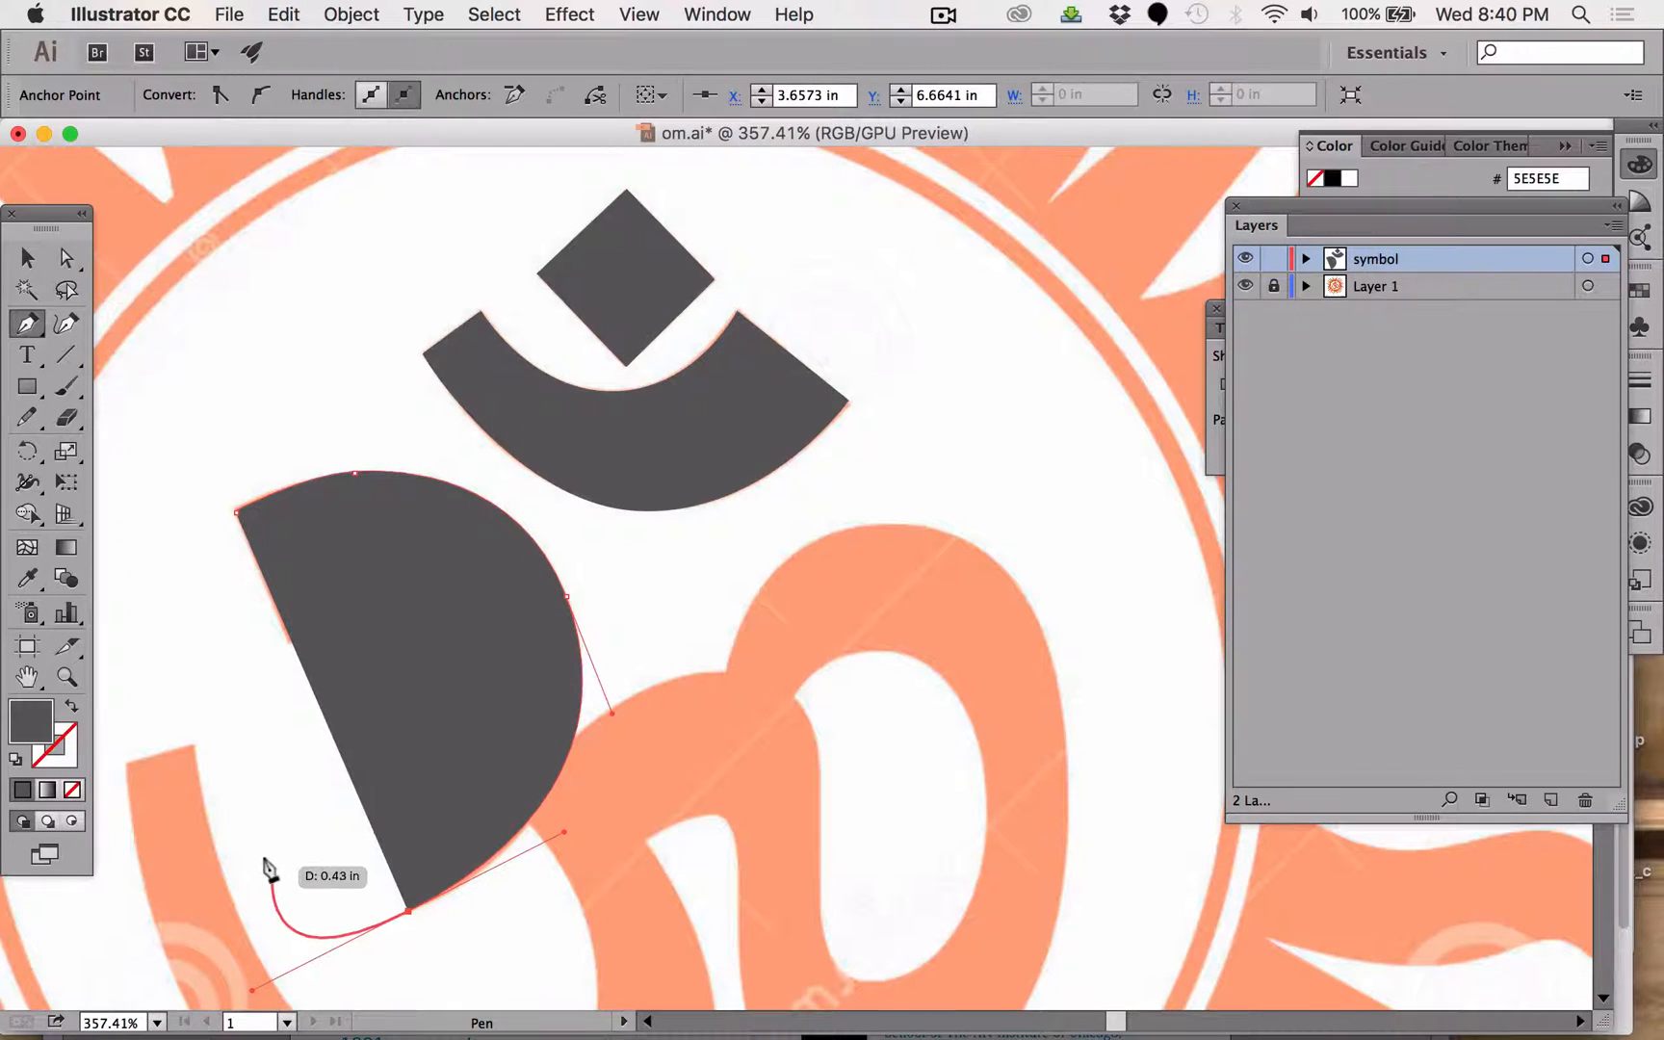
Swap fill and stroke so the path shows as an outline, and trace the straight edge across the stroke's lower end.
left_click(73, 711)
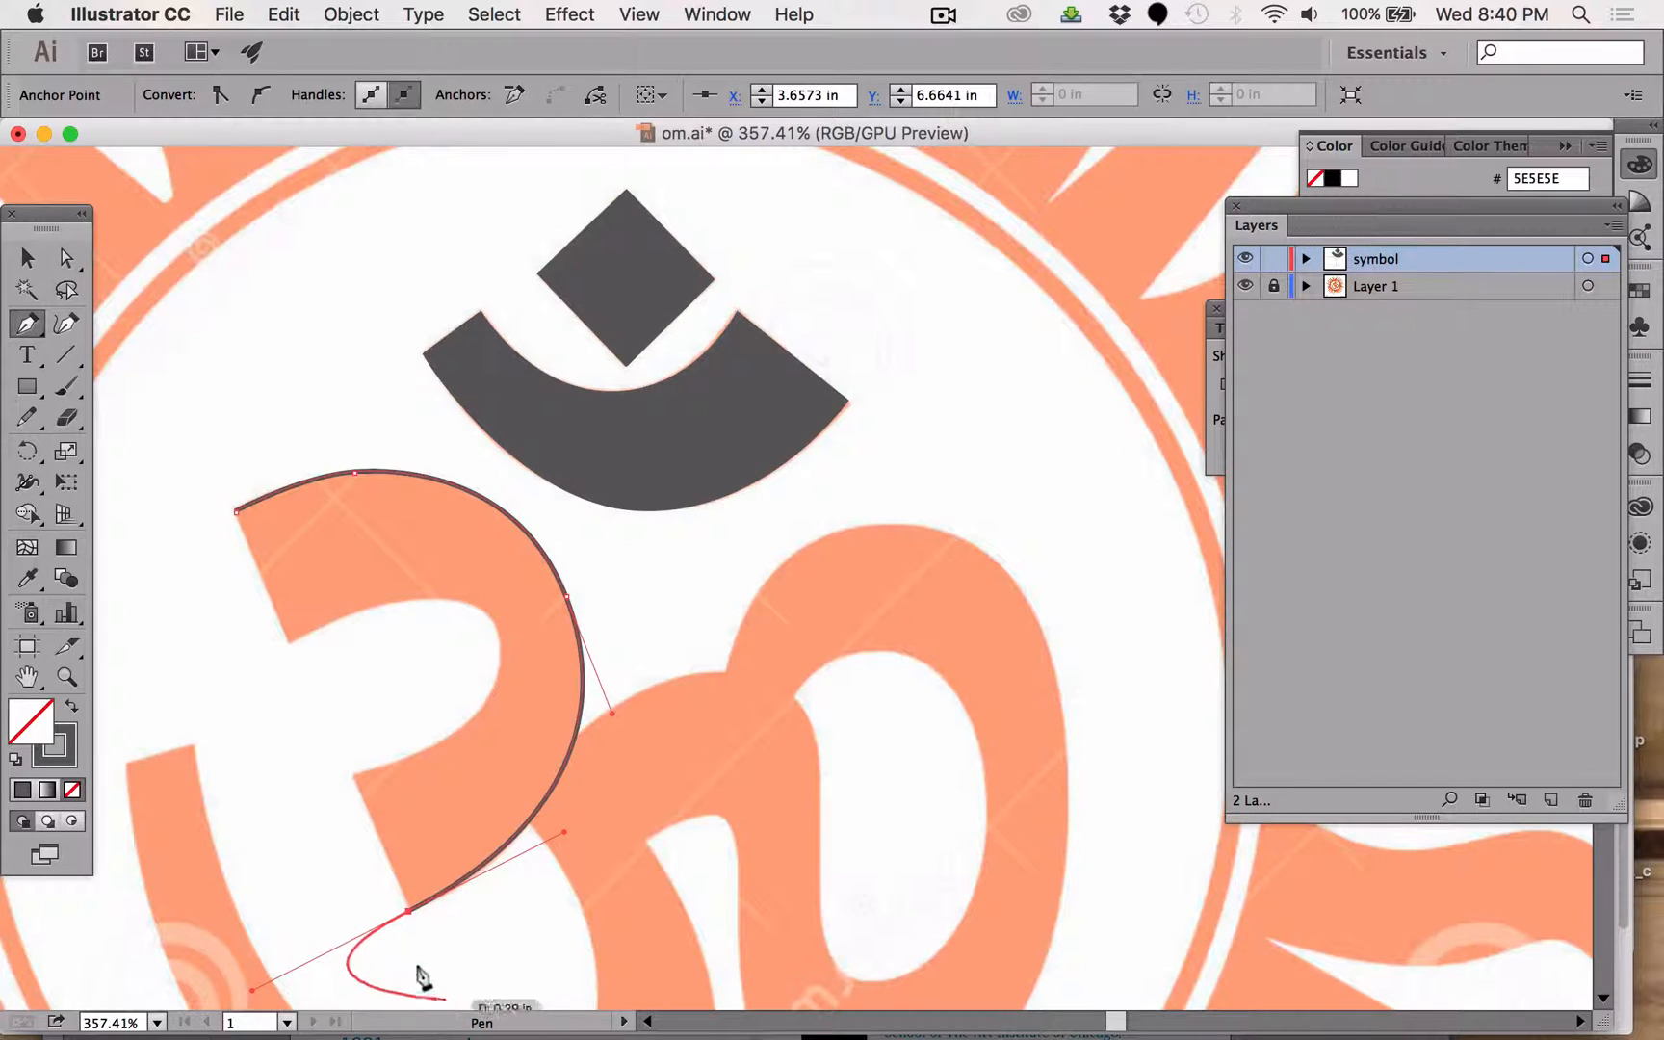
left_click(400, 905)
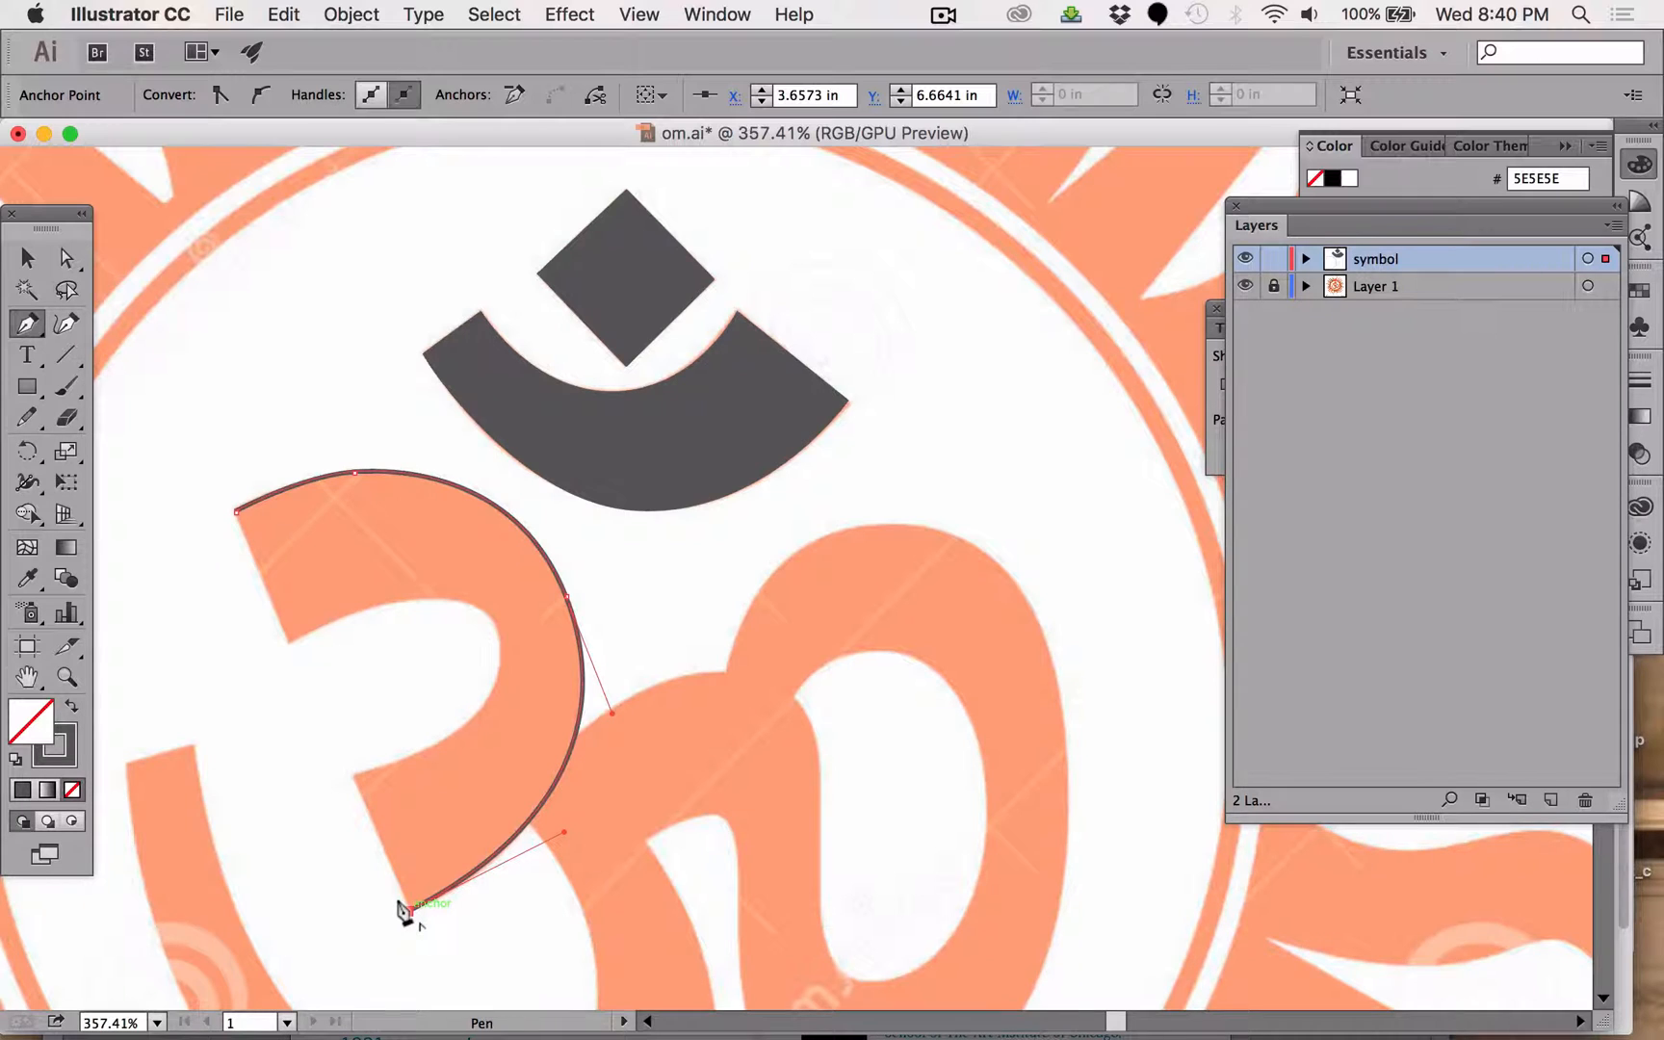
left_click(350, 772)
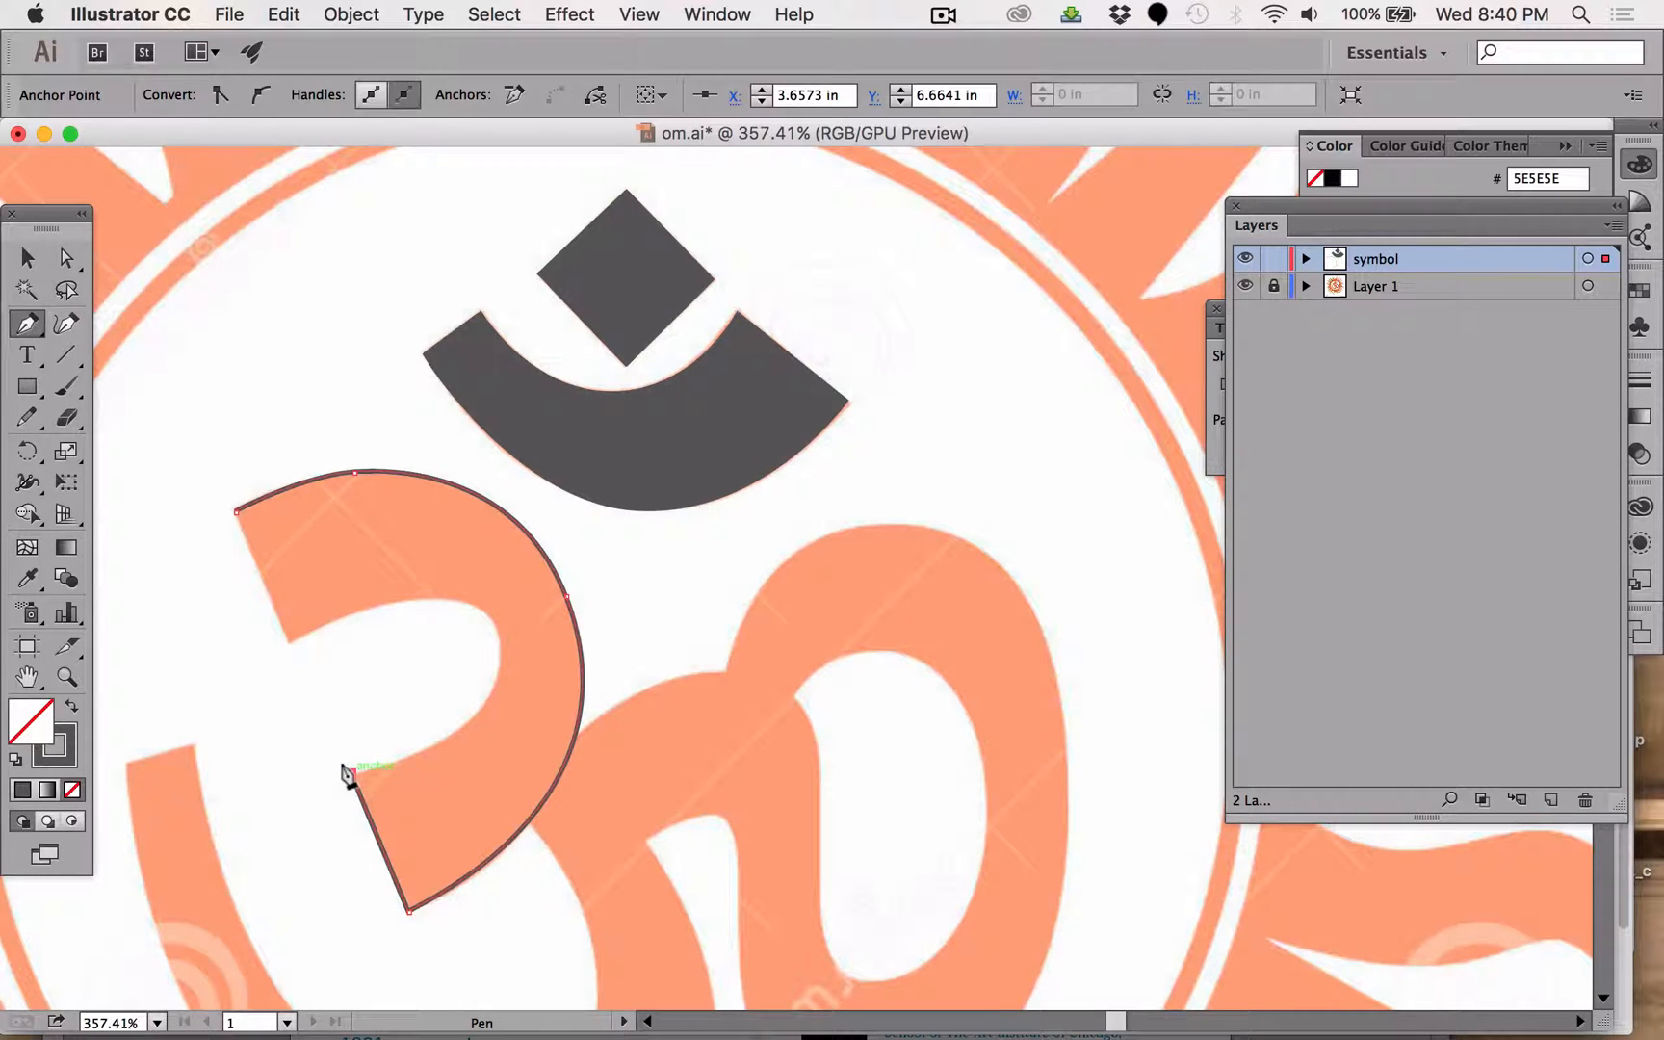
Trace the stroke's inner curve with smooth anchors from the lower end up to the inner corner of the upper end.
left_click(423, 752)
left_click_drag(444, 725, 453, 734)
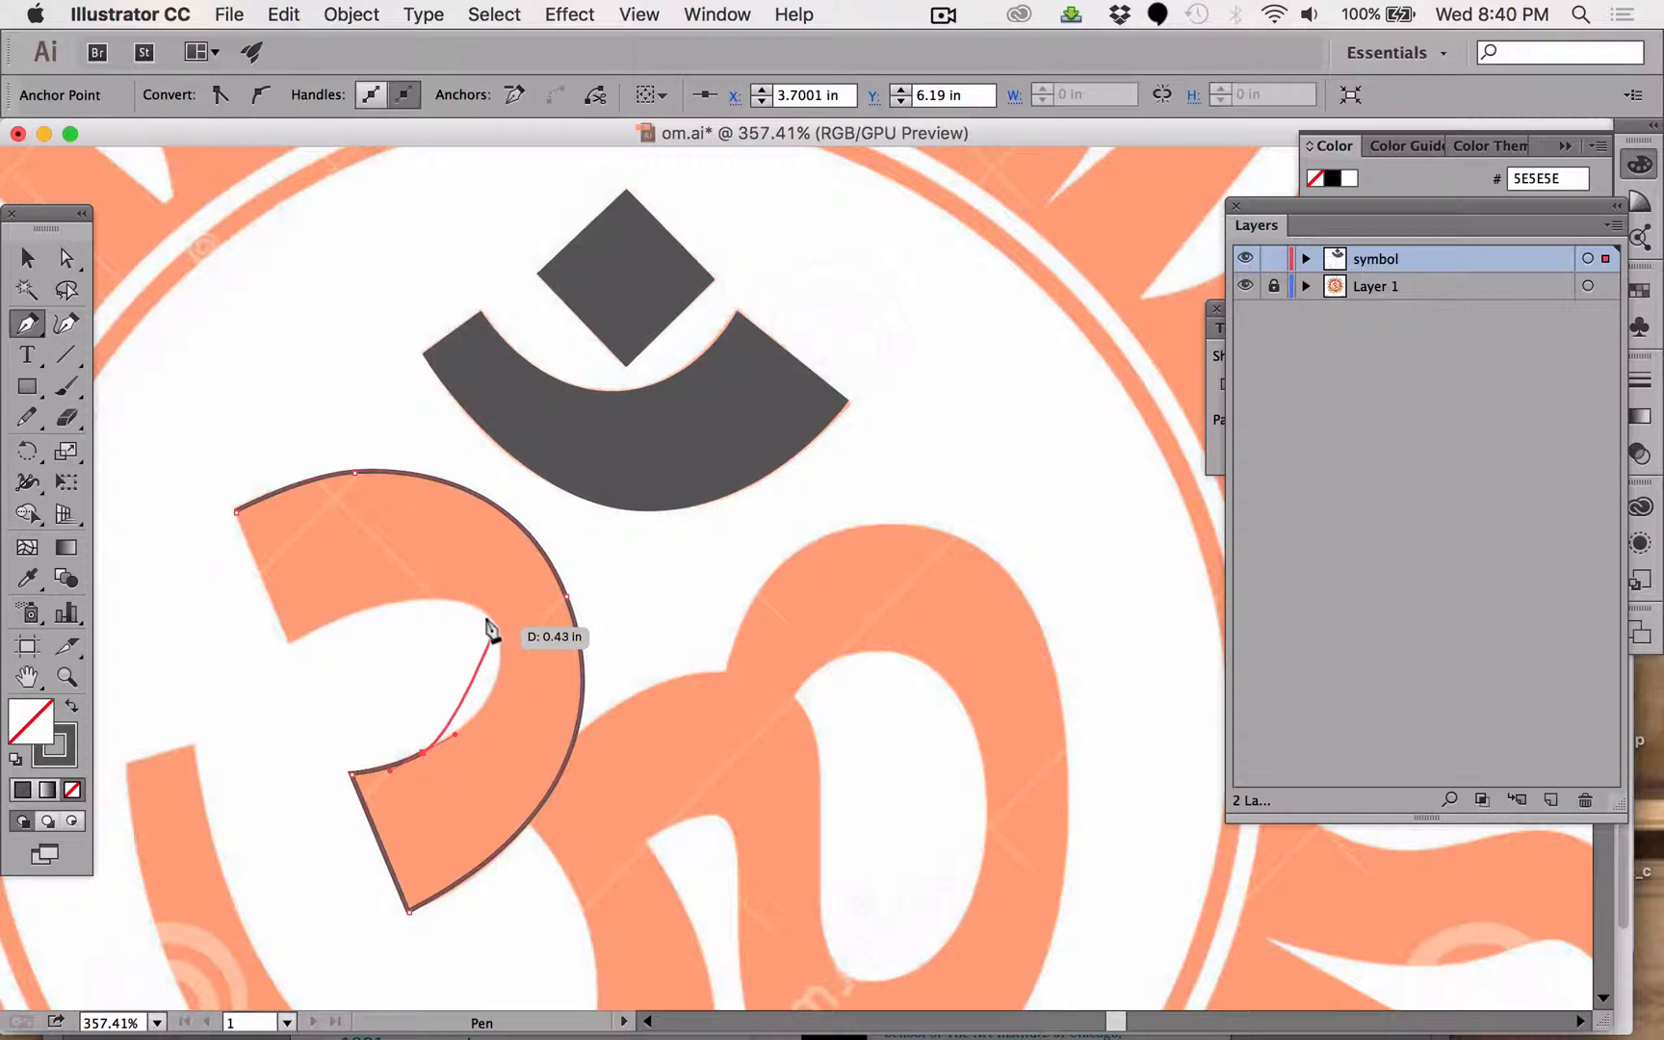
left_click_drag(494, 626, 457, 565)
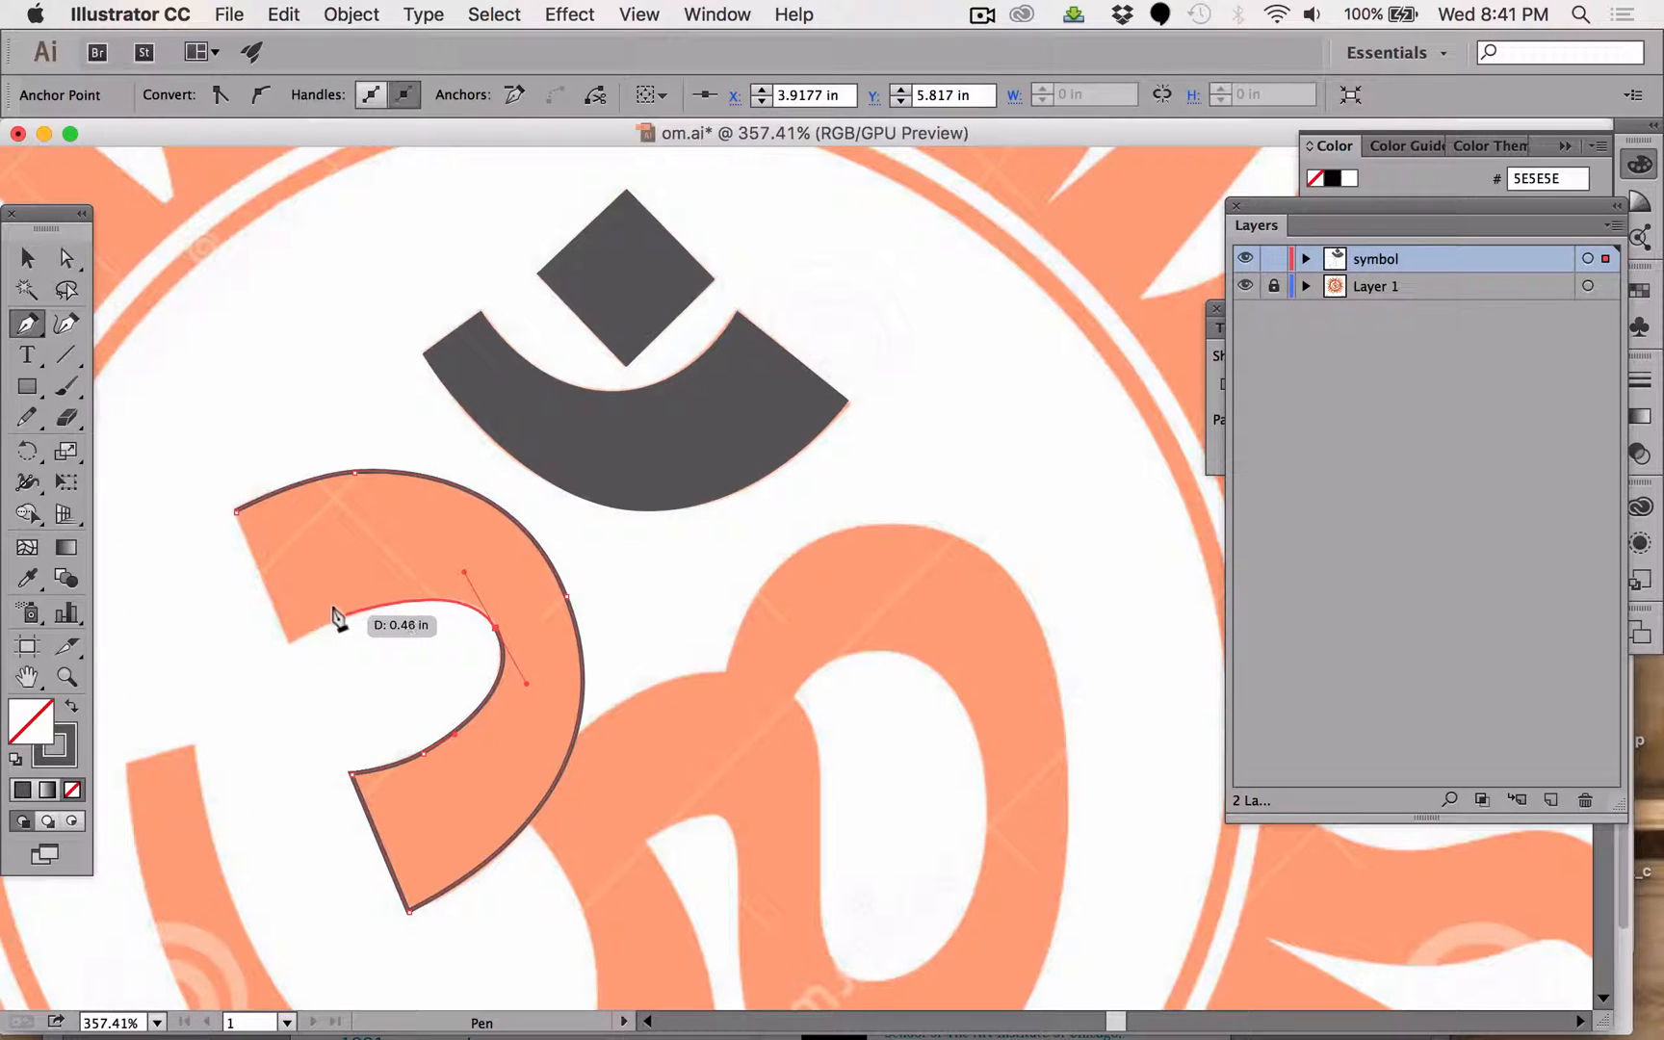
left_click_drag(332, 607, 337, 613)
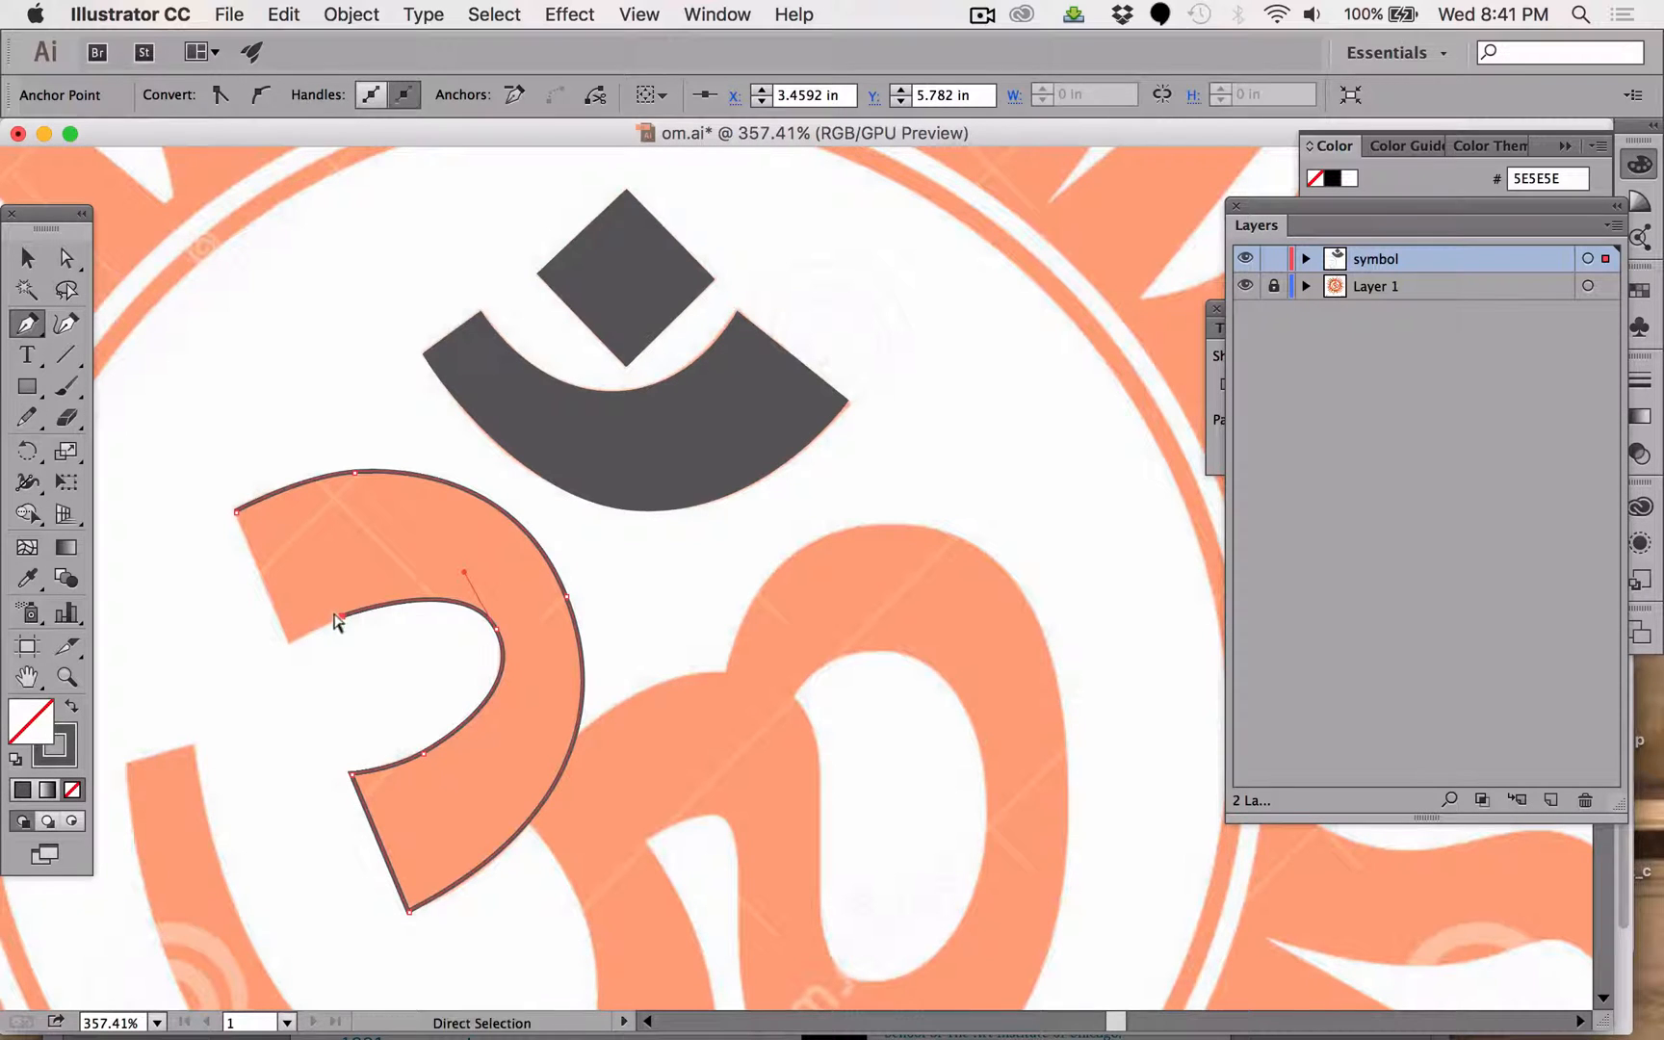
key("super+z")
left_click_drag(339, 606, 316, 624)
left_click(291, 641)
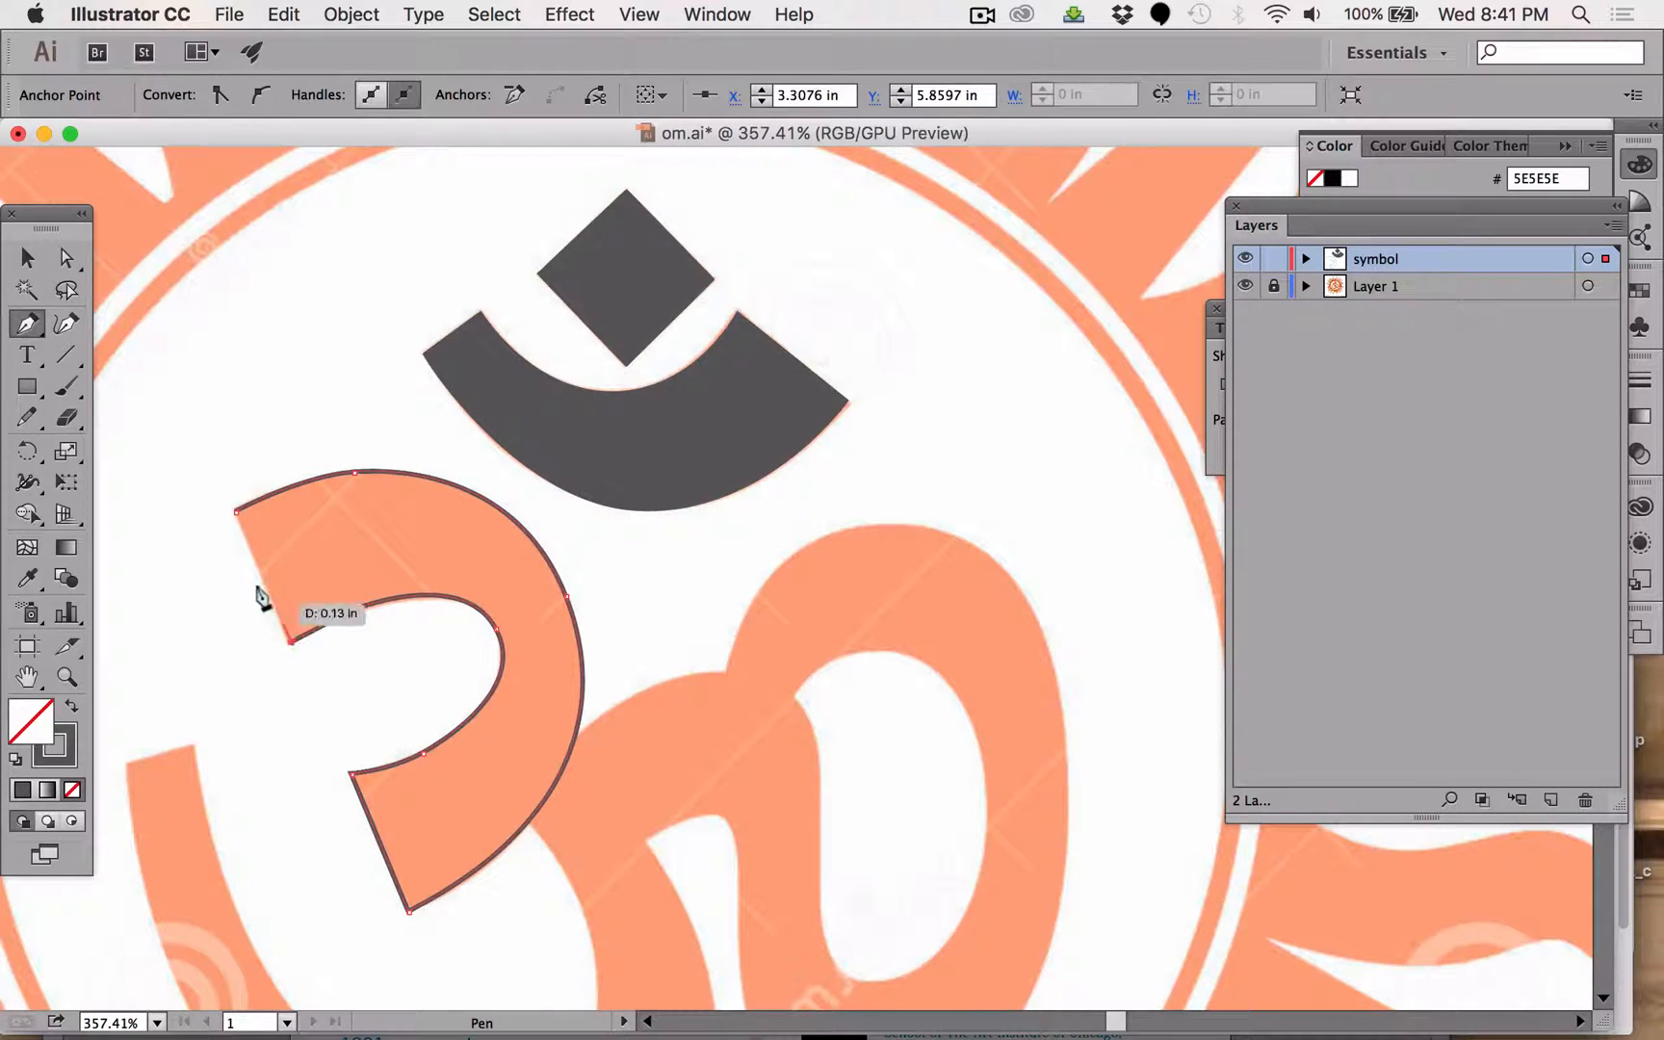
left_click(235, 512)
left_click(270, 606)
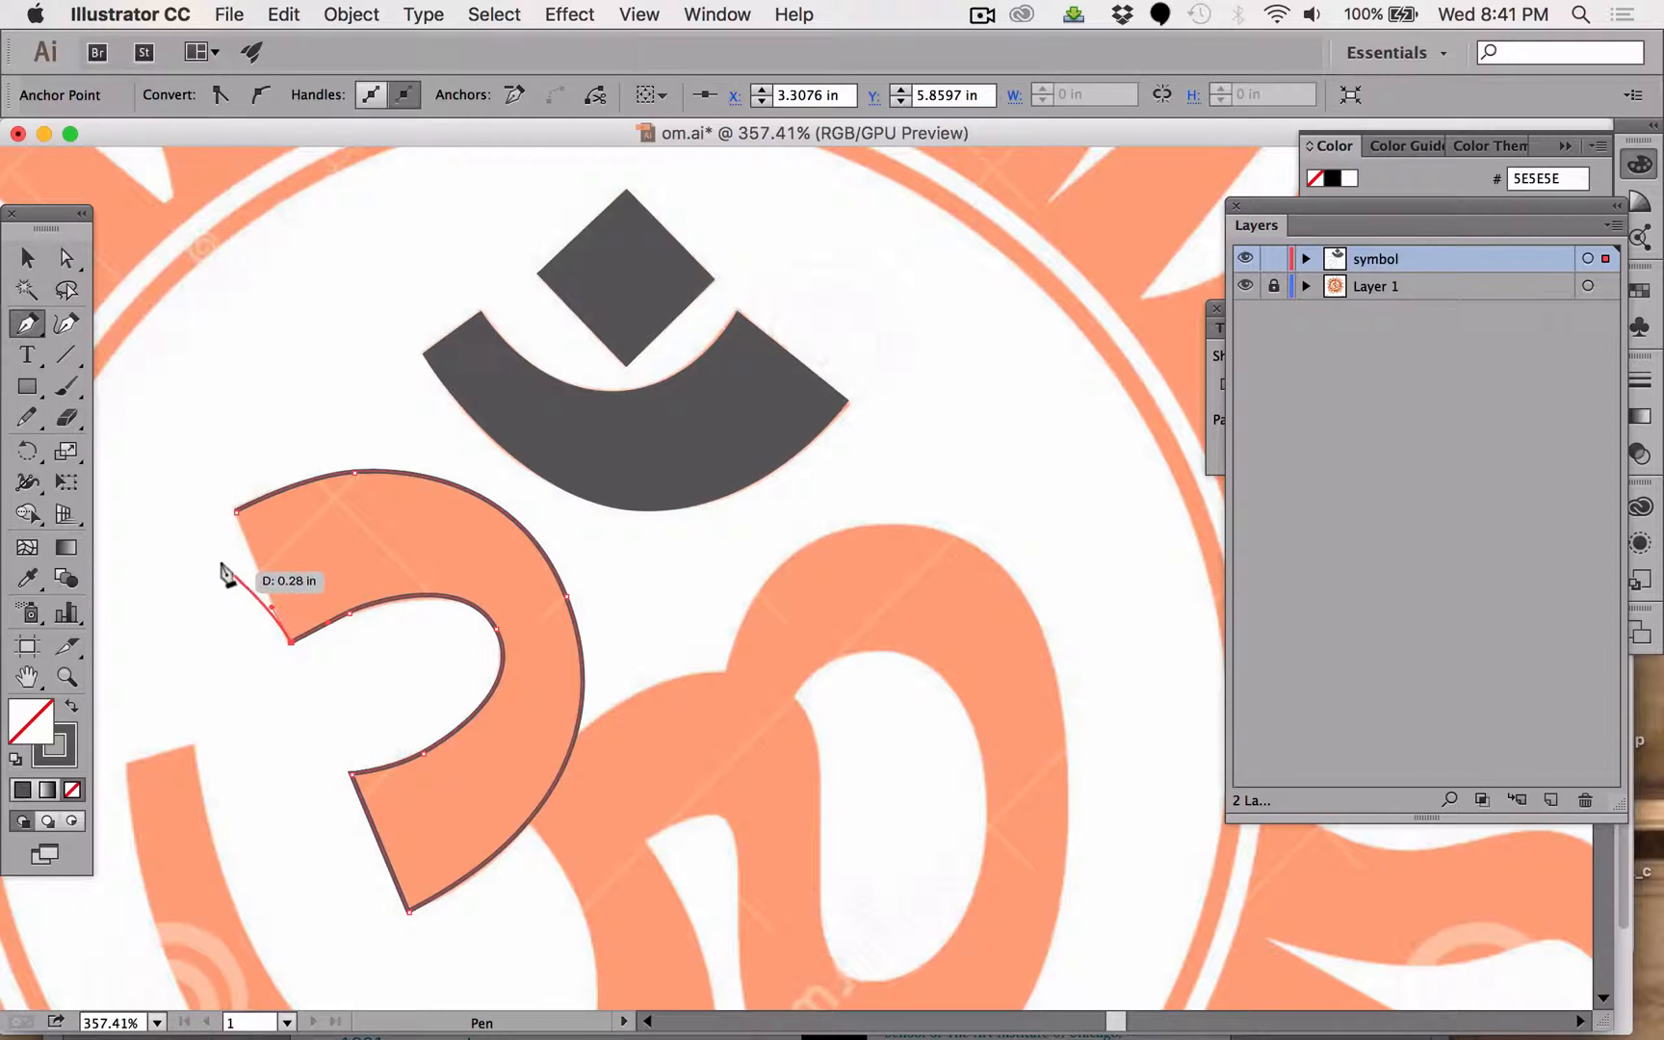
key("super+z")
key("super+z")
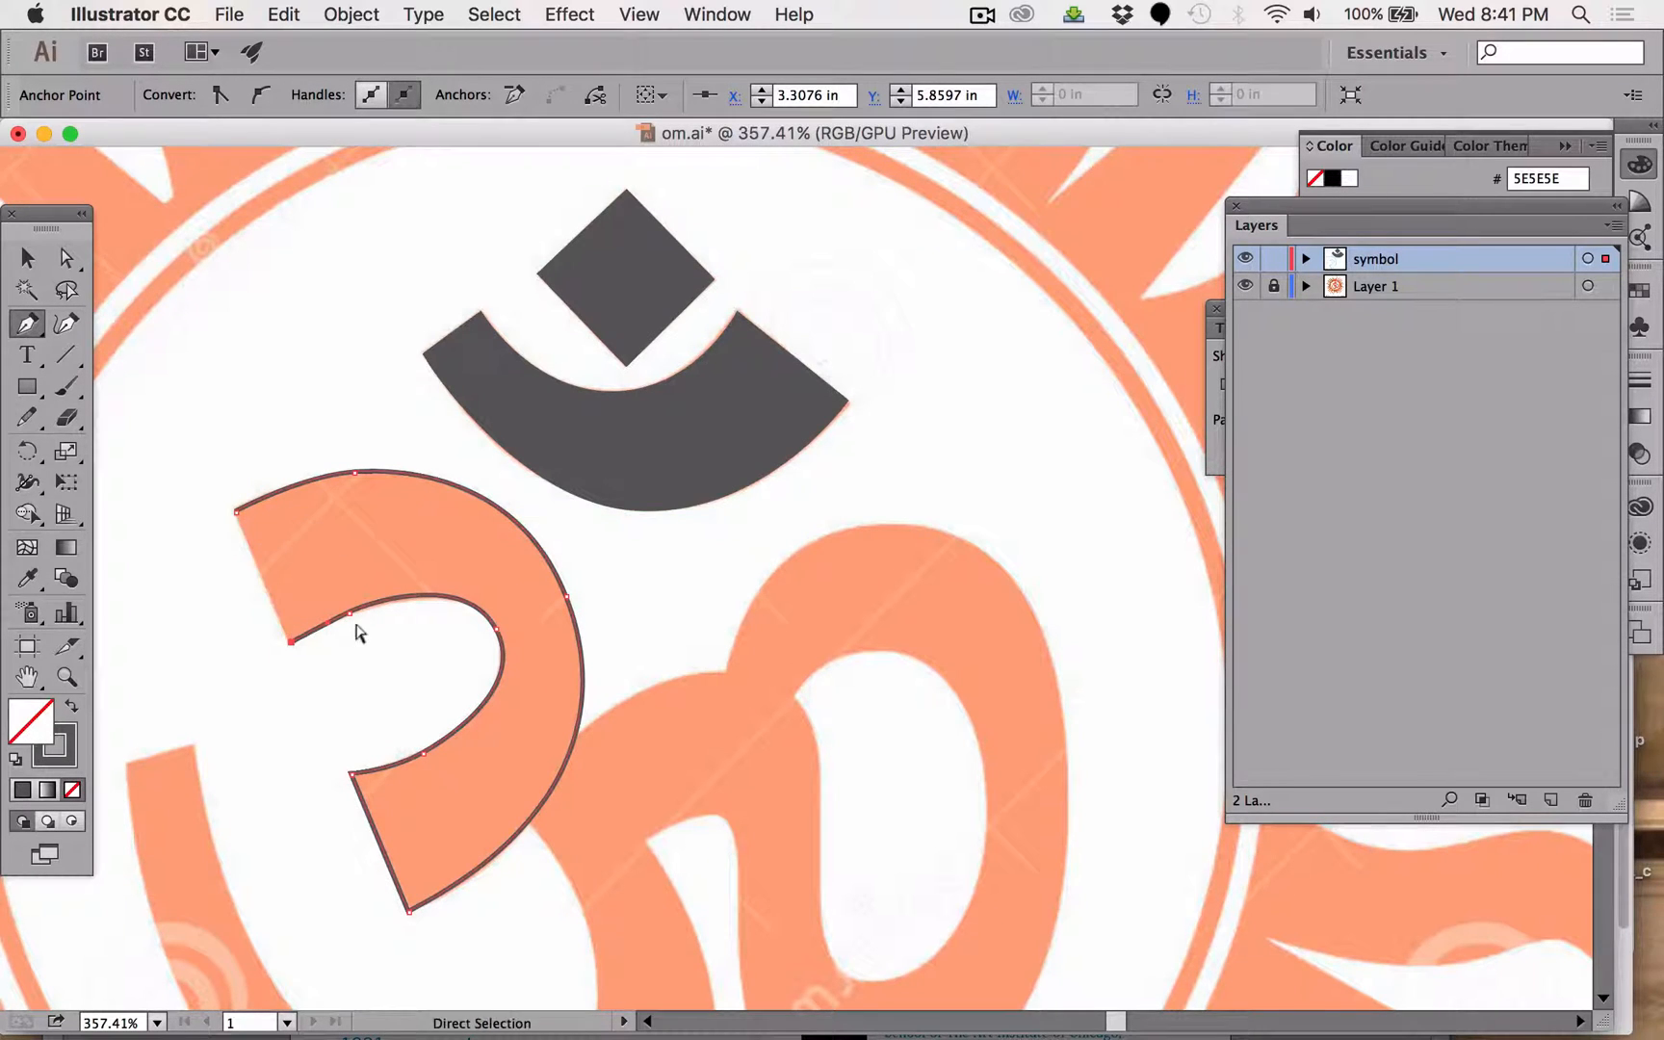
Redo the upper end's inner corner with direction handles, remove its outgoing handle, and close the path with a straight edge to the starting corner.
left_click(289, 642)
mouse_move(259, 636)
left_mouse_down()
mouse_move(233, 642)
mouse_move(214, 611)
mouse_move(237, 614)
left_mouse_up()
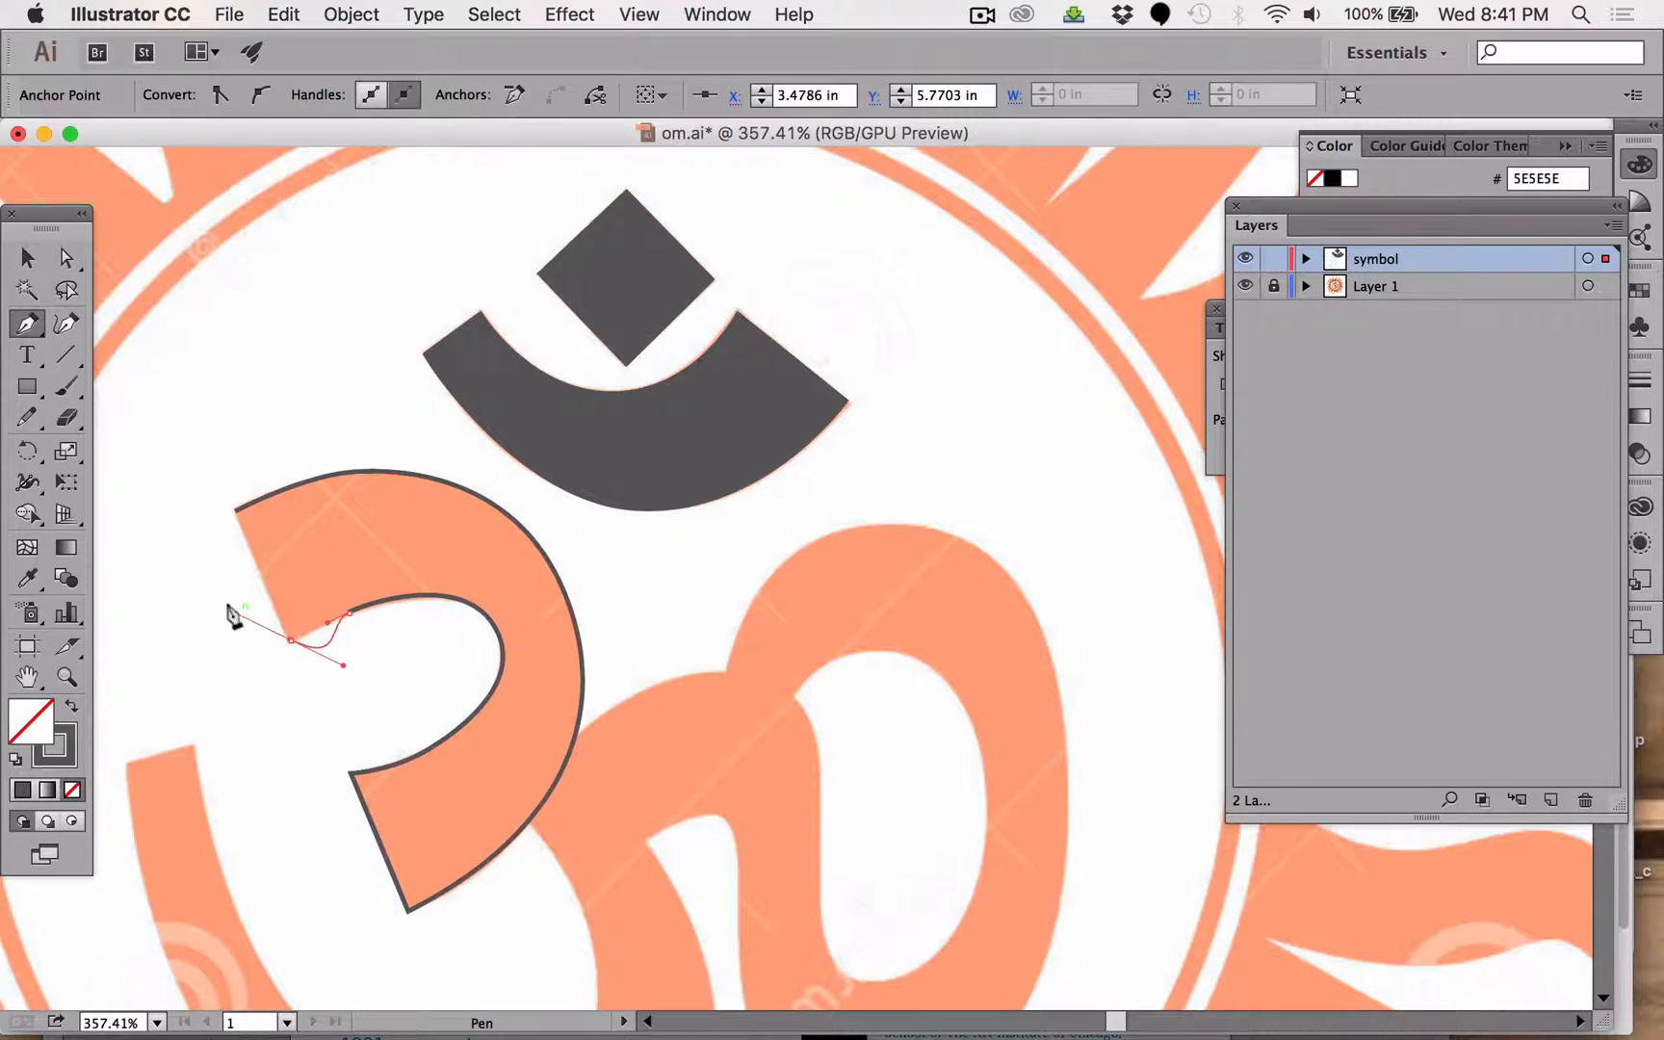
left_click(235, 509)
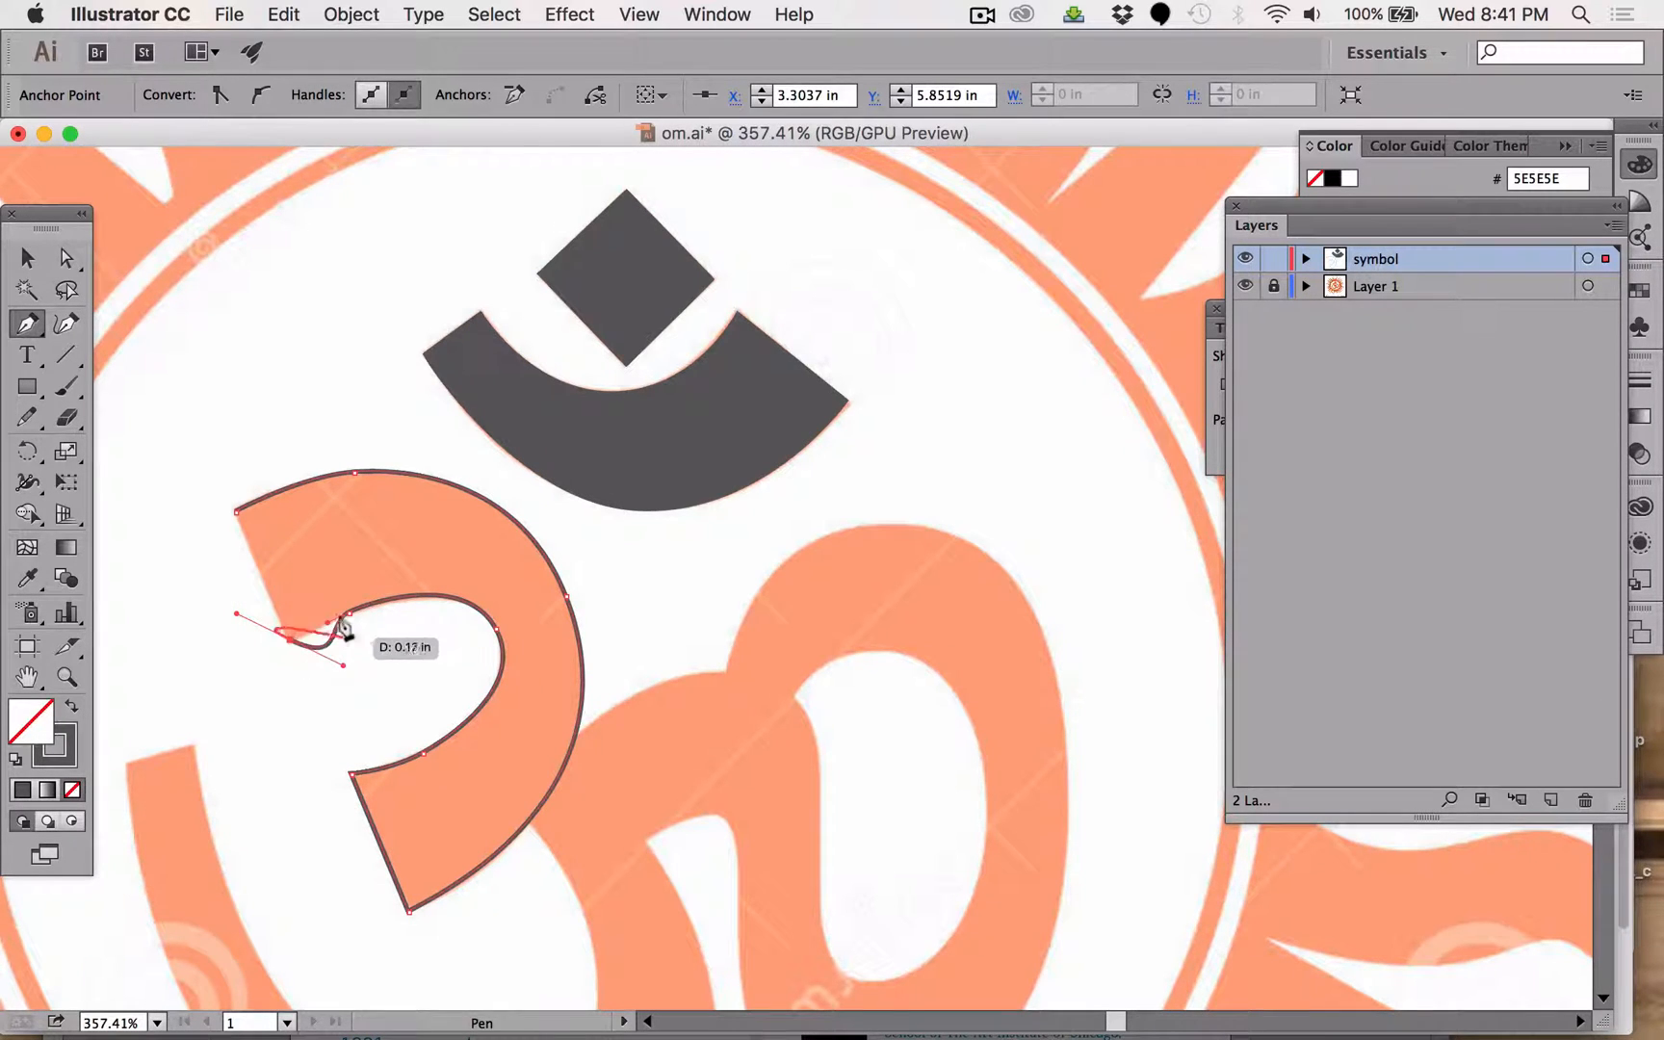
left_click(250, 521)
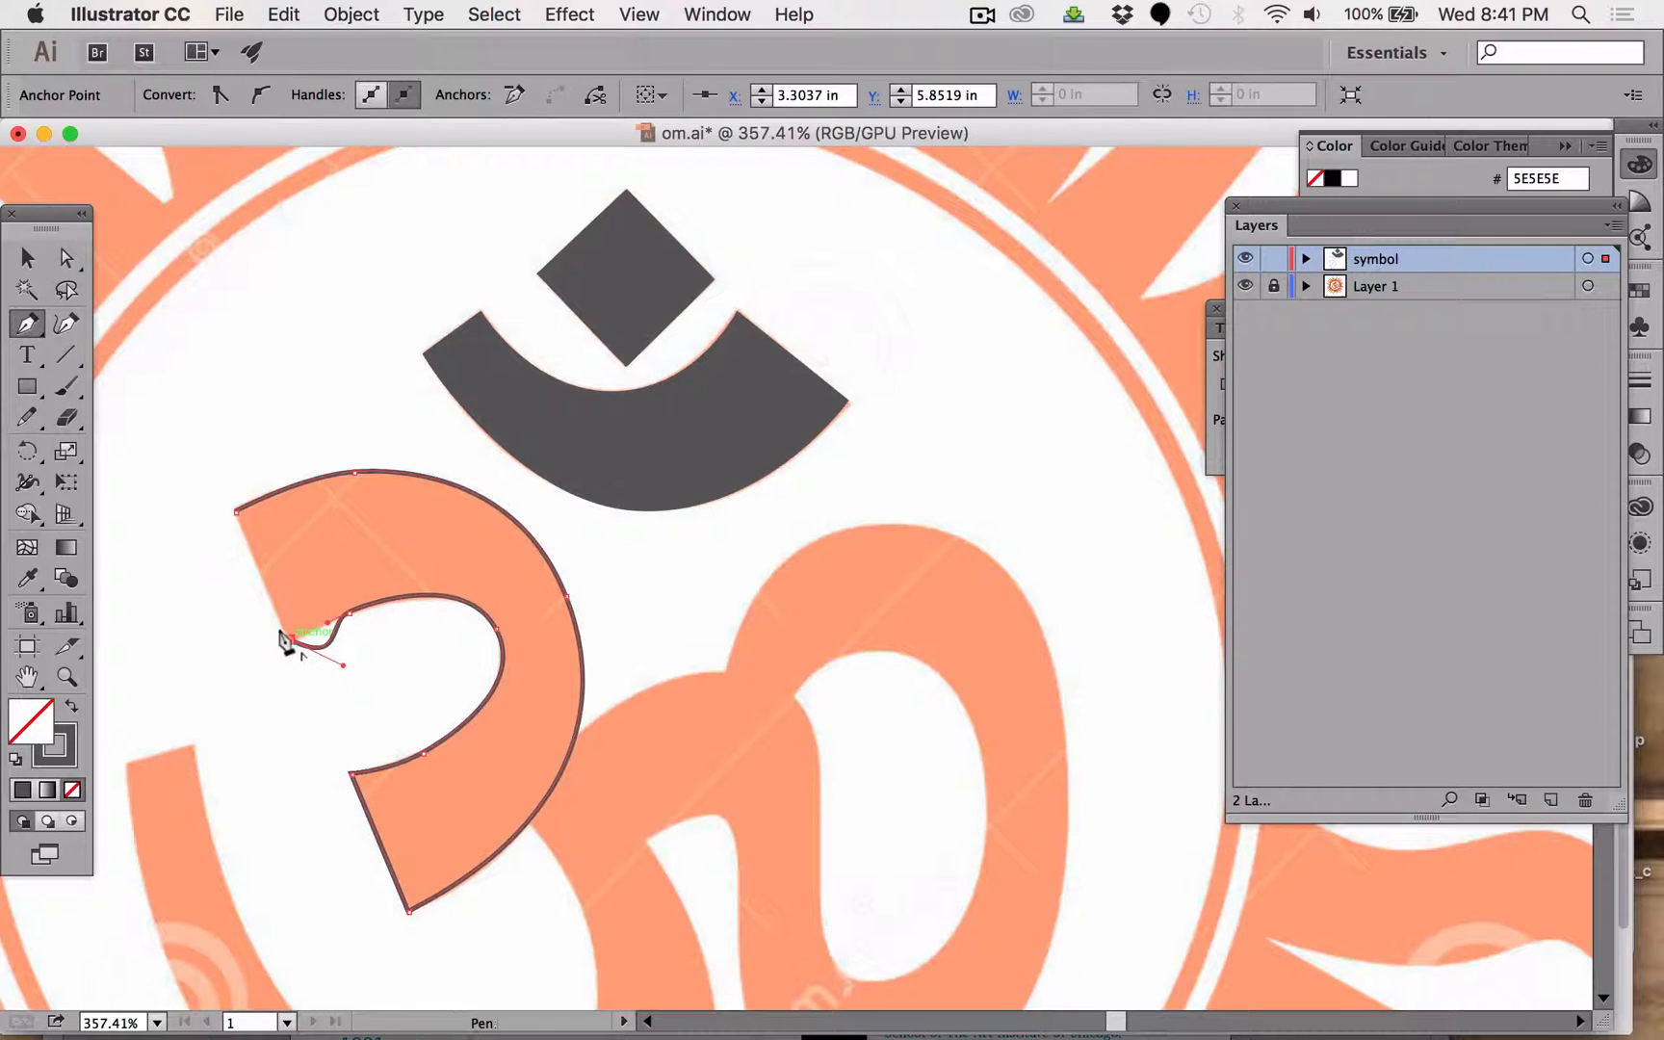
left_click_drag(289, 639, 232, 505)
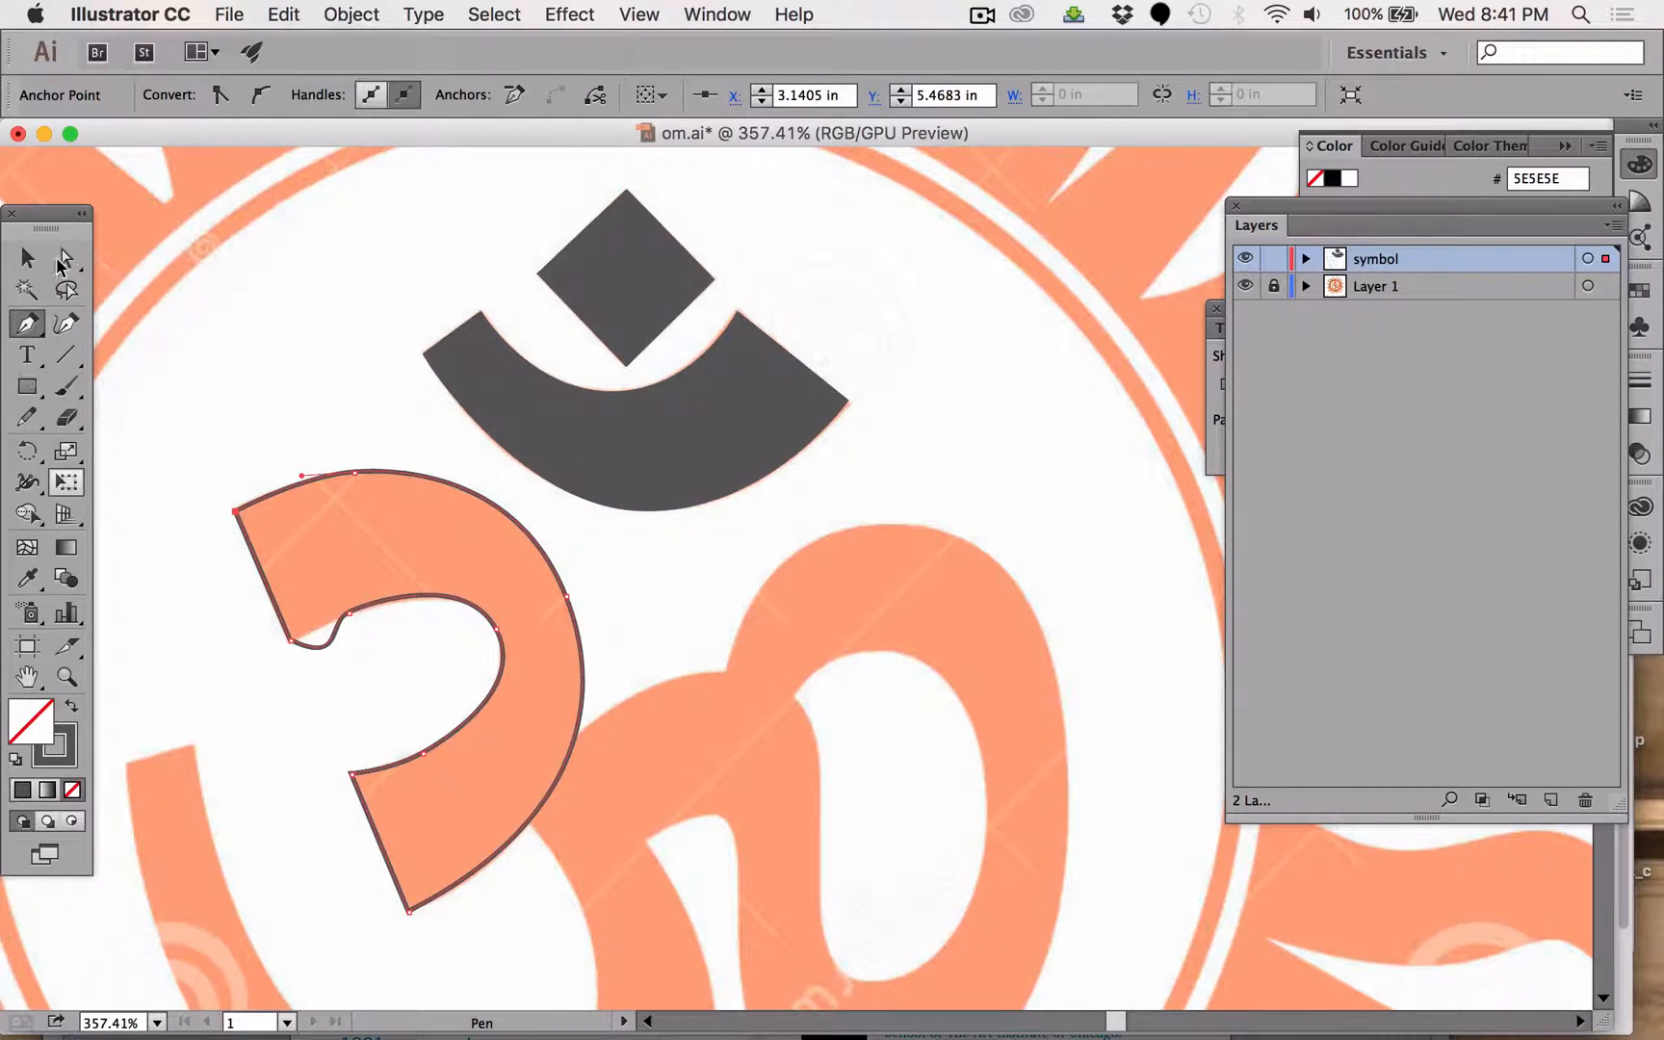
Convert the upper end's inner corner anchor to a corner point with the Anchor Point tool to straighten the bulging segment.
left_click(62, 262)
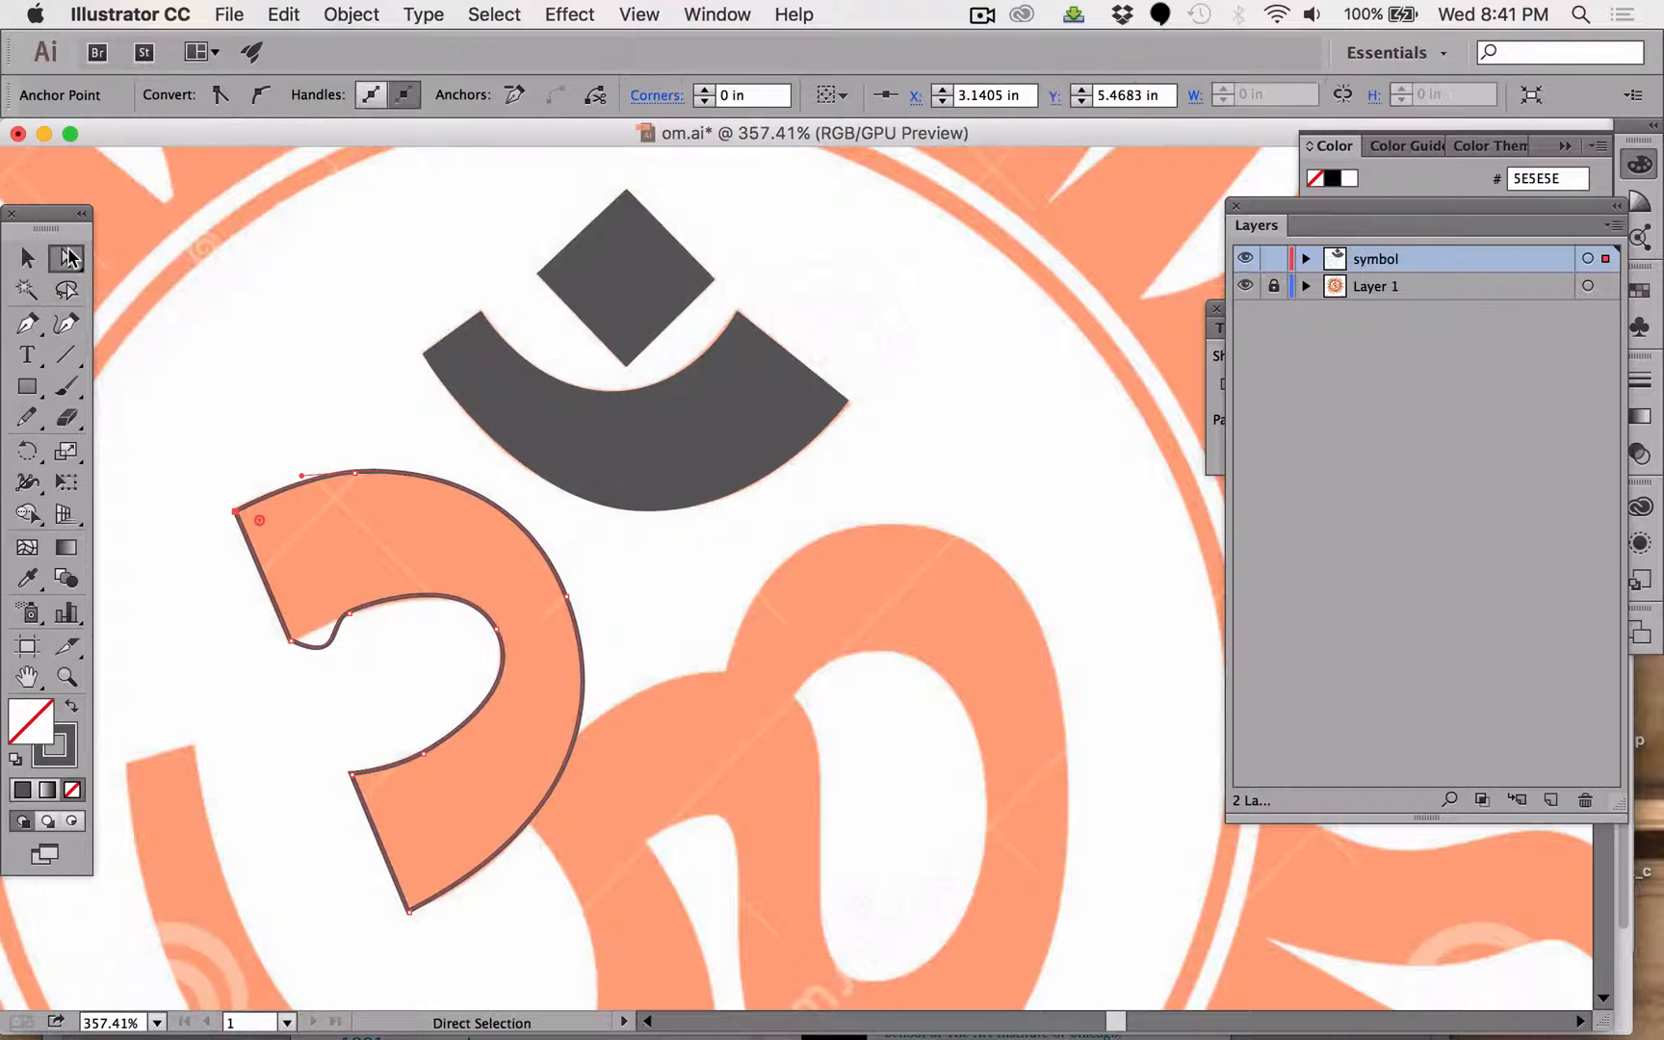
left_click(321, 648)
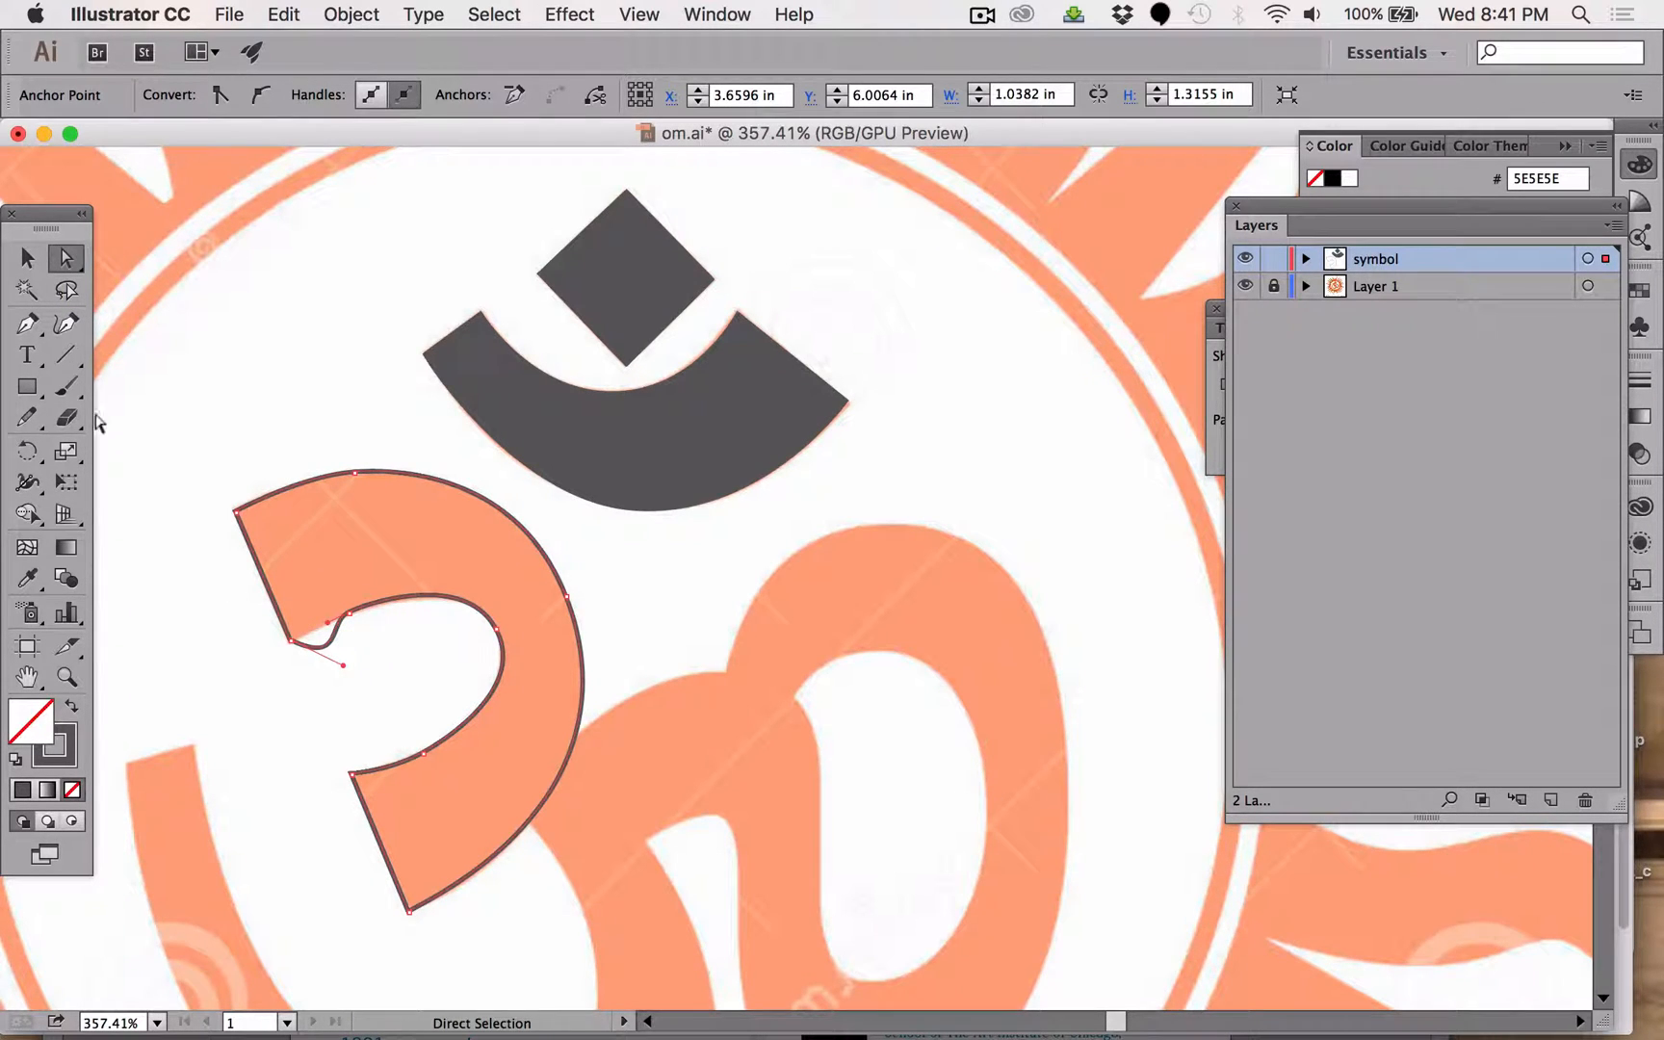
left_click(28, 326)
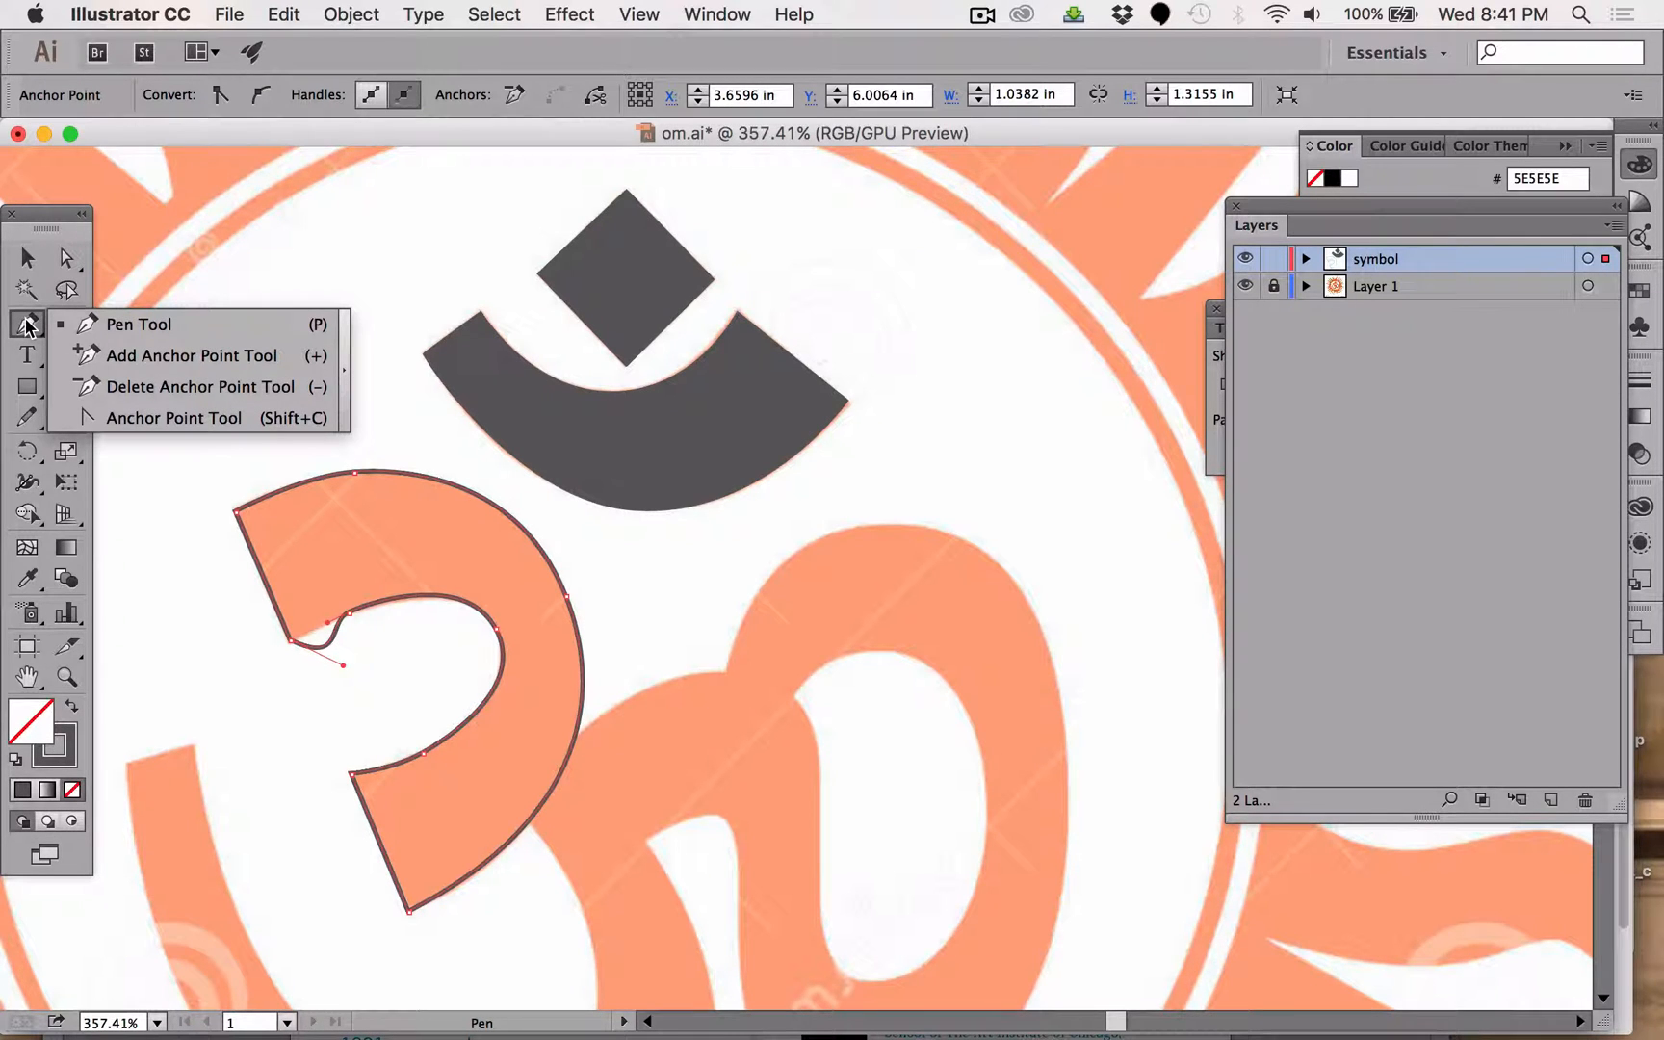
left_click(157, 416)
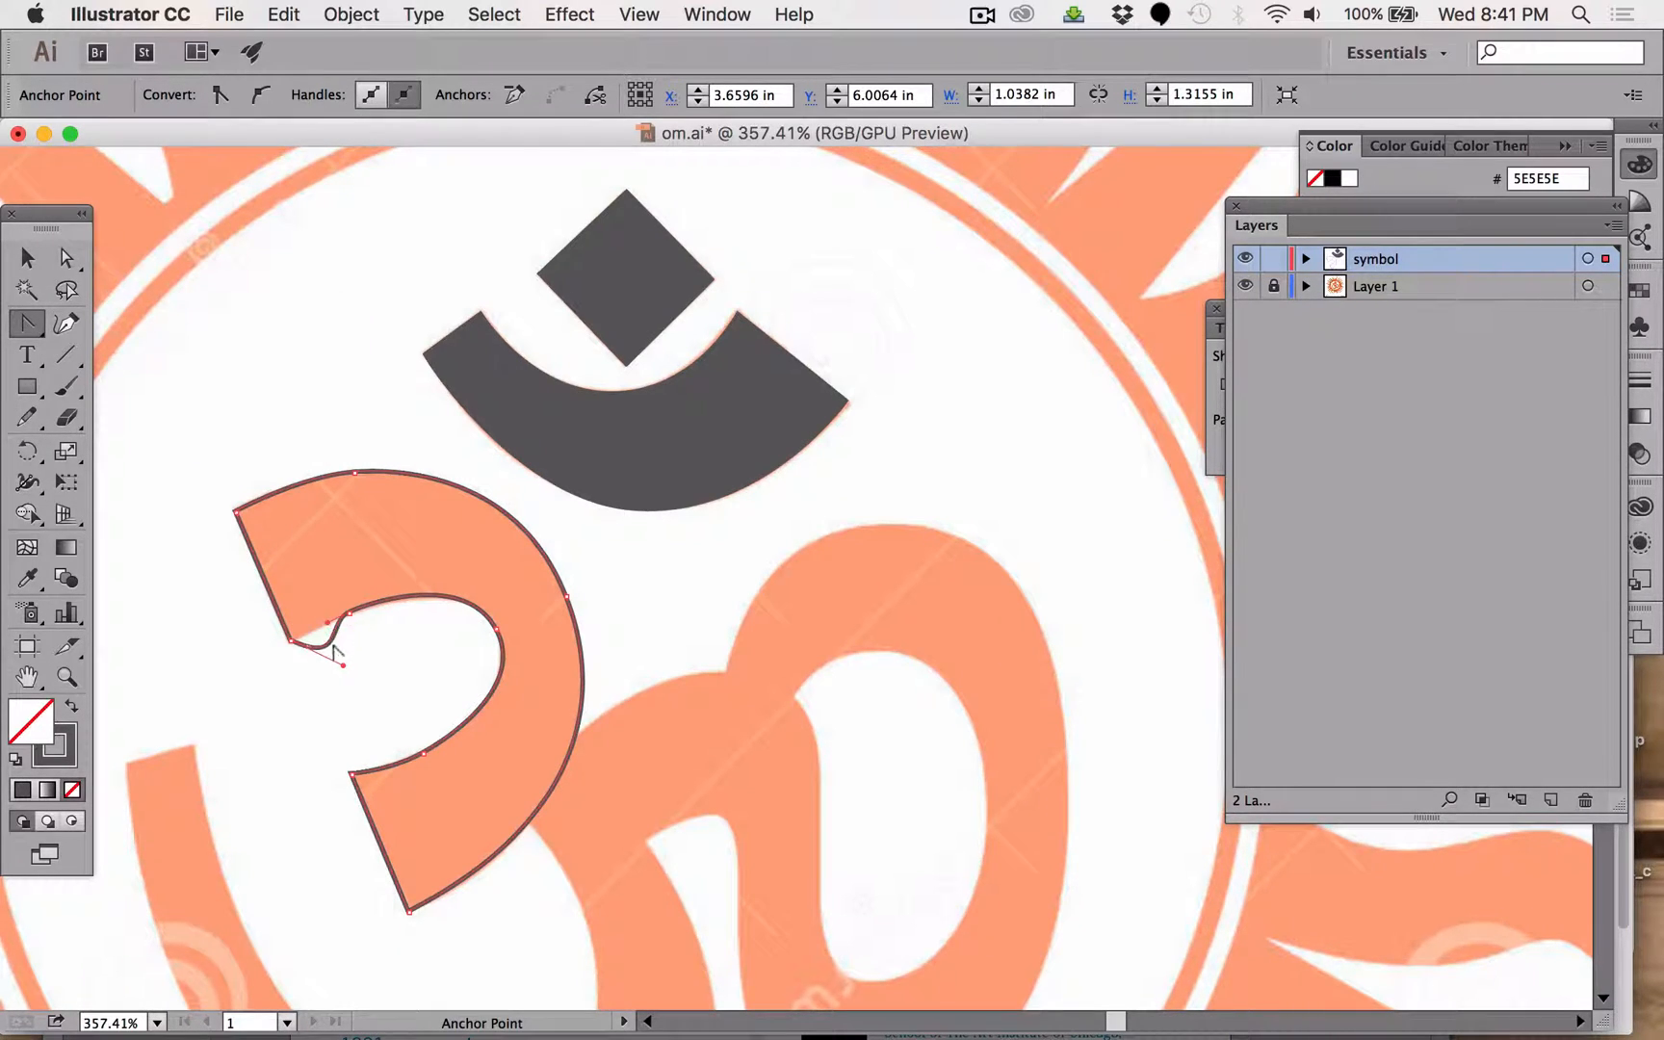
left_click(287, 640)
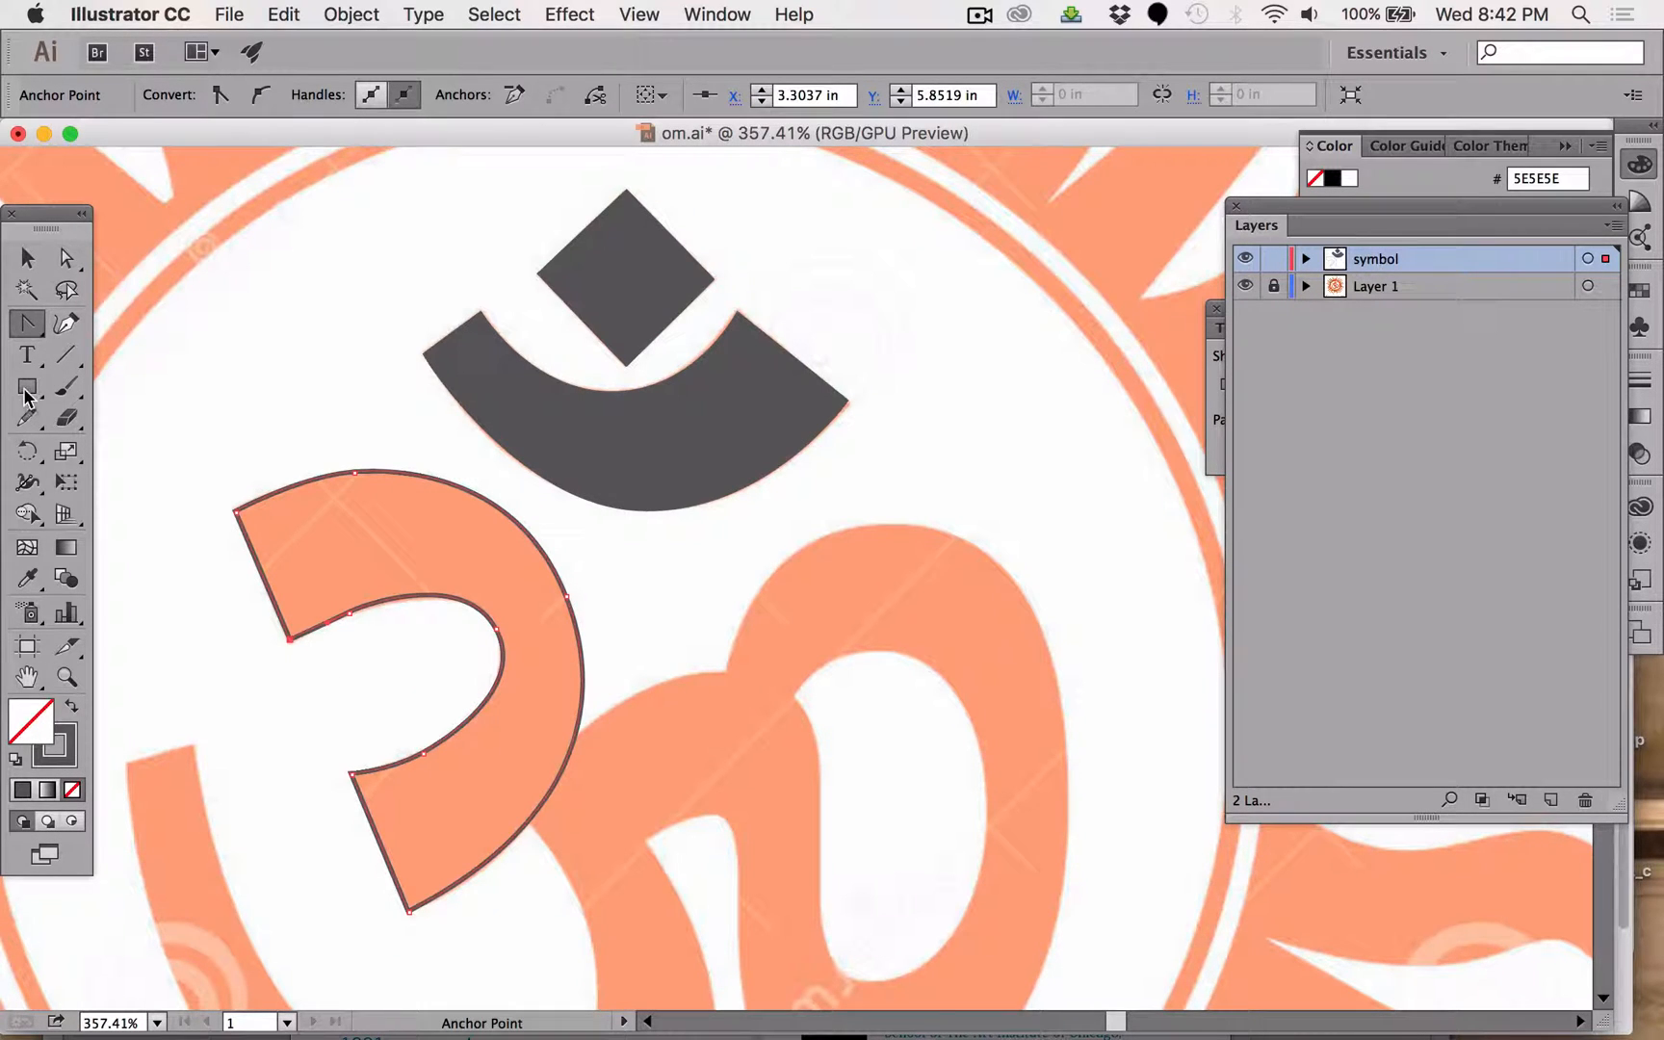
Draw a tall ellipse in the empty area beside the crescent and convert its top anchor to a corner point.
left_click_drag(27, 394, 101, 445)
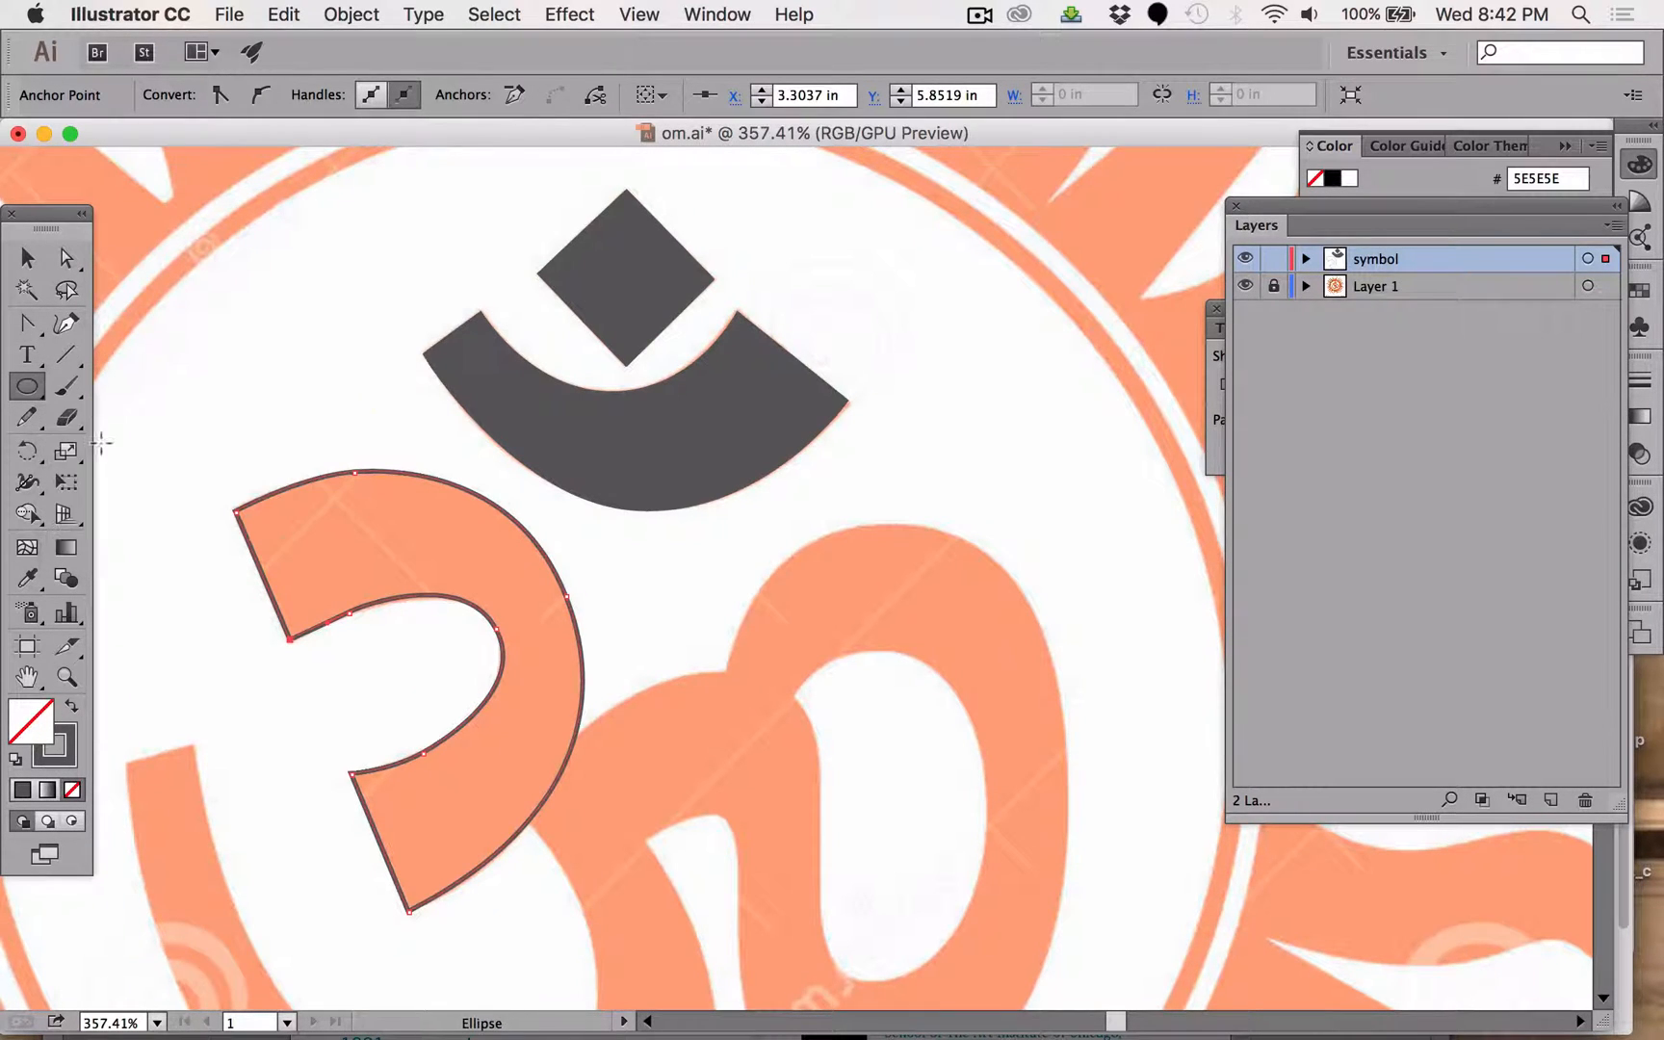
left_click_drag(933, 320, 1063, 546)
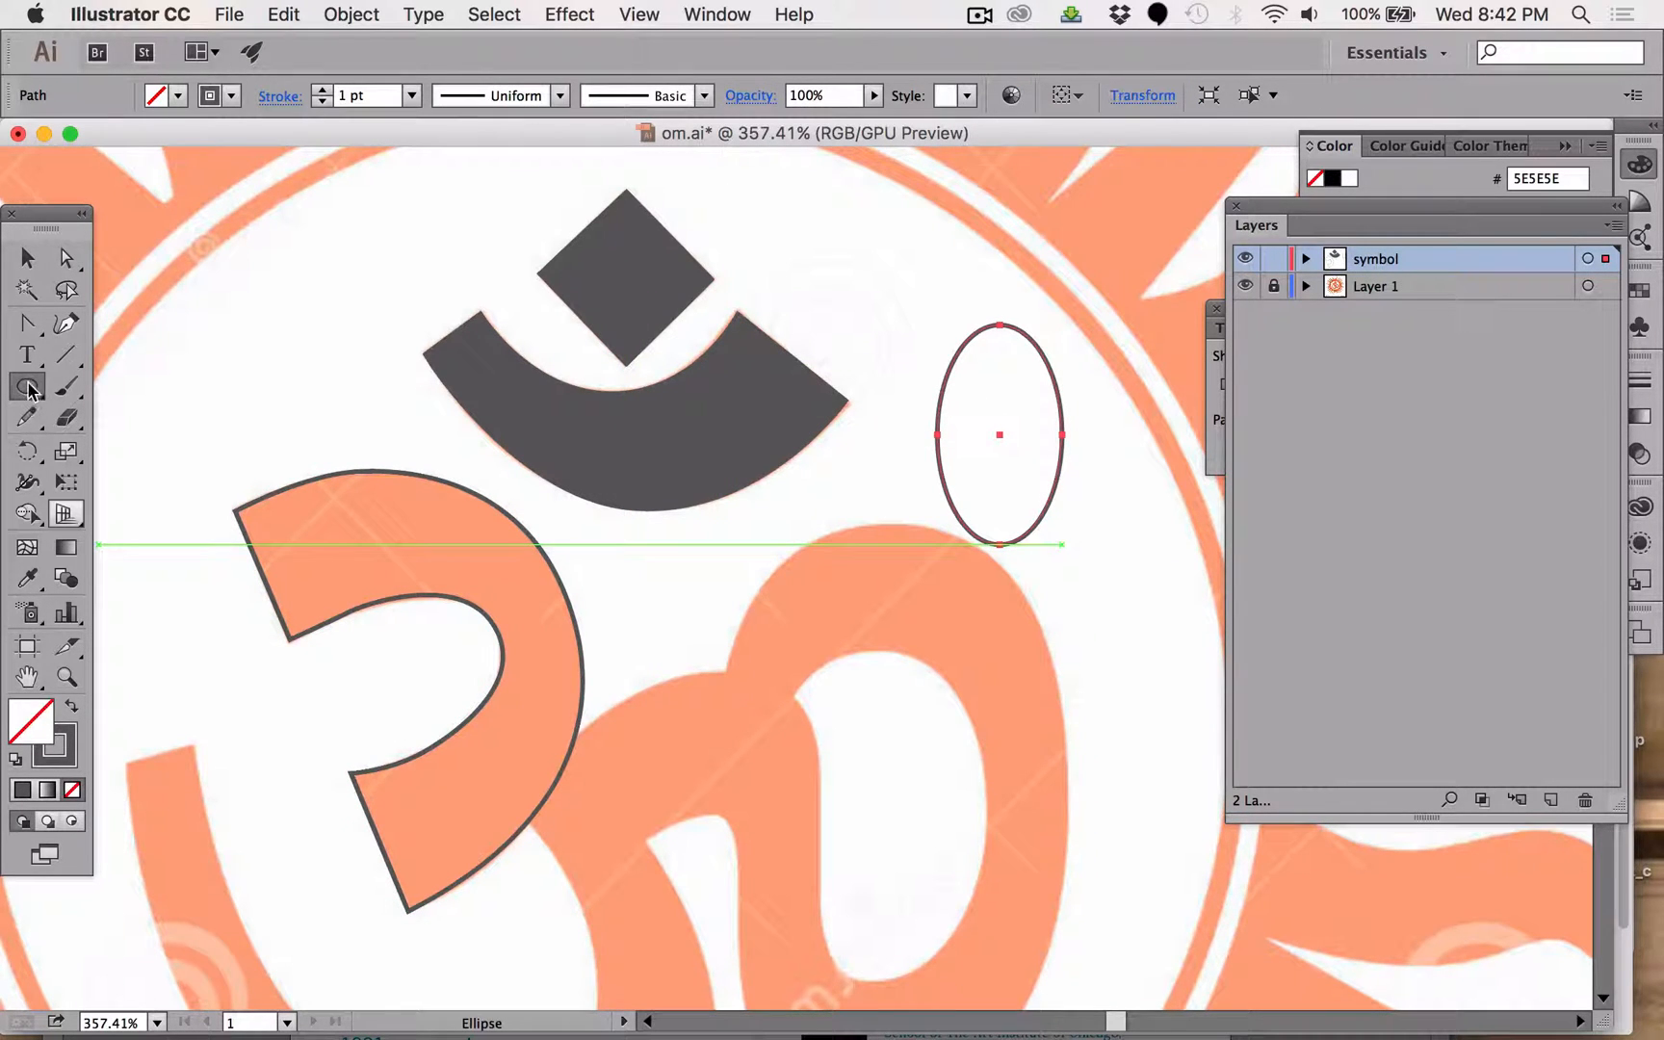
left_click(66, 257)
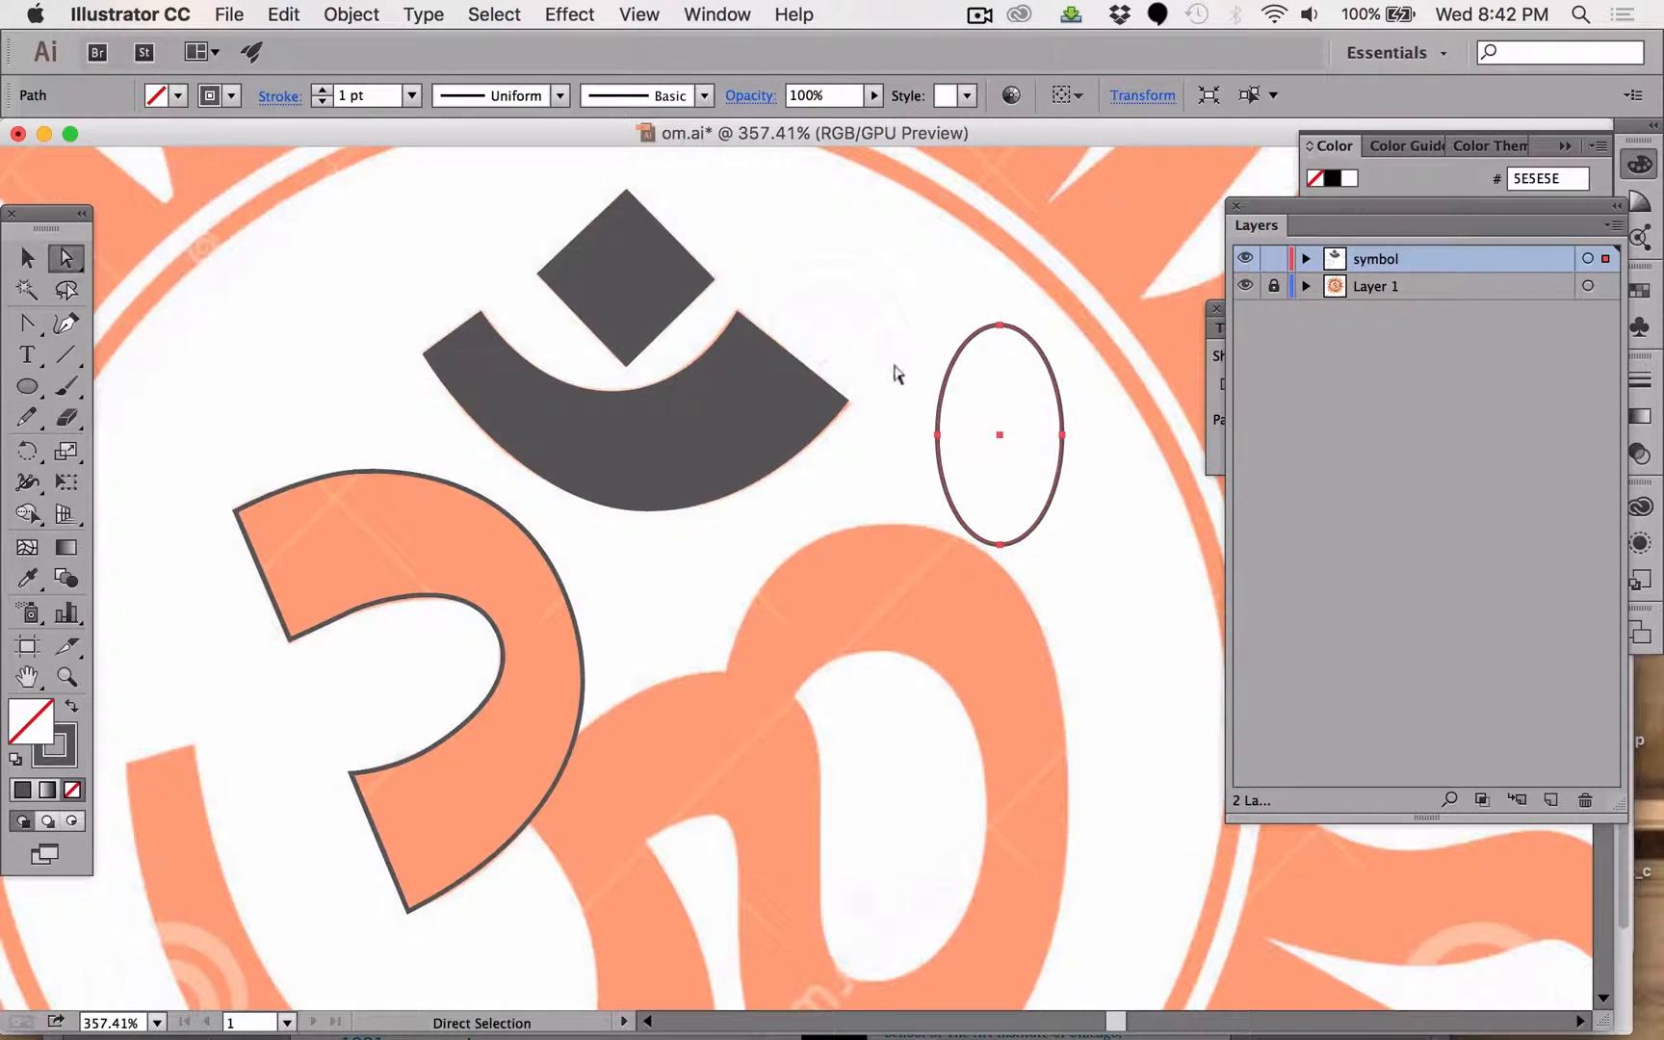
left_click(998, 320)
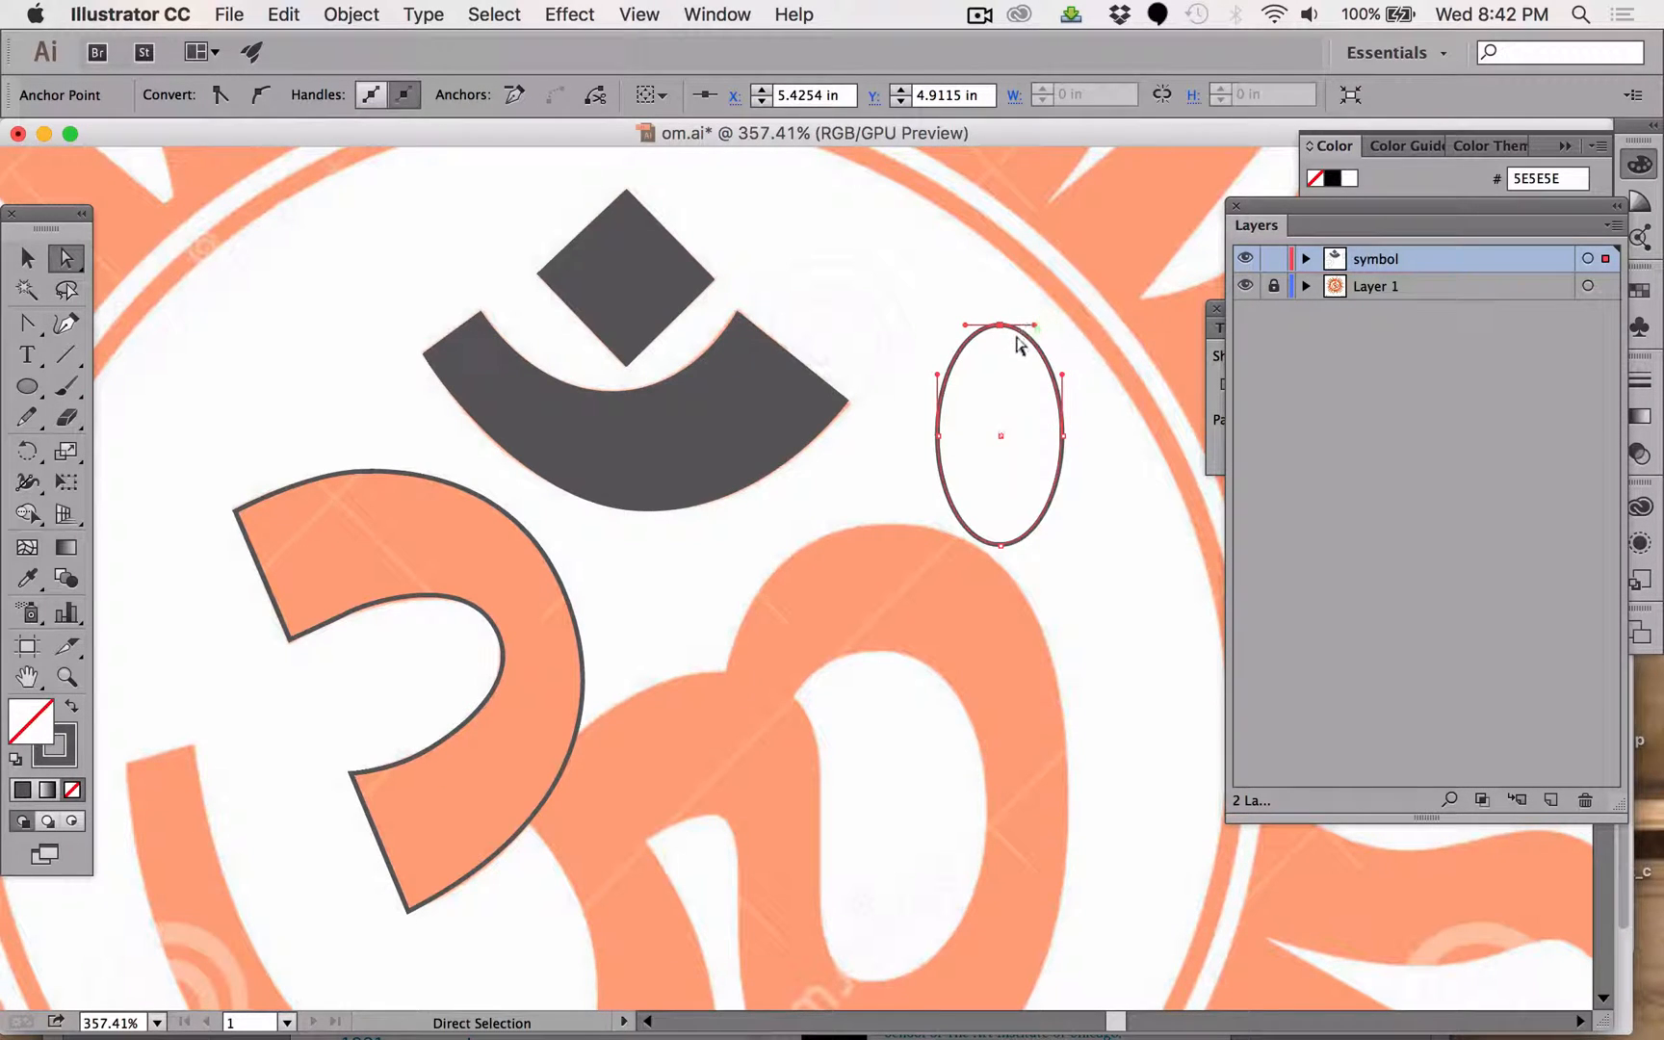
left_click(27, 323)
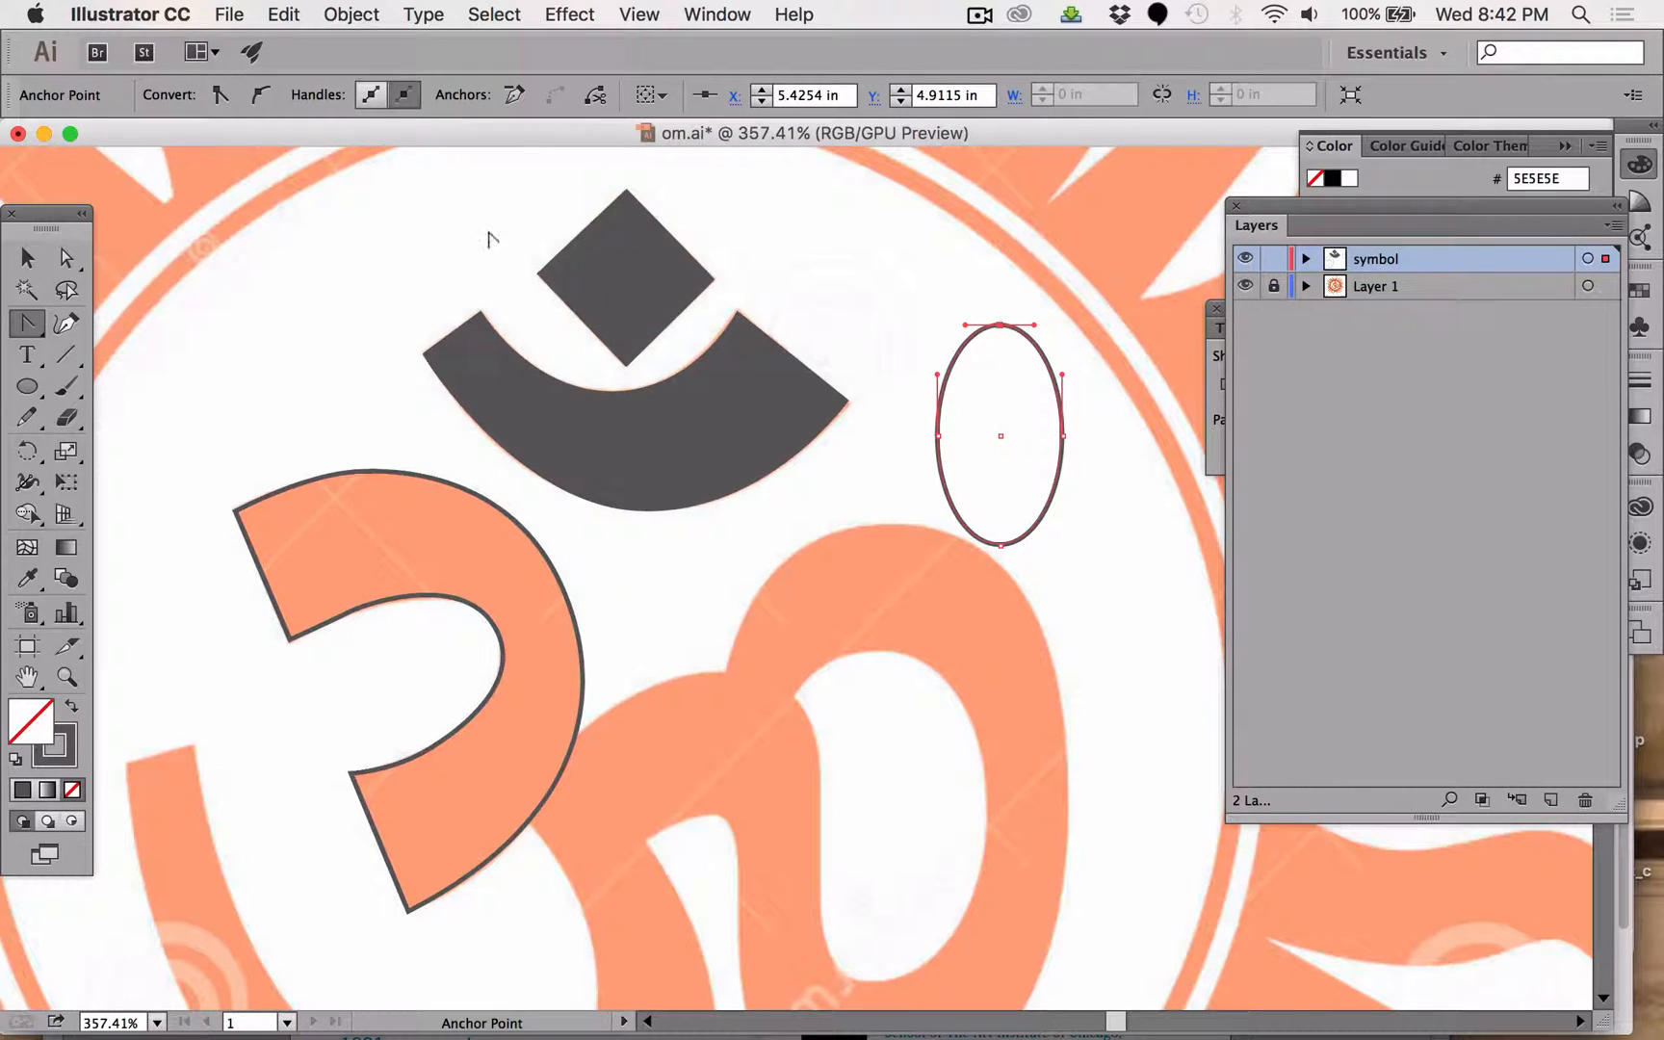
left_click(995, 324)
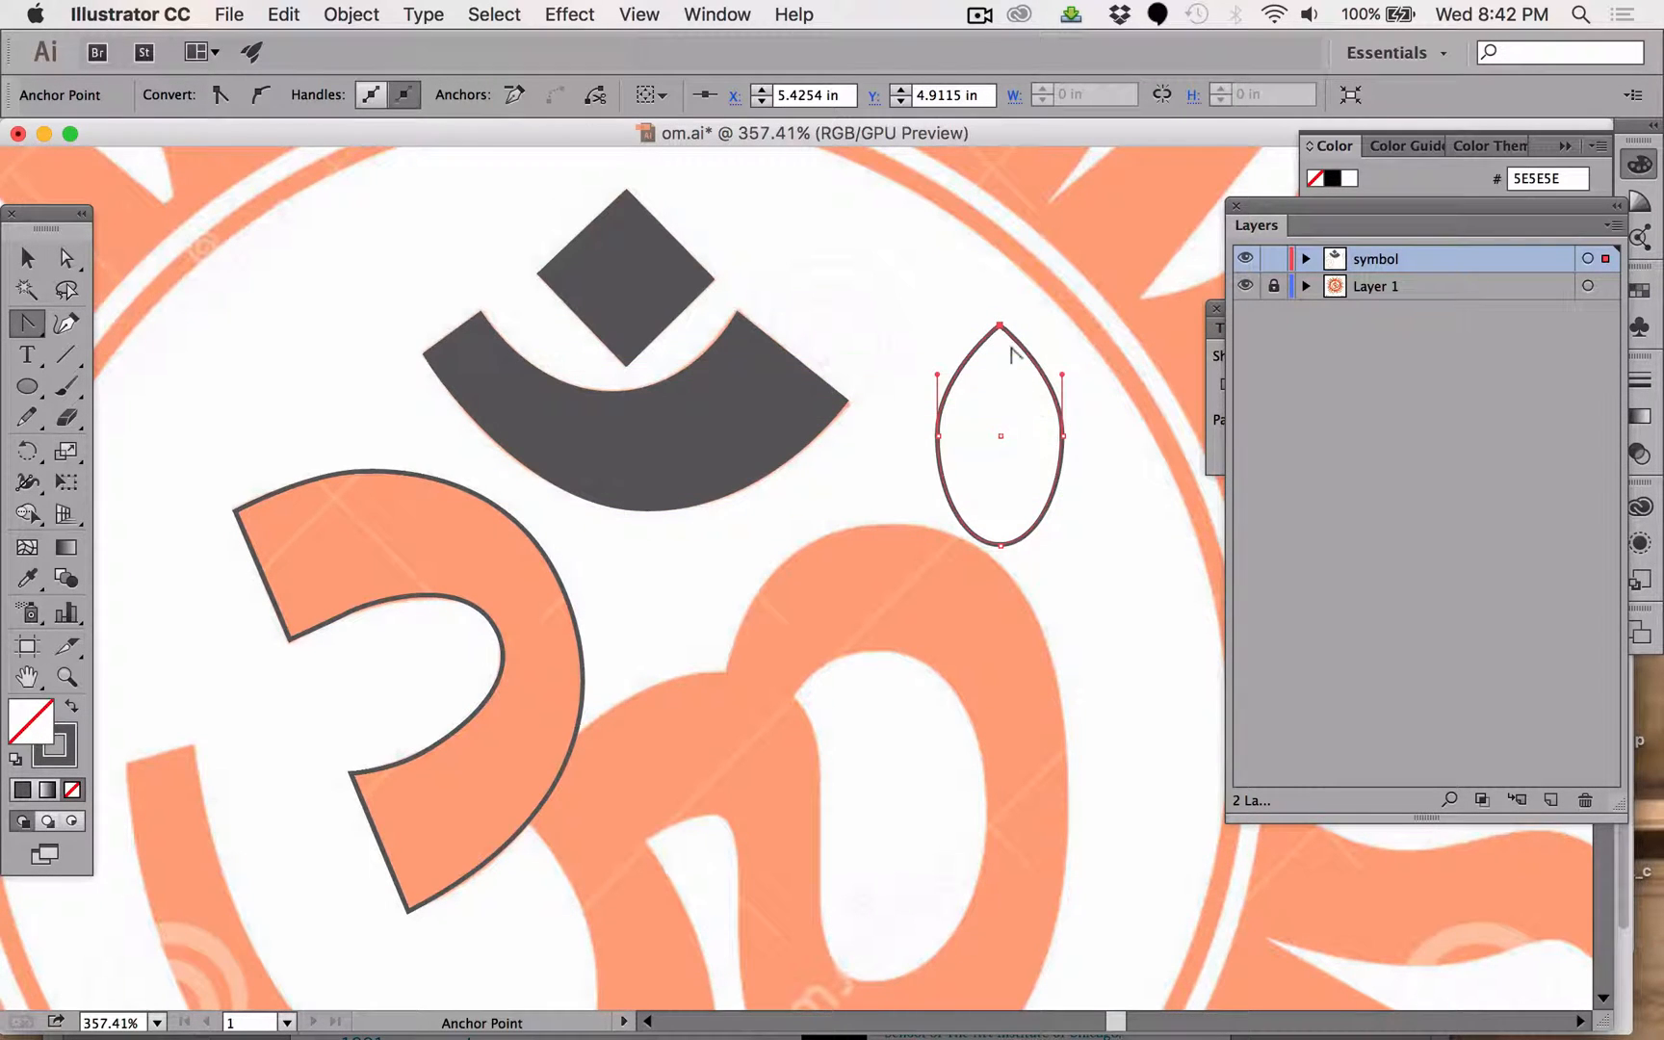
Pull direction handles from the ellipse's bottom anchor to flatten its base, and remove the practice ellipse.
mouse_move(1000, 324)
left_mouse_down()
mouse_move(1044, 313)
mouse_move(1141, 337)
mouse_move(1006, 308)
mouse_move(995, 322)
left_mouse_up()
left_click_drag(999, 544, 907, 541)
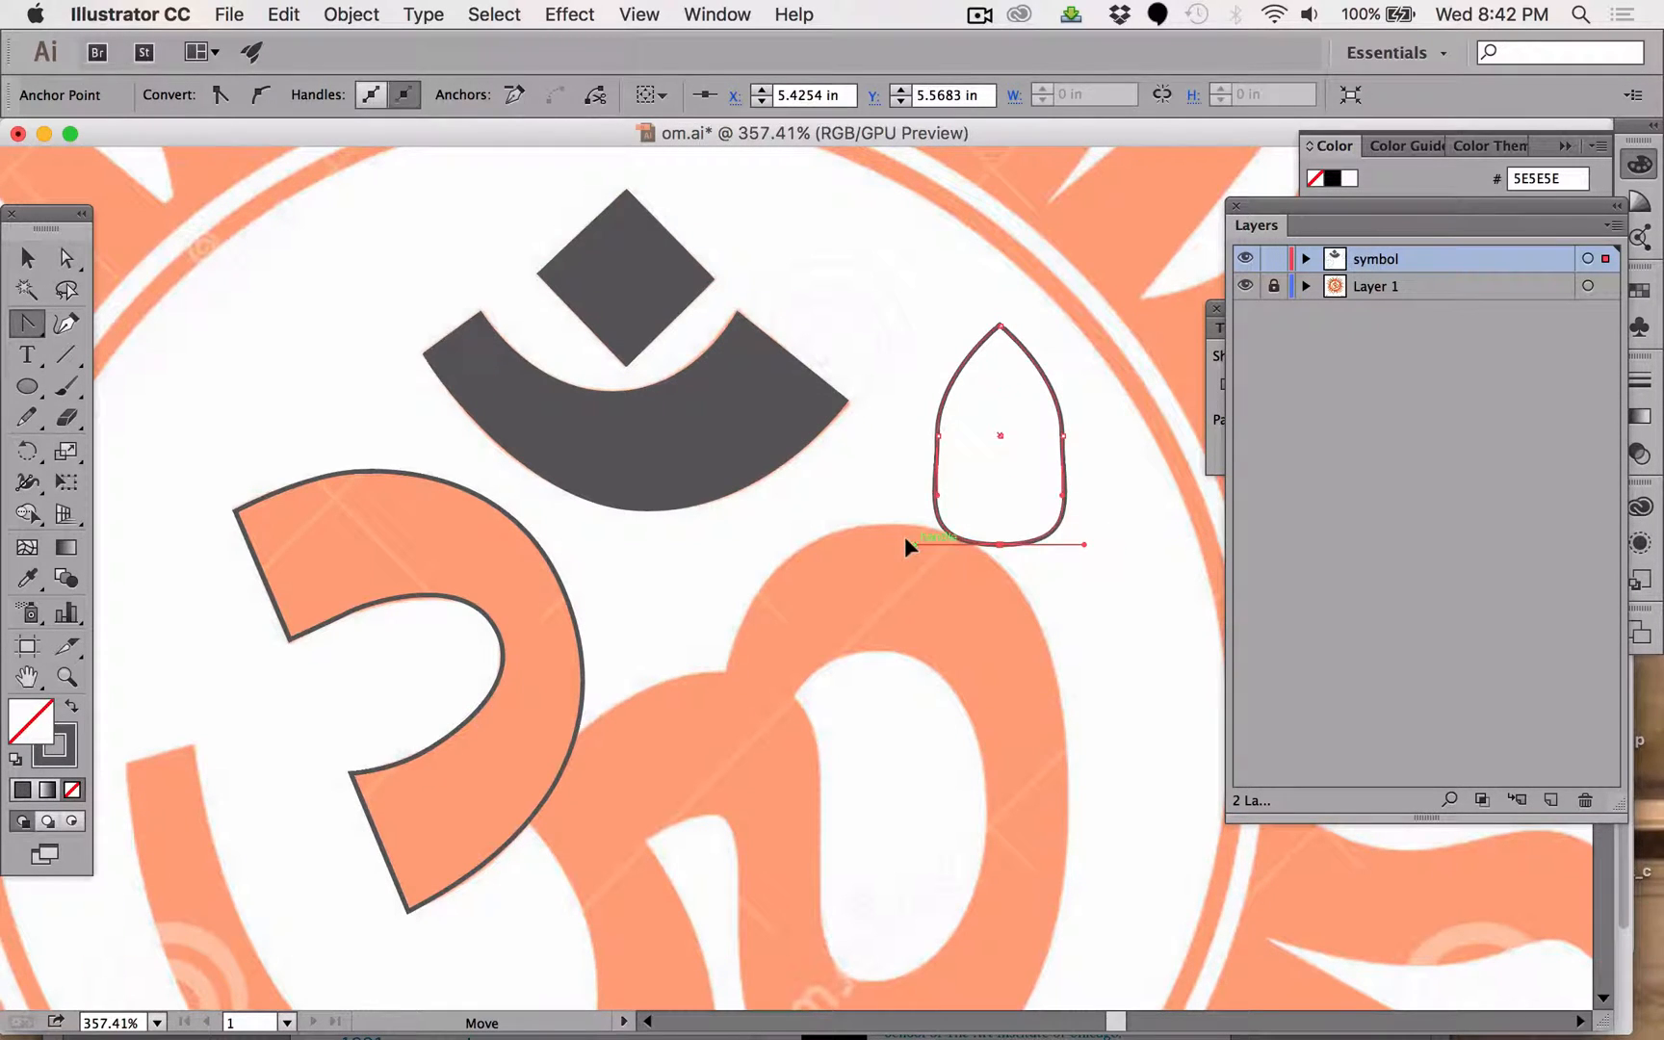
left_click(906, 537)
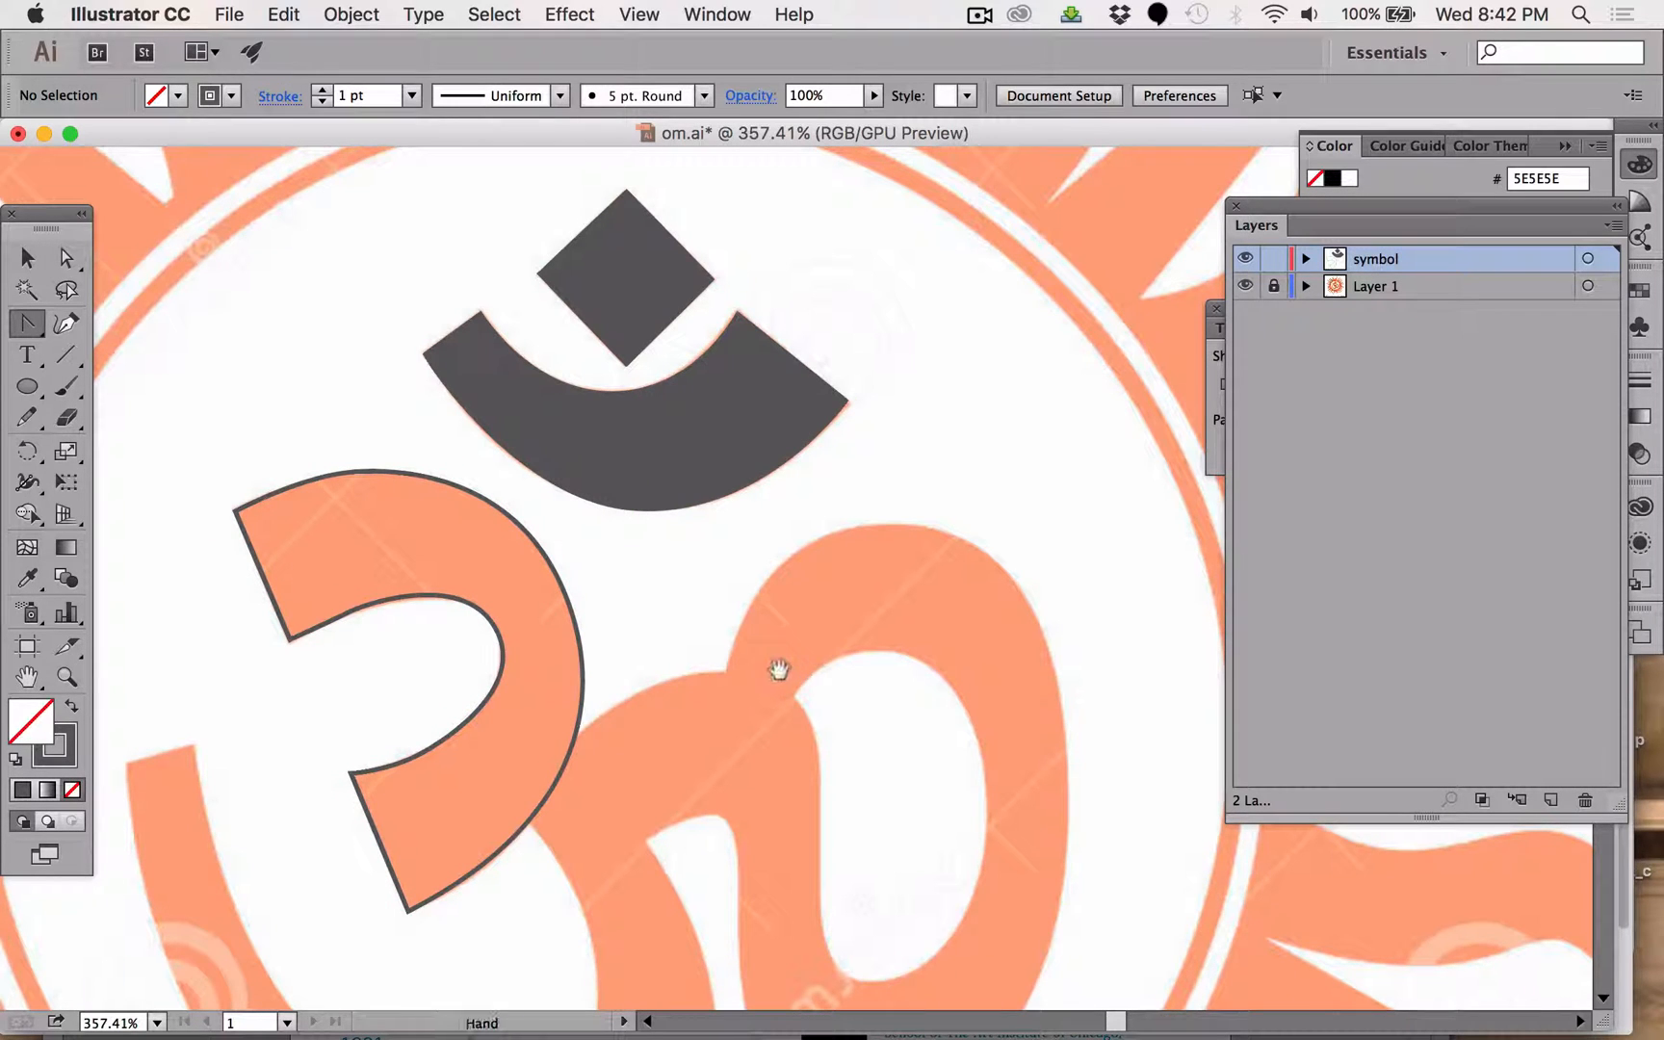
Detach the pen tool group as a floating set and activate the Pen tool.
left_click_drag(776, 669, 716, 392)
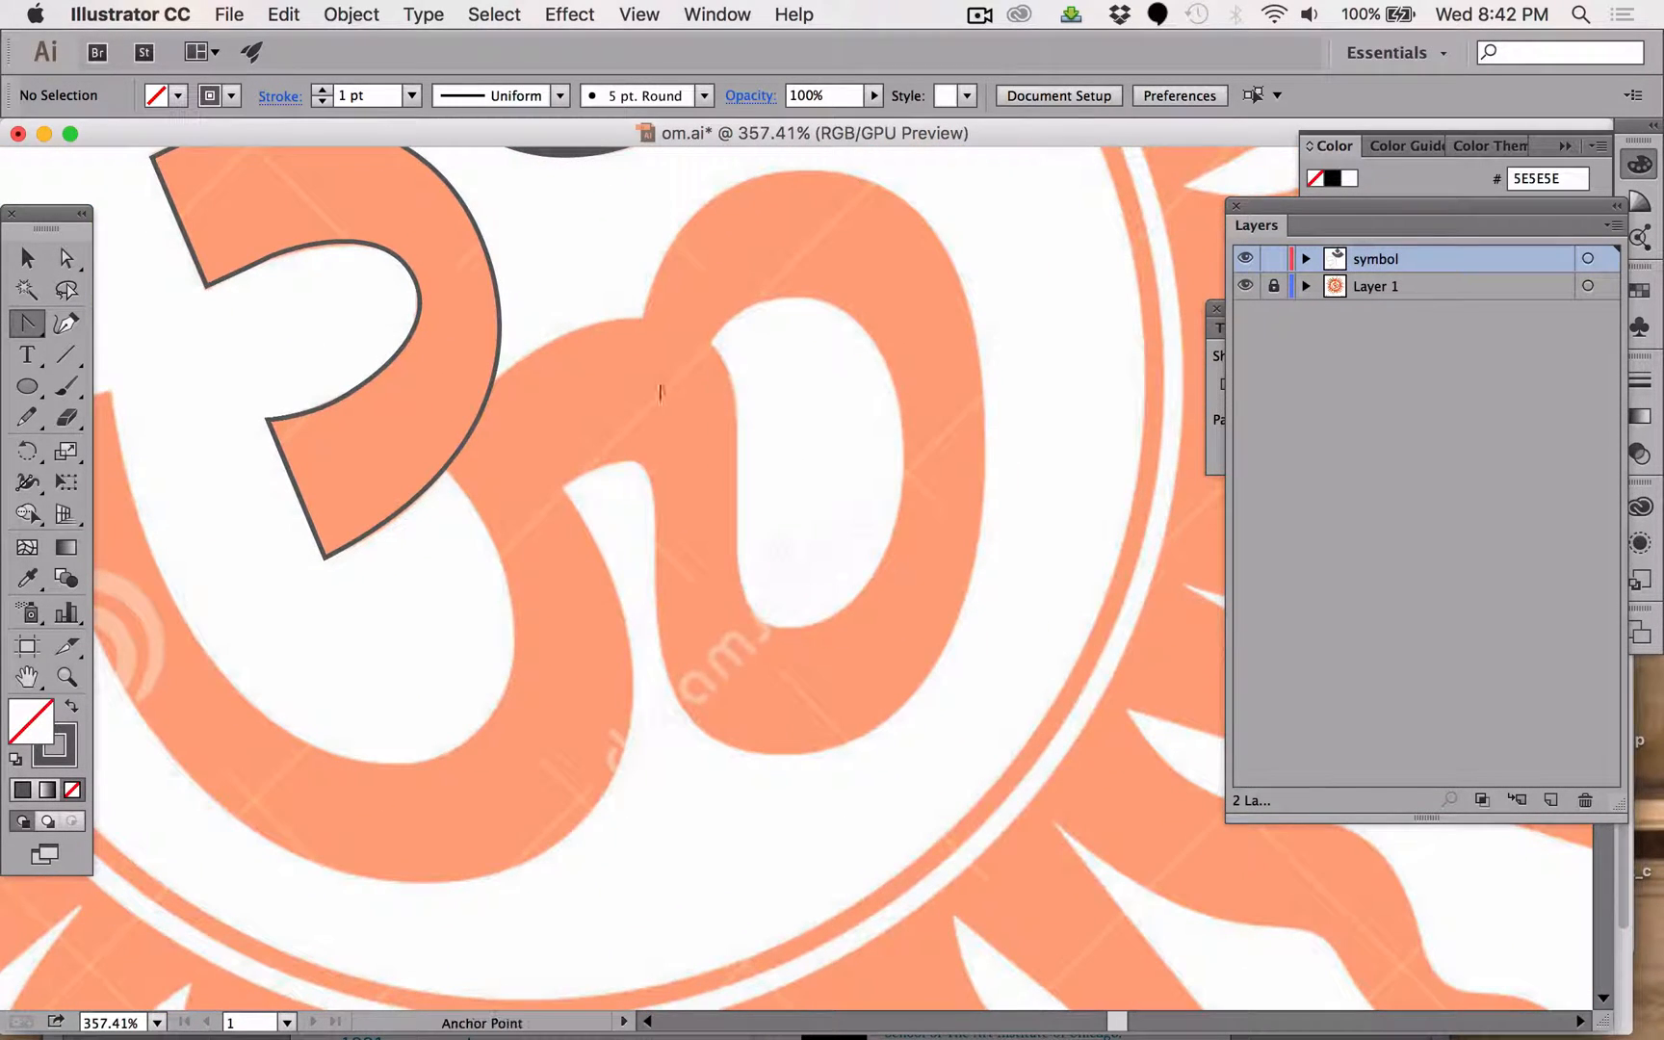
left_click_drag(30, 327, 349, 351)
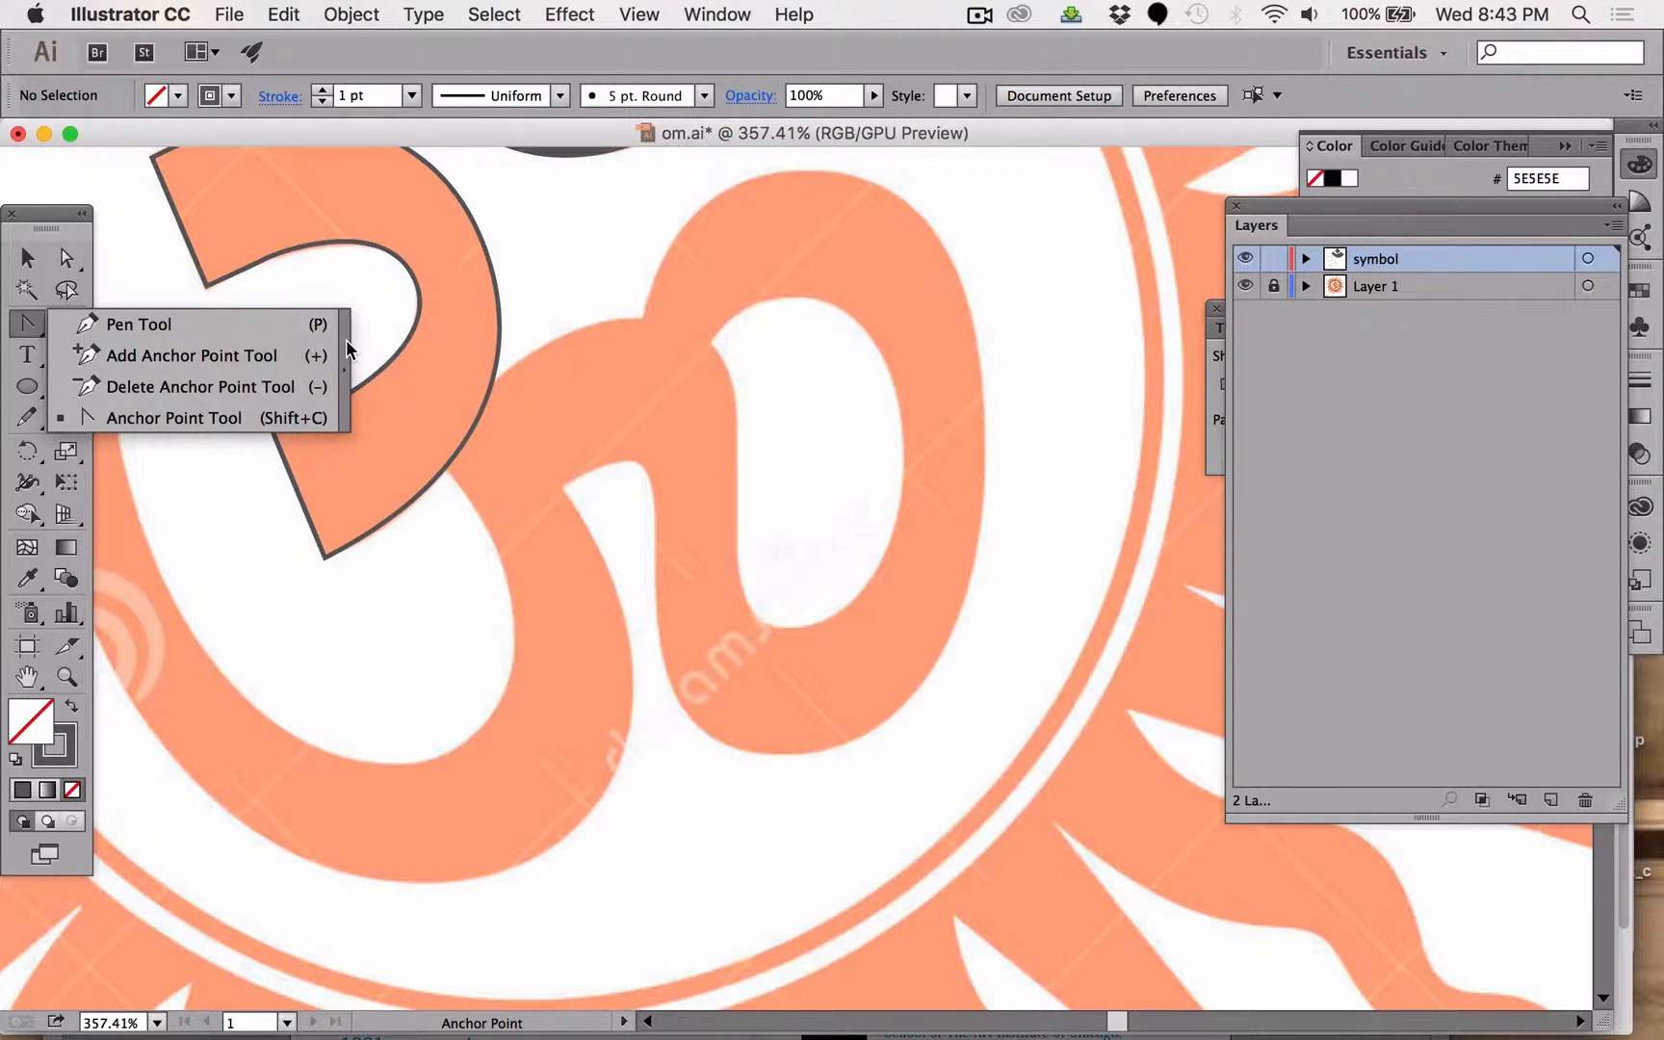
left_click_drag(346, 339, 721, 220)
left_click(652, 274)
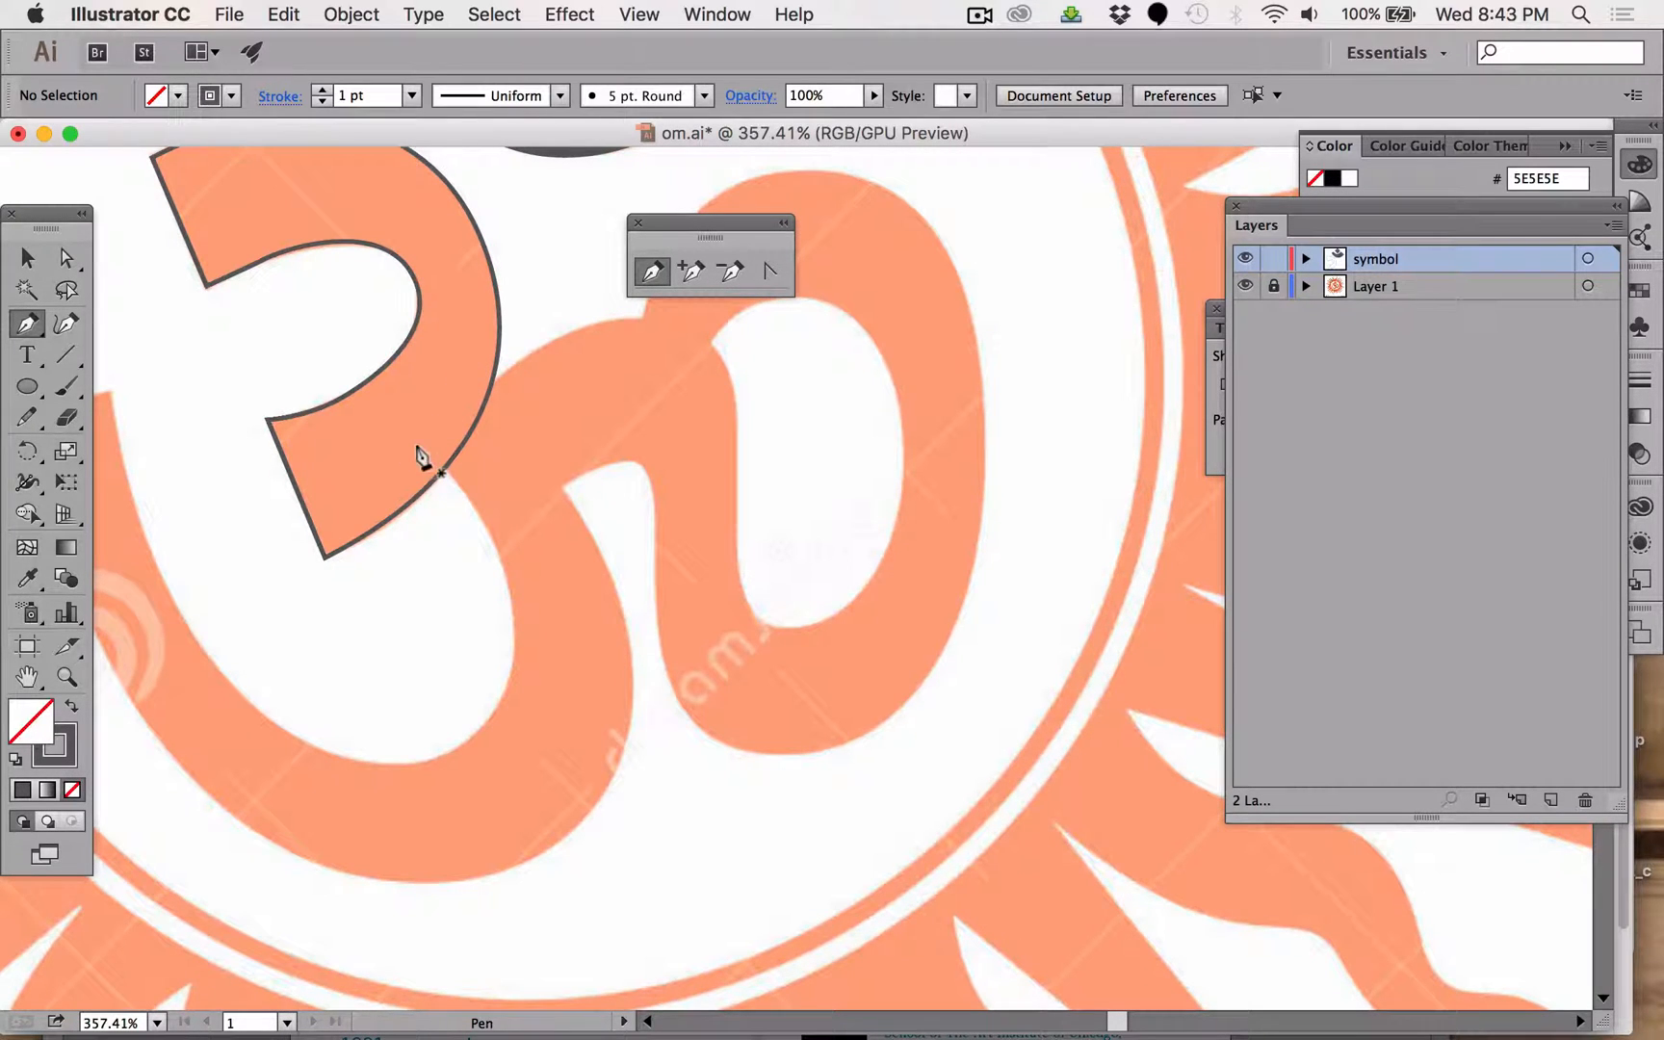
left_click_drag(429, 451, 458, 743)
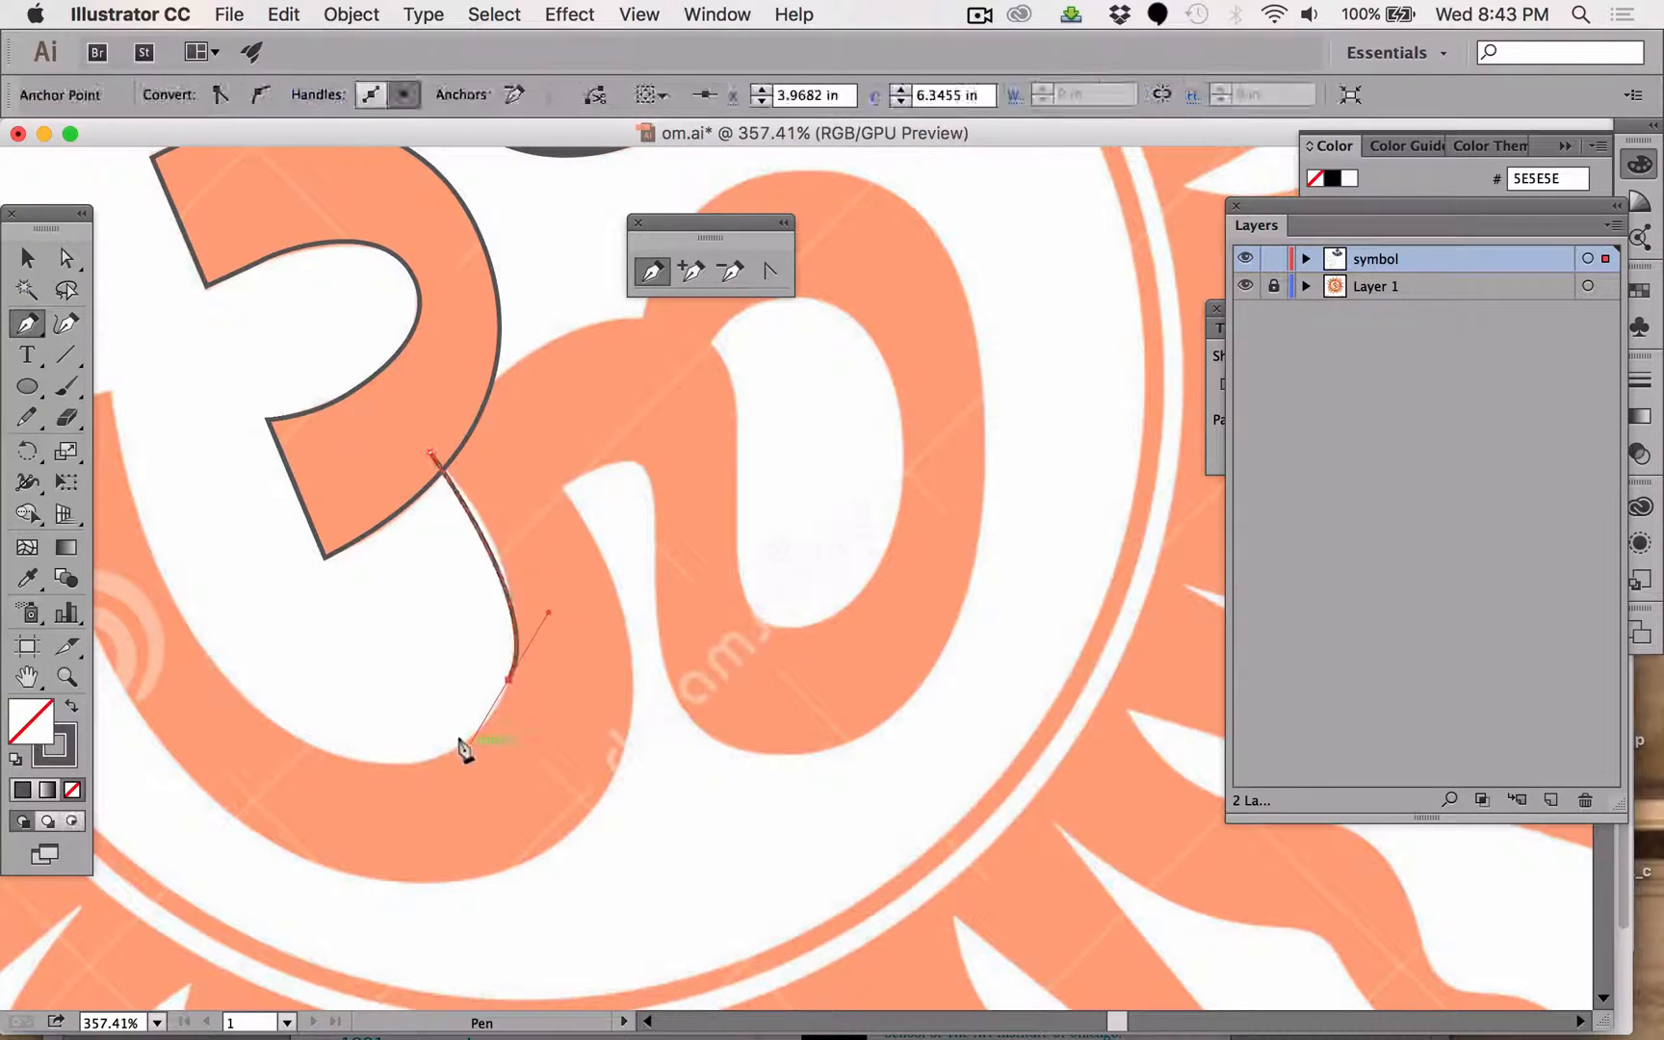
key("super+z")
left_click(459, 744, "super")
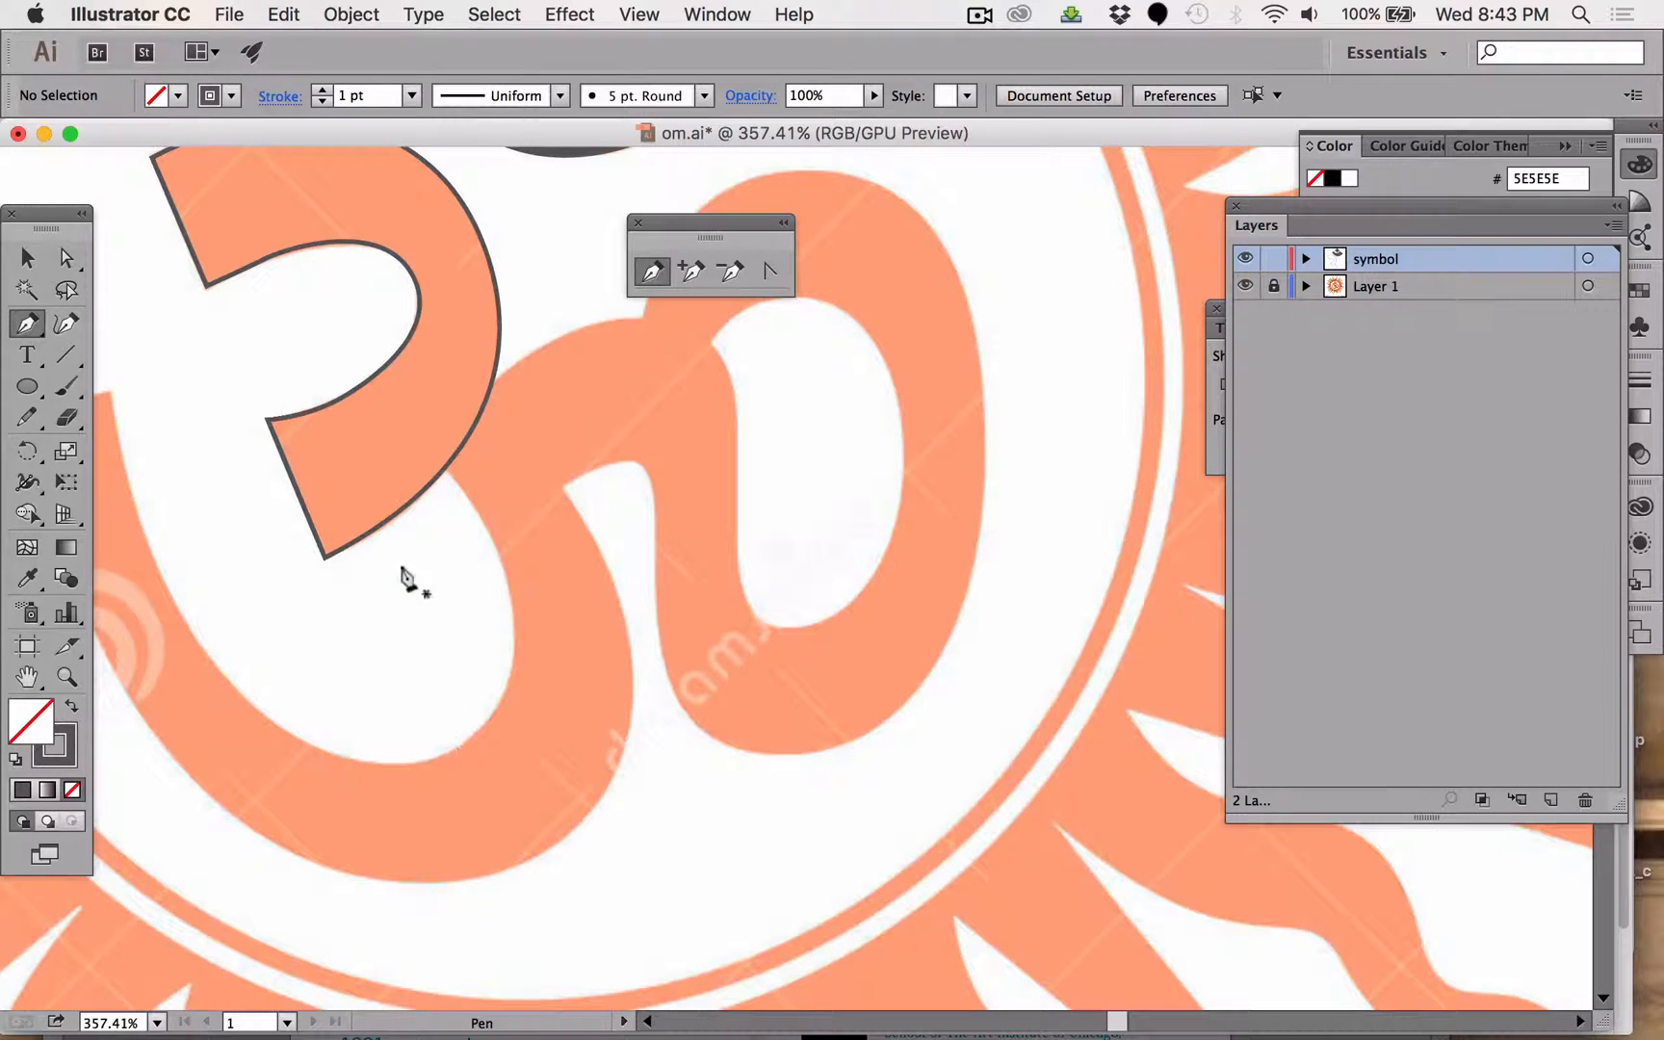
Trace the lower bowl's inner curve with the Pen tool from inside the upper stroke around to the inner corner of its left tip.
left_click(429, 450)
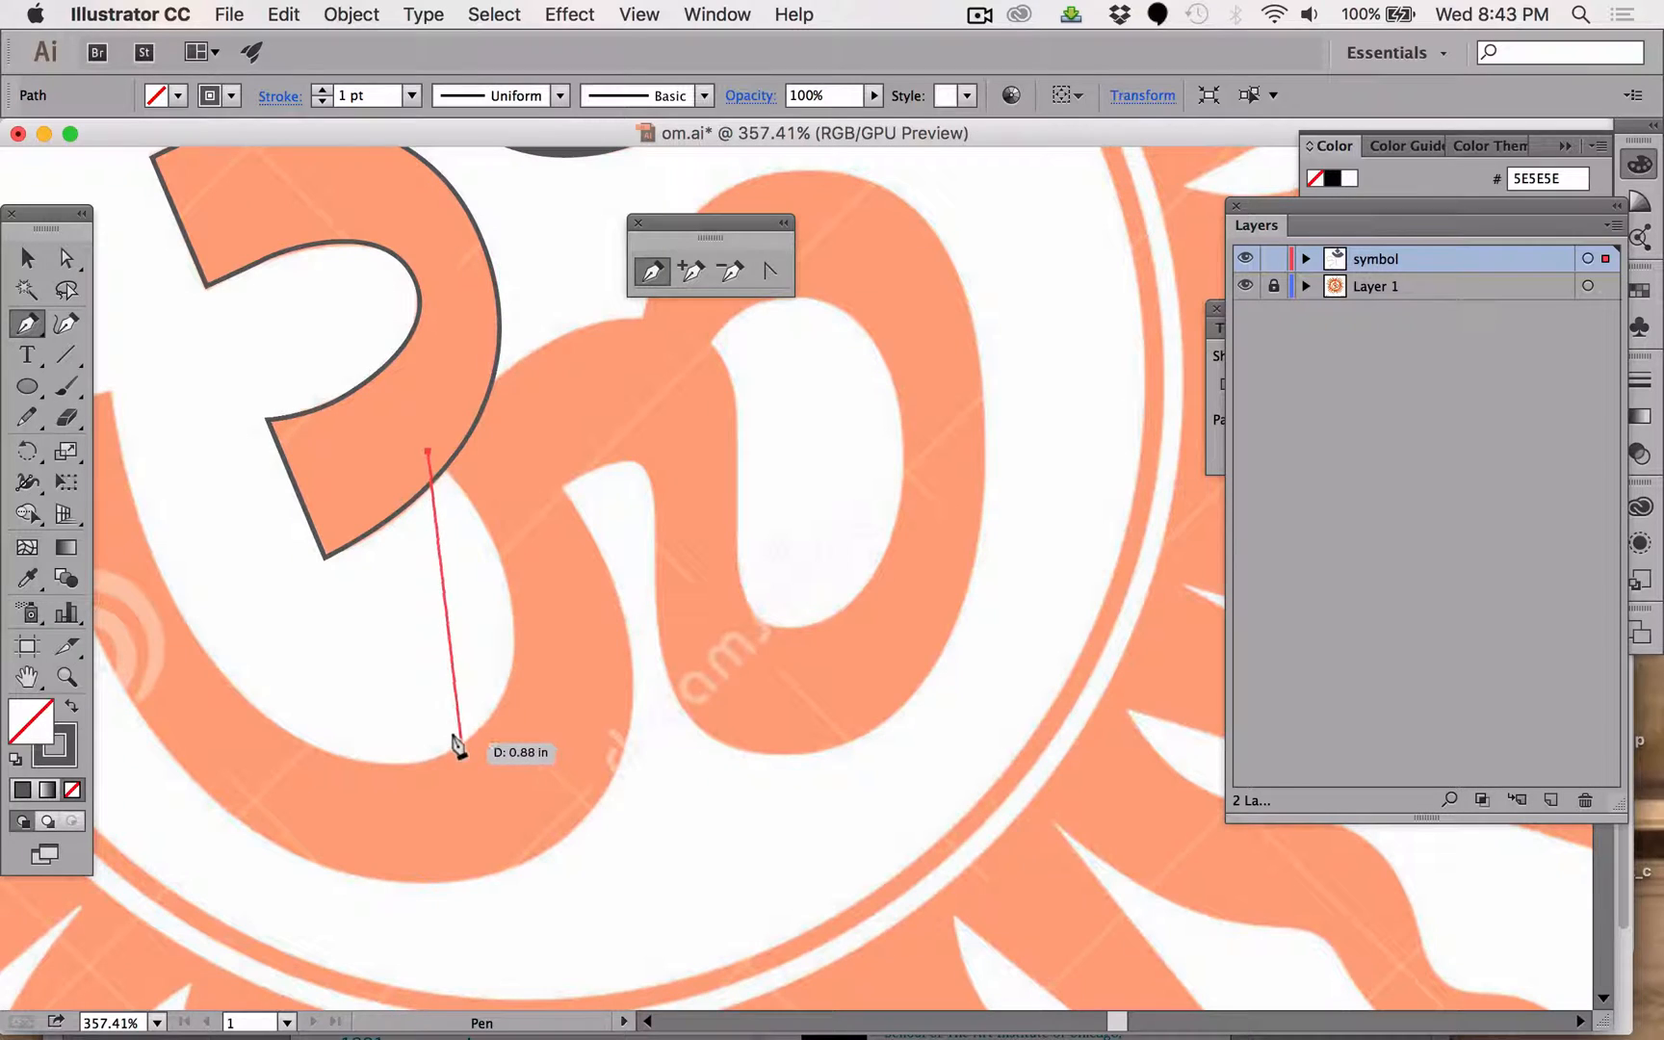
left_click_drag(462, 743, 309, 854)
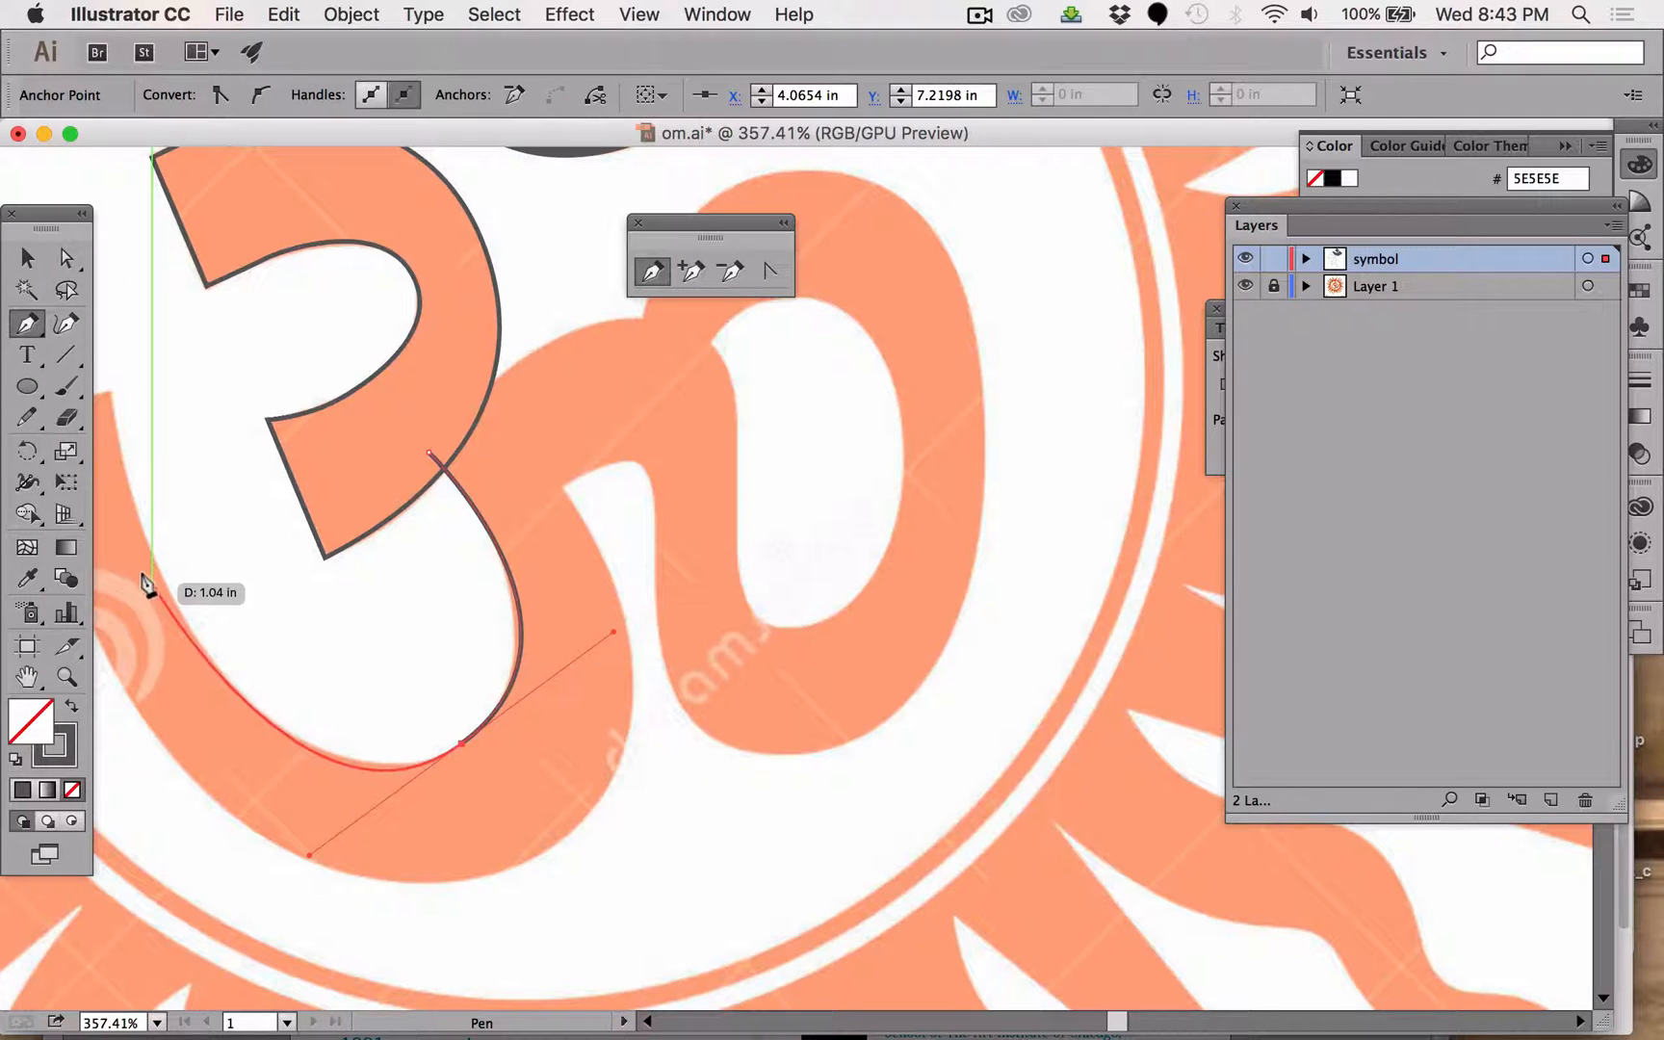
left_click_drag(145, 557, 127, 507)
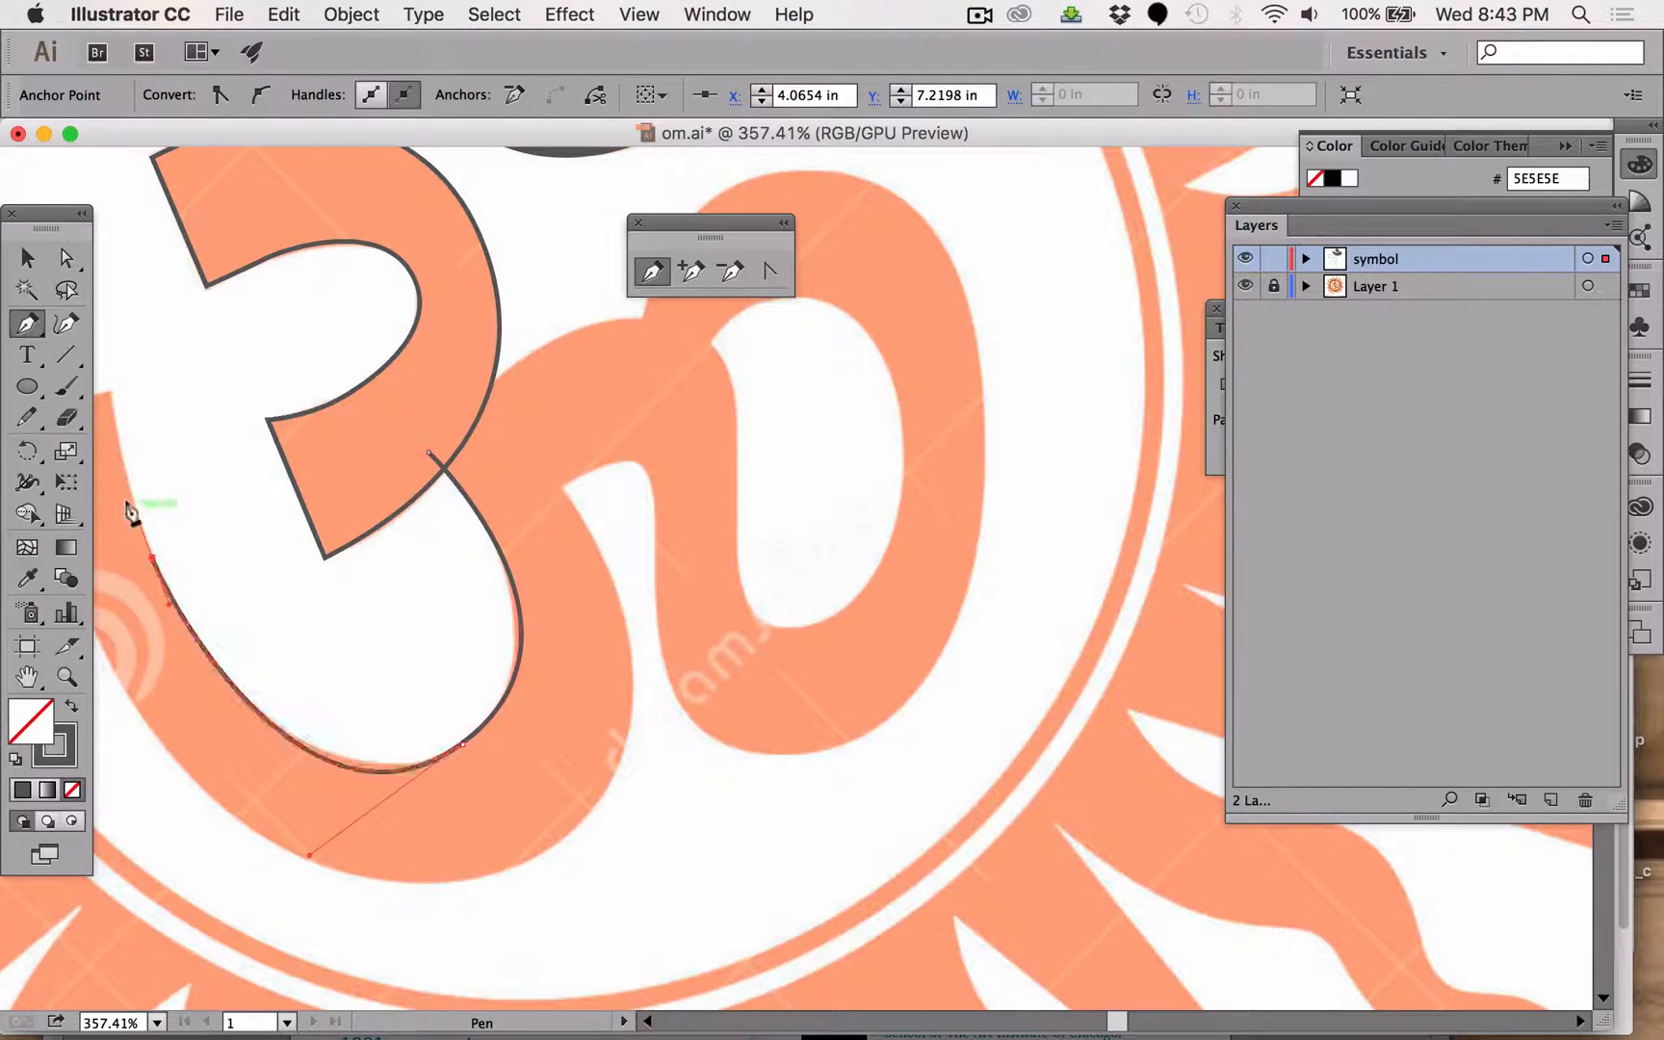
left_click(110, 387)
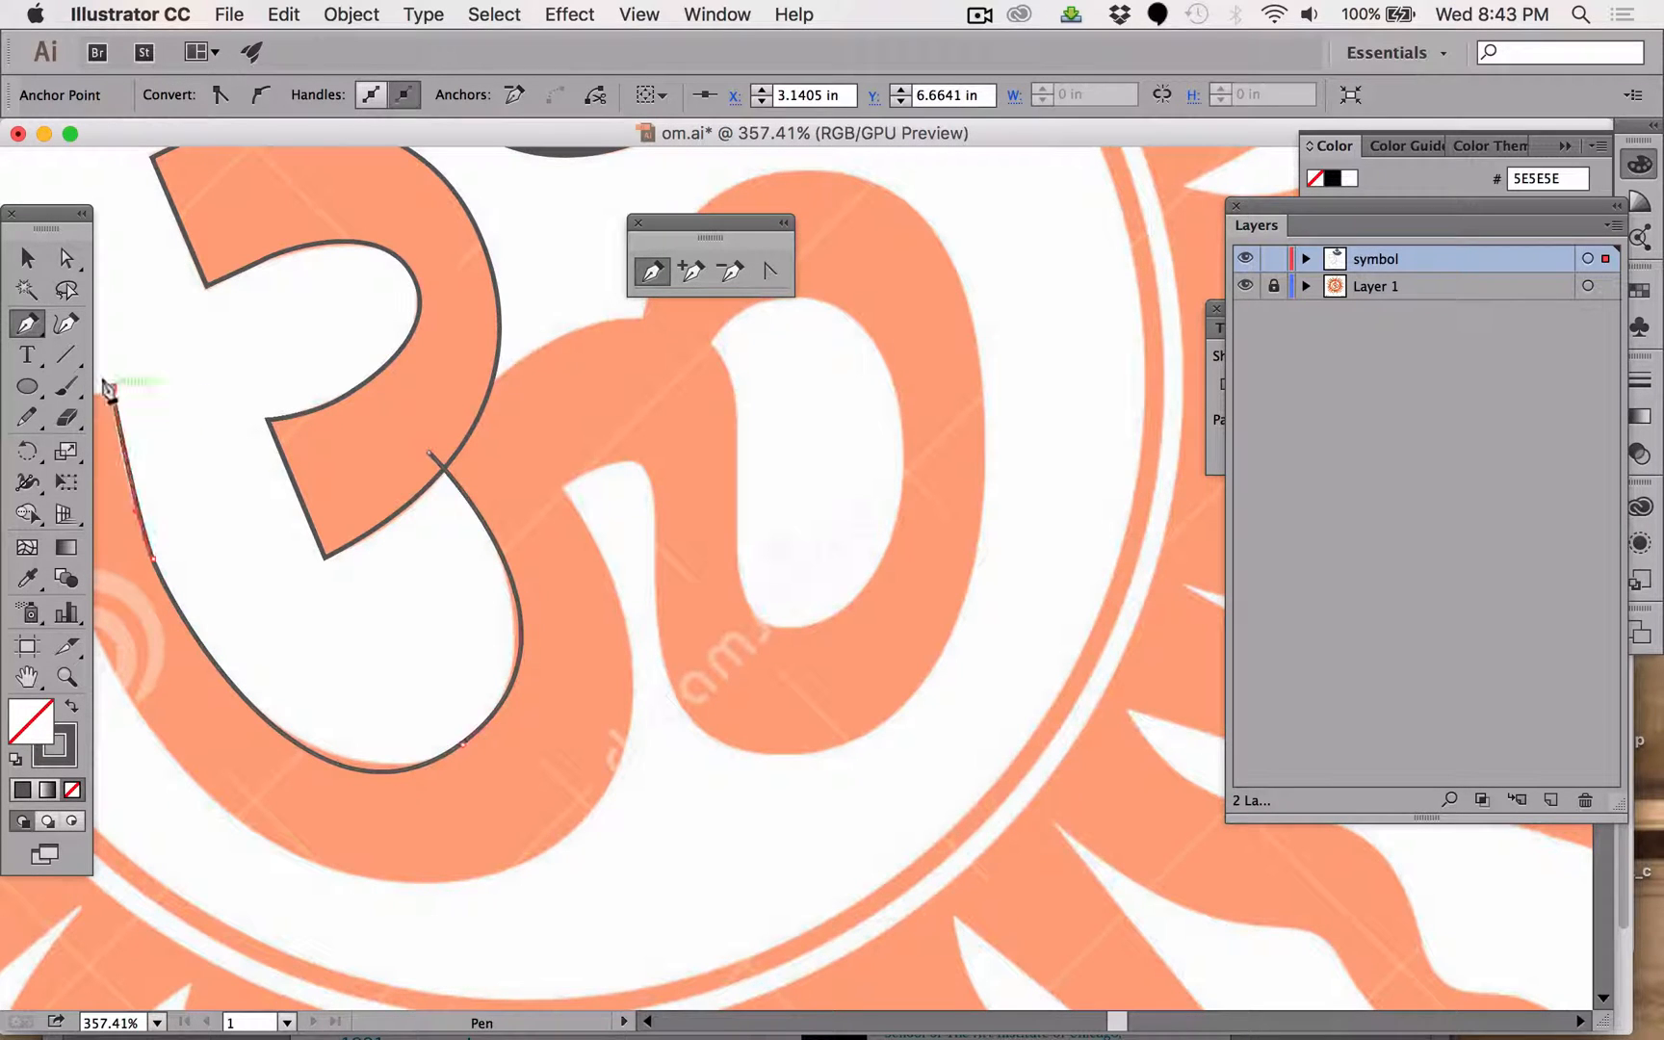
Resume the bowl path at the left tip's inner corner and add a straight edge to the tip's outer corner.
key("space")
left_click_drag(166, 377, 447, 327)
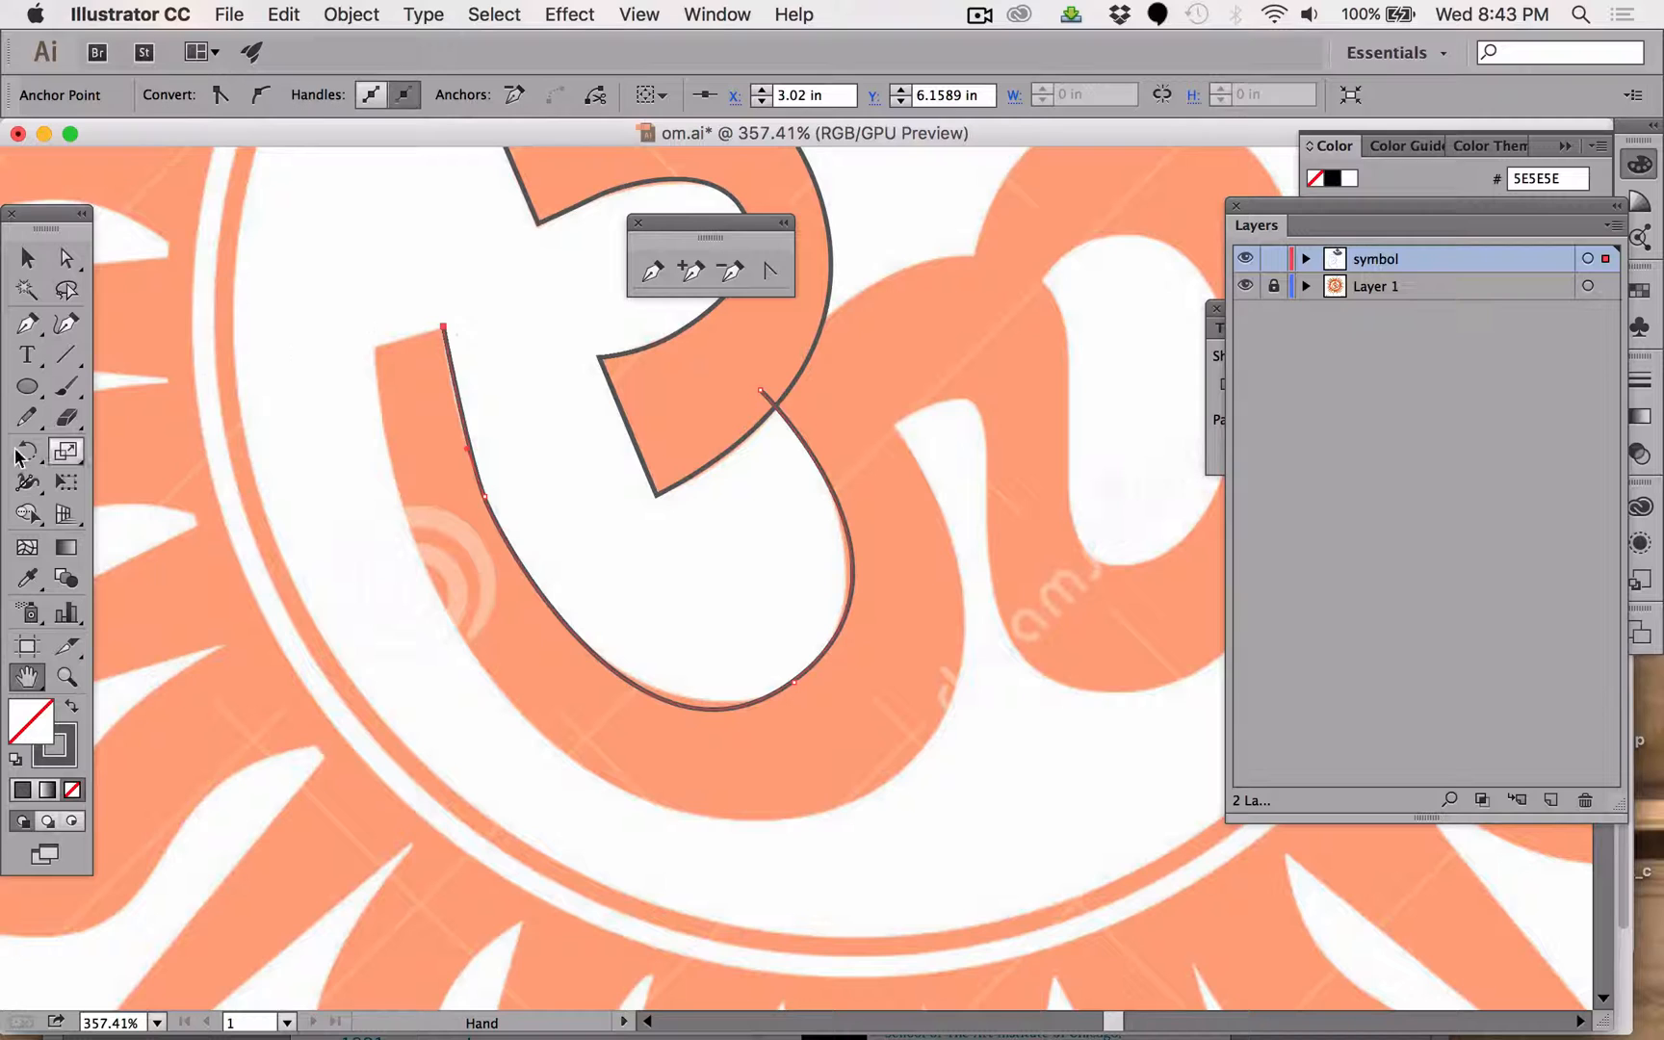
left_click(27, 323)
left_click(443, 327)
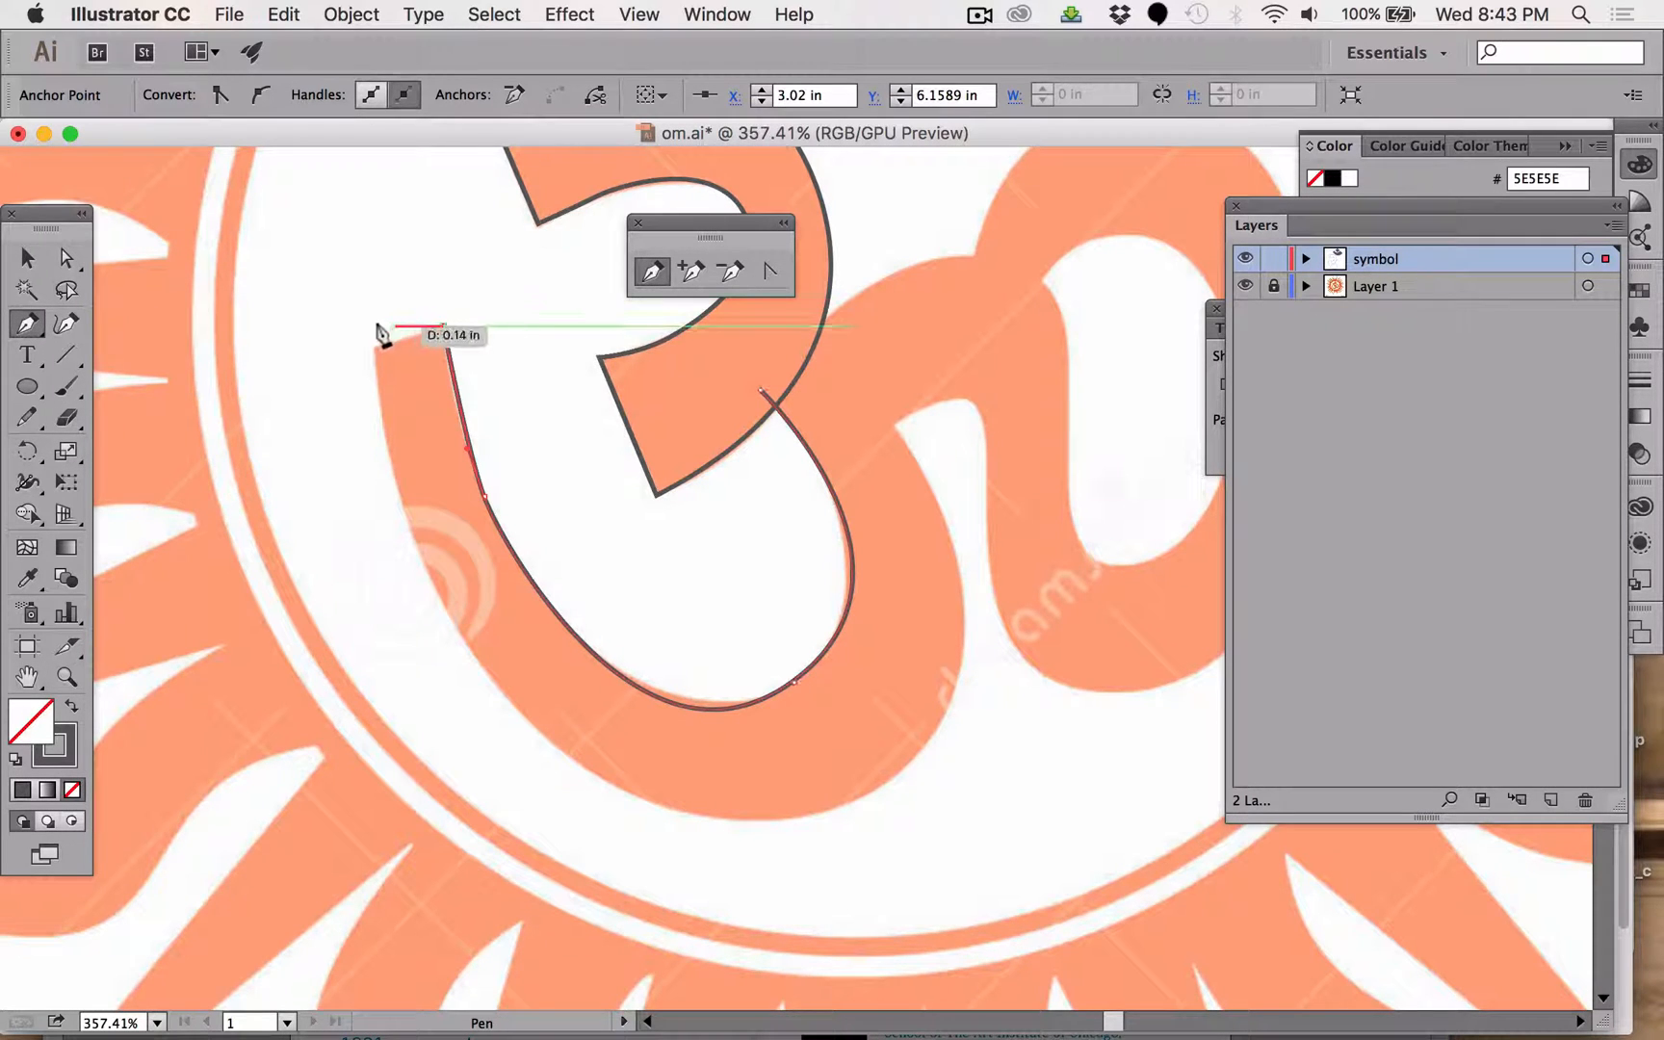
left_click(372, 348)
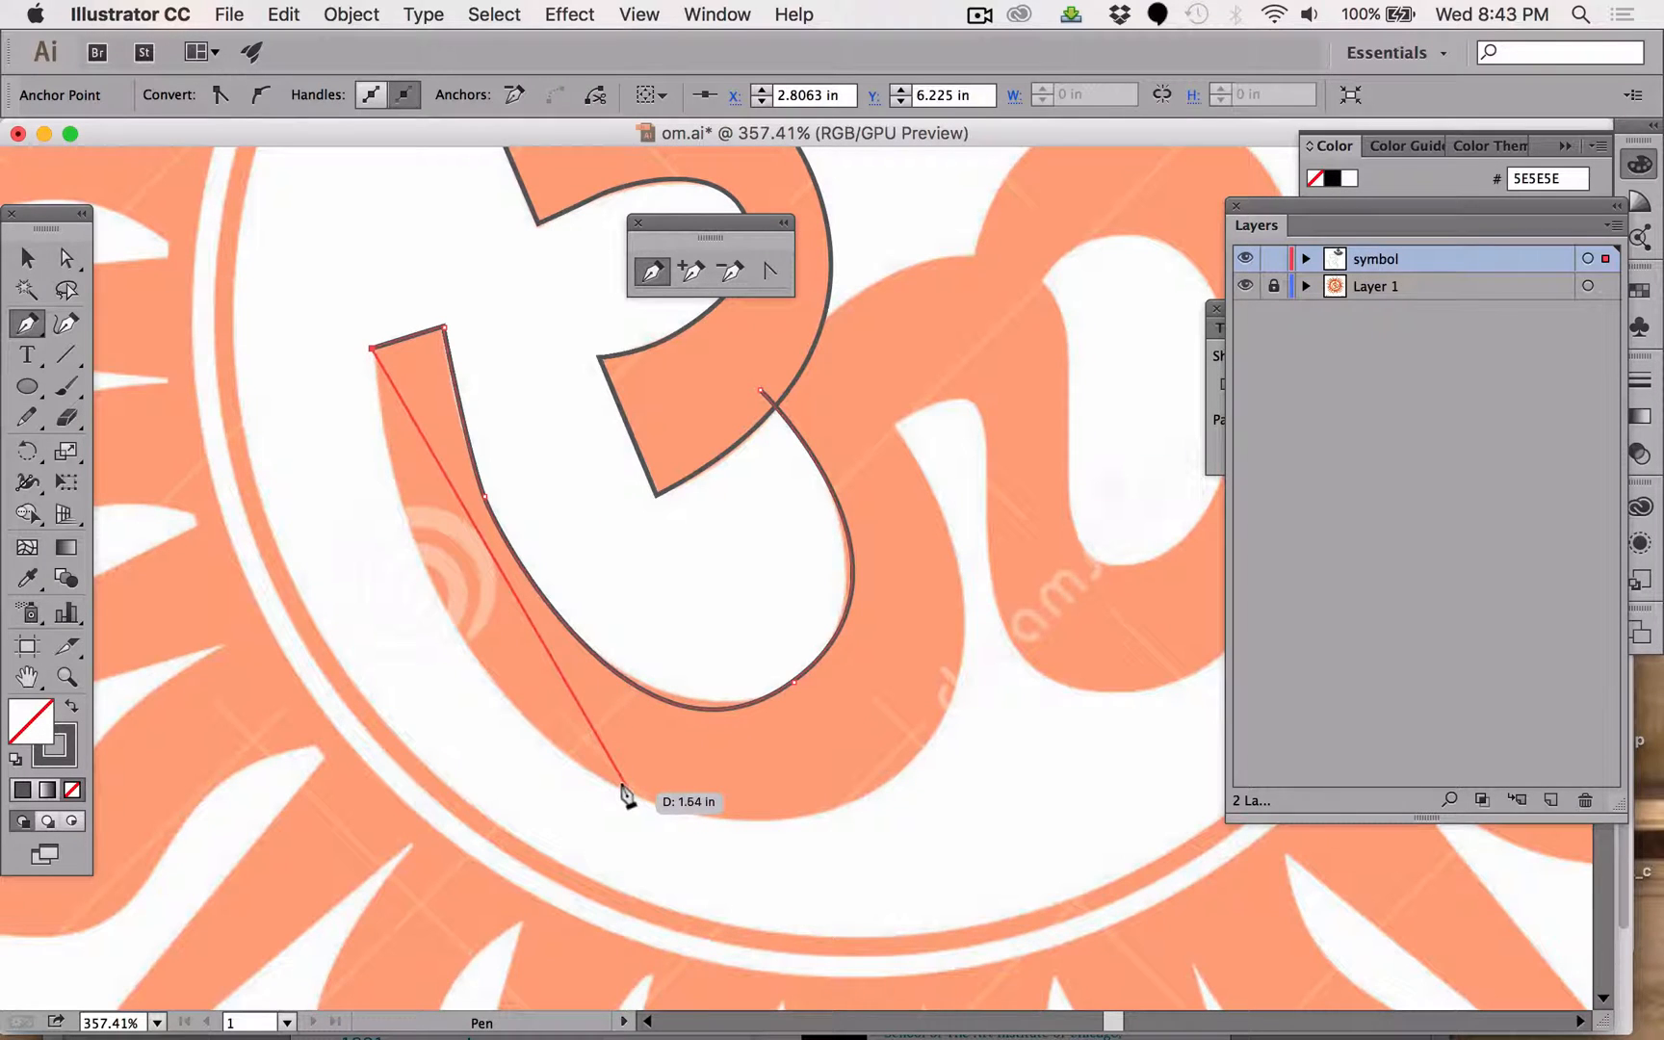
Trace the bowl's outer curve from the left tip around the bottom and up into the upper stroke, closing the path at its starting anchor.
left_click_drag(625, 793, 819, 884)
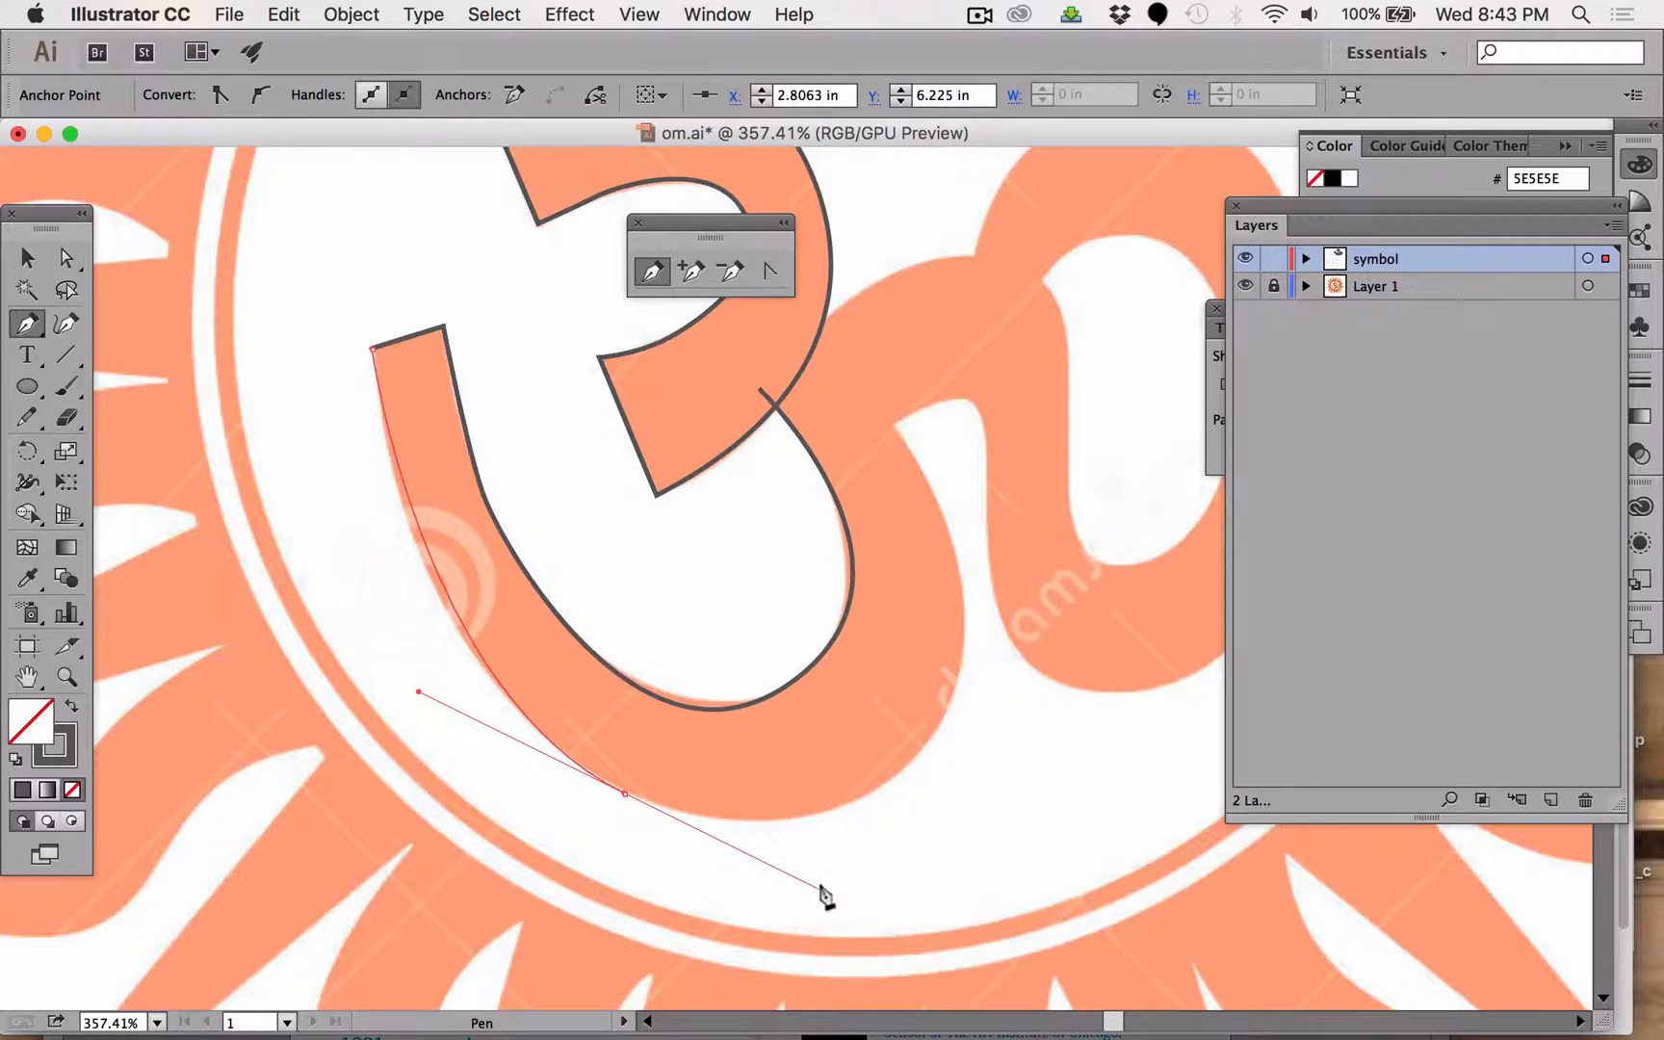
left_click(936, 734)
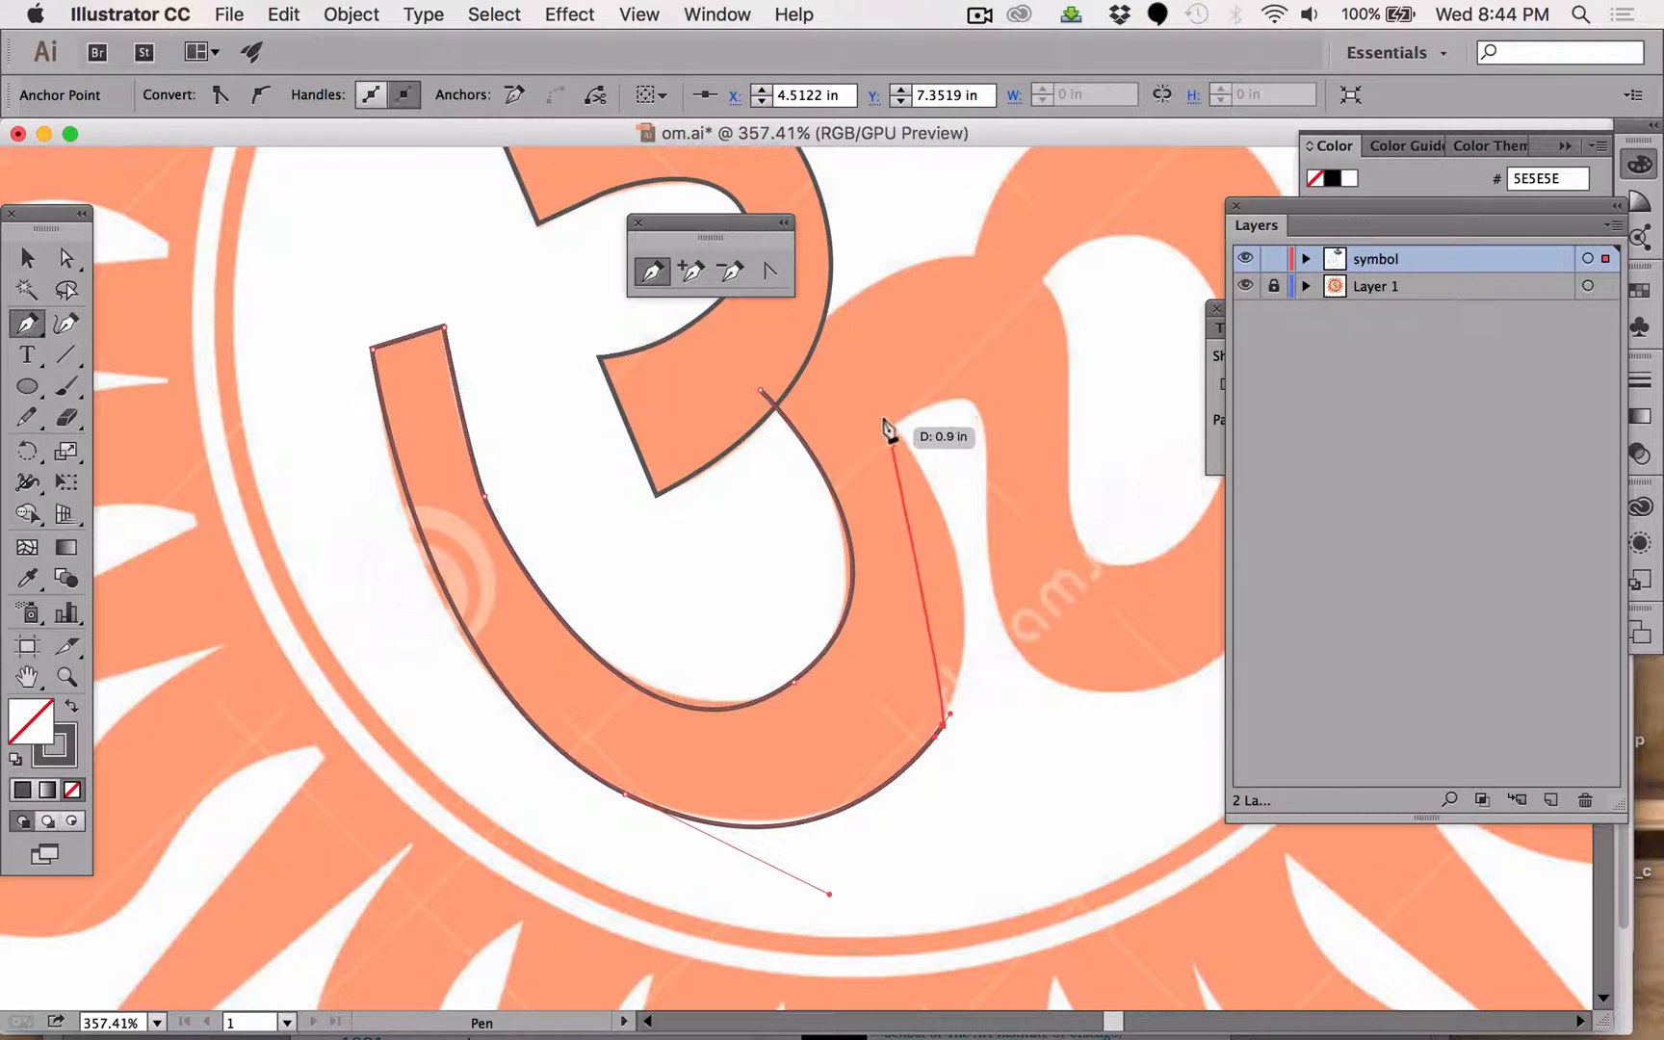
mouse_move(895, 428)
left_mouse_down()
mouse_move(766, 330)
mouse_move(794, 265)
mouse_move(775, 266)
left_mouse_up()
left_click_drag(814, 361, 758, 389)
left_click(760, 388)
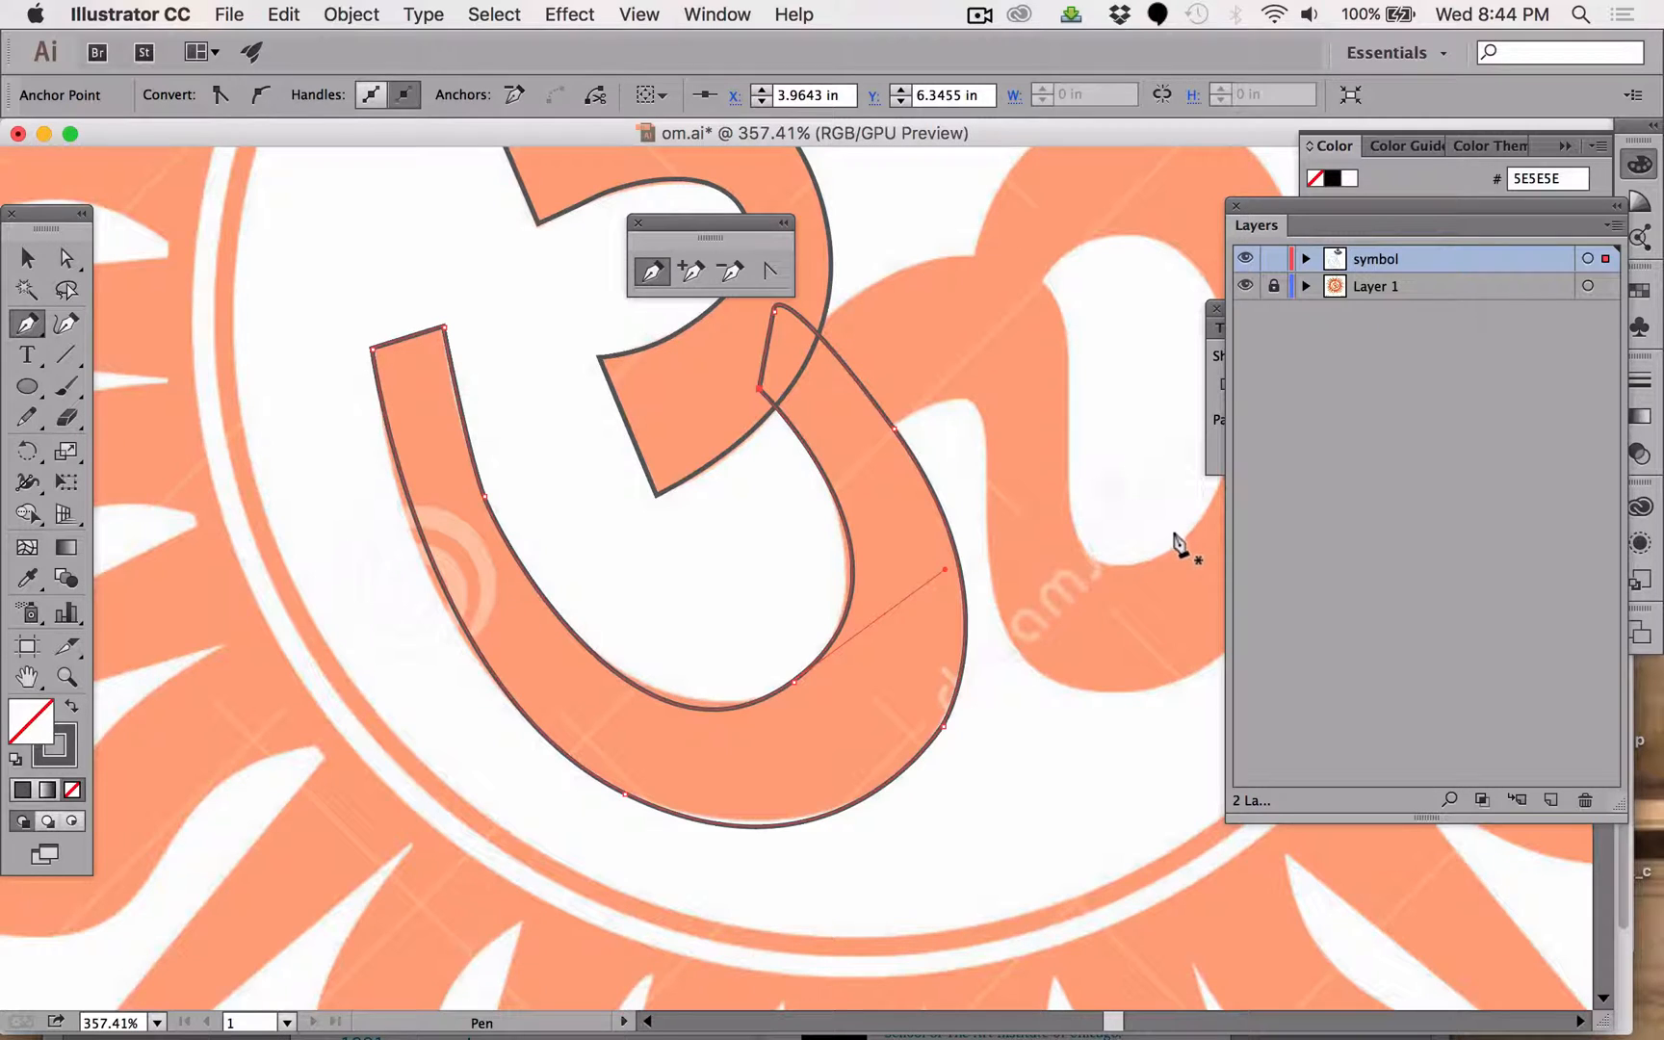
Refine the bowl's outer curve with Direct Selection, adjusting the bottom direction handle and the lower-right anchor to match the template.
left_click_drag(996, 625, 679, 562)
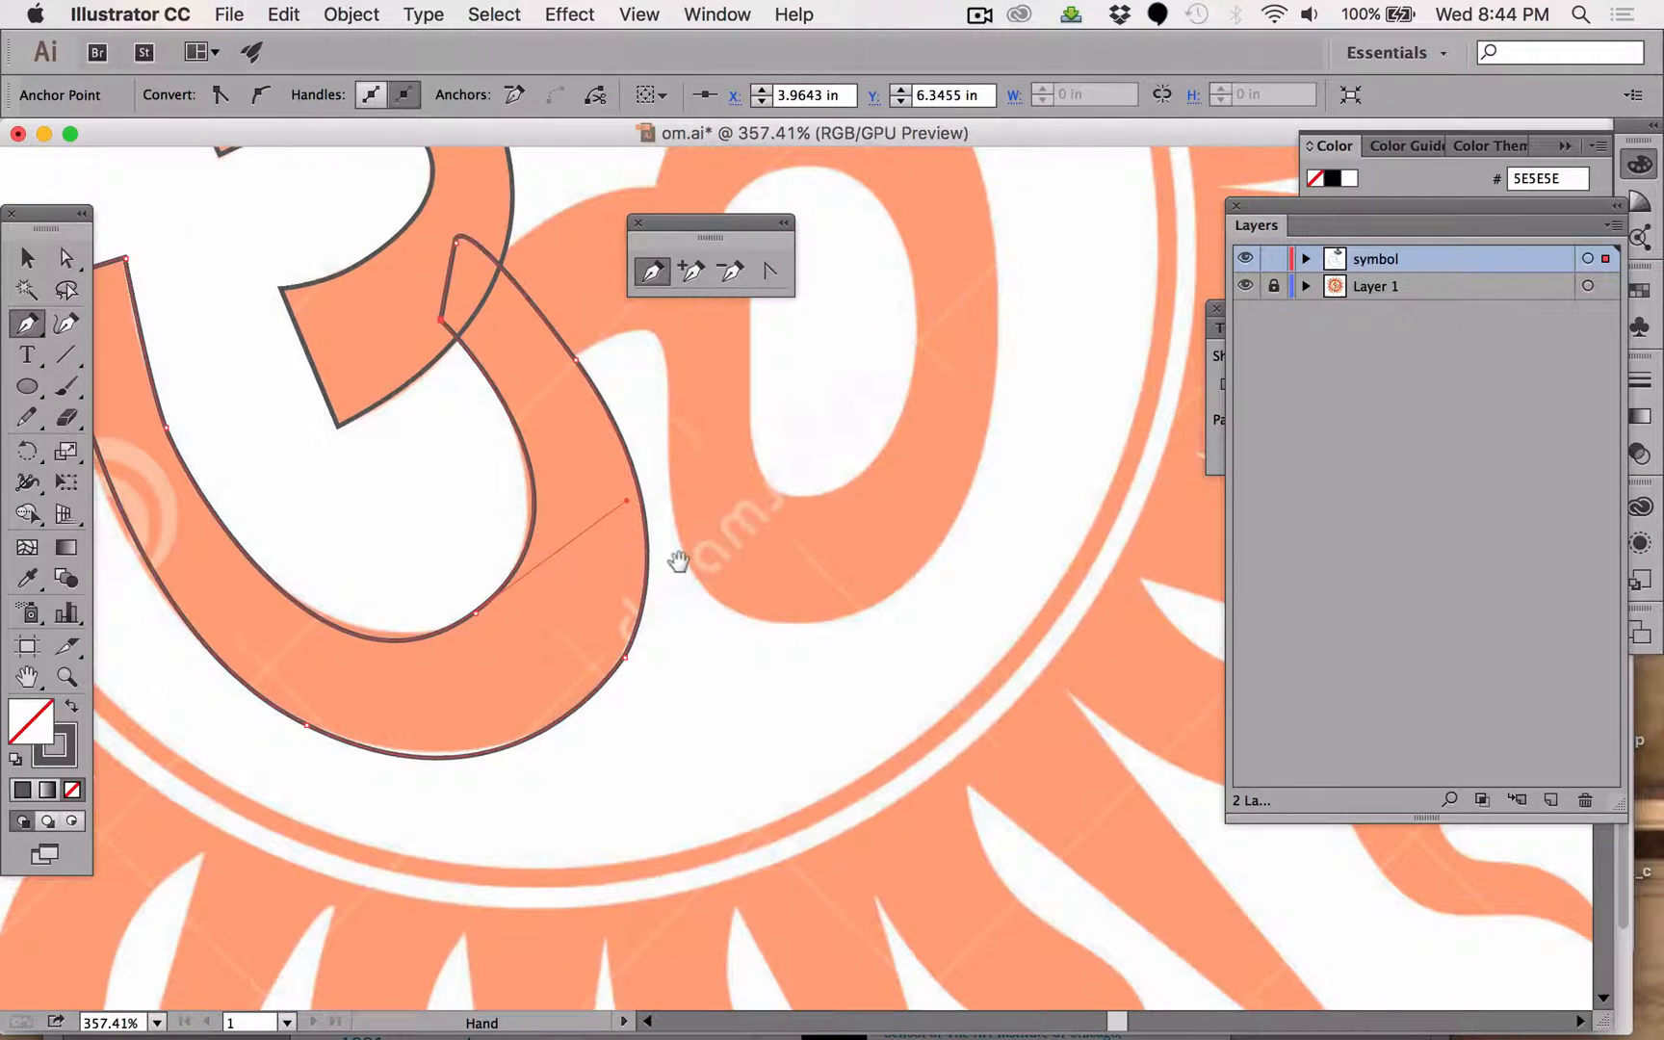
left_click(67, 258)
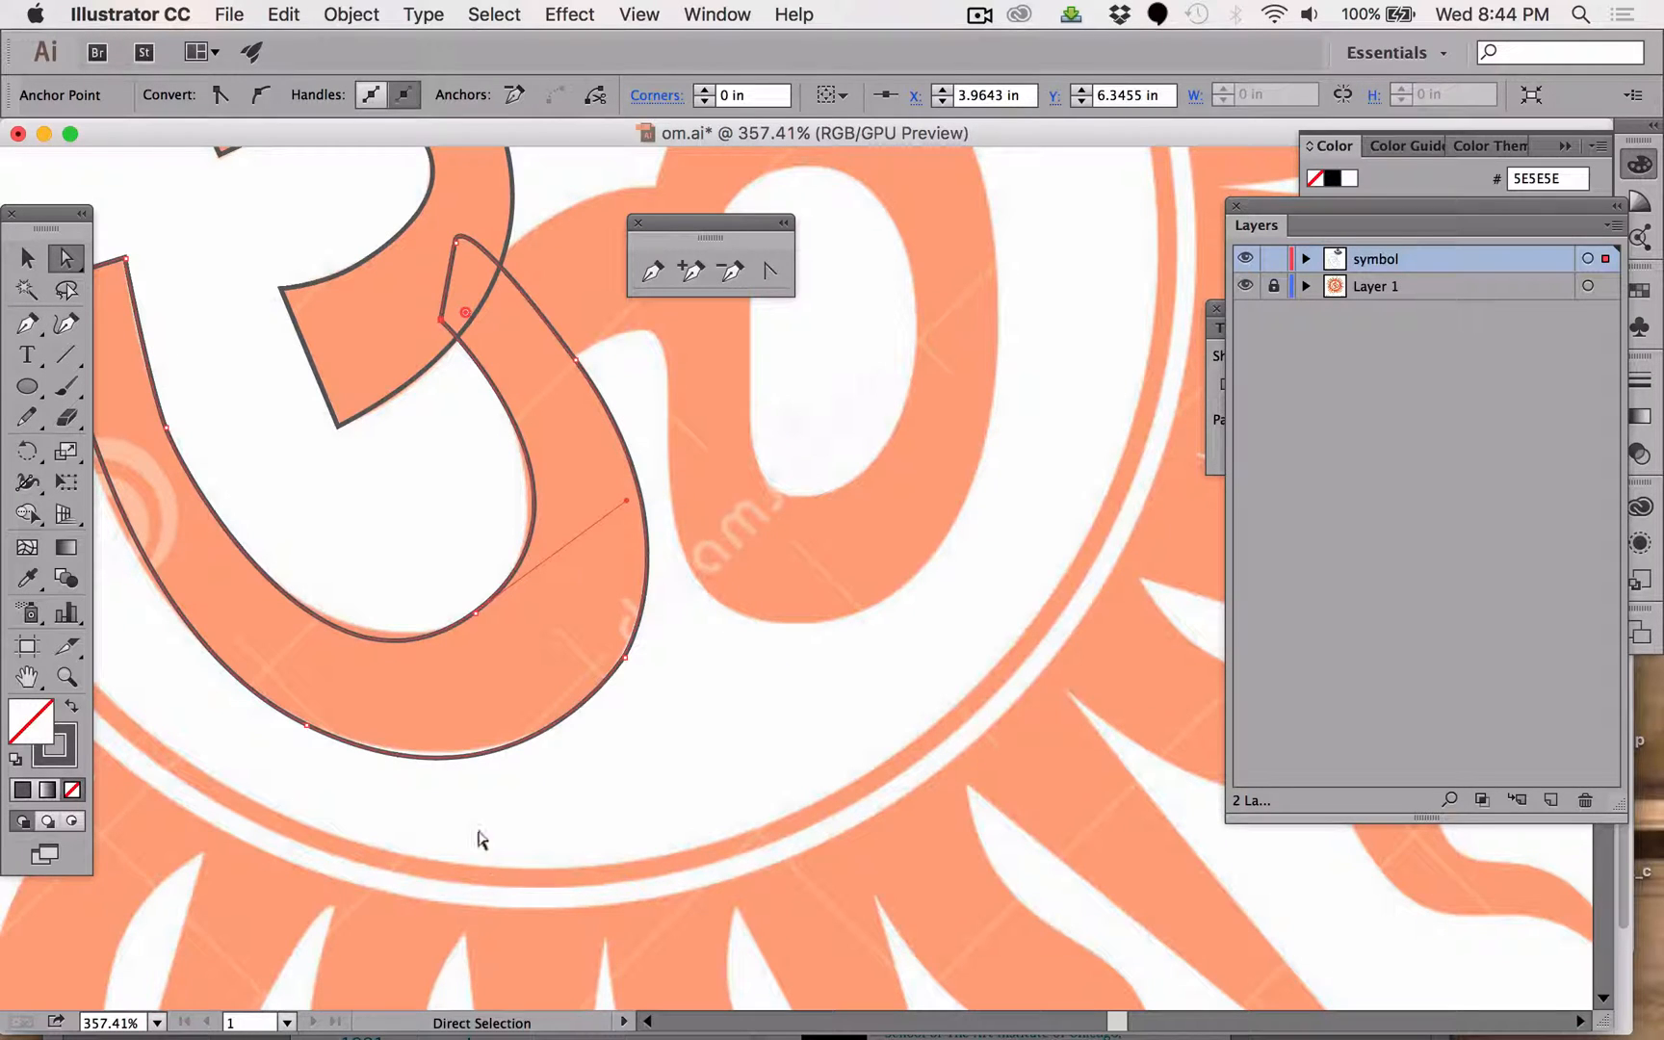
left_click(453, 754)
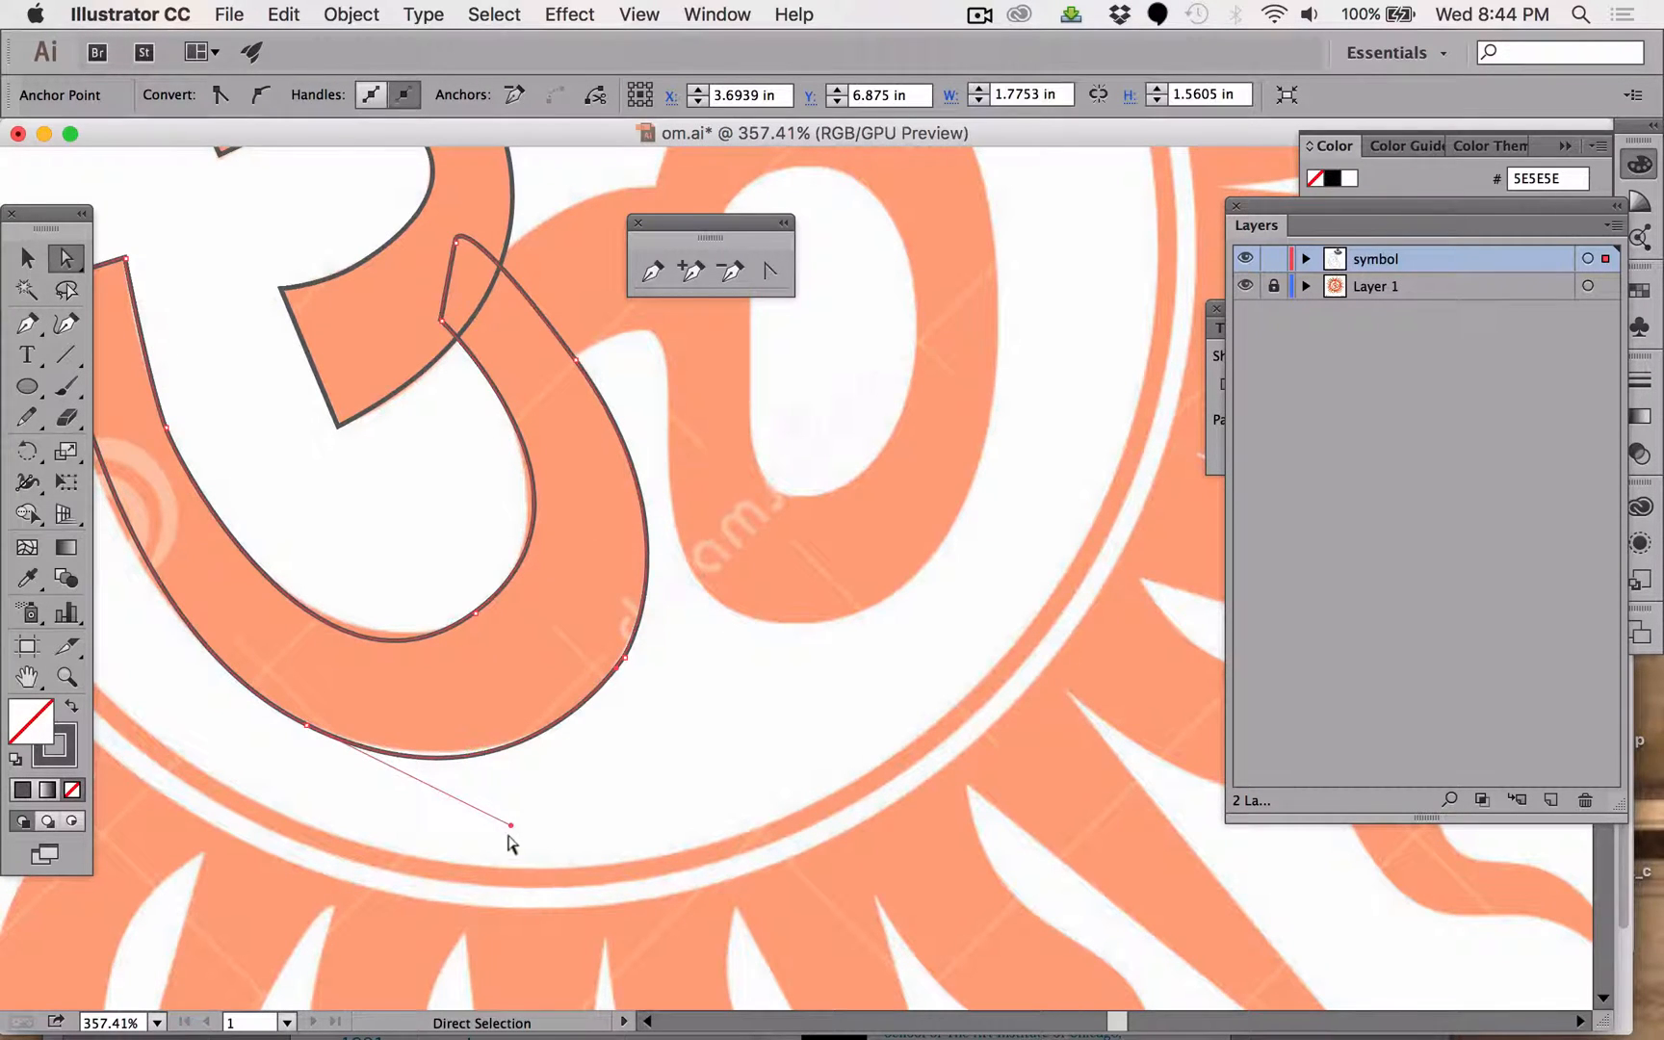
left_click_drag(501, 821, 498, 812)
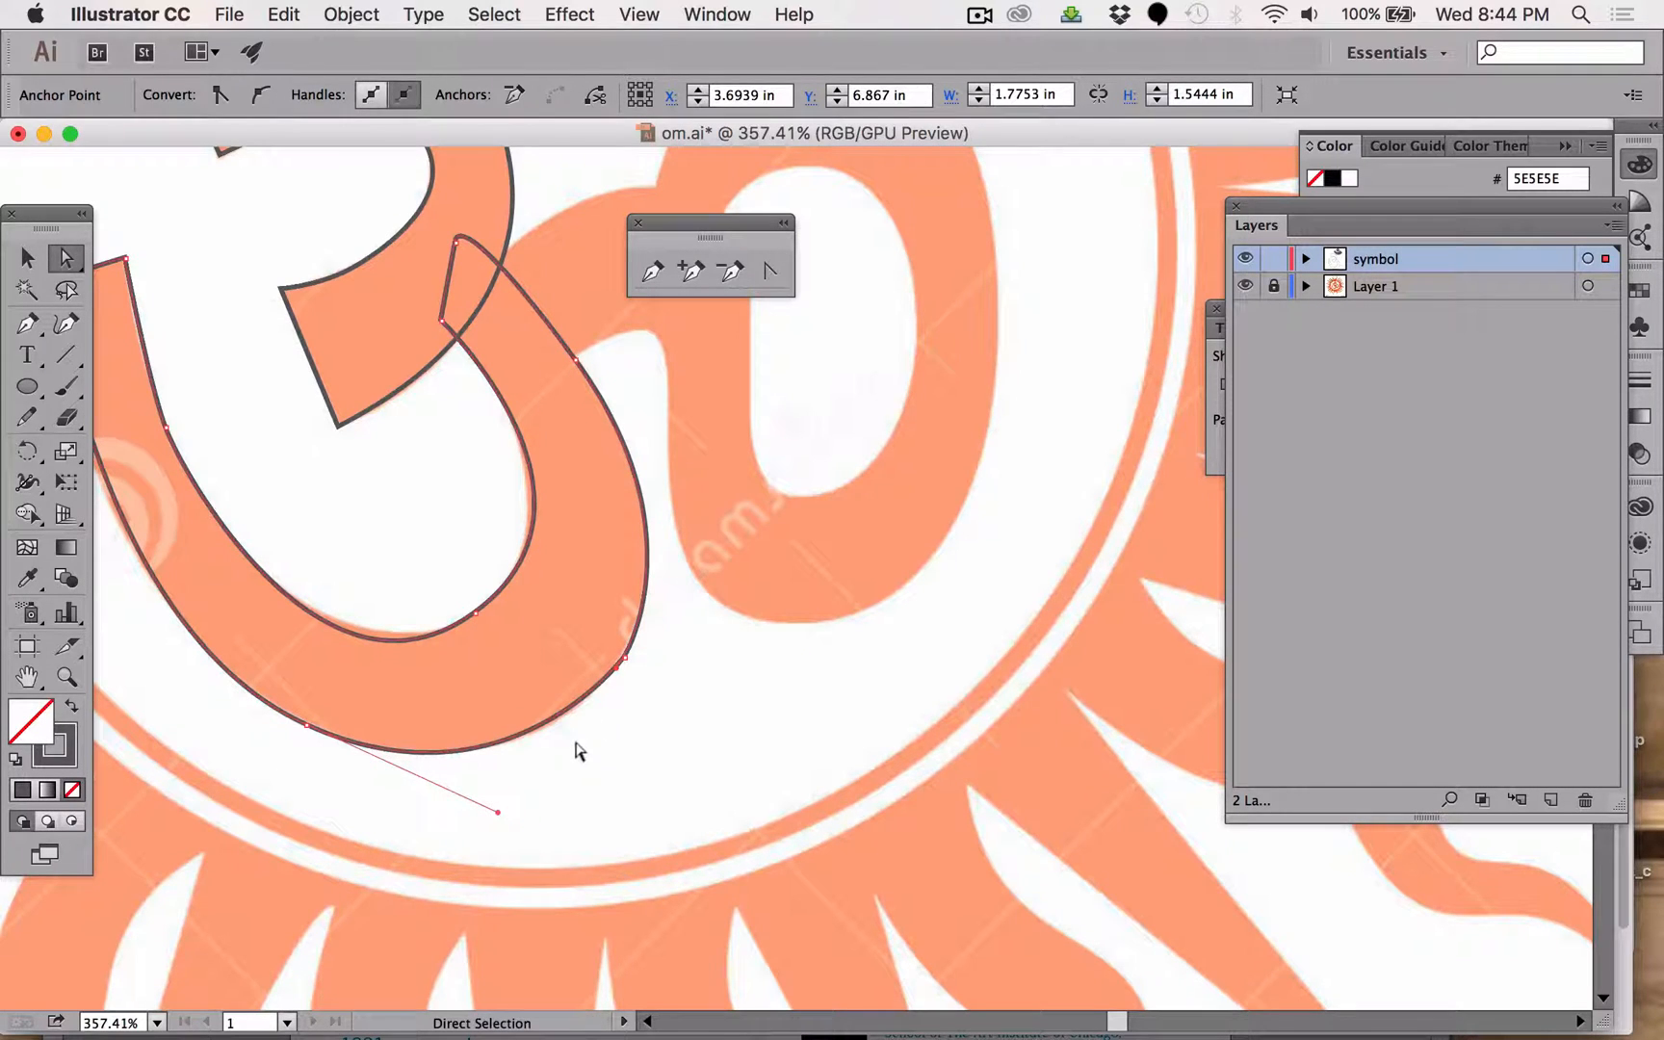
left_click_drag(609, 674, 643, 634)
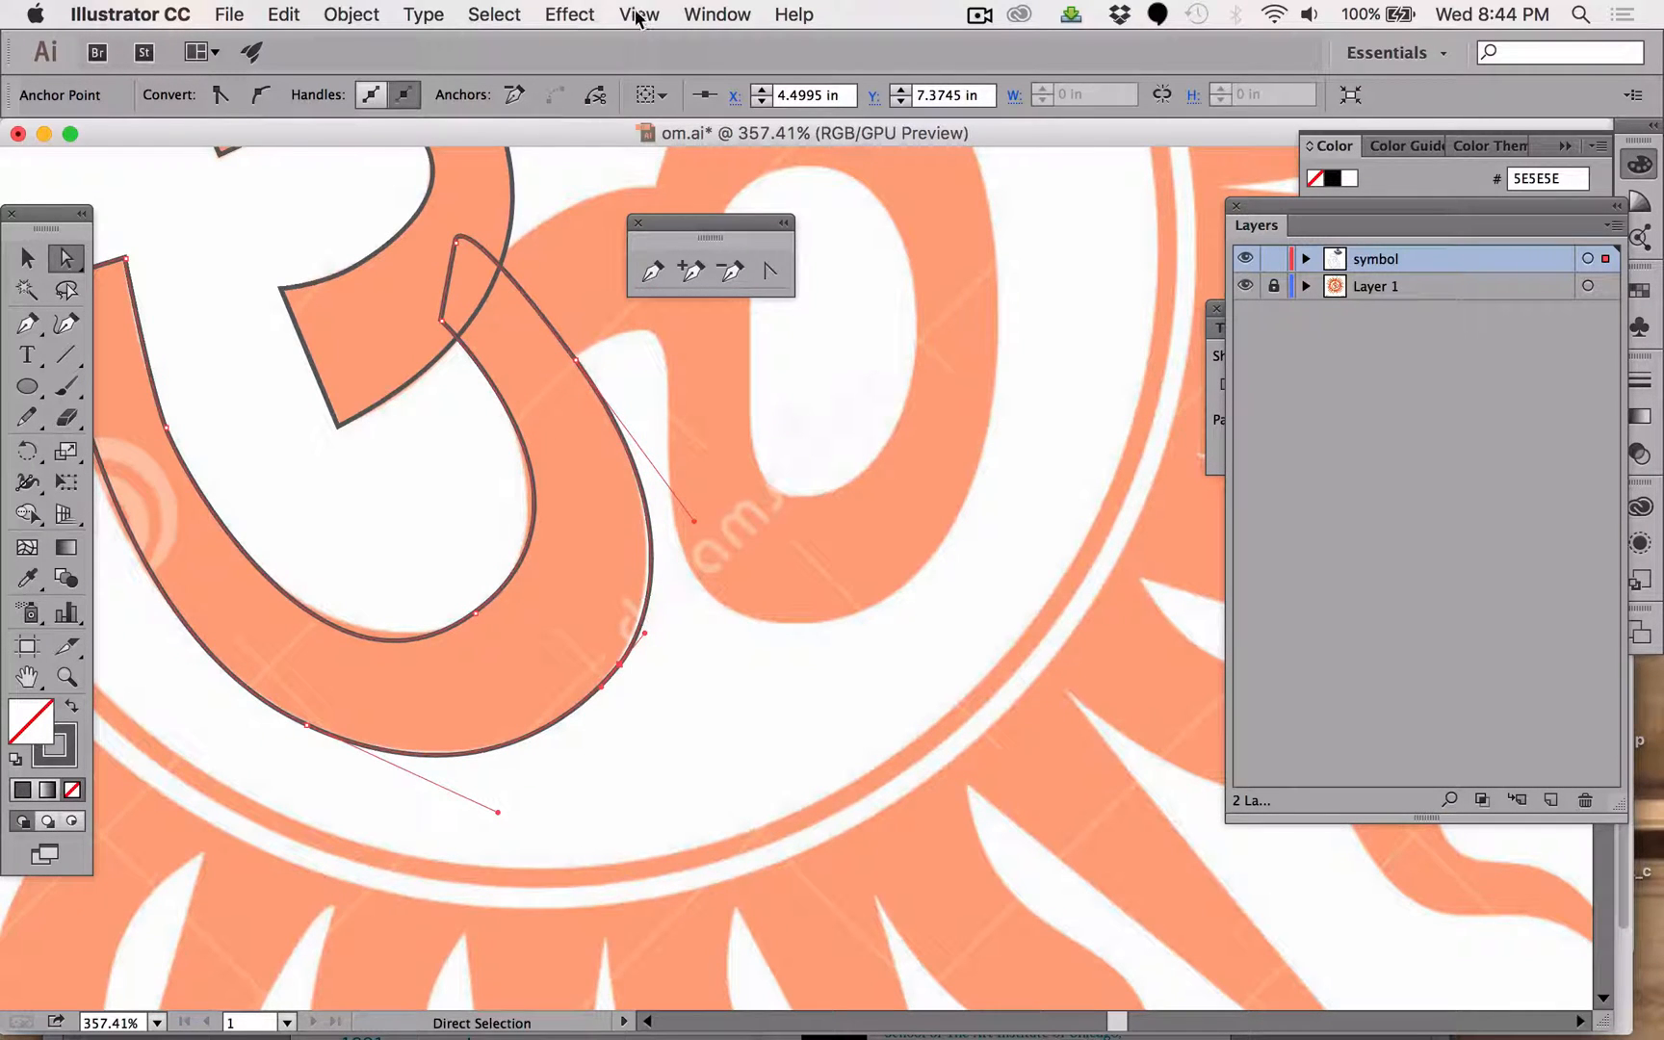
Switch Snap to Point on and back off.
left_click(635, 14)
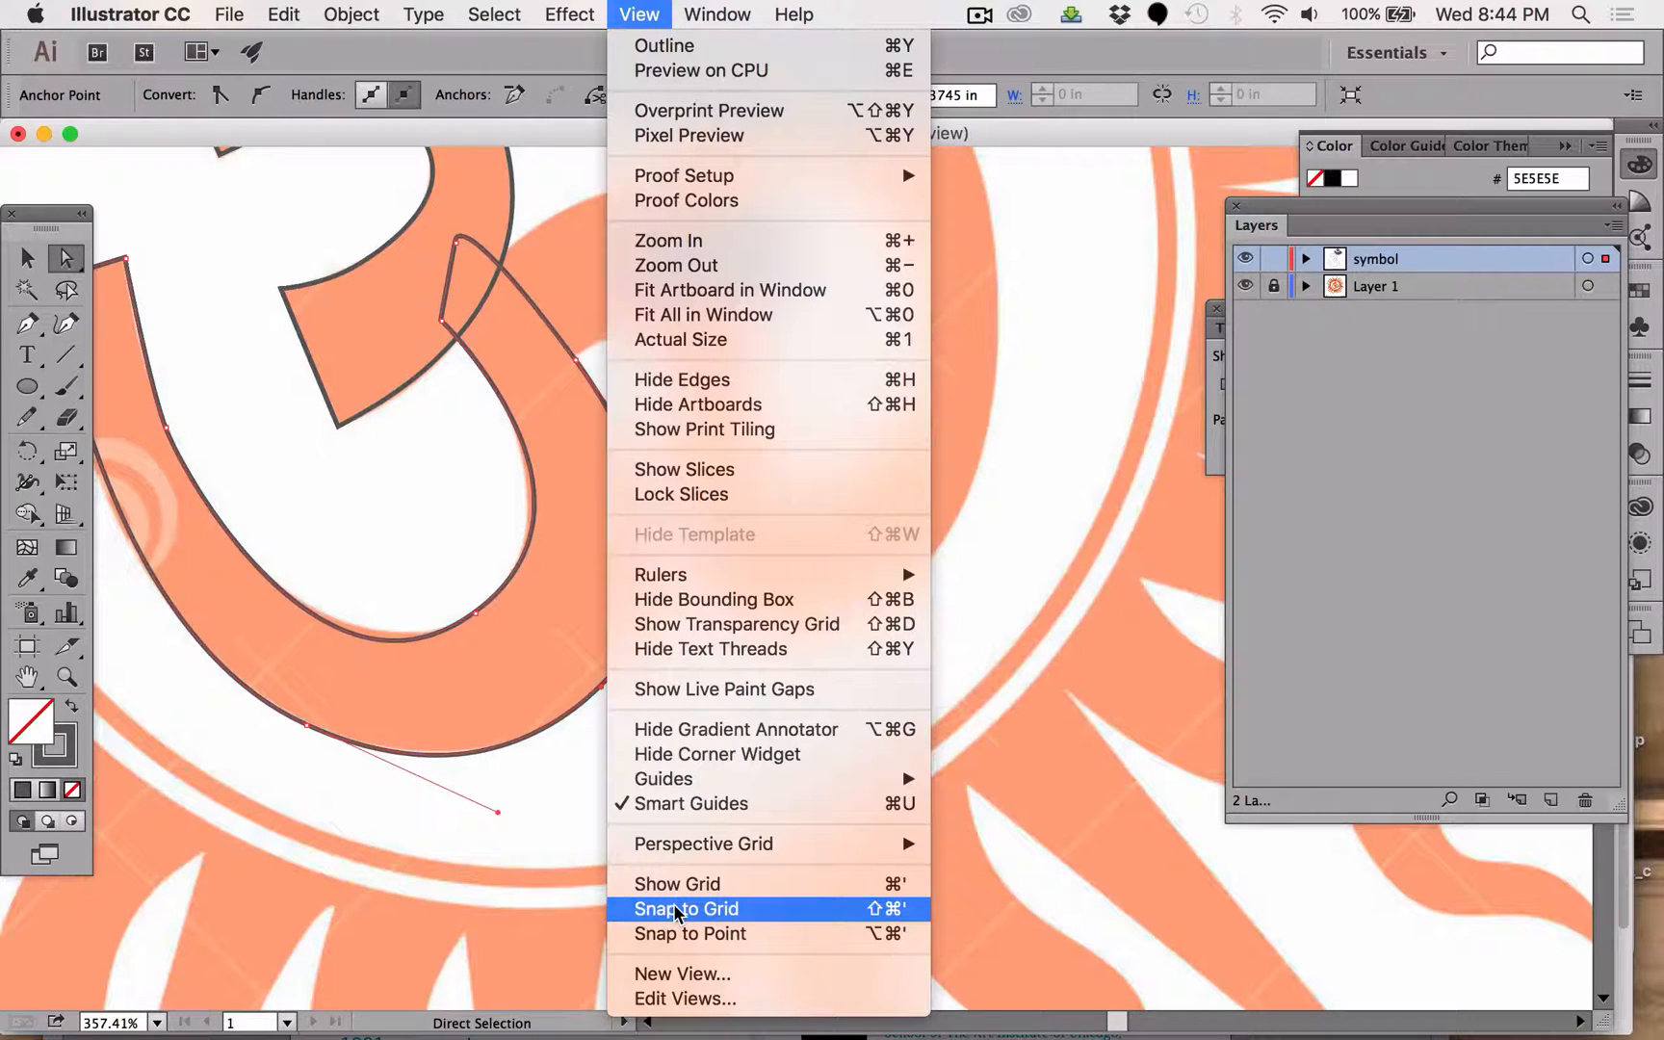
left_click(677, 936)
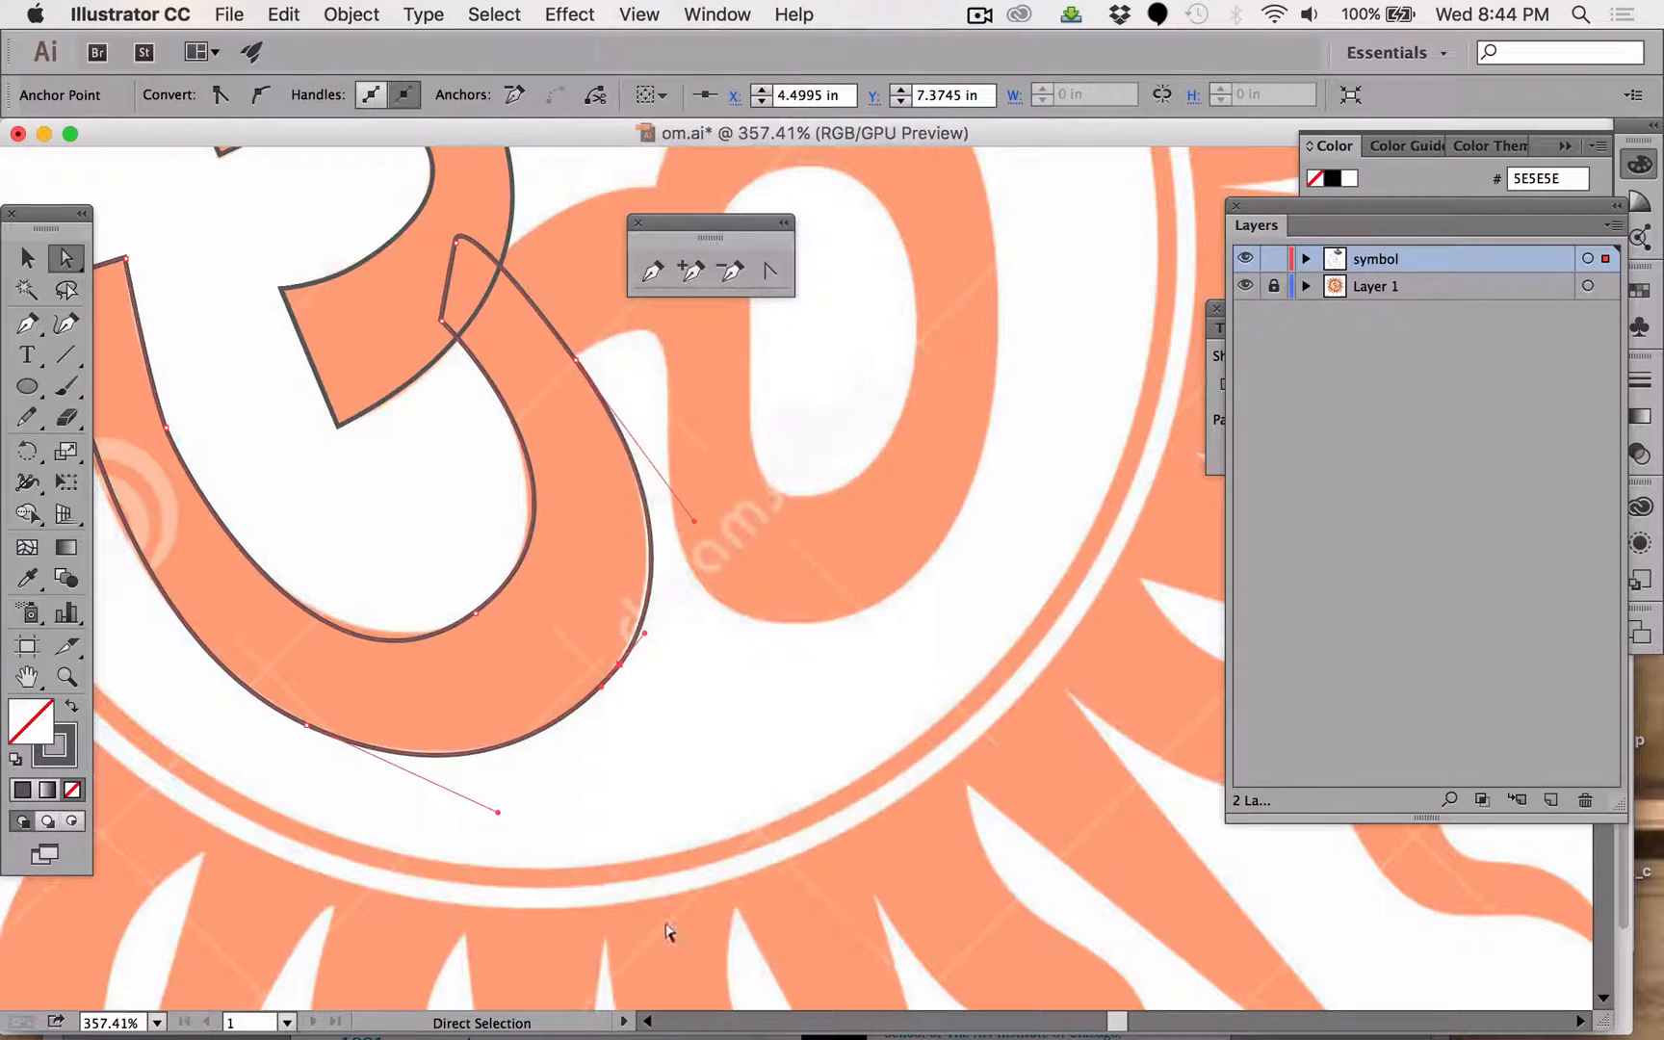
left_click(643, 17)
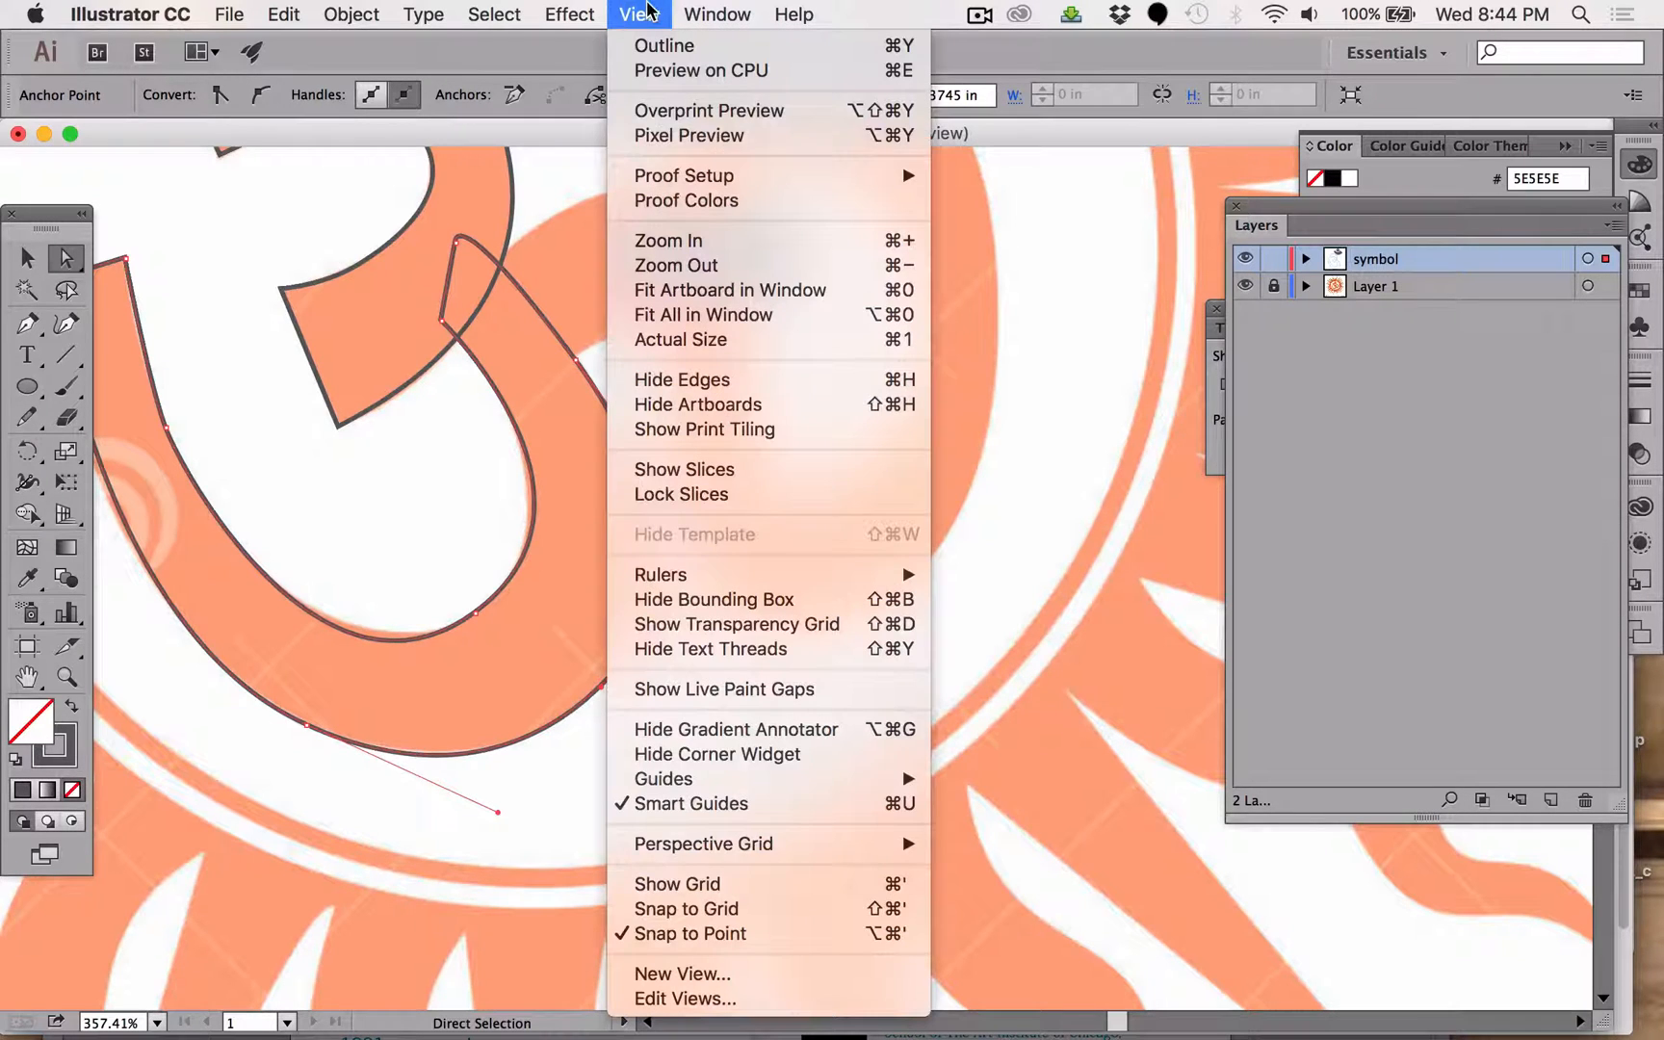
left_click(821, 935)
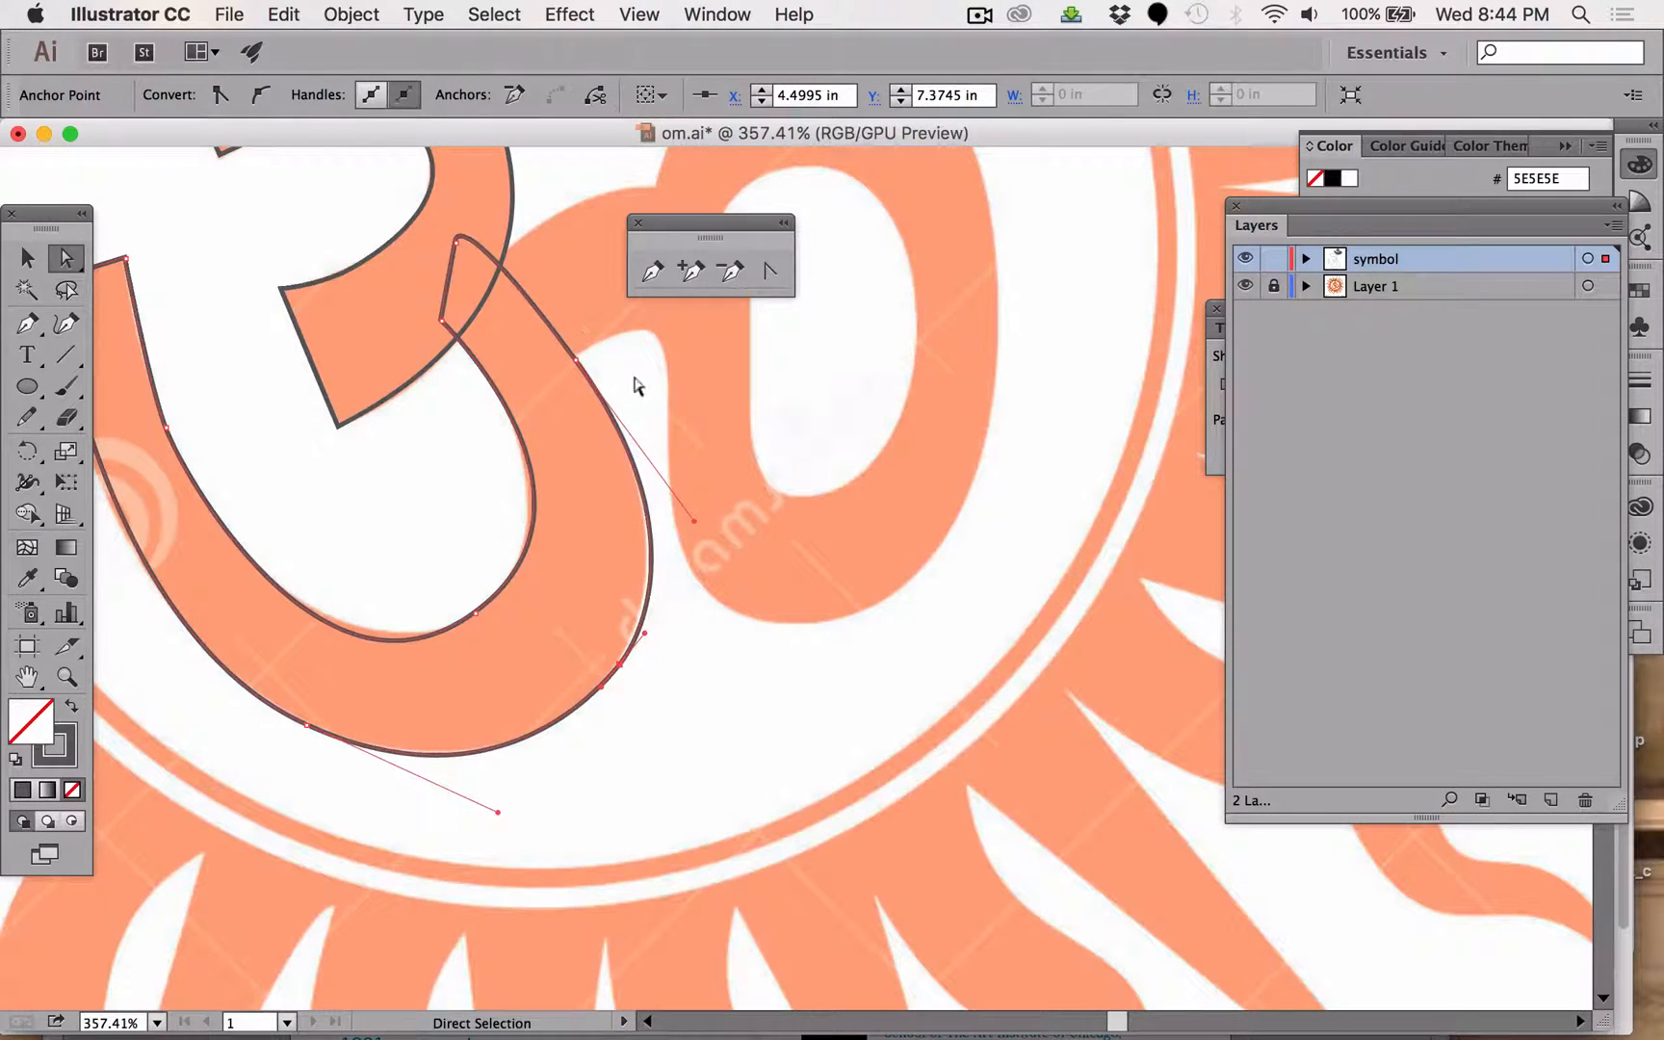
Start a Pen path inside the bowl stroke and trace the adjoining loop's inner bend, its descending edge and its curved bottom.
key("p")
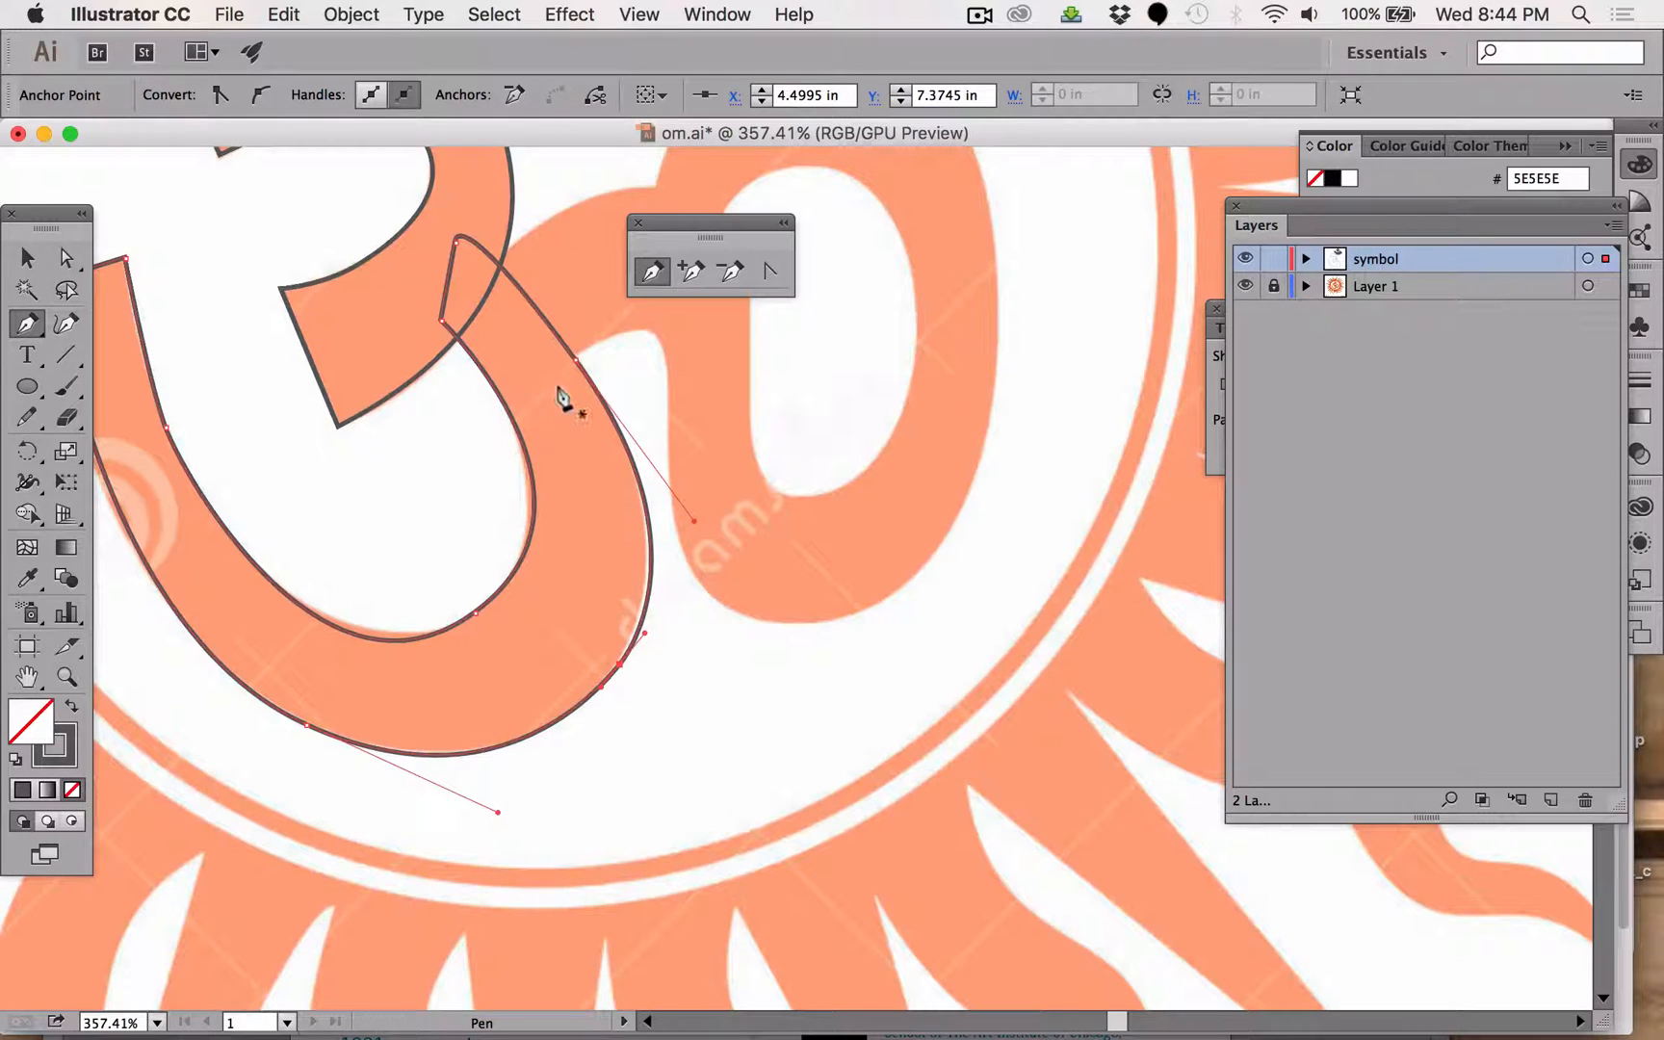
left_click_drag(546, 370, 658, 339)
left_click_drag(667, 437, 665, 485)
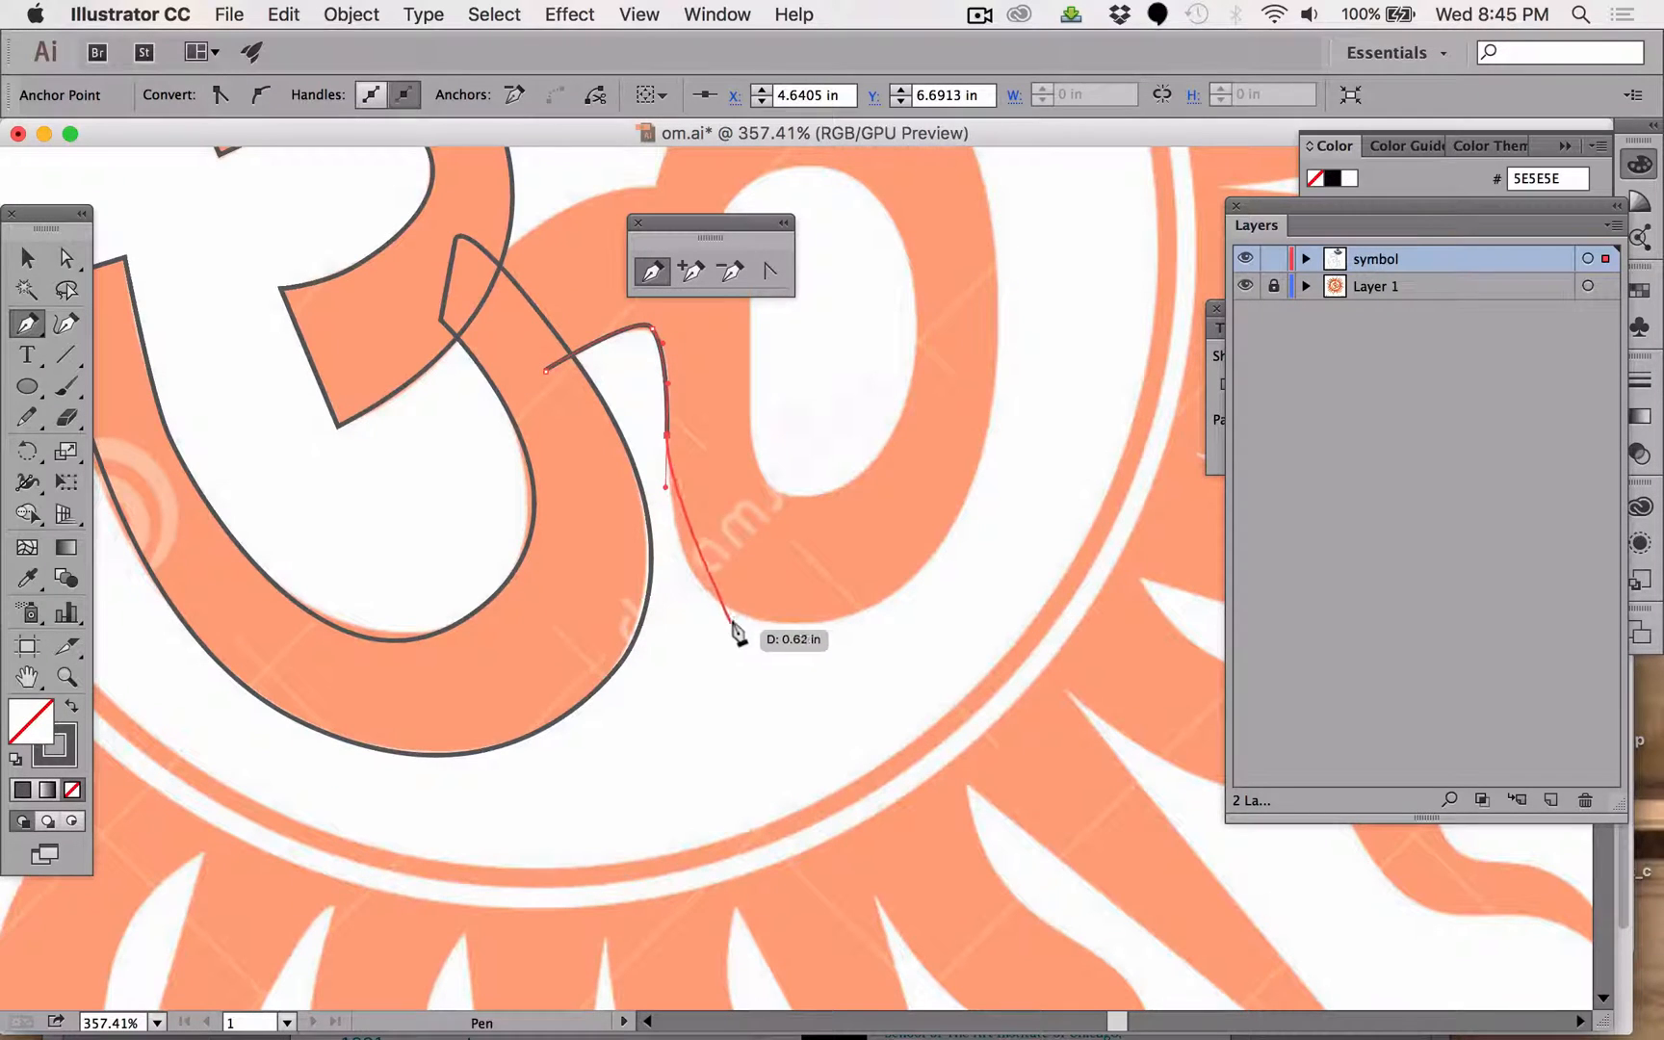
left_click_drag(783, 627, 859, 614)
key("super+z")
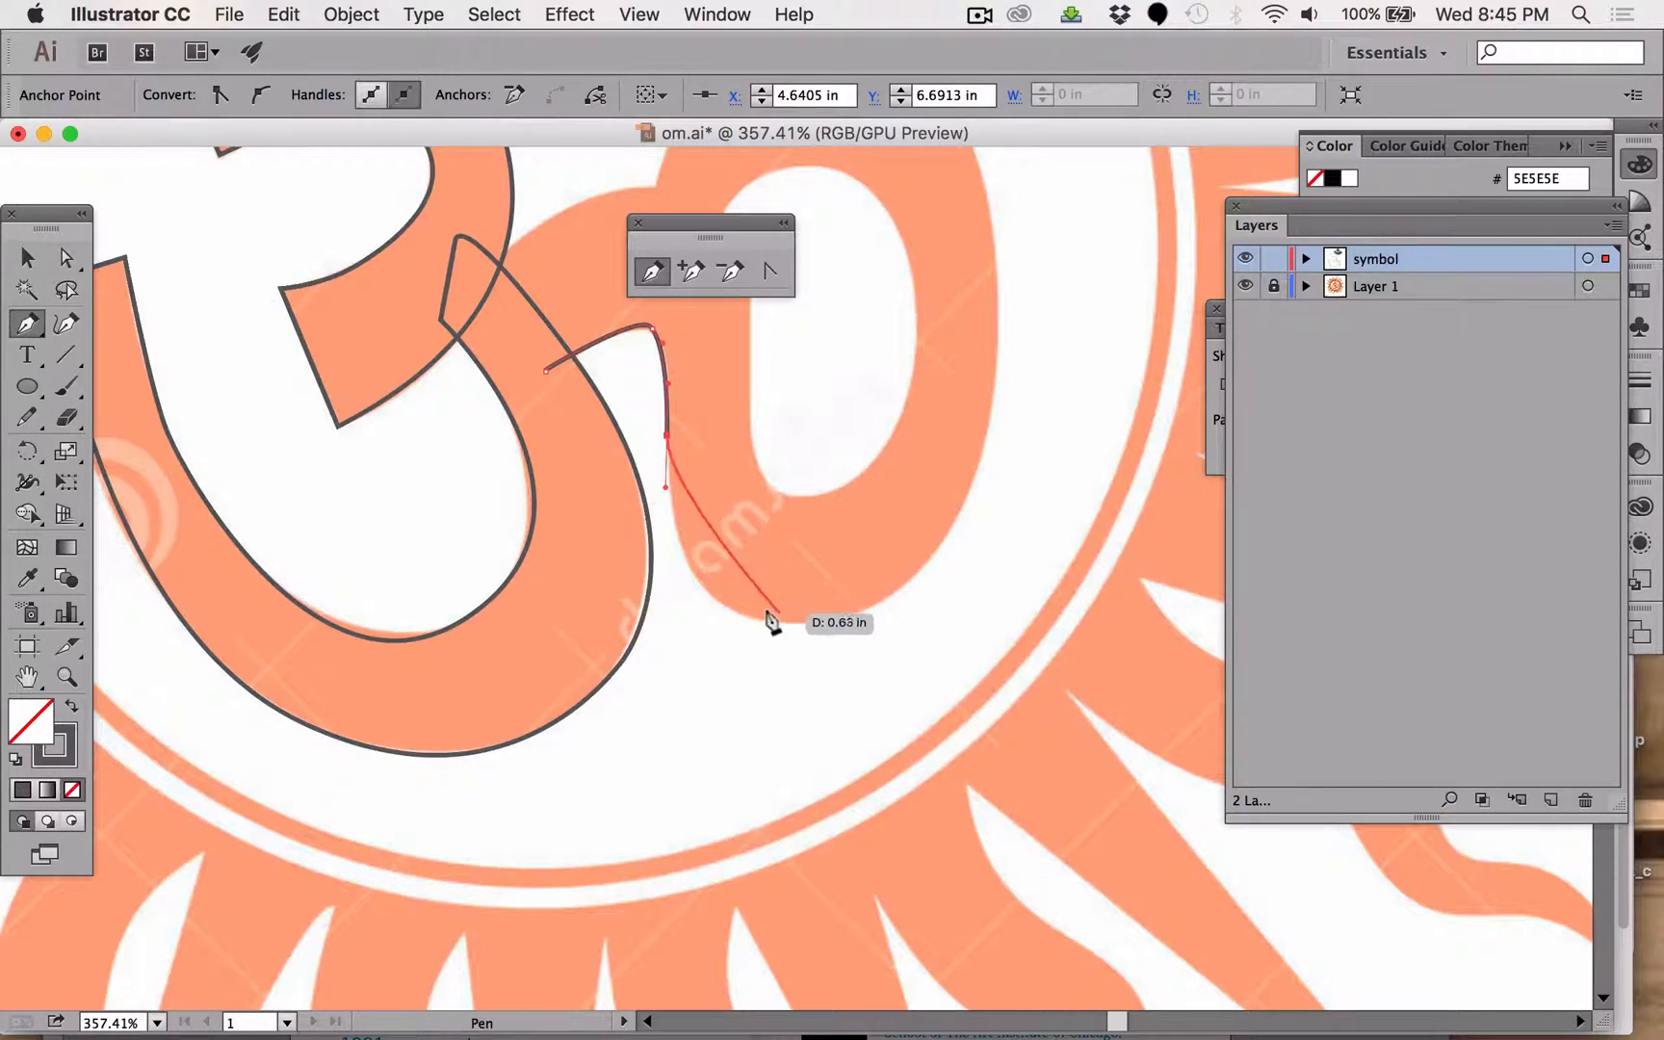
left_click_drag(776, 626, 922, 576)
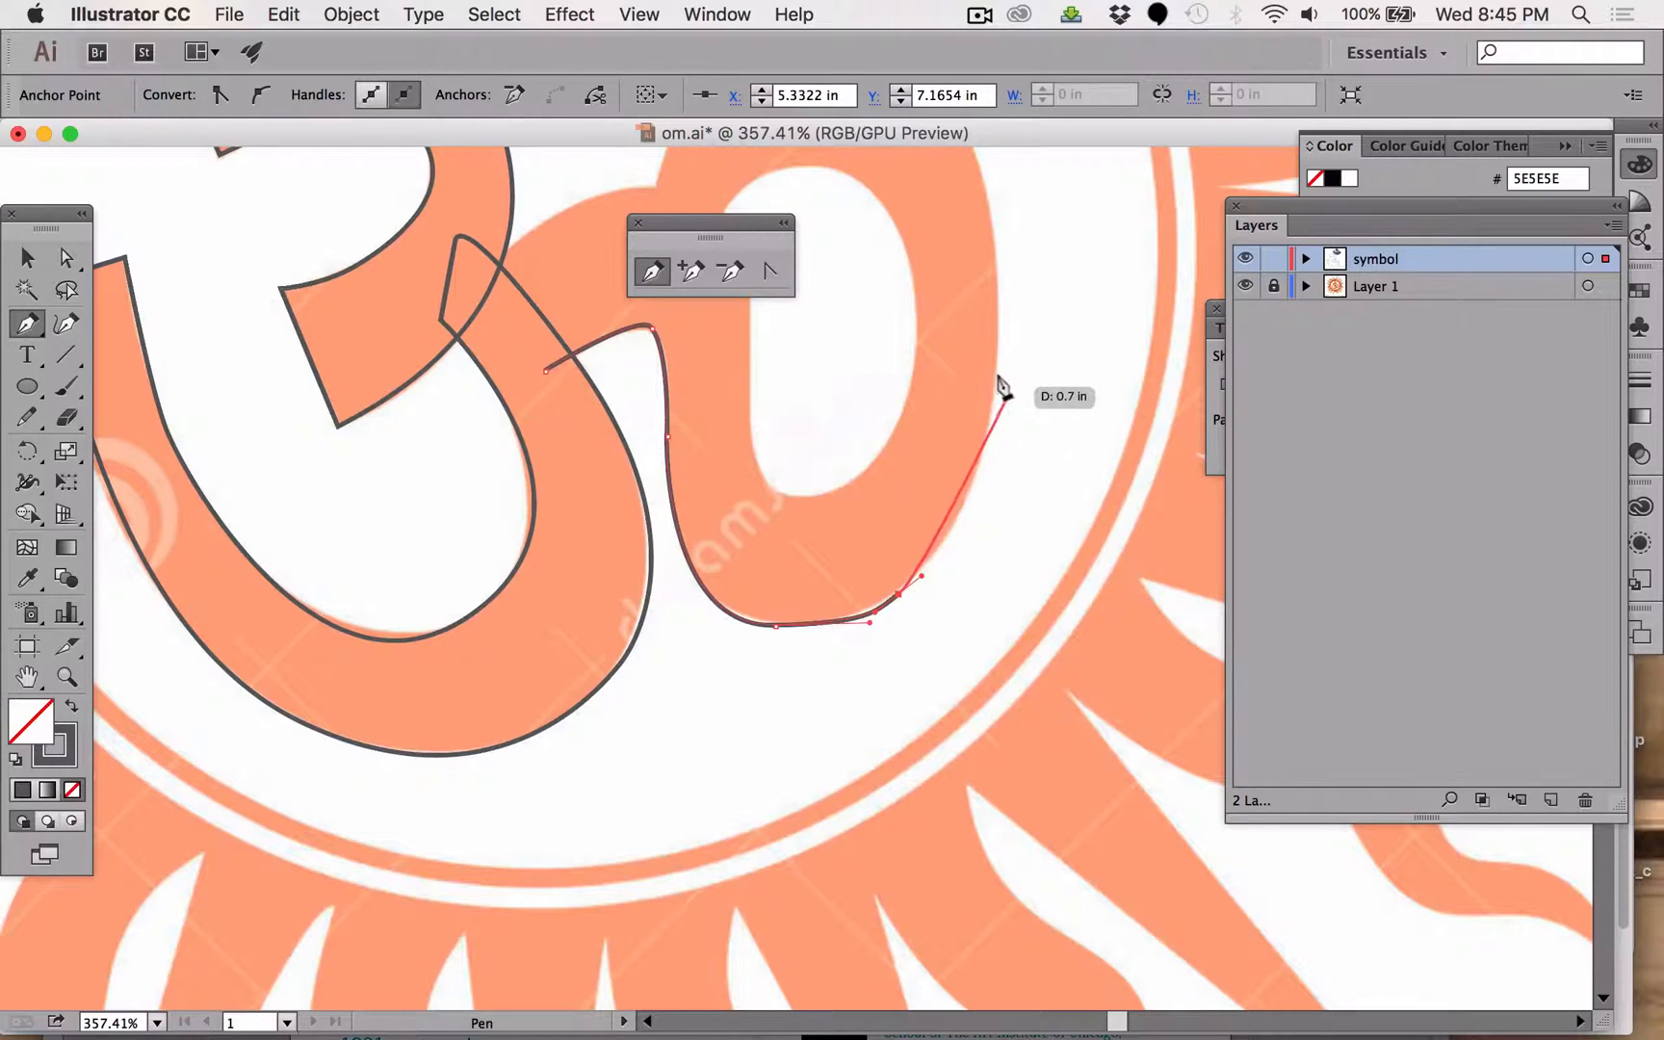
Continue the Pen path up the loop's outer right edge and over its top with anchors along the template.
left_click_drag(978, 474, 995, 383)
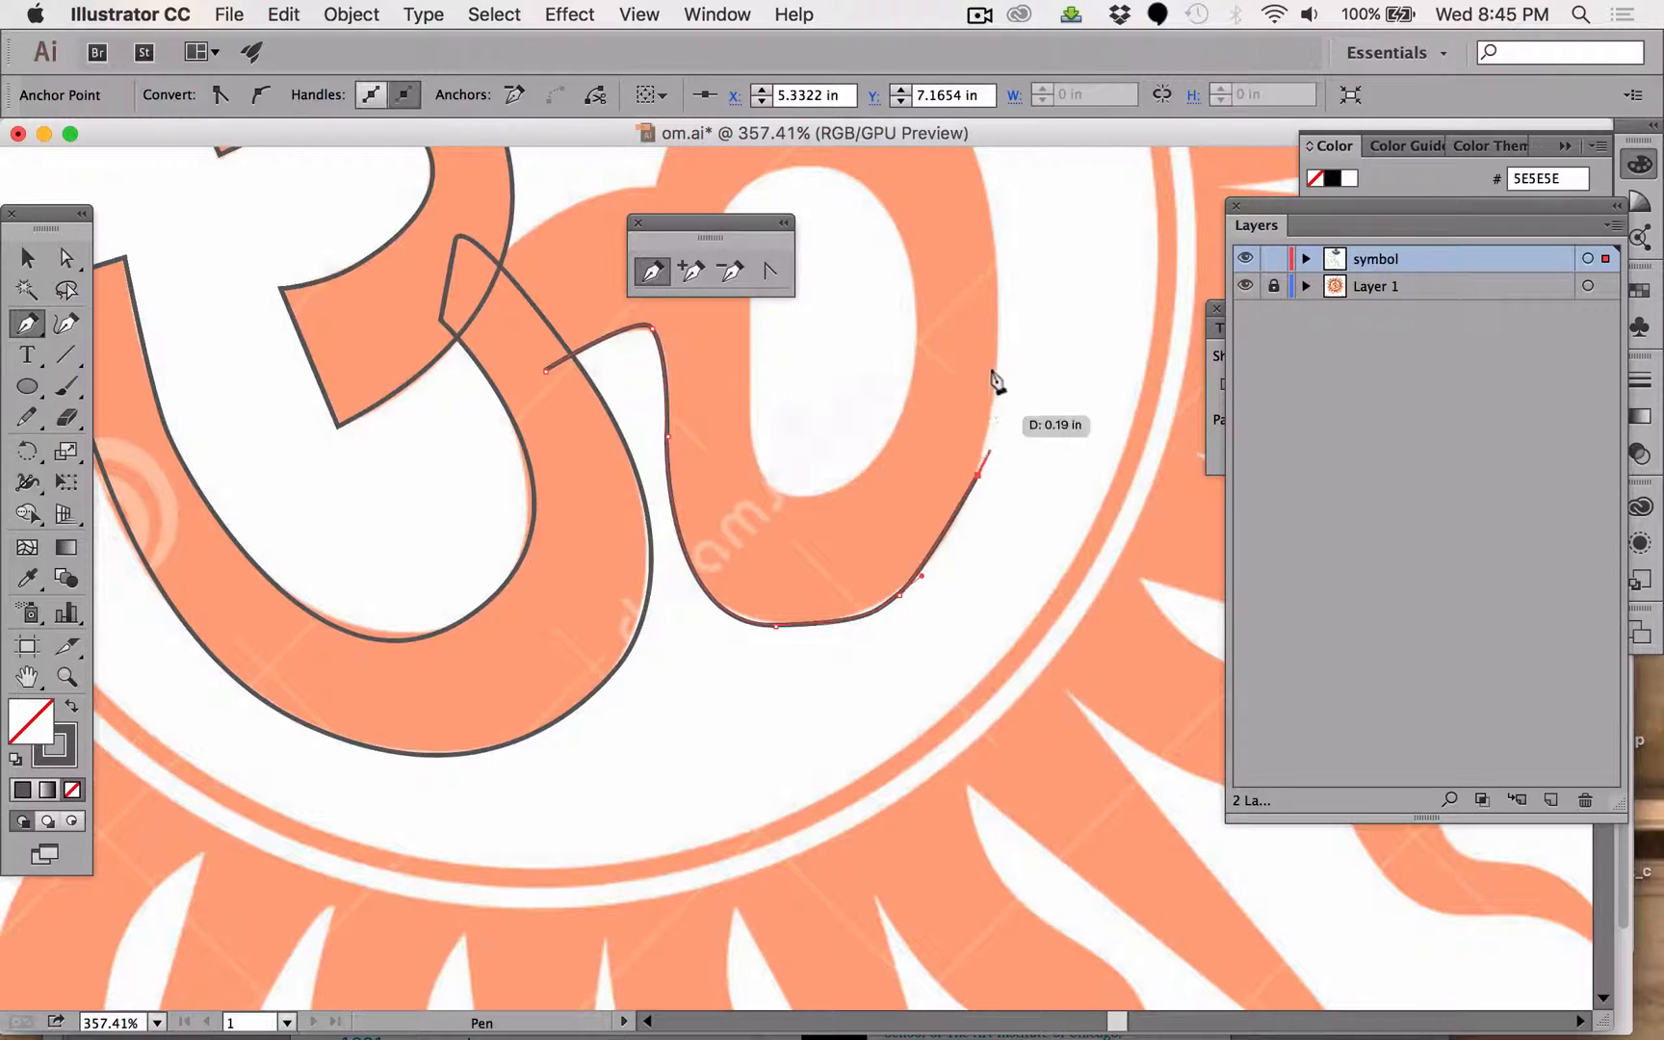
left_click(998, 324)
scroll(998, 325, "up", 2)
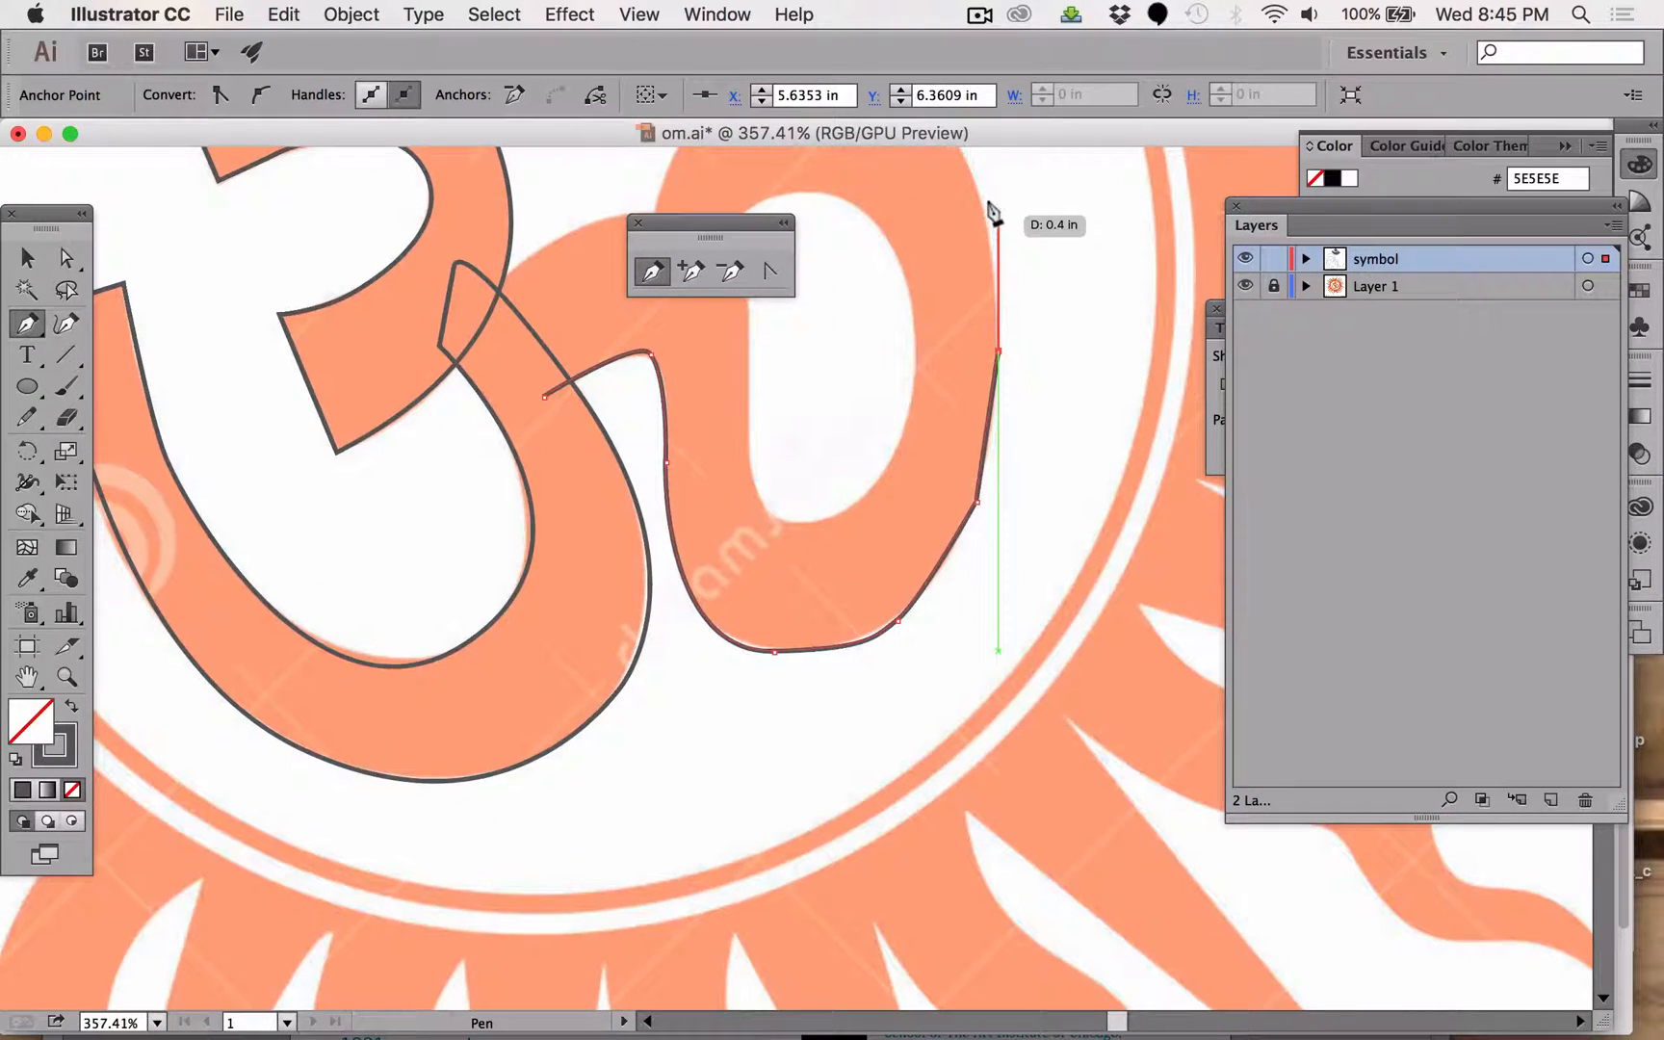
scroll(992, 210, "up", 5)
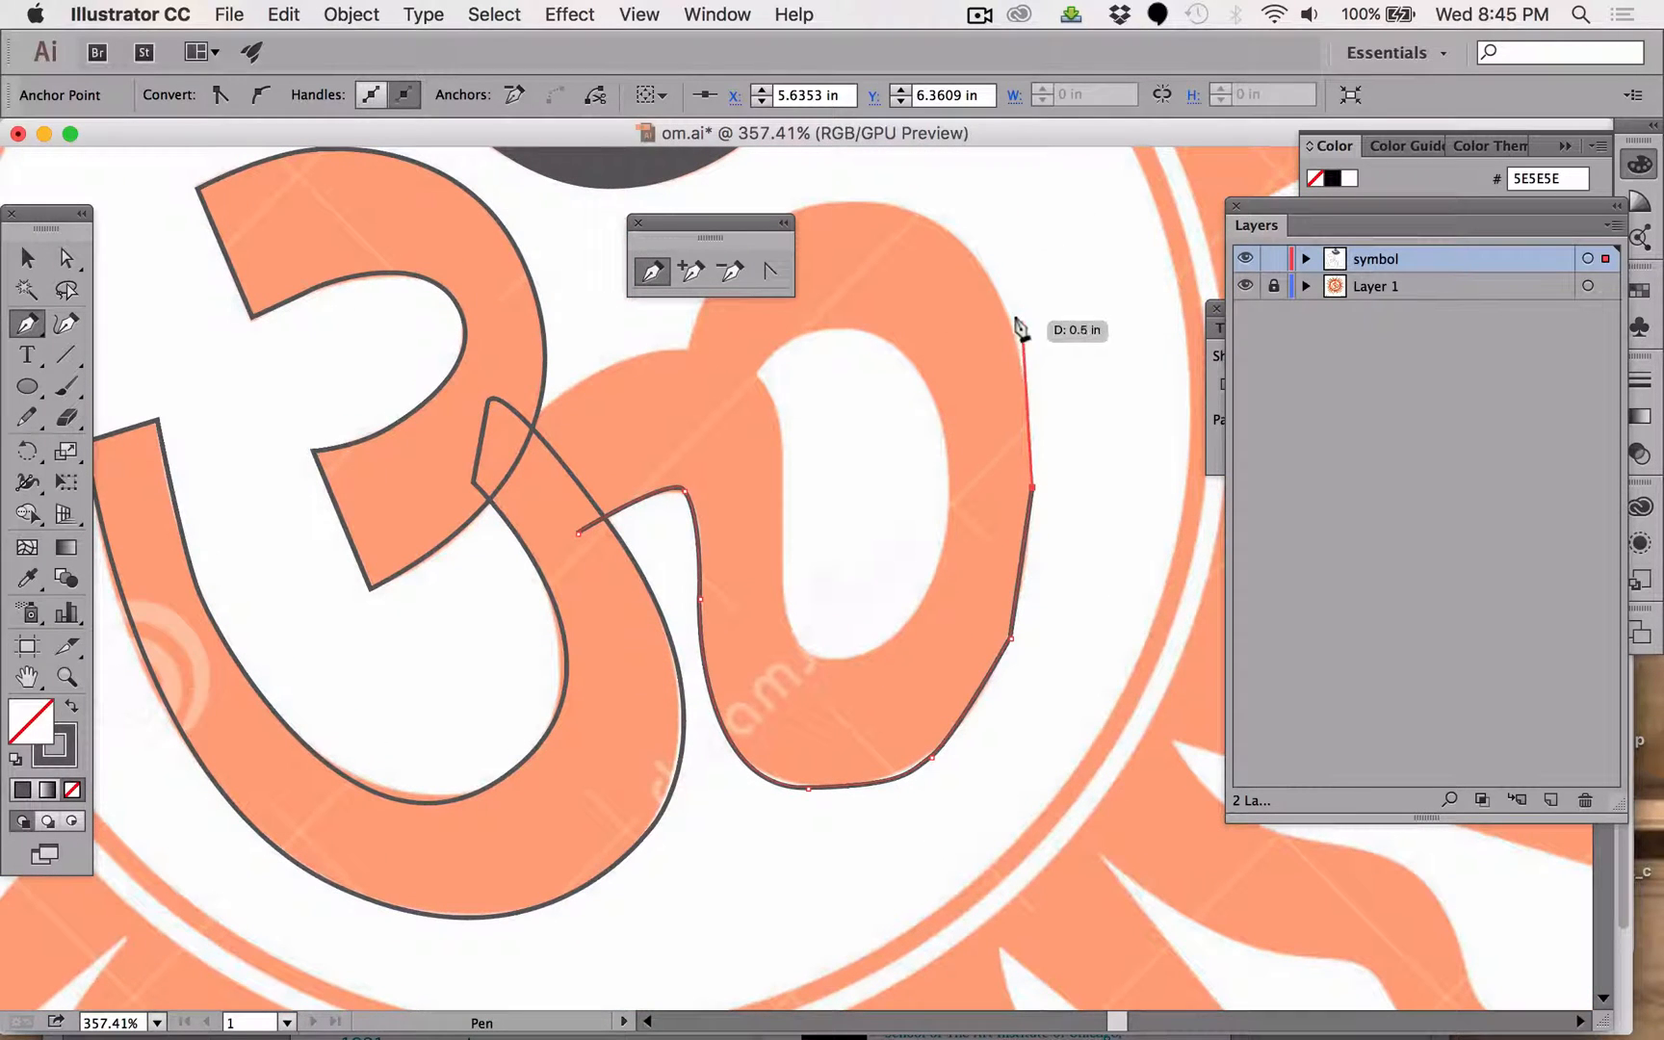
left_click(1020, 349)
left_click(961, 236)
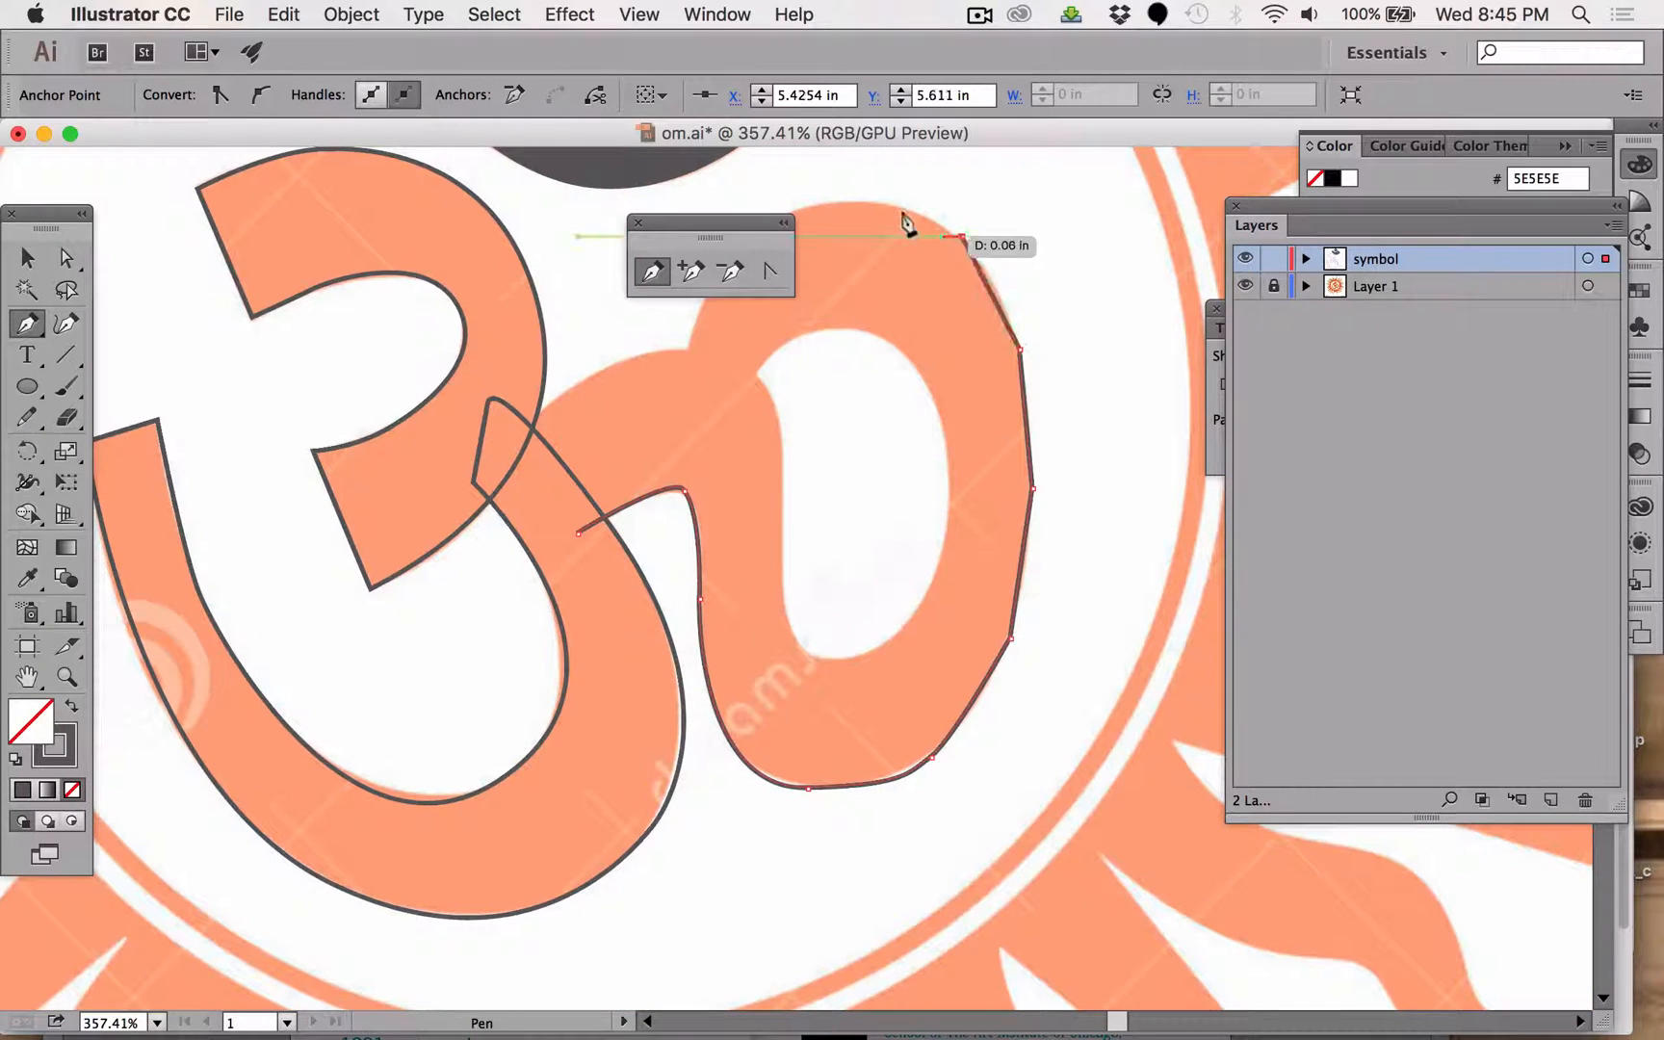
left_click(855, 199)
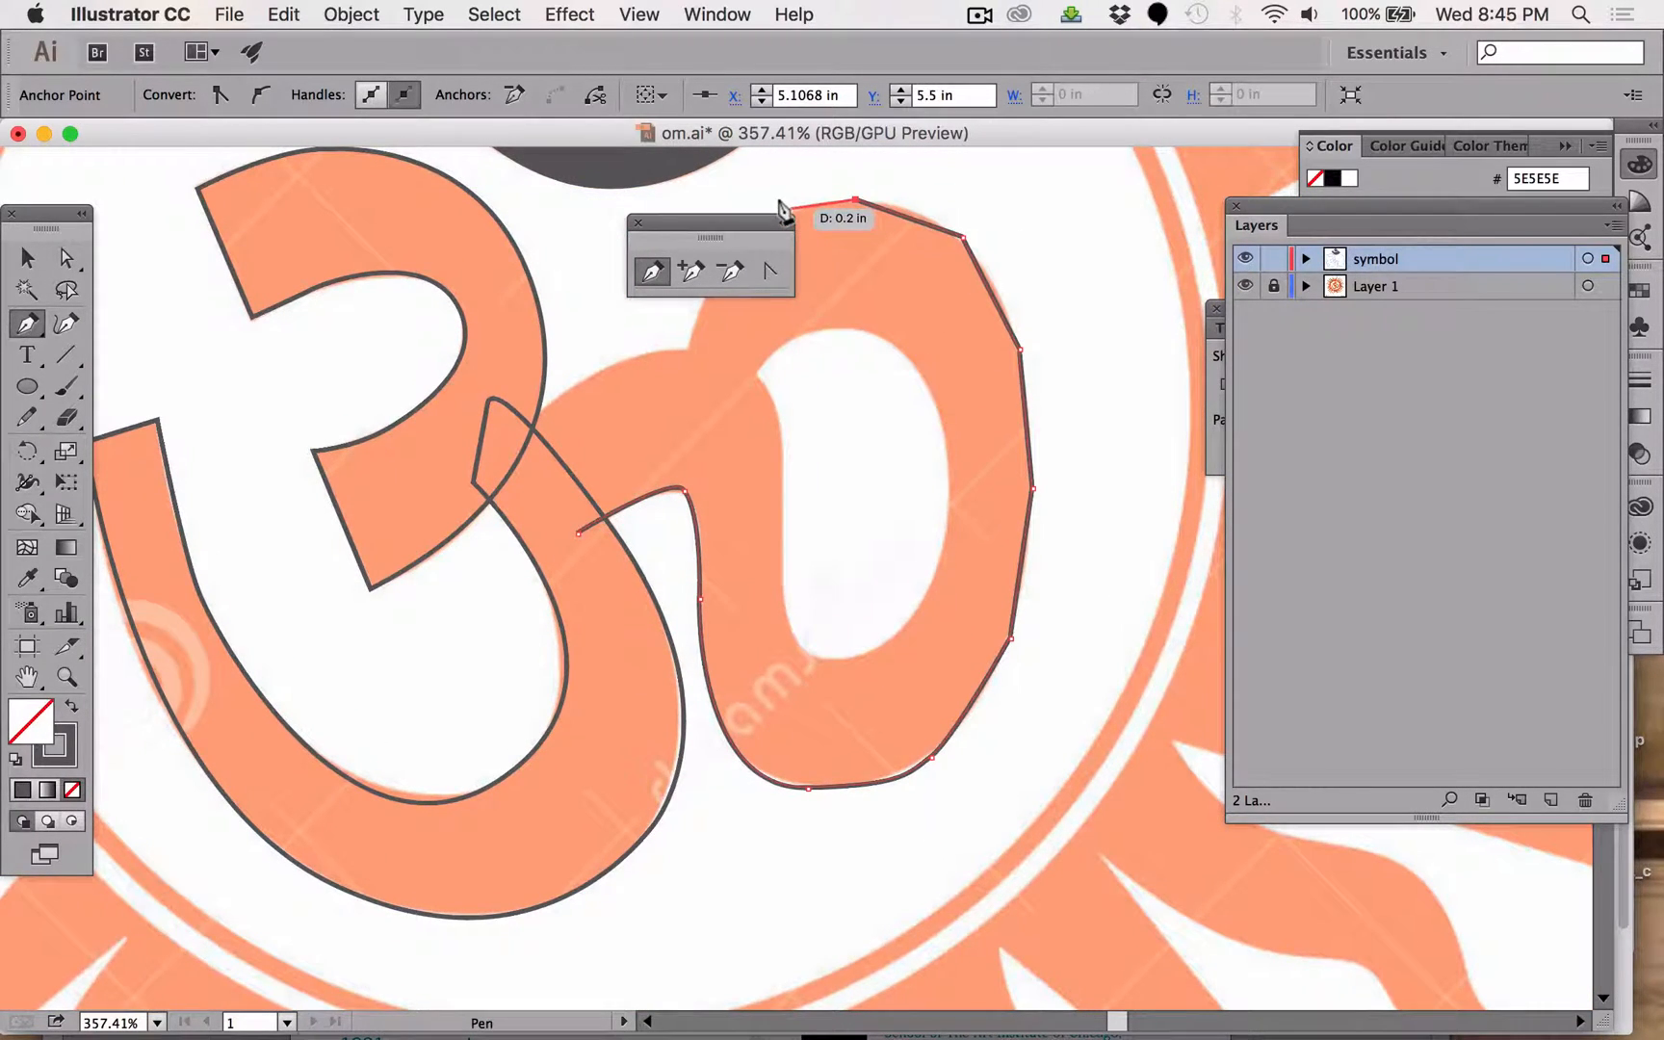
left_click(787, 208)
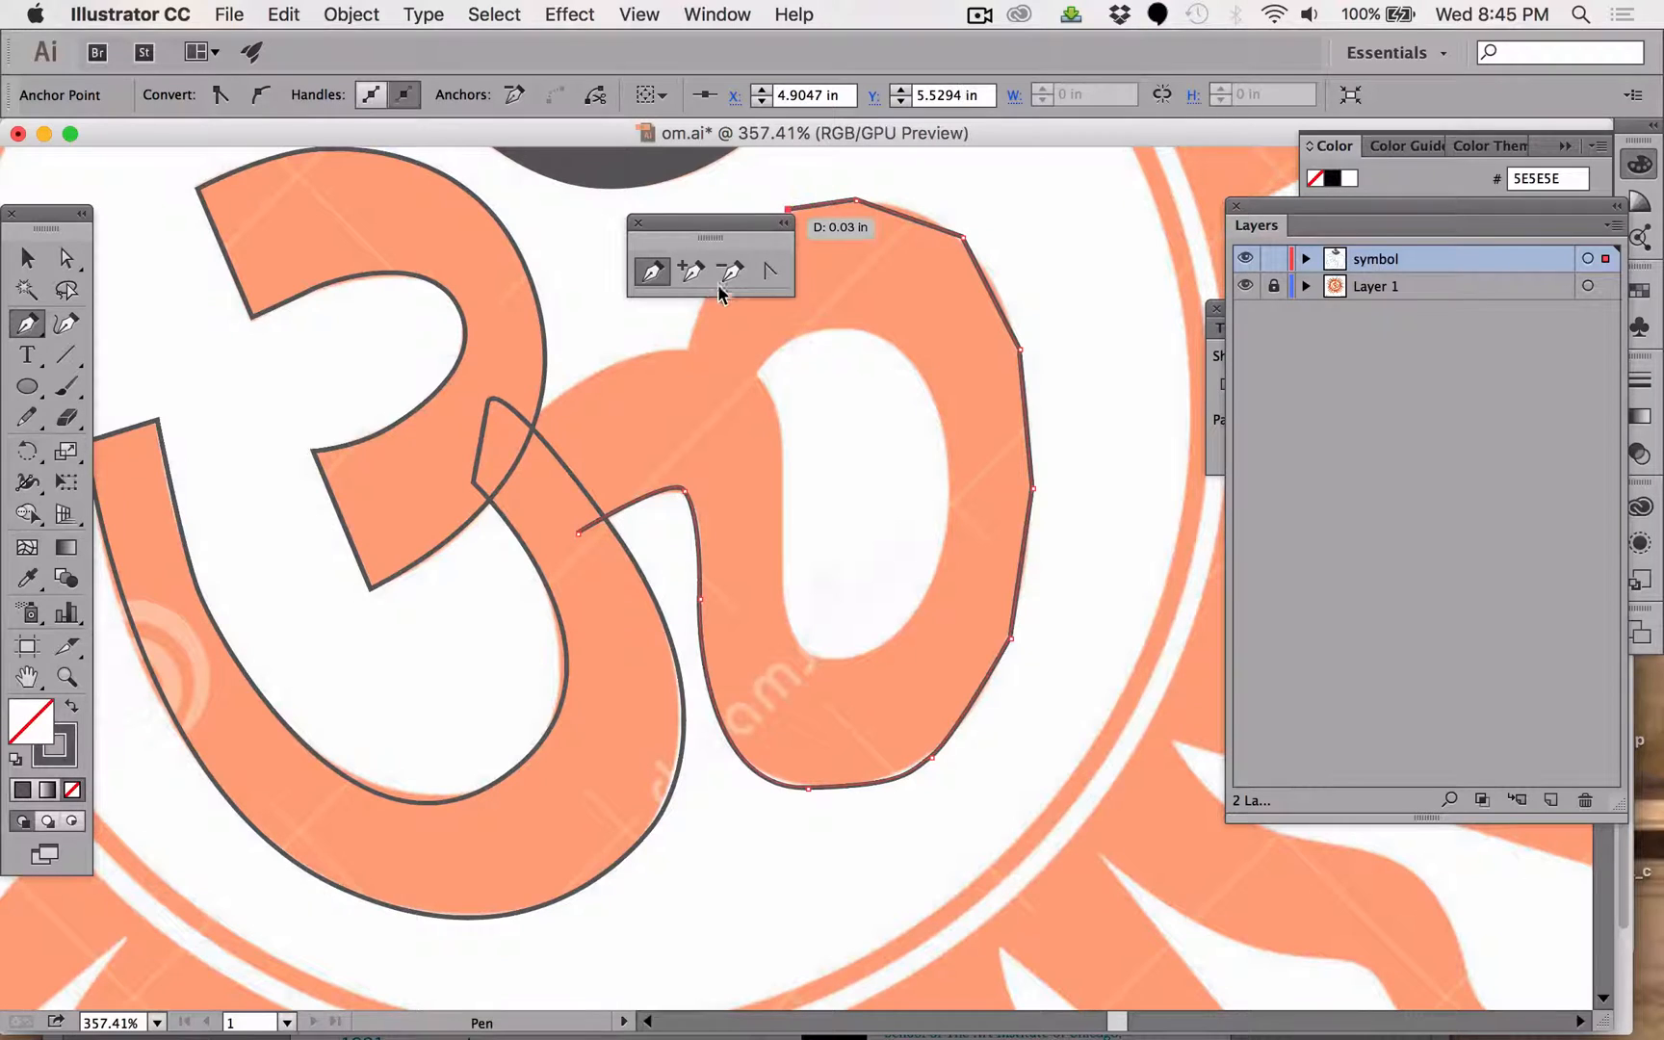
Trace the notch and the connecting arm's upper edge into the bowl stroke, and close the path at its starting anchor.
left_click(685, 345)
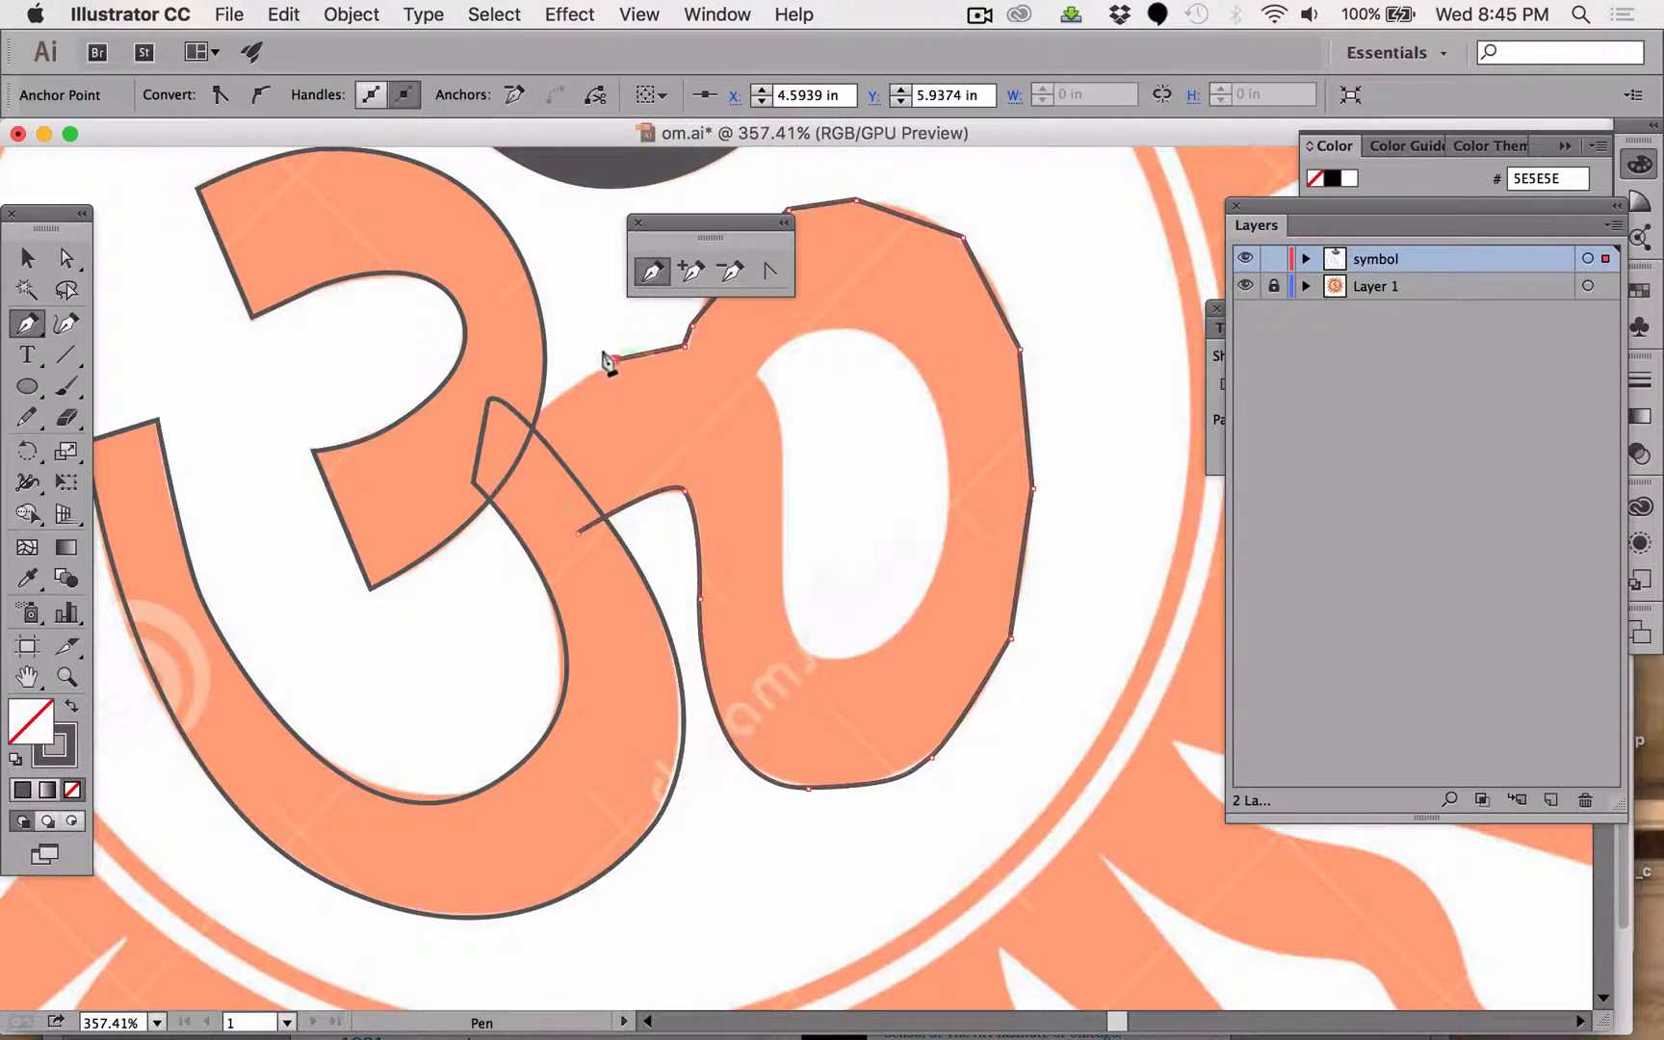
left_click(616, 361)
left_click(546, 398)
left_click(512, 431)
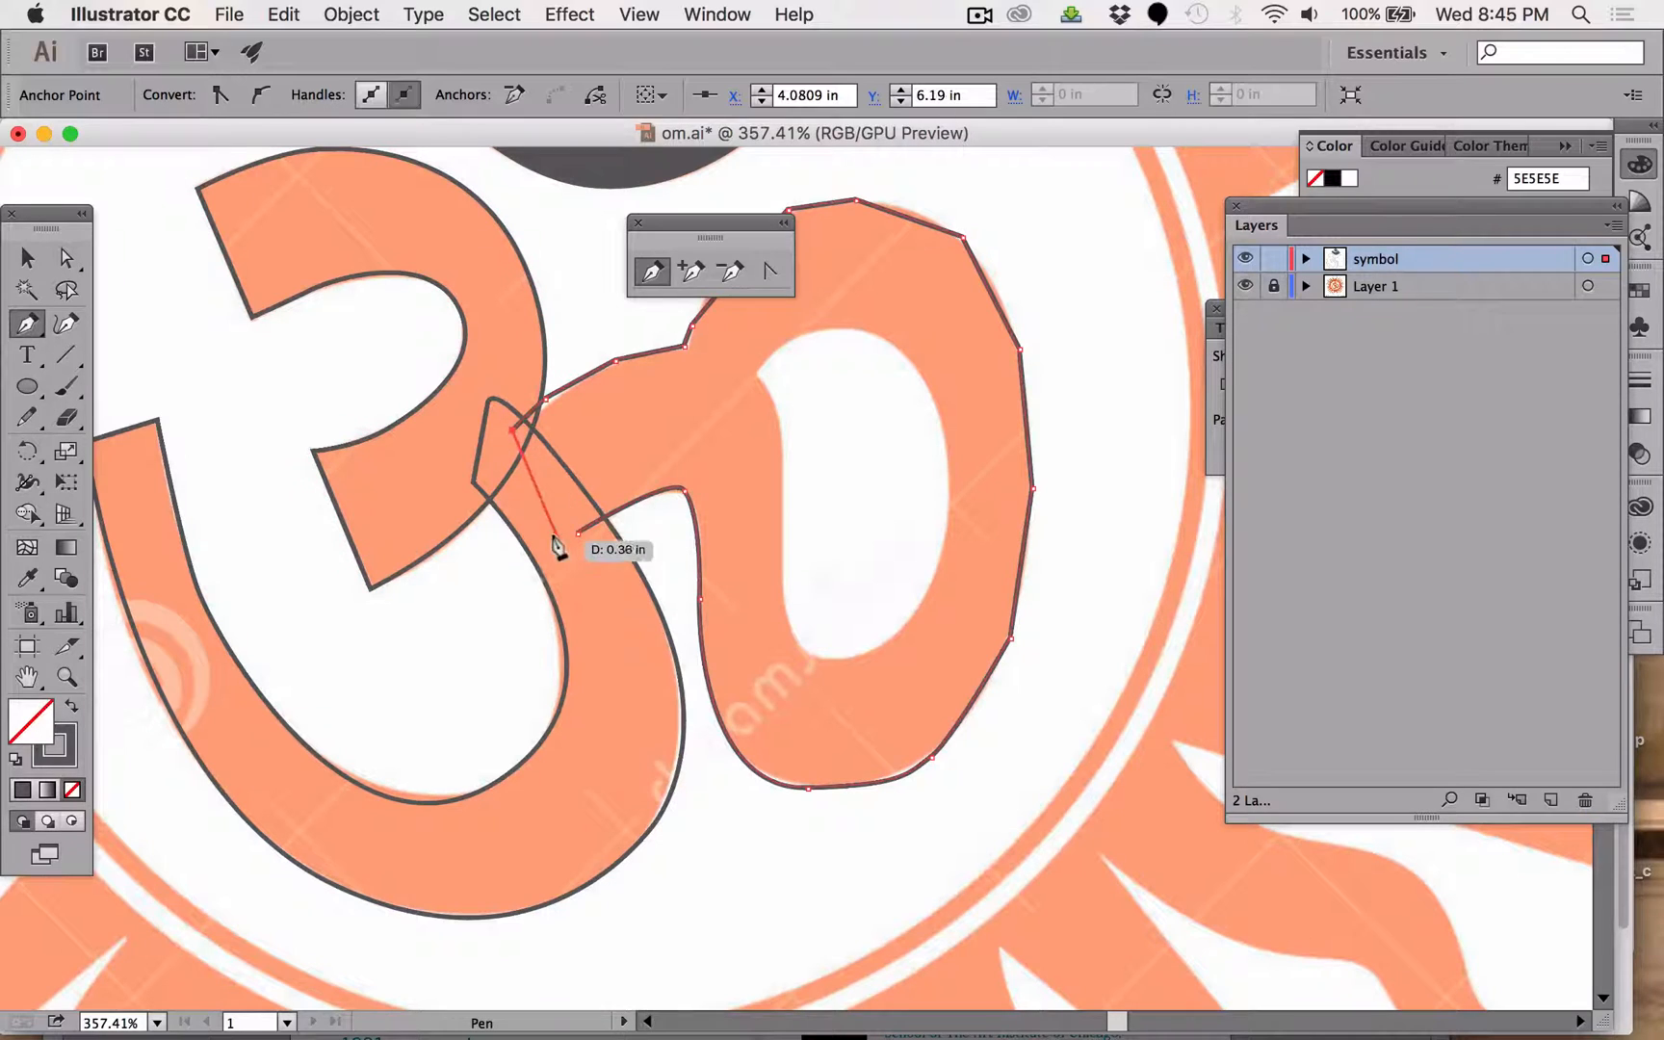
left_click(578, 531)
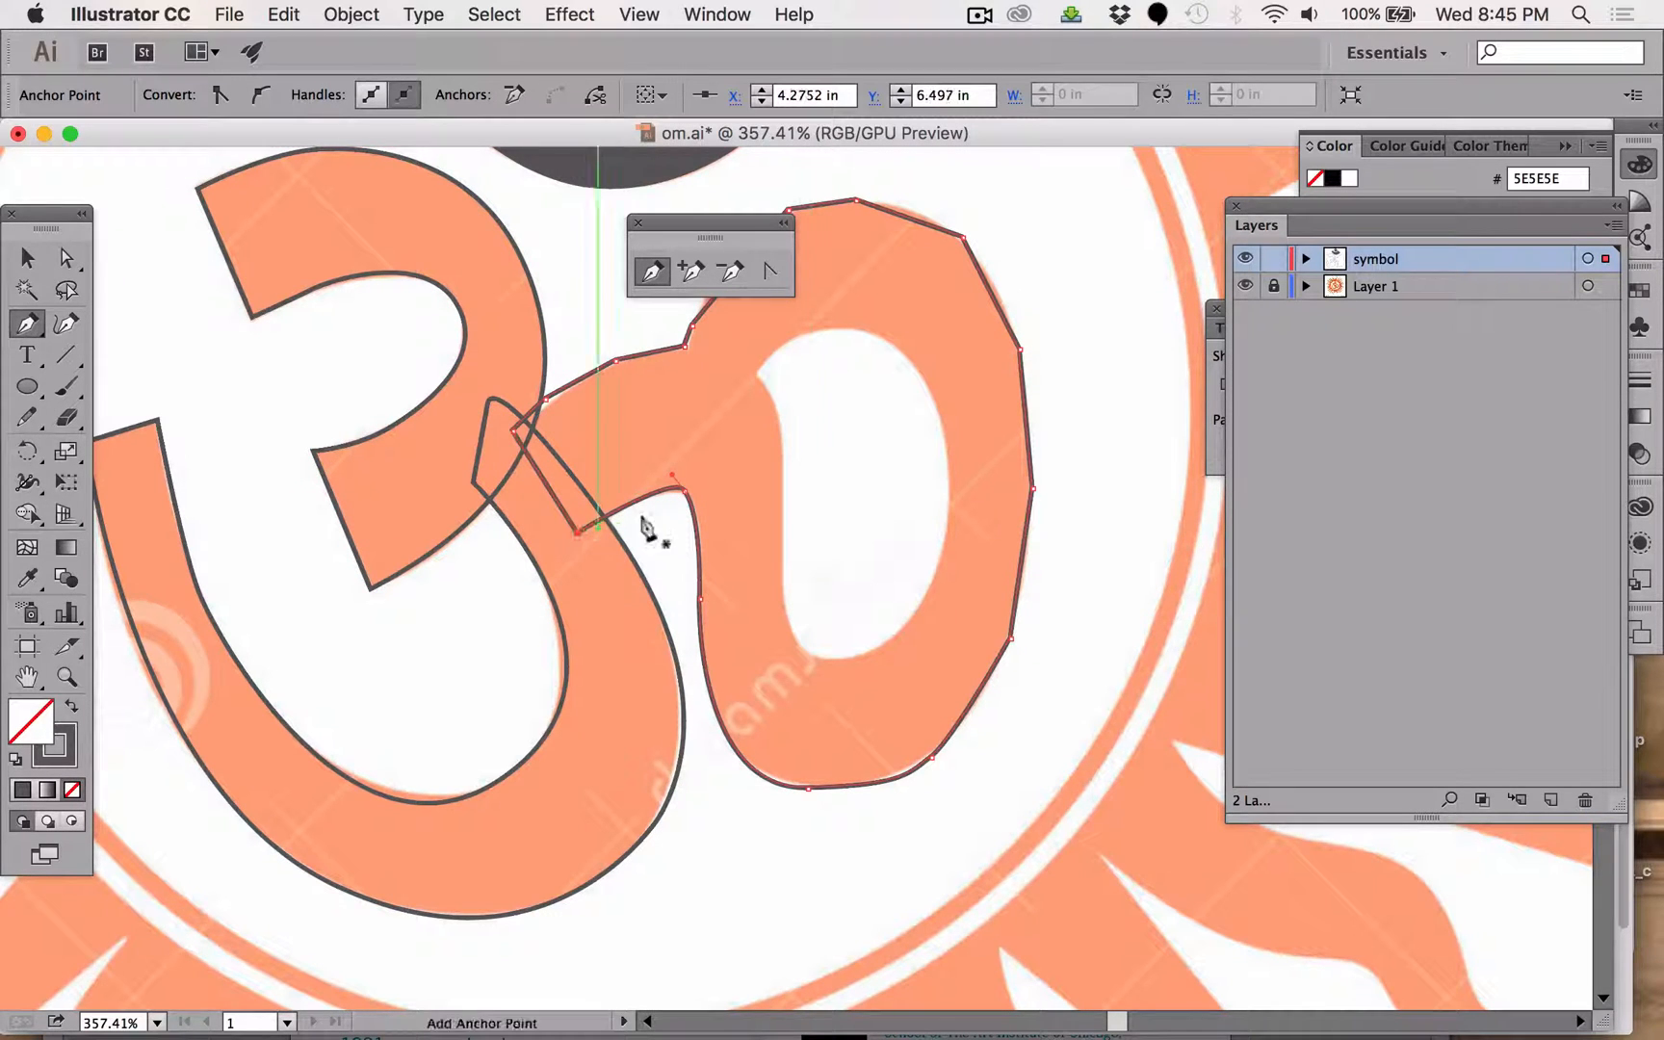
Move the floating Pen tools clear of the artwork and even out the loop's outer contour all around with the Smooth tool.
mouse_move(728, 231)
left_mouse_down()
mouse_move(1053, 165)
mouse_move(1106, 175)
left_mouse_up()
left_click(27, 419)
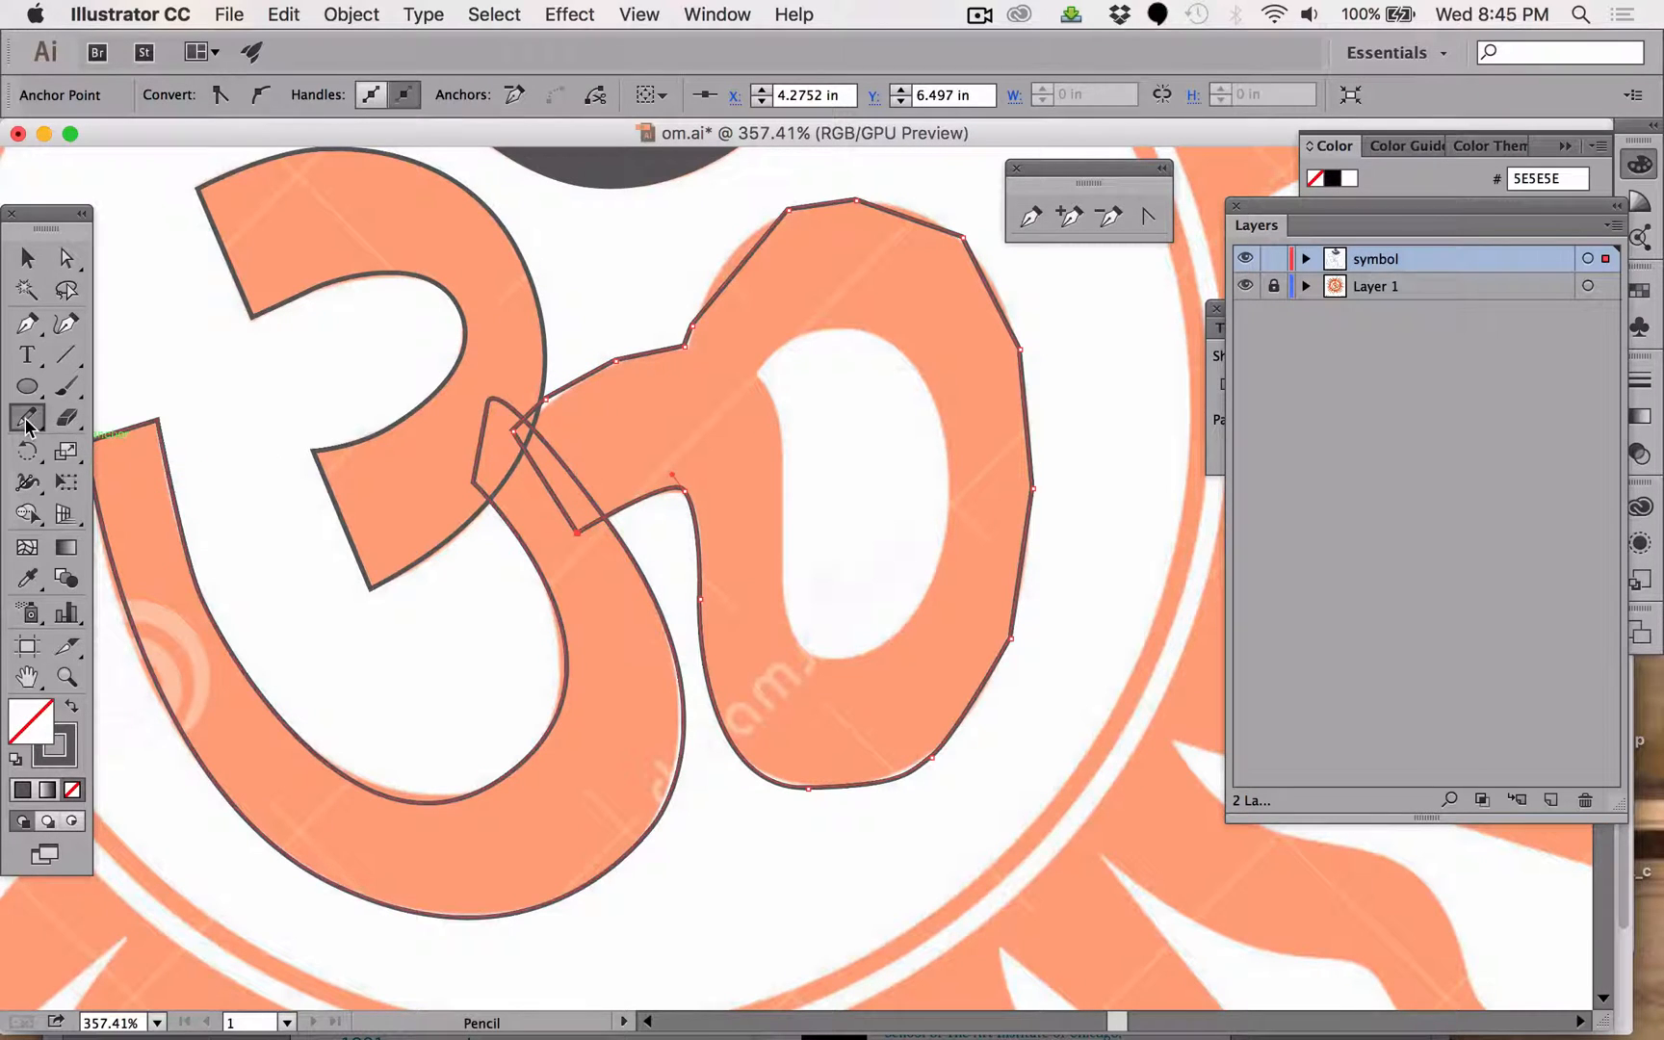
left_click_drag(26, 423, 170, 453)
mouse_move(692, 296)
left_mouse_down()
mouse_move(745, 205)
mouse_move(830, 191)
mouse_move(987, 284)
left_mouse_up()
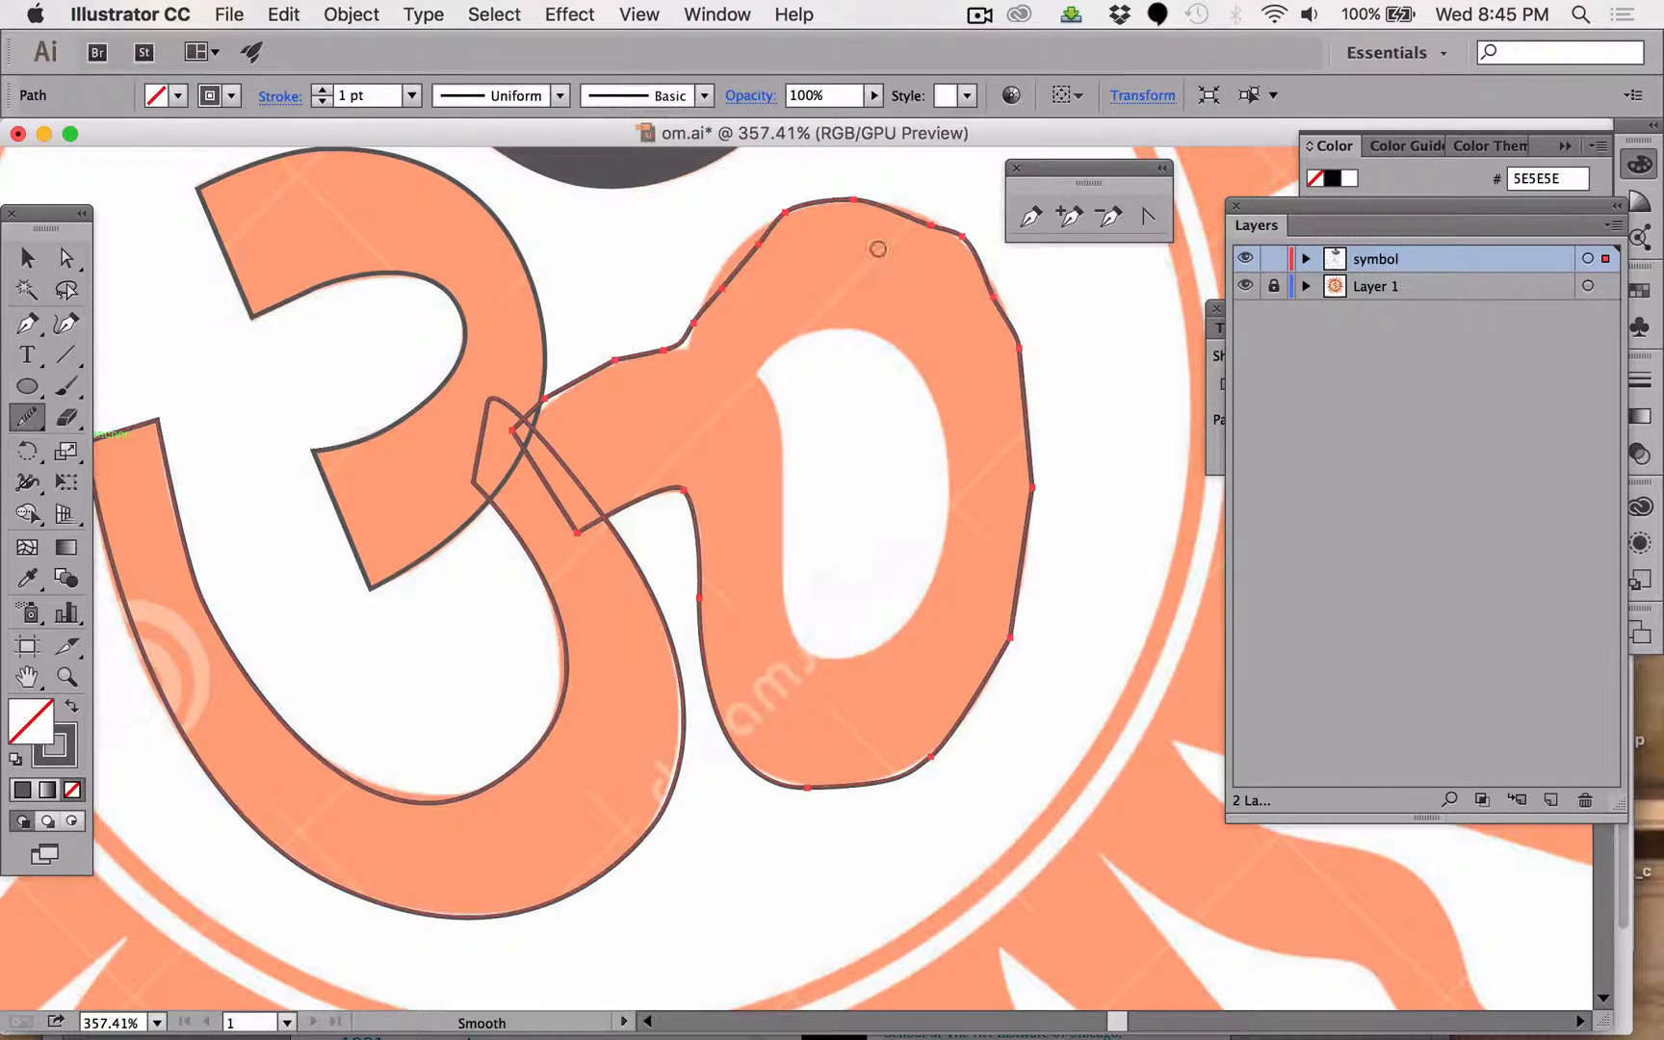
left_click_drag(751, 242, 819, 209)
mouse_move(934, 201)
left_mouse_down()
mouse_move(998, 324)
mouse_move(1050, 500)
mouse_move(1002, 652)
left_mouse_up()
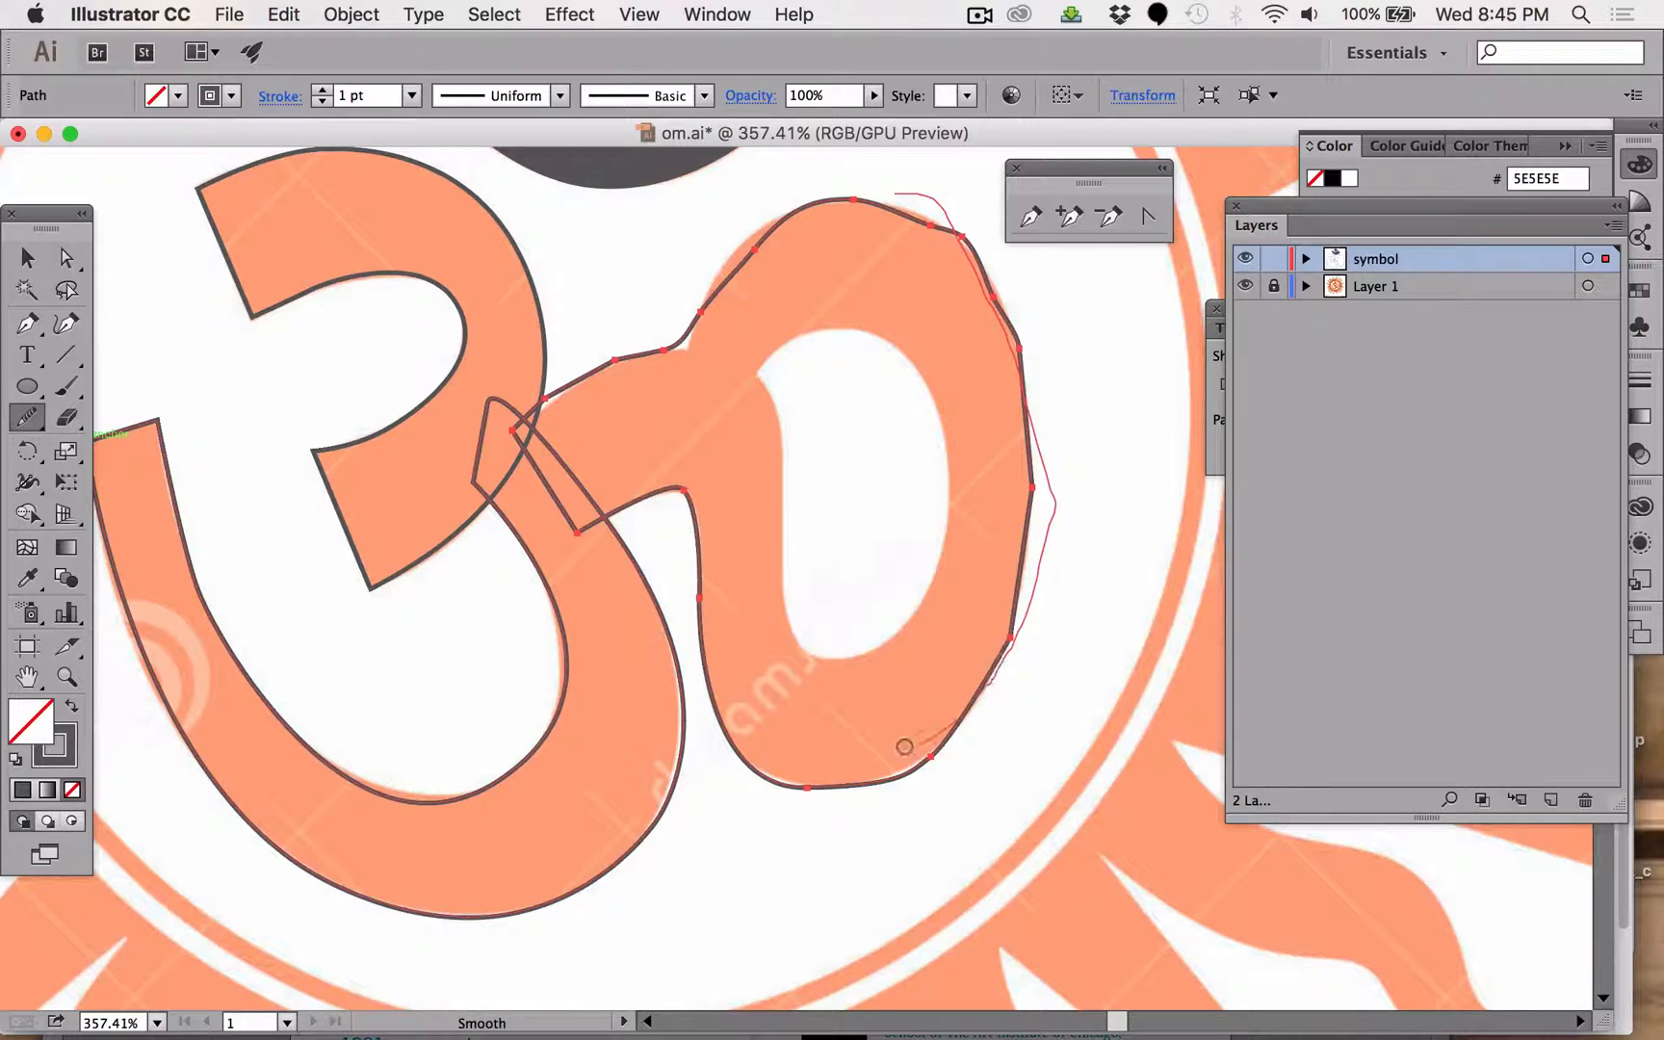
left_click_drag(904, 747, 796, 747)
mouse_move(869, 790)
left_mouse_down()
mouse_move(1026, 646)
mouse_move(900, 730)
mouse_move(1007, 581)
mouse_move(1012, 372)
left_mouse_up()
left_click_drag(1029, 537, 1009, 306)
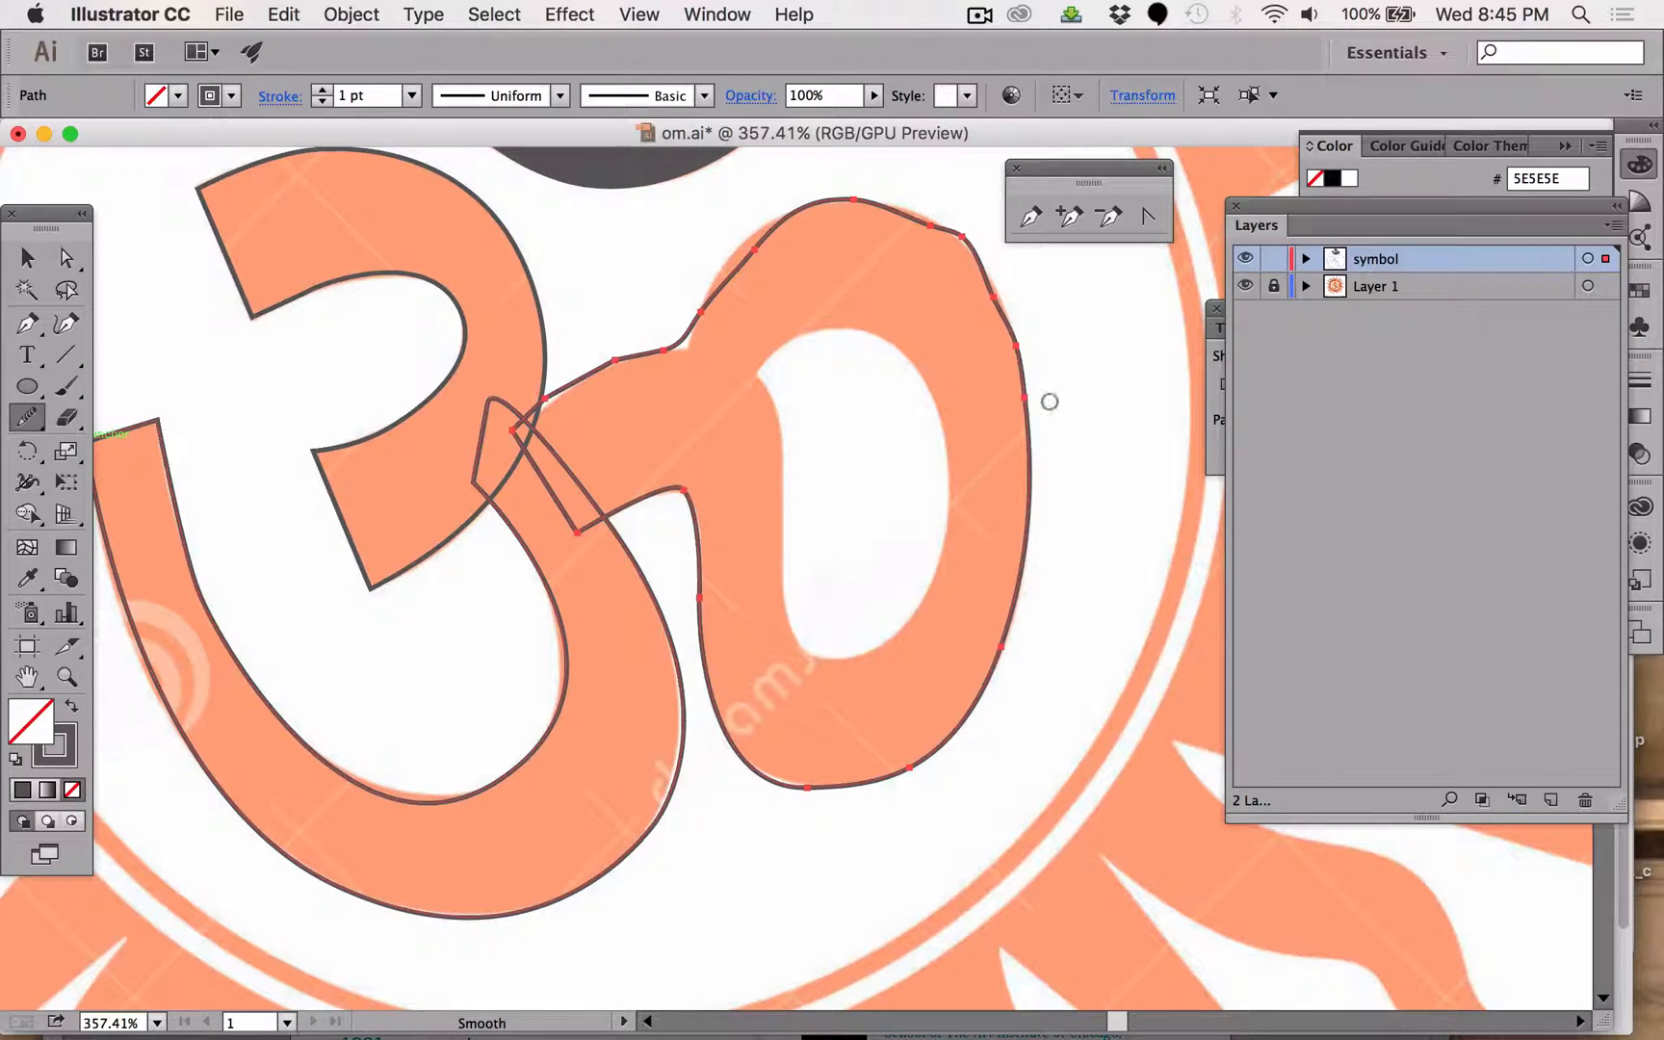
mouse_move(933, 248)
left_mouse_down()
mouse_move(759, 204)
mouse_move(641, 336)
mouse_move(559, 378)
left_mouse_up()
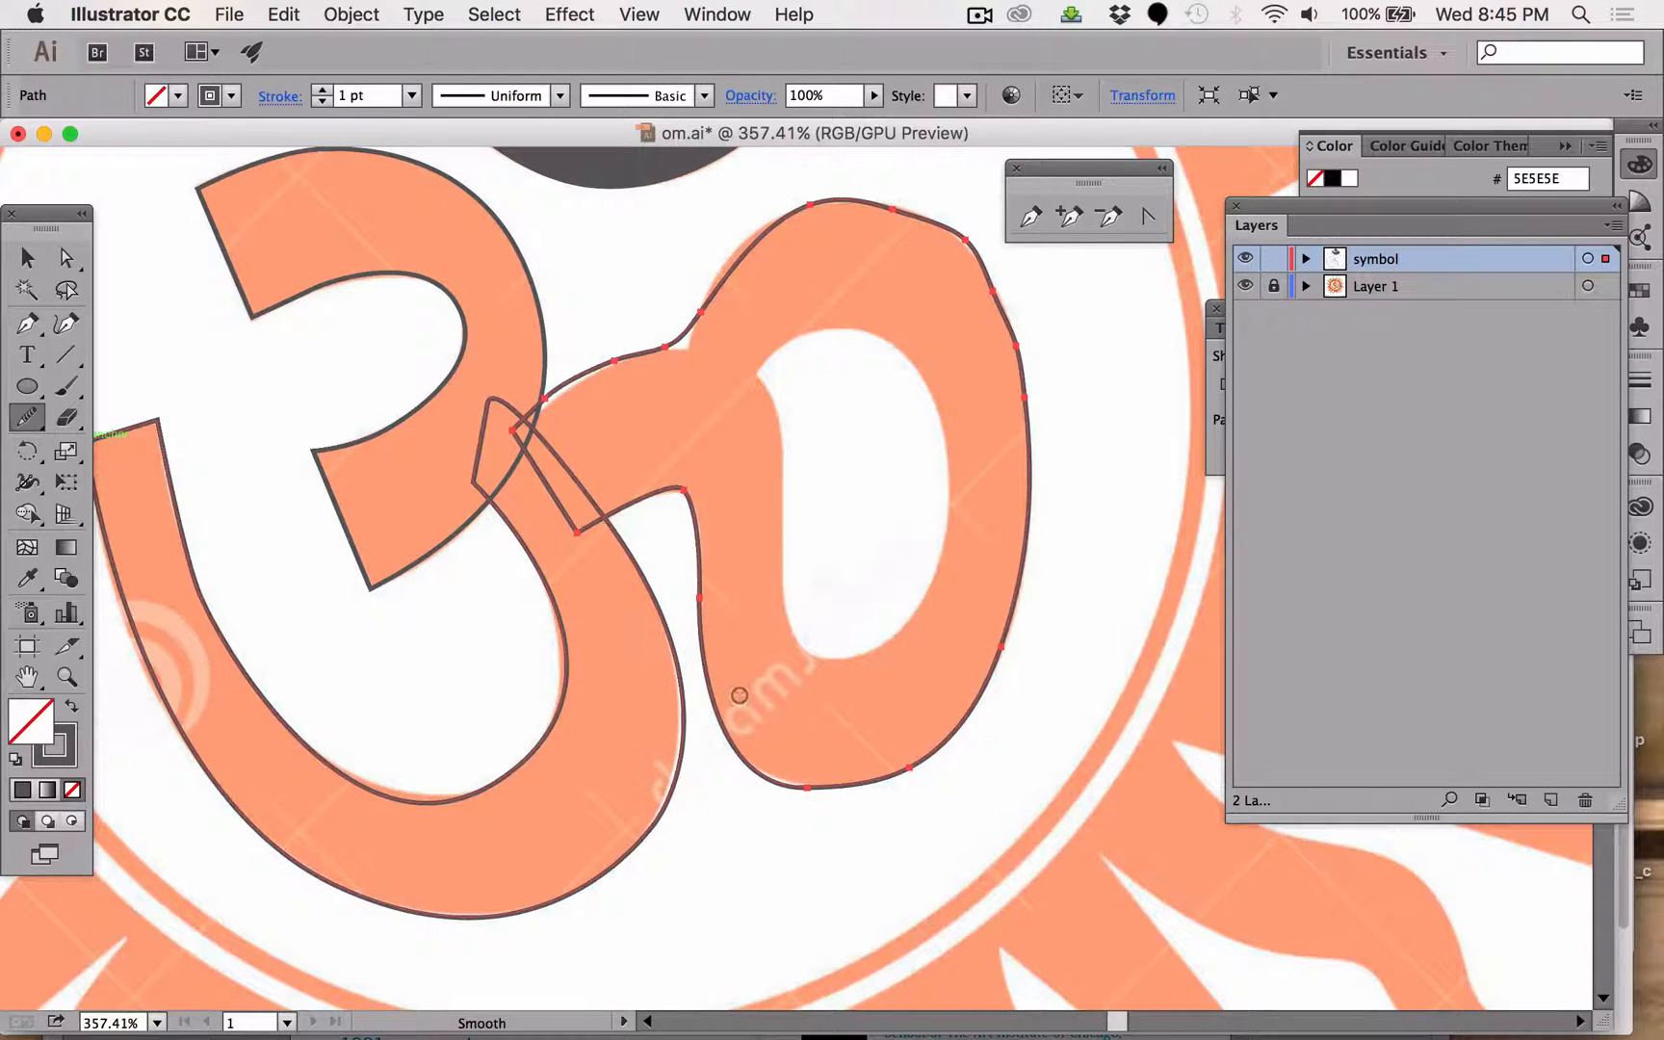
mouse_move(742, 695)
left_mouse_down()
mouse_move(892, 800)
mouse_move(1001, 679)
left_mouse_up()
mouse_move(1053, 419)
left_mouse_down()
mouse_move(997, 258)
mouse_move(883, 214)
left_mouse_up()
mouse_move(1016, 341)
left_mouse_down()
mouse_move(896, 222)
mouse_move(914, 228)
left_mouse_up()
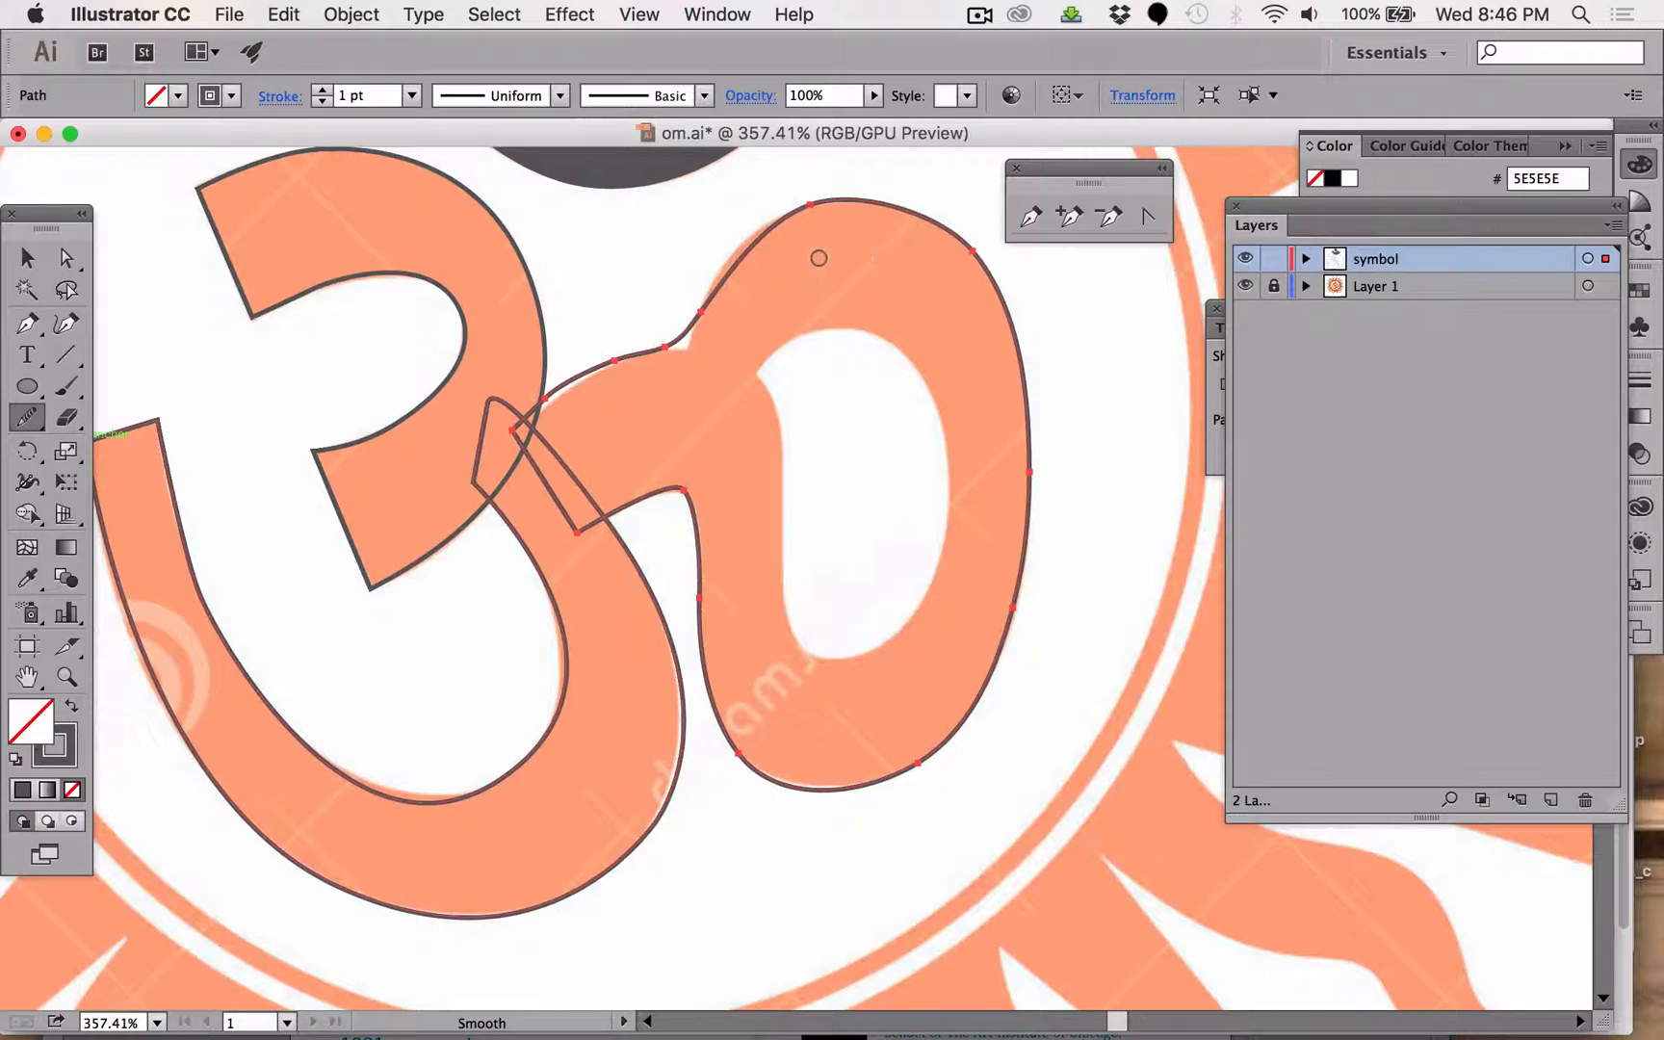
Adjust the connecting arm's upper edge with Direct Selection and delete its surplus anchor points.
left_click(66, 257)
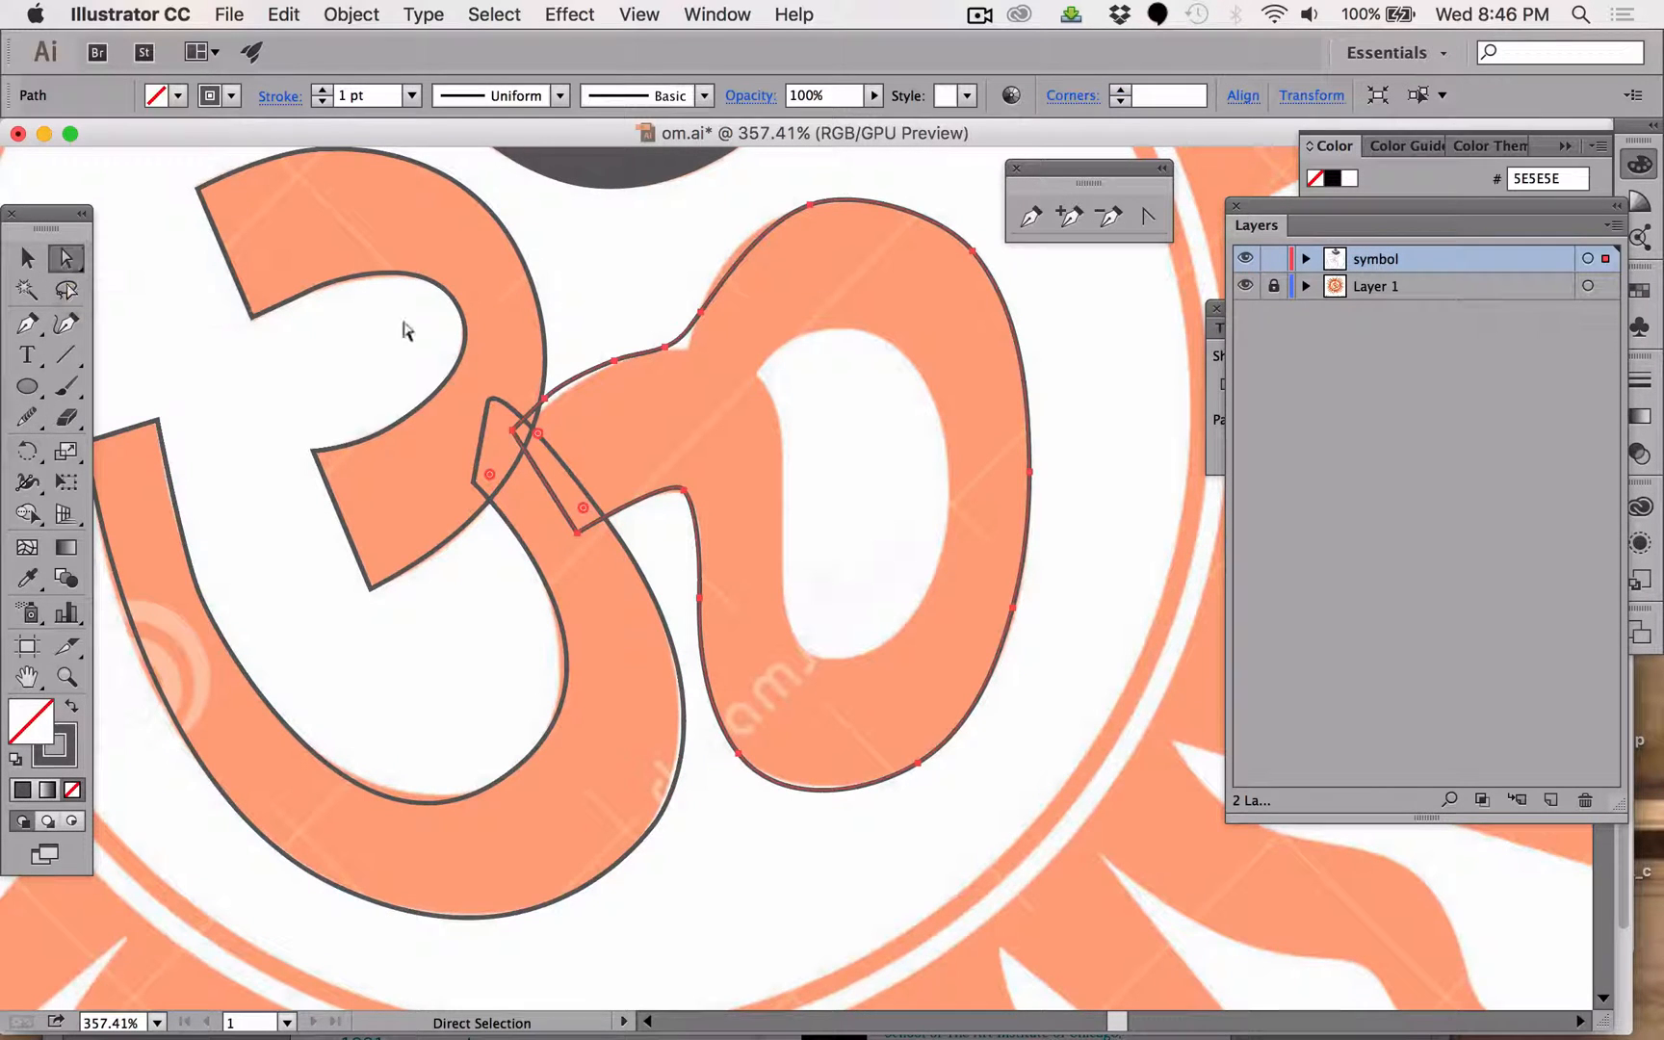
left_click_drag(638, 351, 544, 395)
left_click_drag(30, 335, 123, 389)
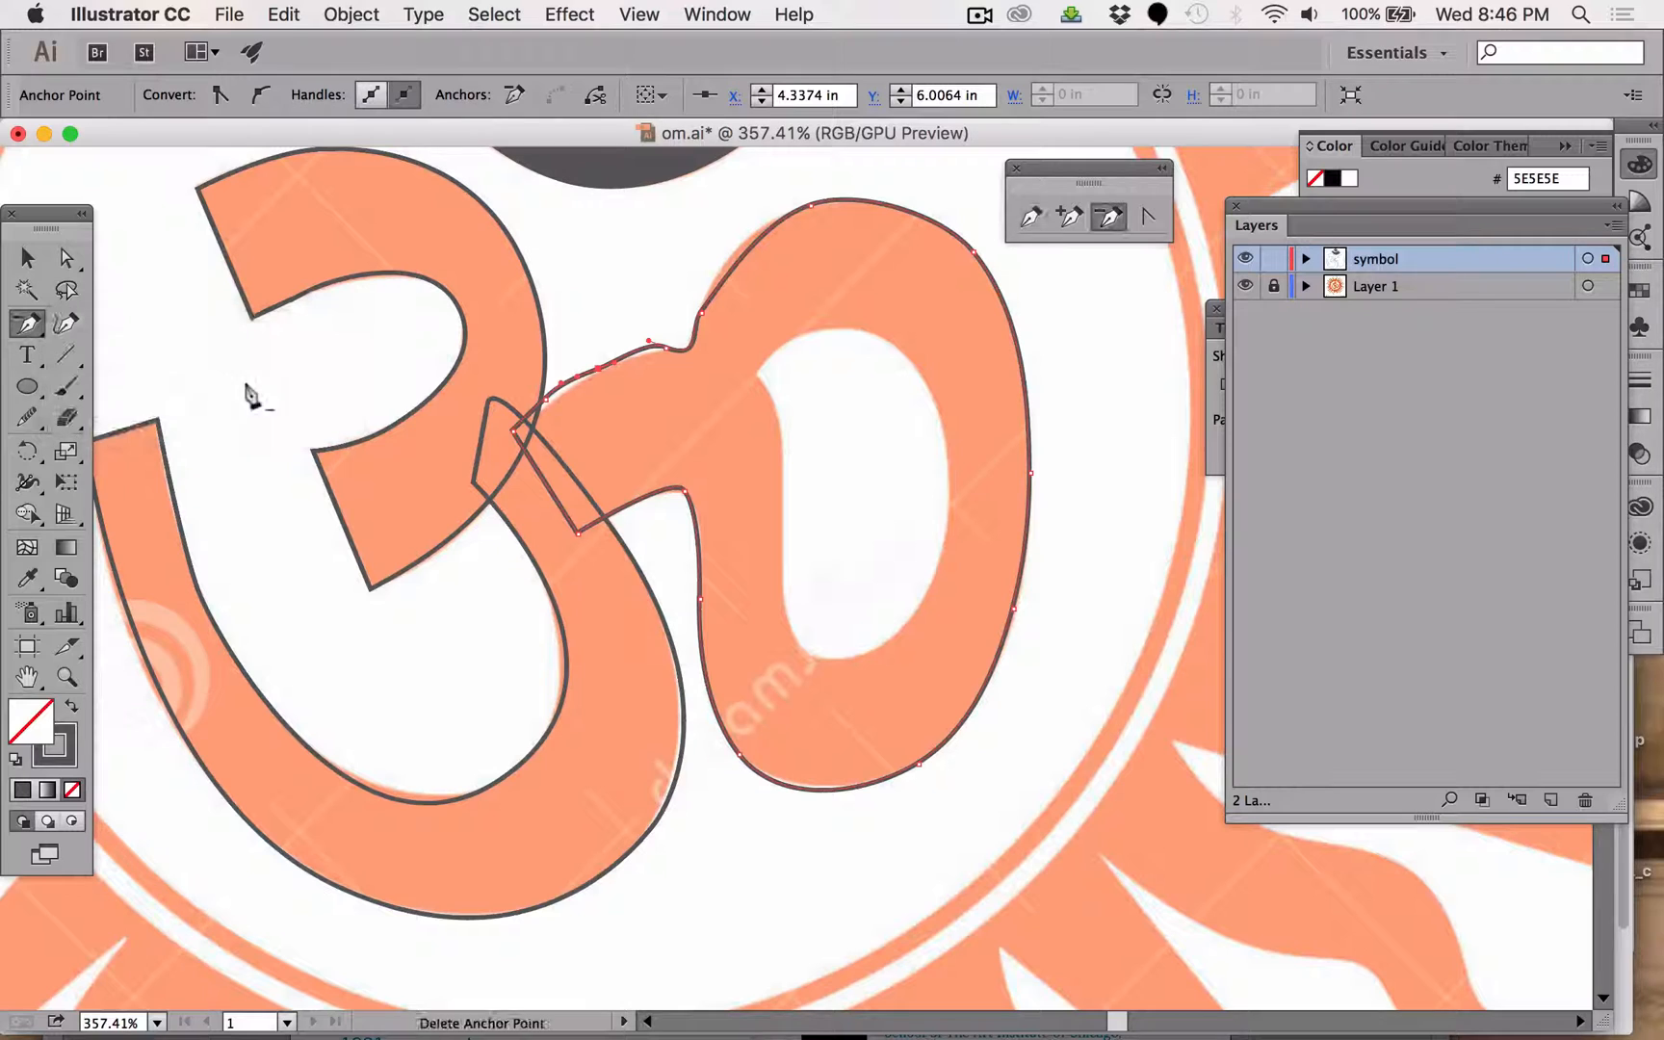
left_click(537, 399)
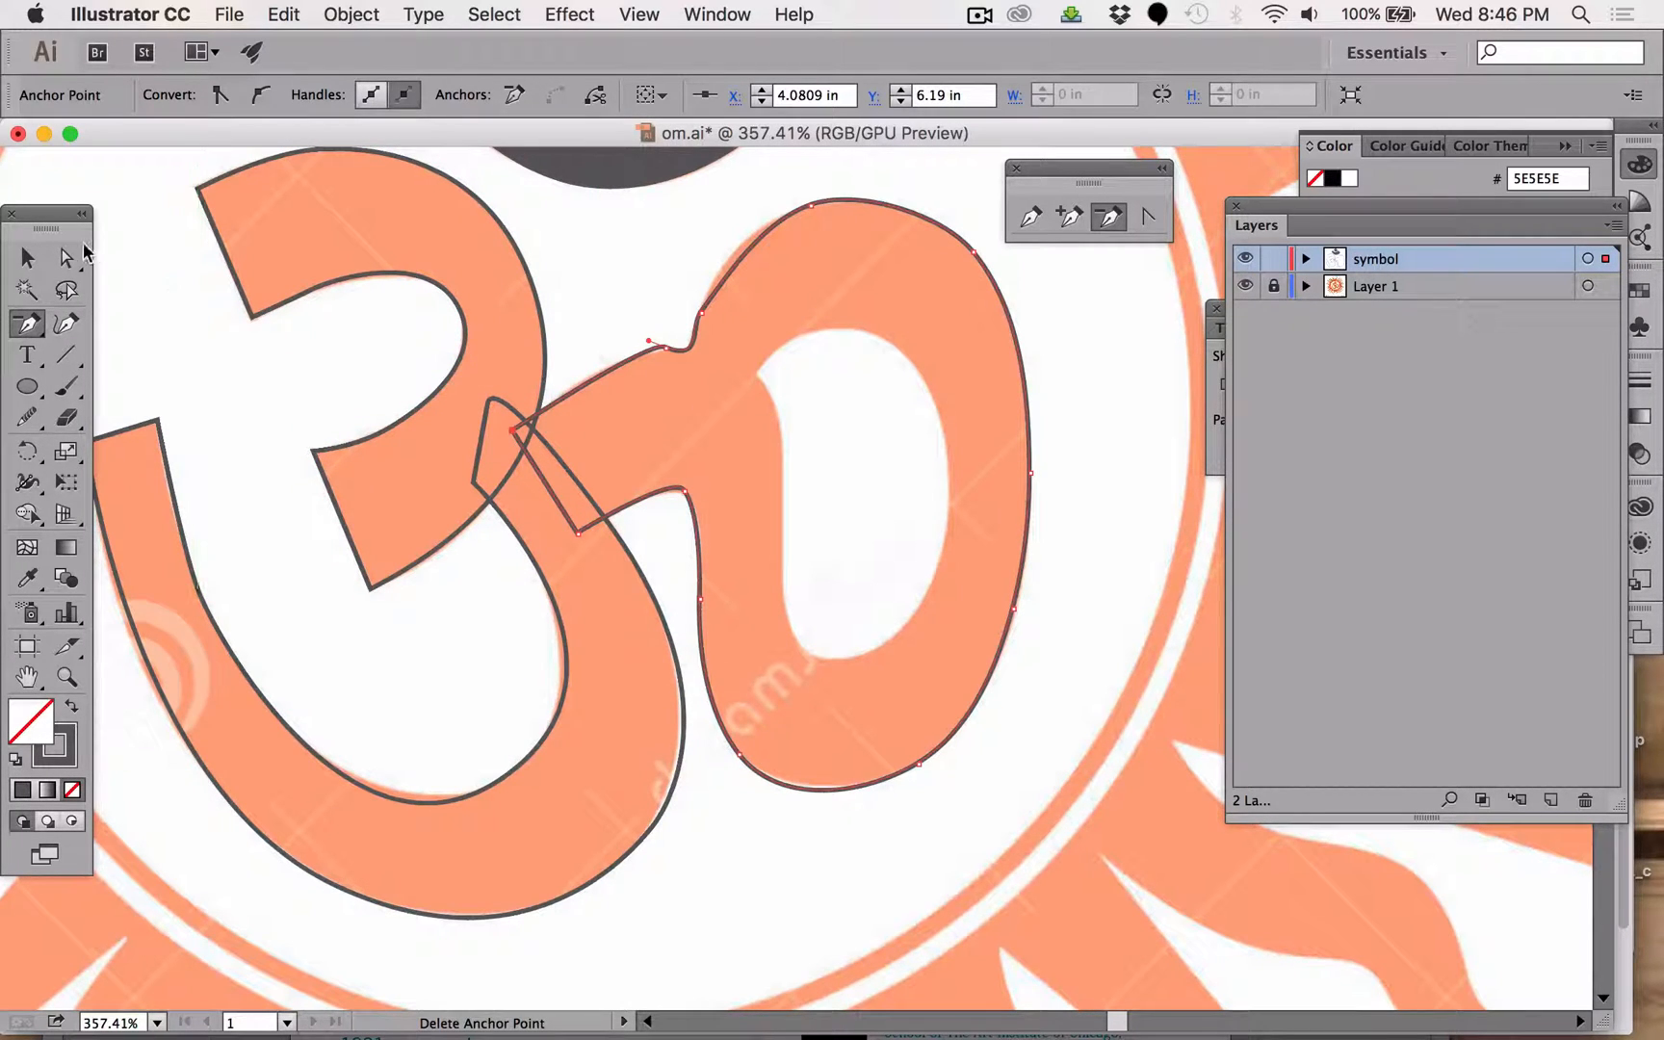
Adjust the direction handles at the notch between arm and loop so the arm and the loop's upper-left curve match the template.
left_click(62, 258)
mouse_move(642, 335)
left_mouse_down()
mouse_move(605, 338)
mouse_move(660, 349)
left_mouse_up()
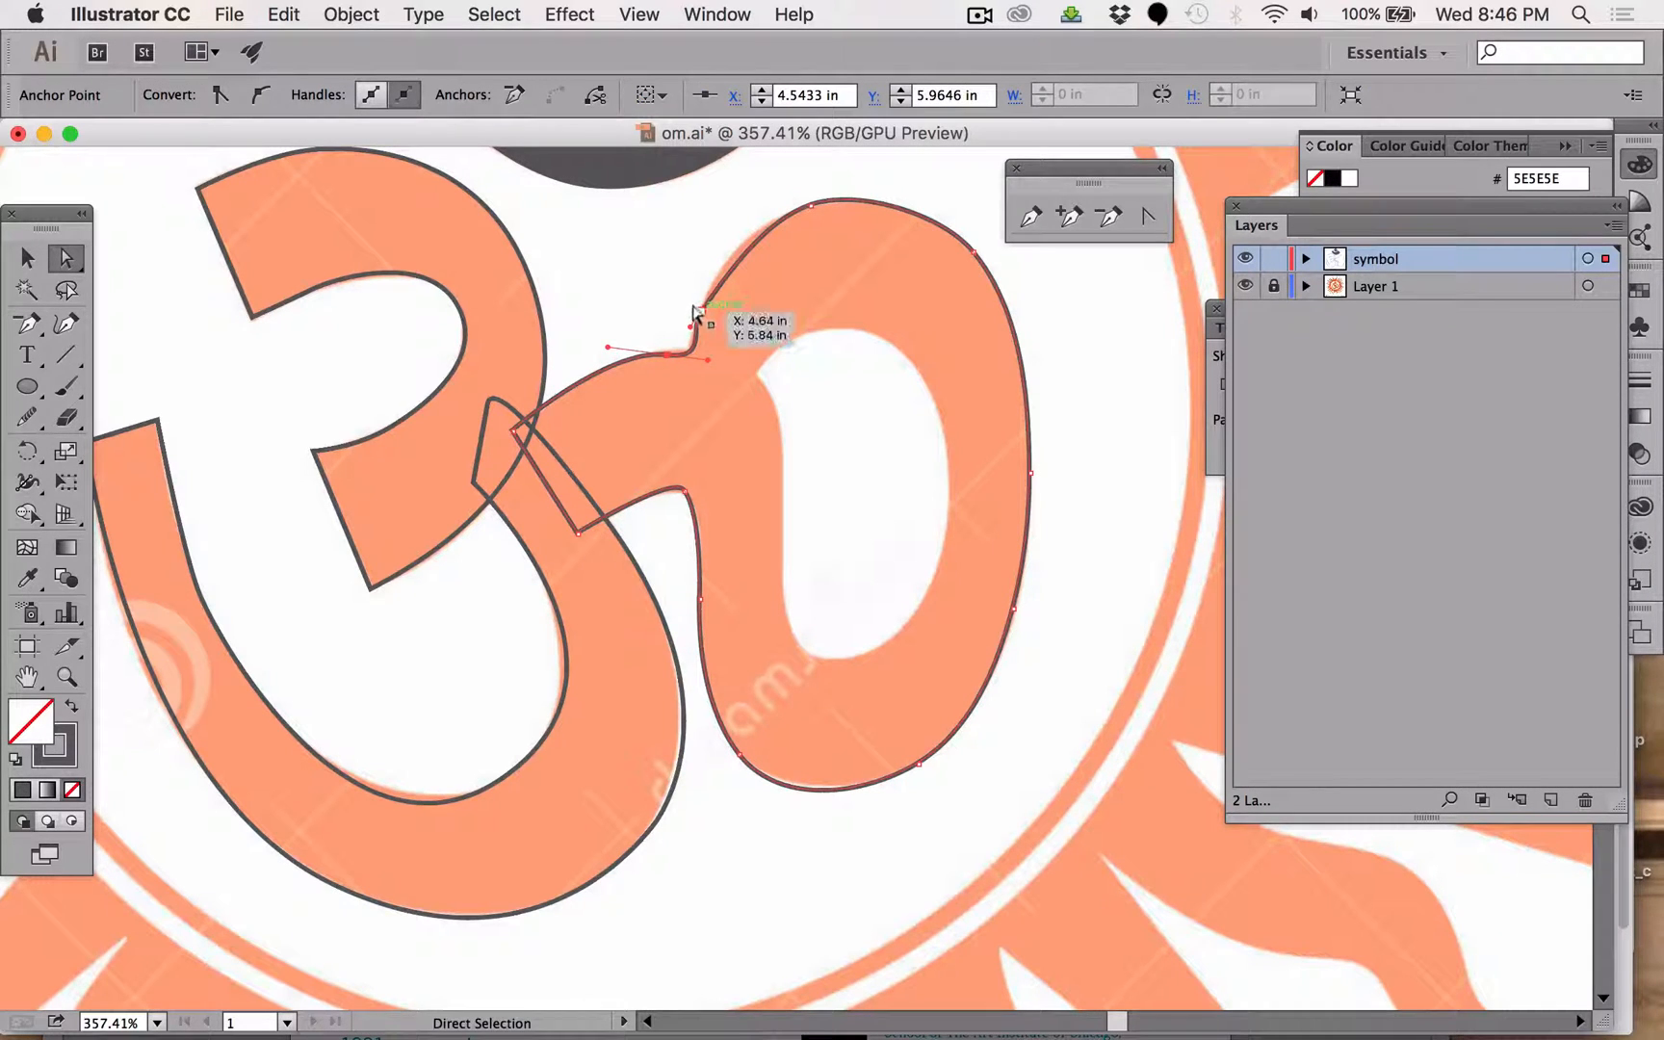
left_click(702, 311)
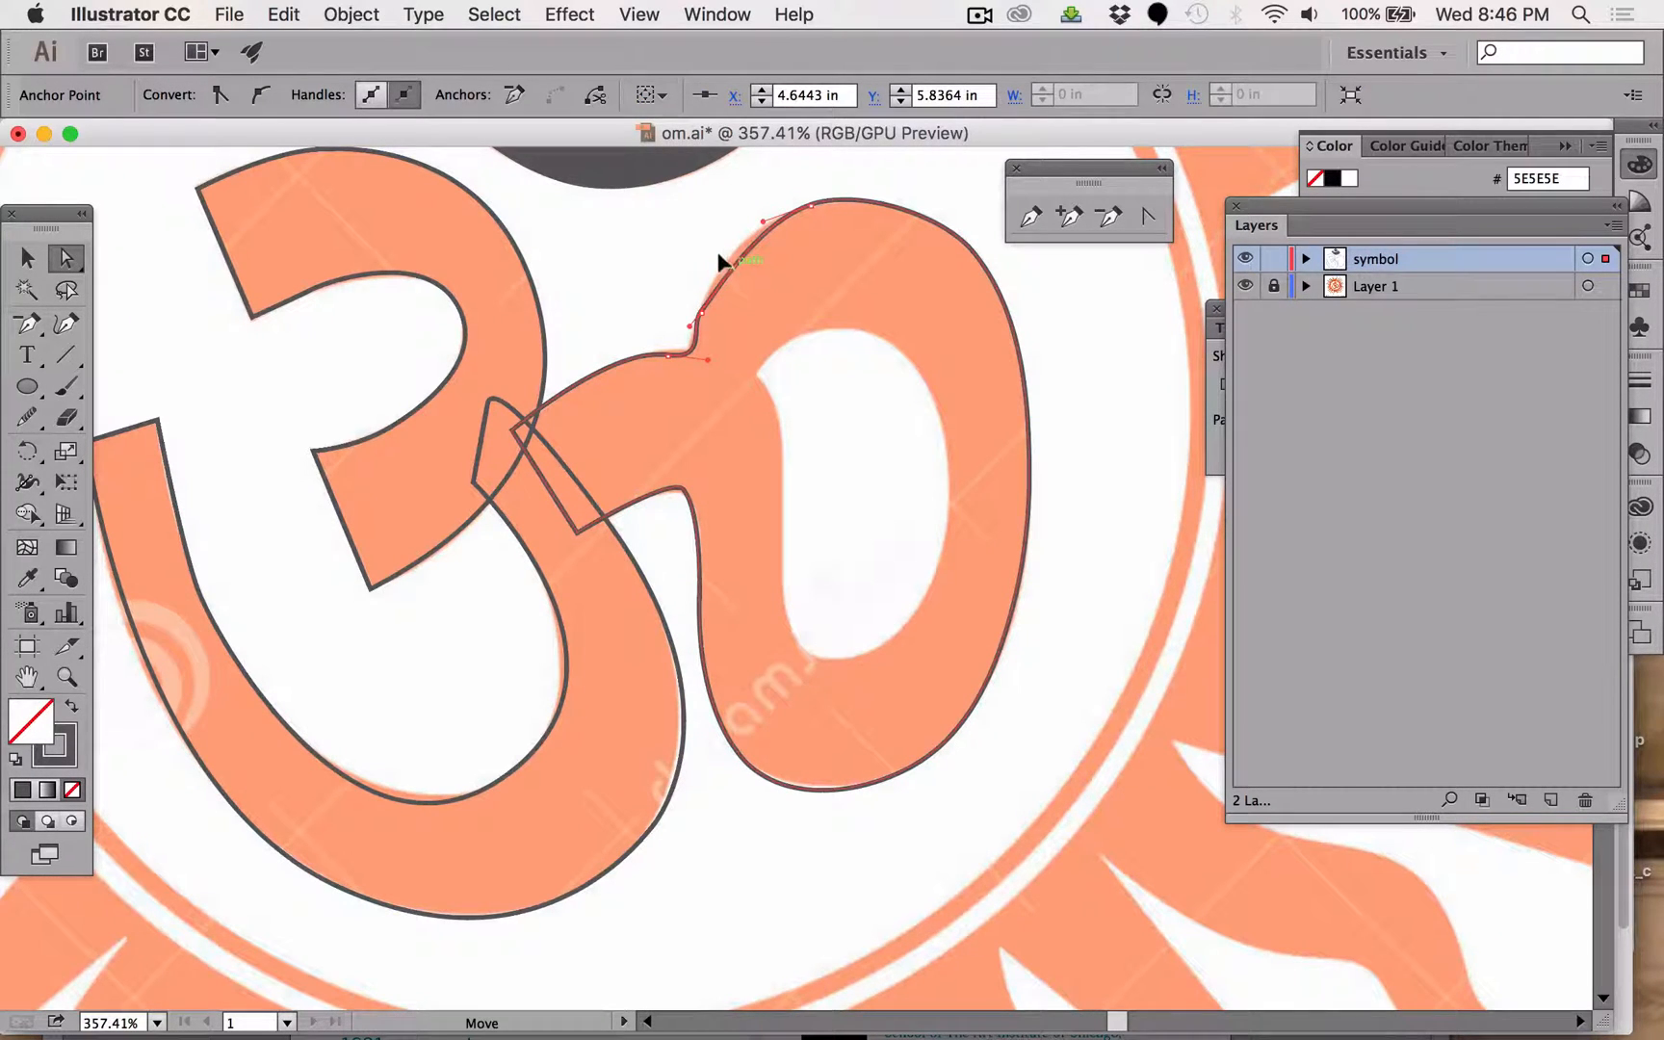
left_click_drag(715, 247, 726, 255)
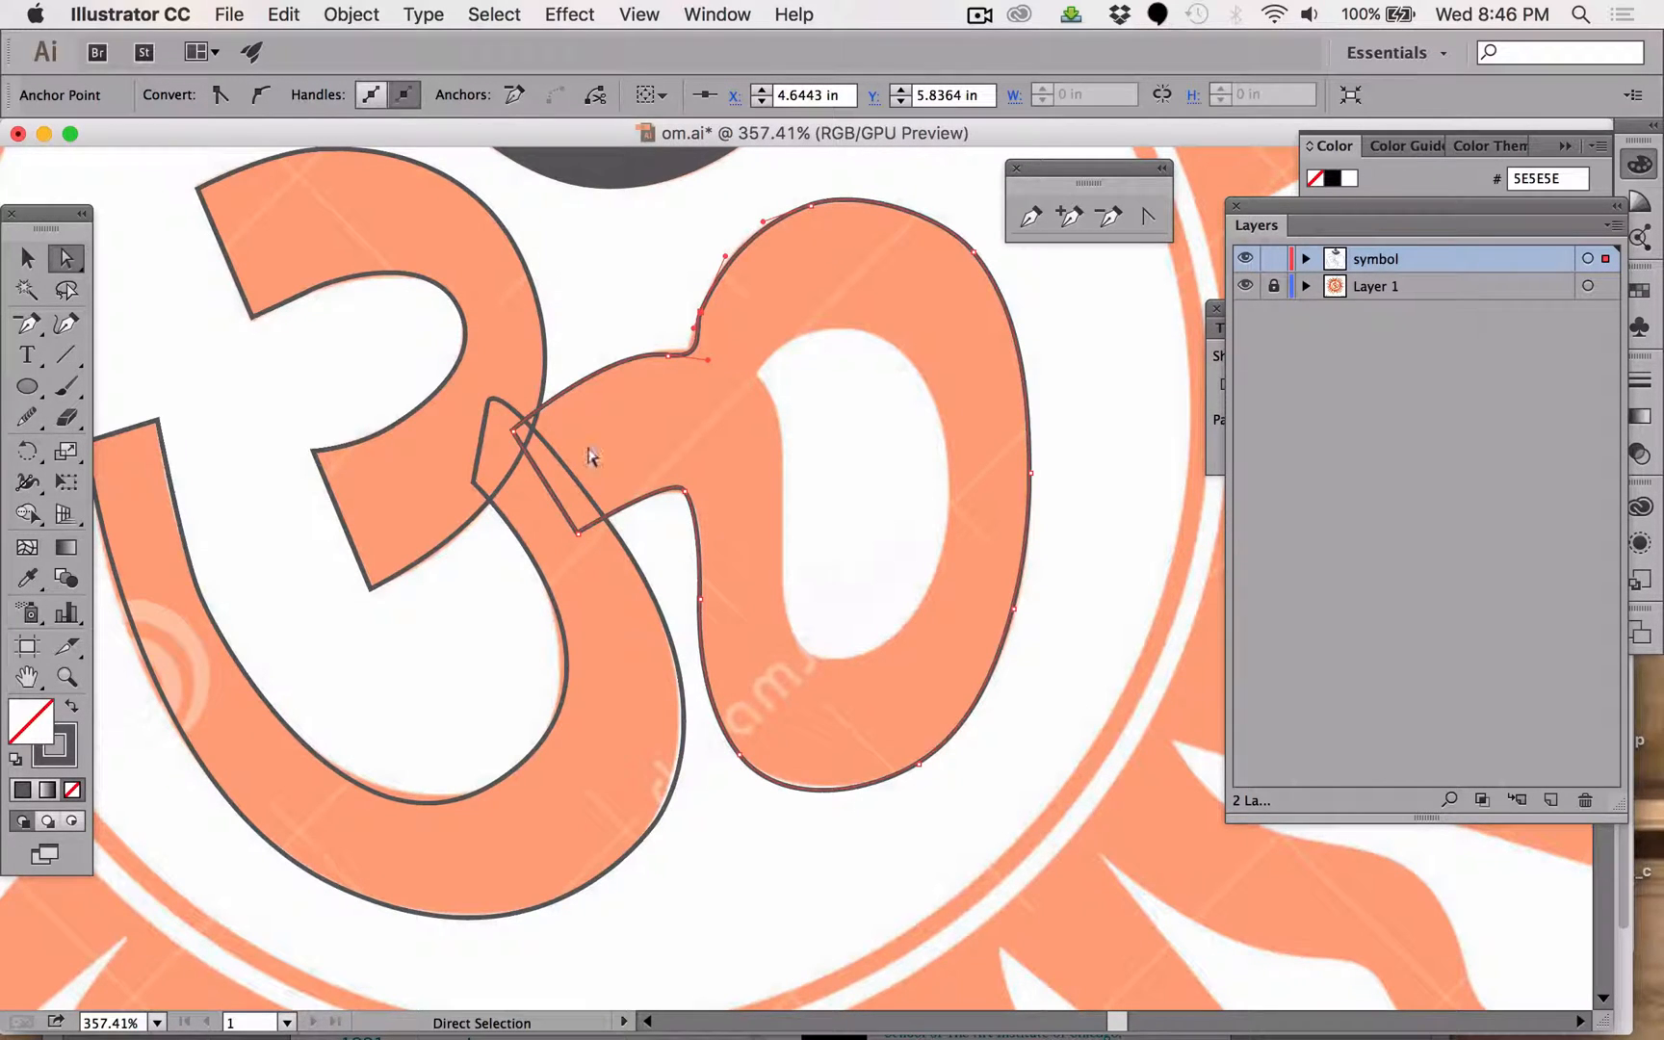
Trace the white opening inside the loop as a separate closed Pen path with curved anchors around its edge.
left_click(31, 325)
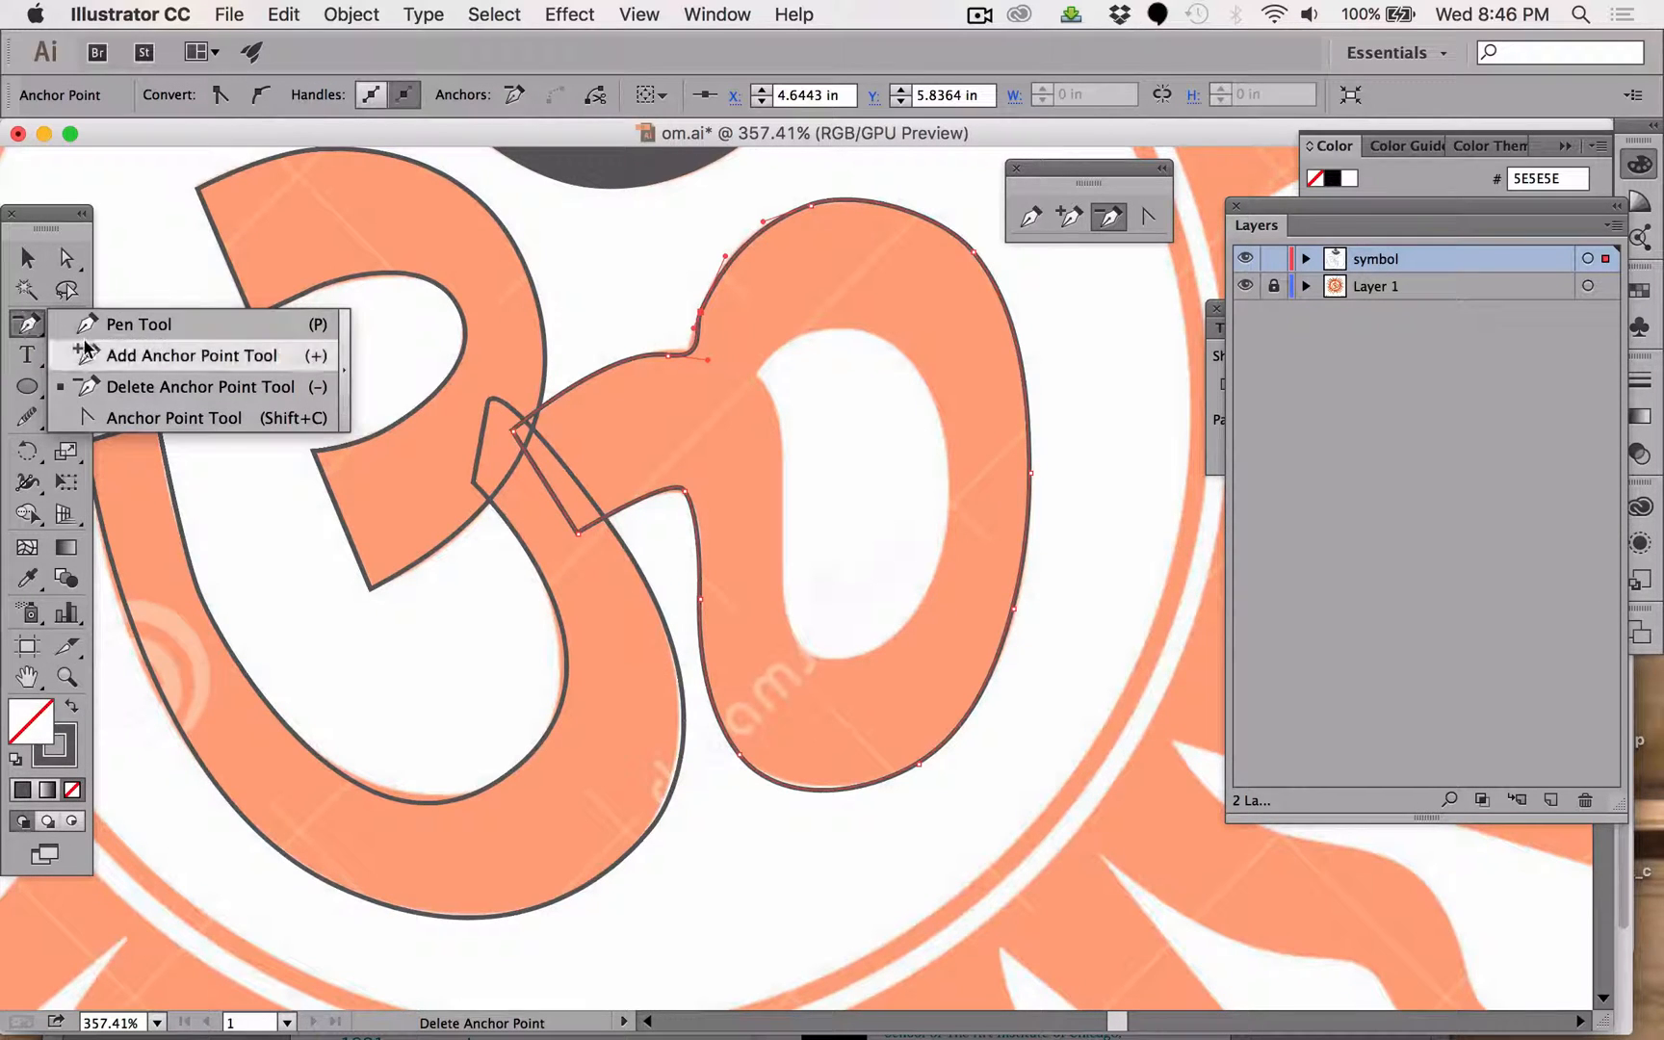
left_click(94, 328)
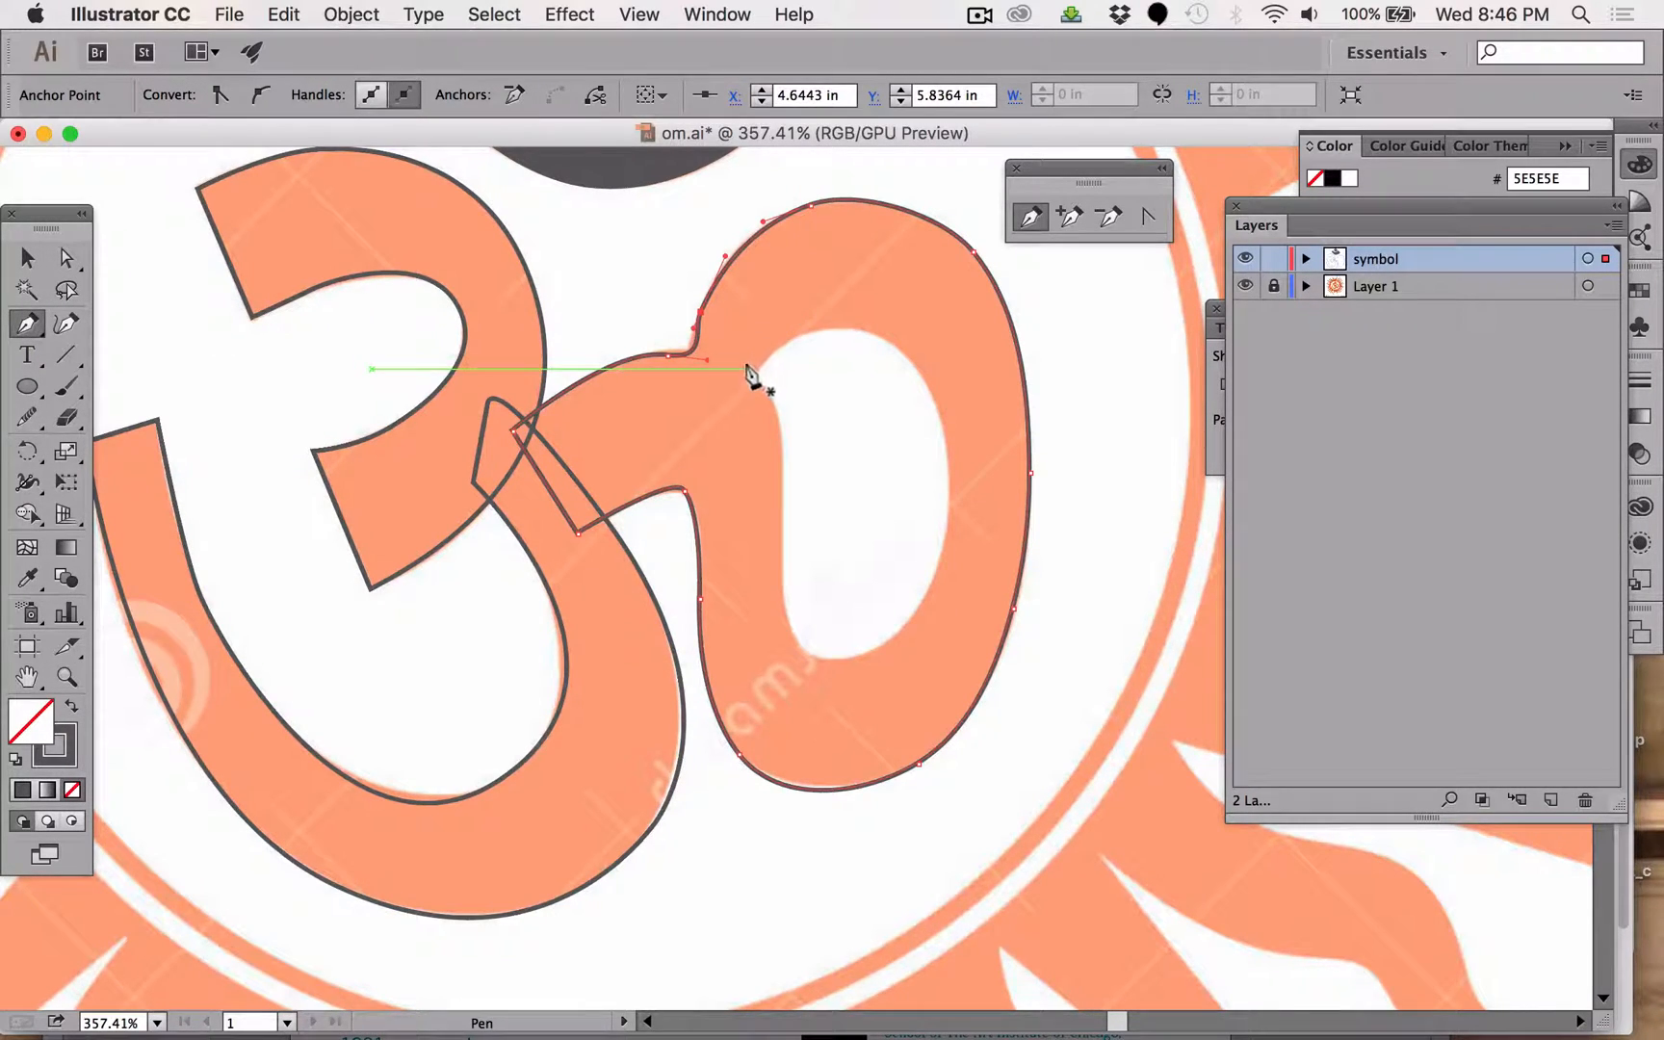
left_click_drag(829, 331, 886, 332)
left_click_drag(935, 398, 954, 445)
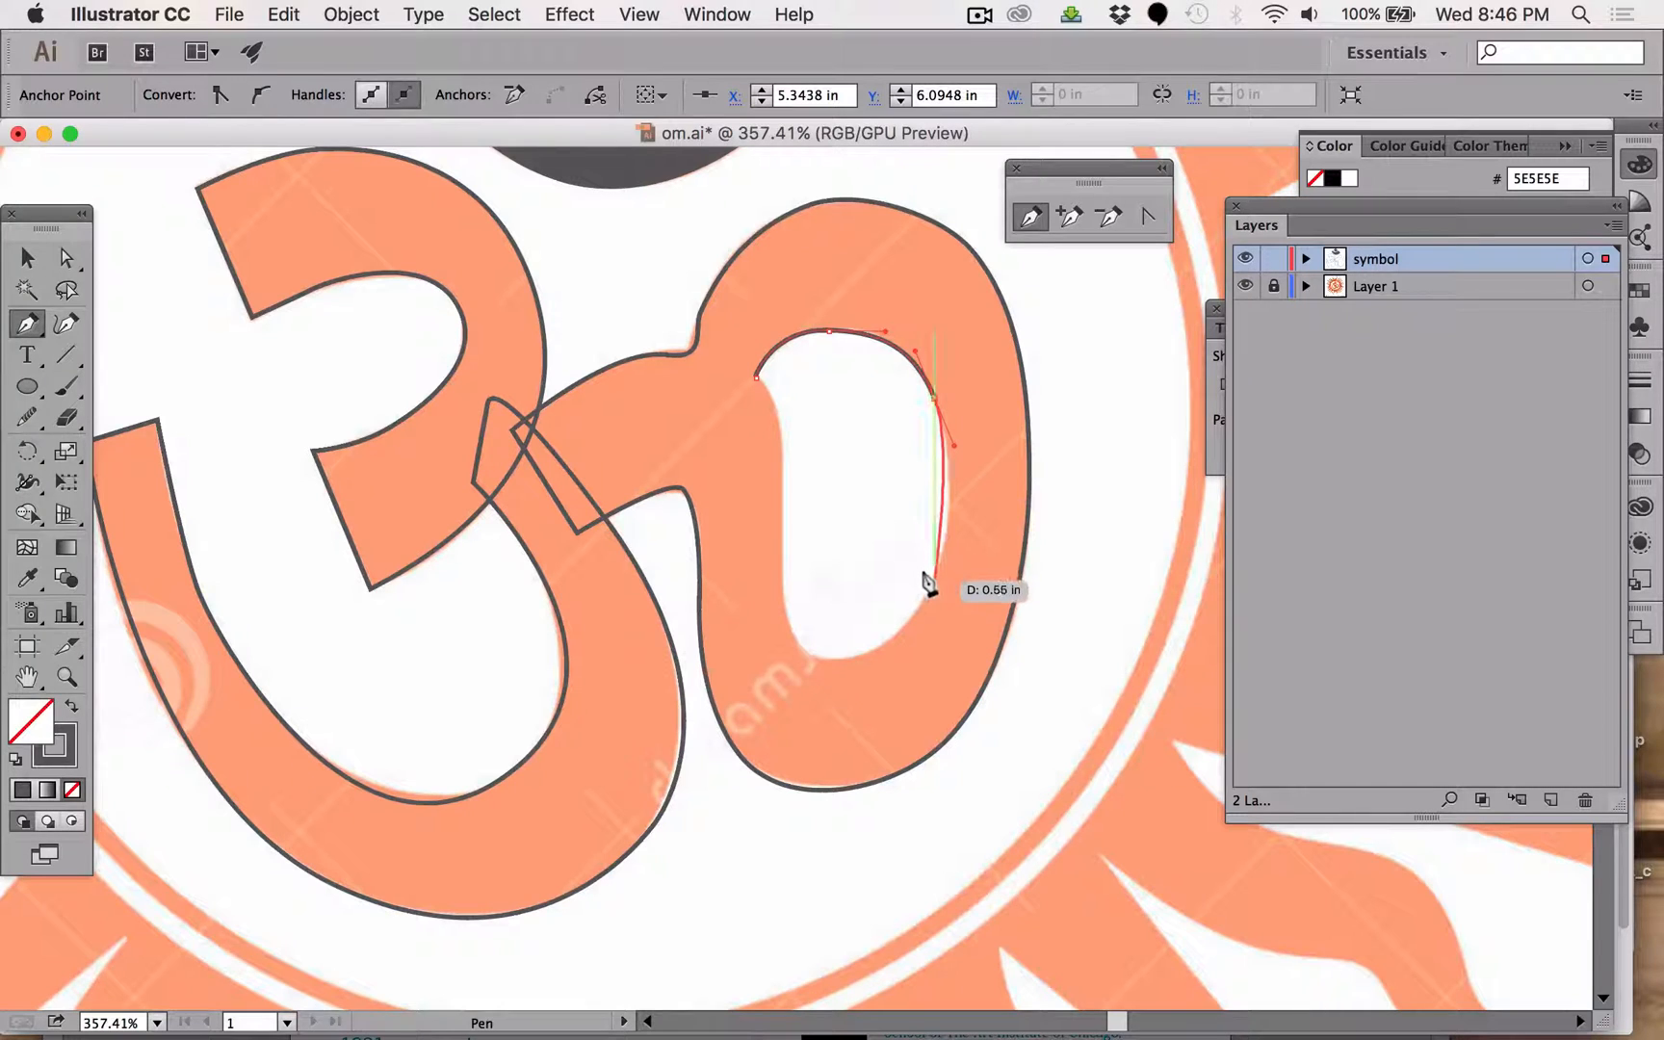
left_click_drag(913, 594, 905, 605)
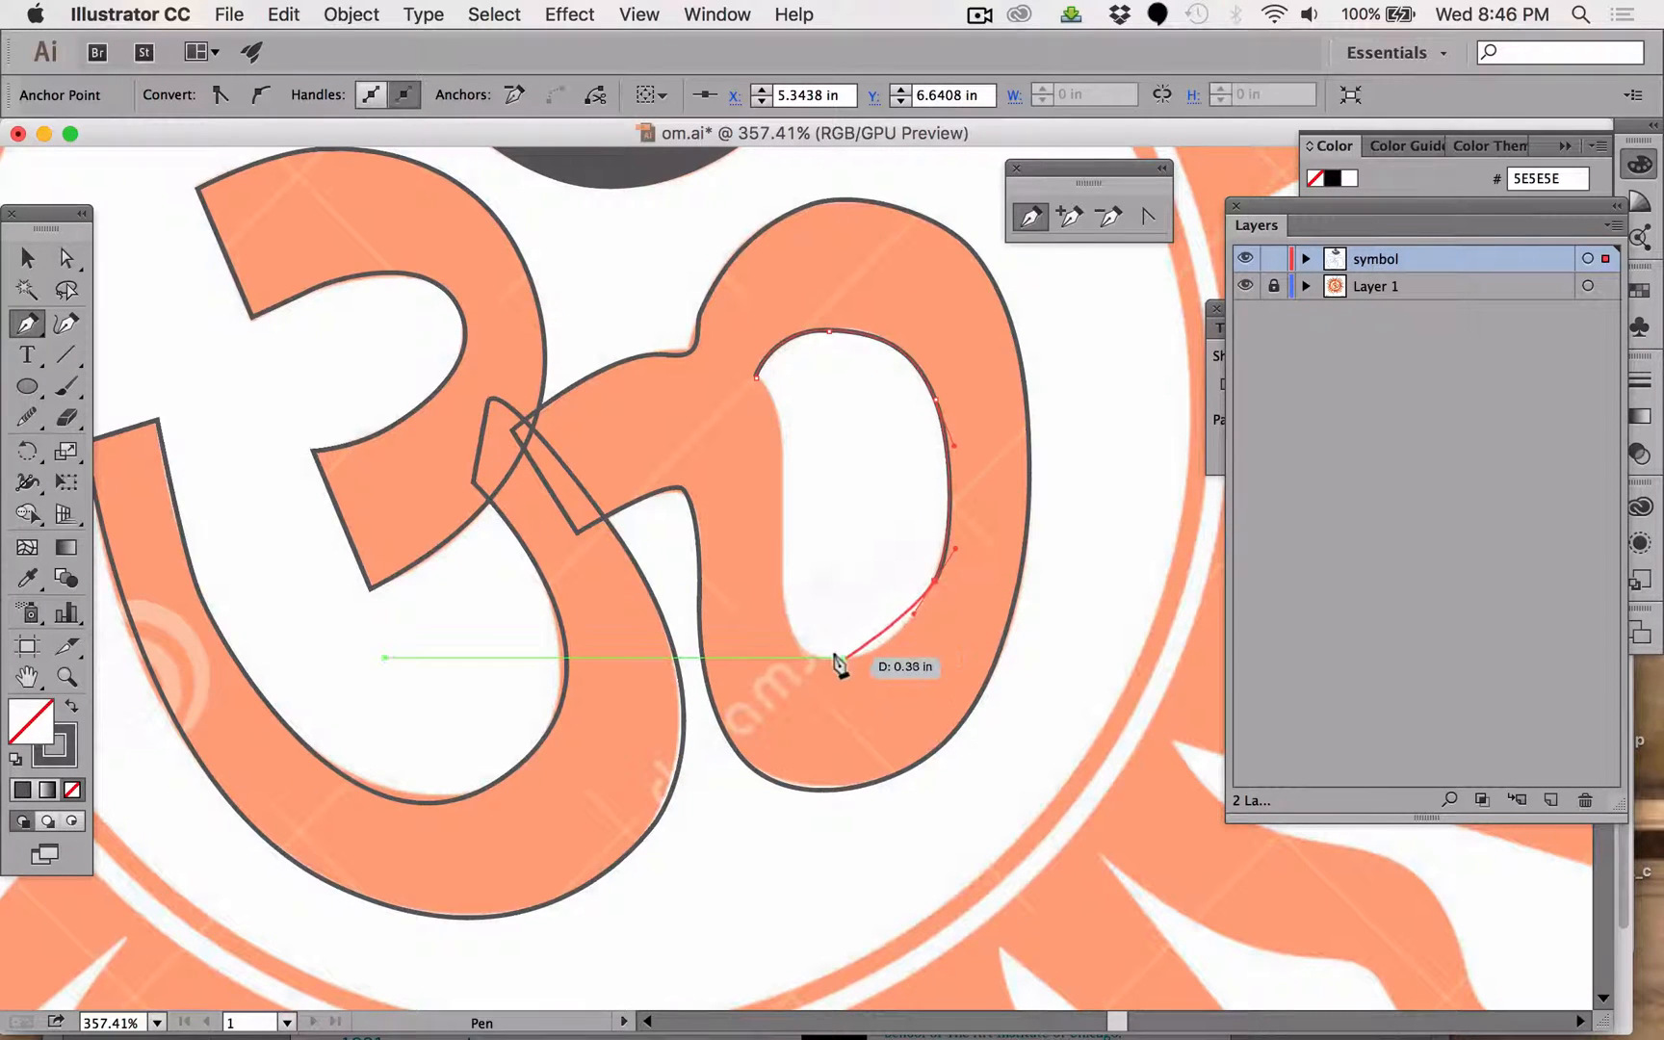
left_click_drag(836, 658, 798, 660)
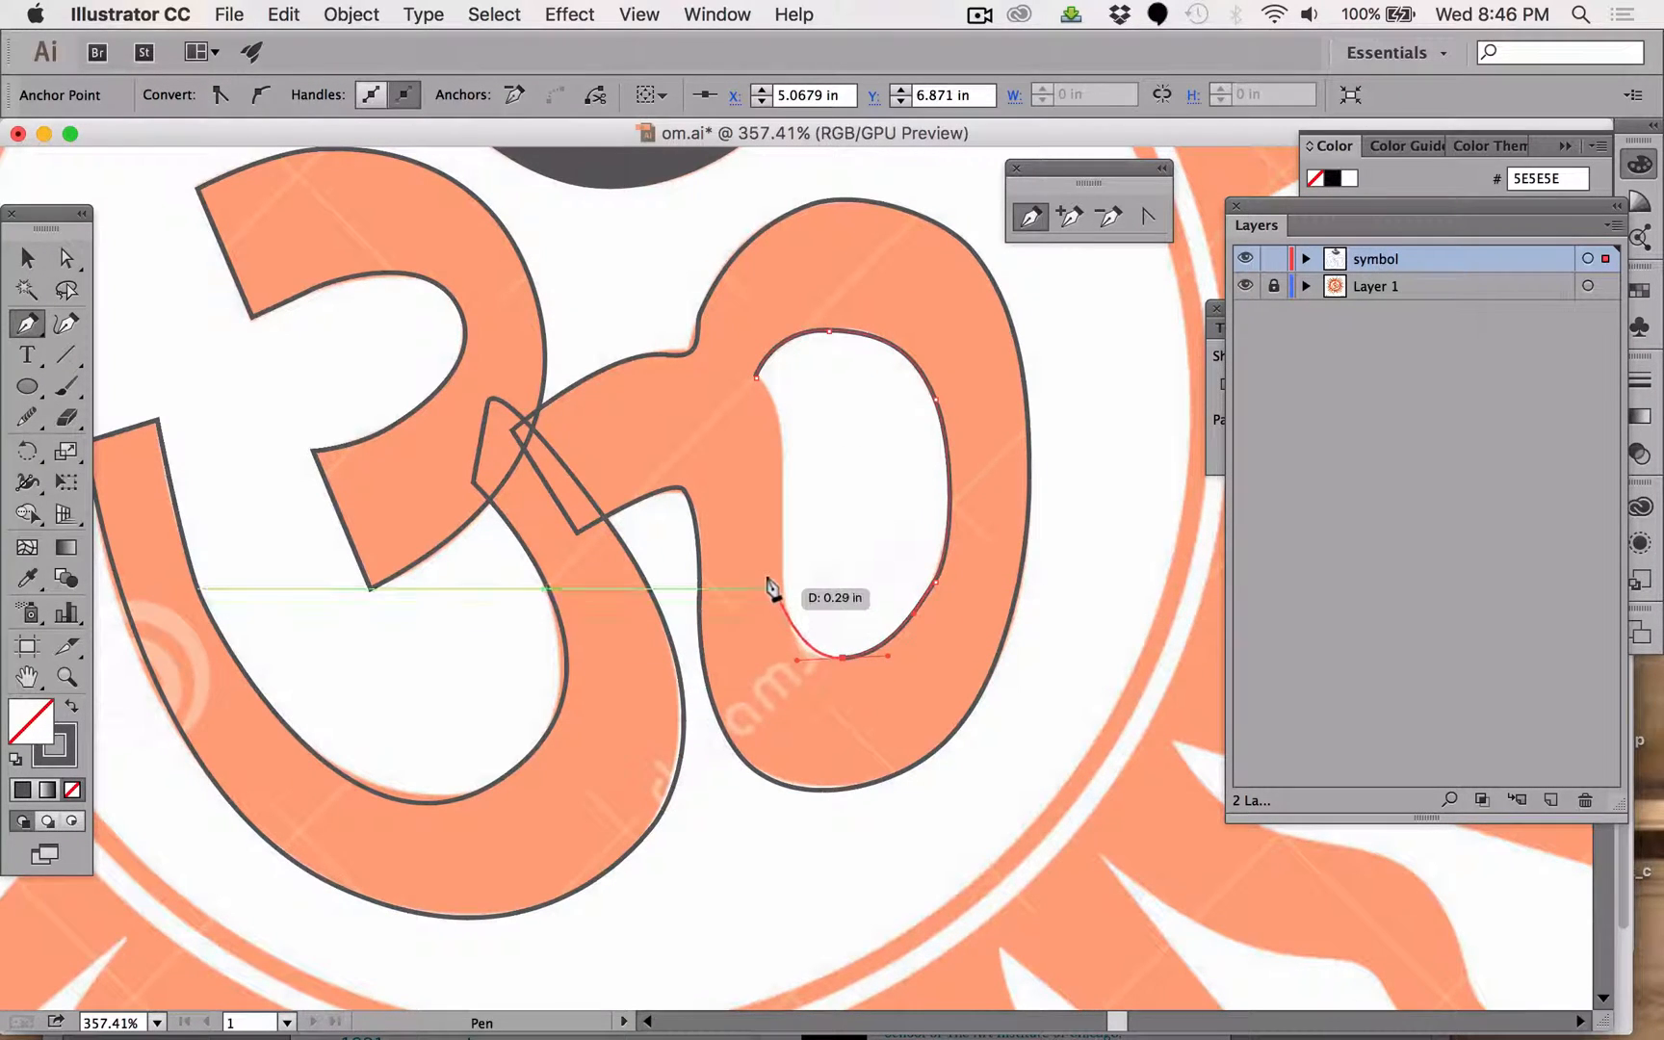
left_click_drag(775, 589, 775, 552)
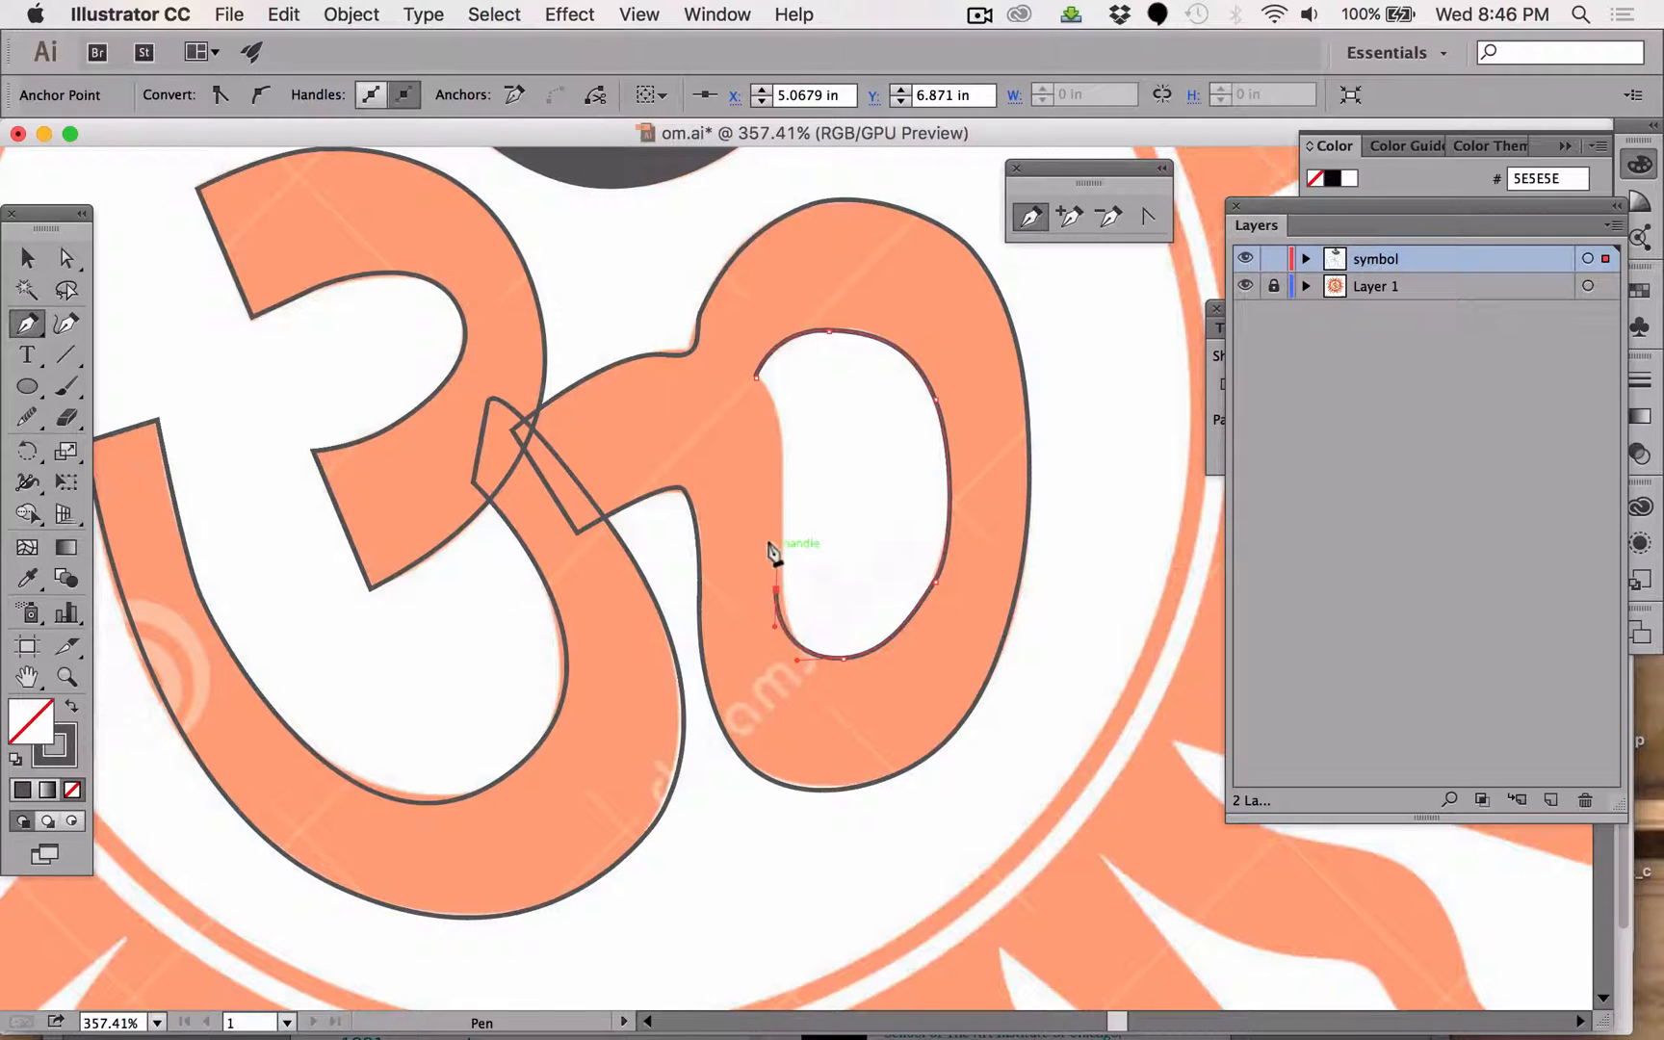
left_click_drag(786, 430, 752, 371)
left_click(753, 374)
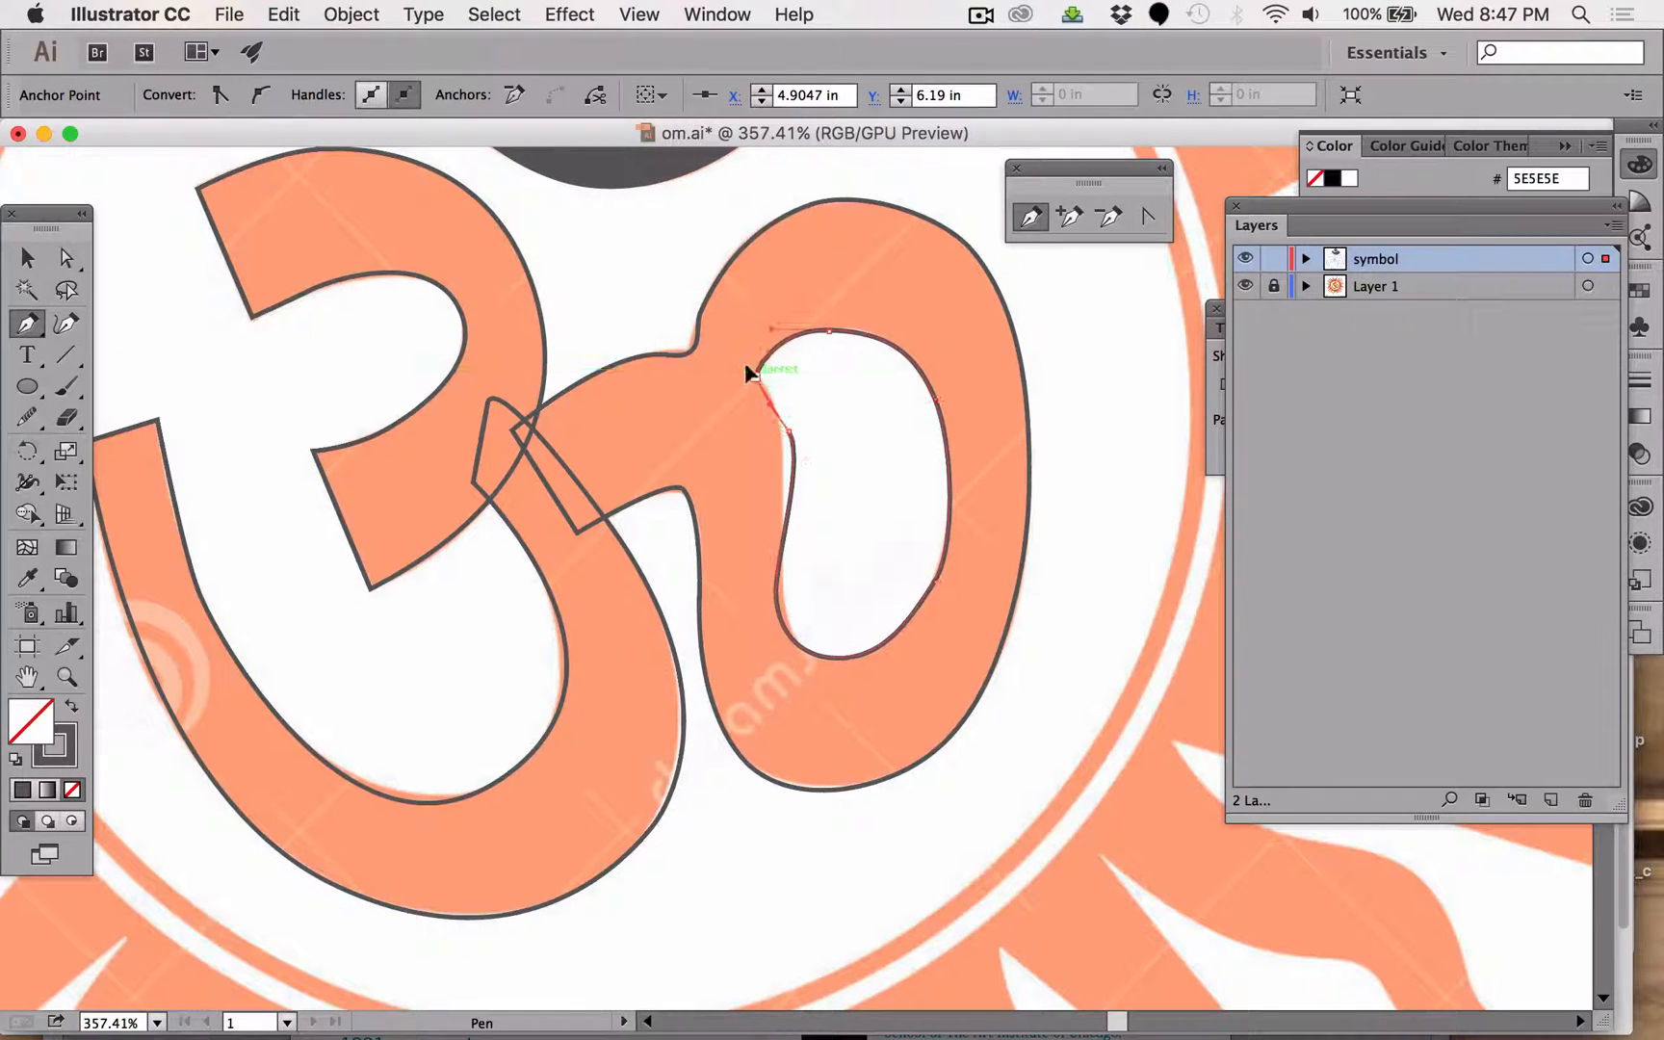
Fit the inner opening's upper-left edge to the template with Direct Selection and soften its corner with the Smooth tool.
left_click(65, 257)
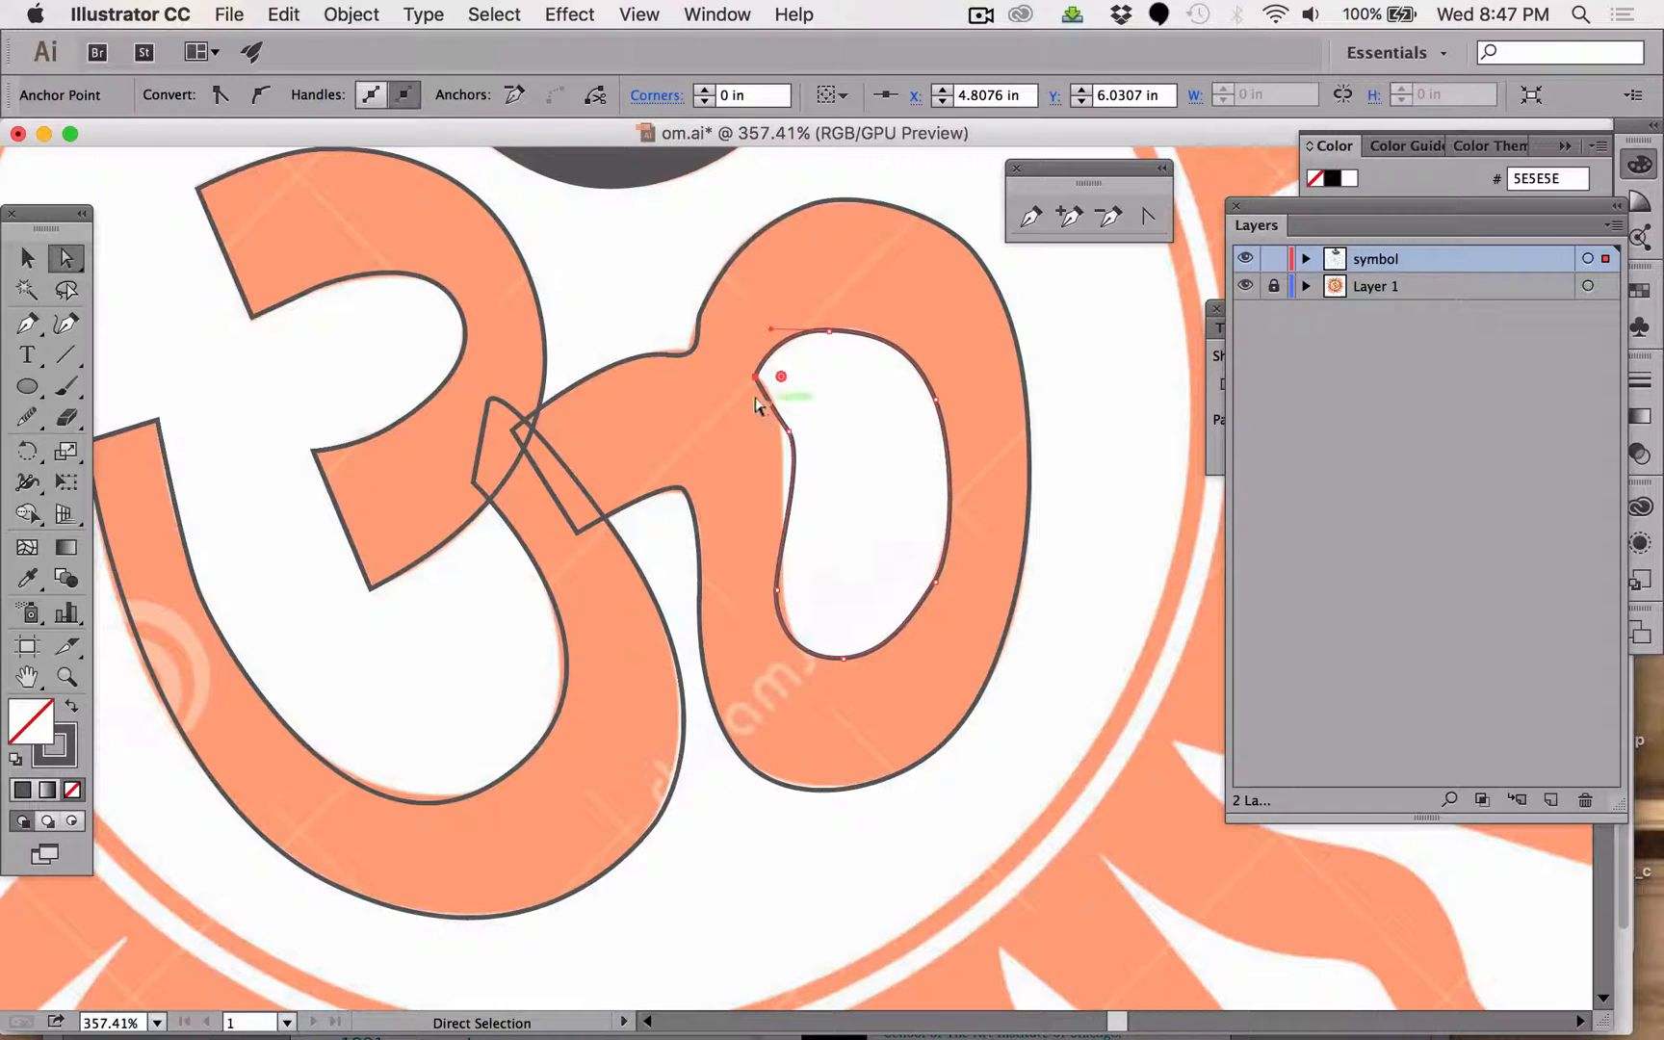
mouse_move(785, 433)
left_mouse_down()
mouse_move(768, 384)
mouse_move(788, 434)
mouse_move(717, 445)
mouse_move(778, 434)
left_mouse_up()
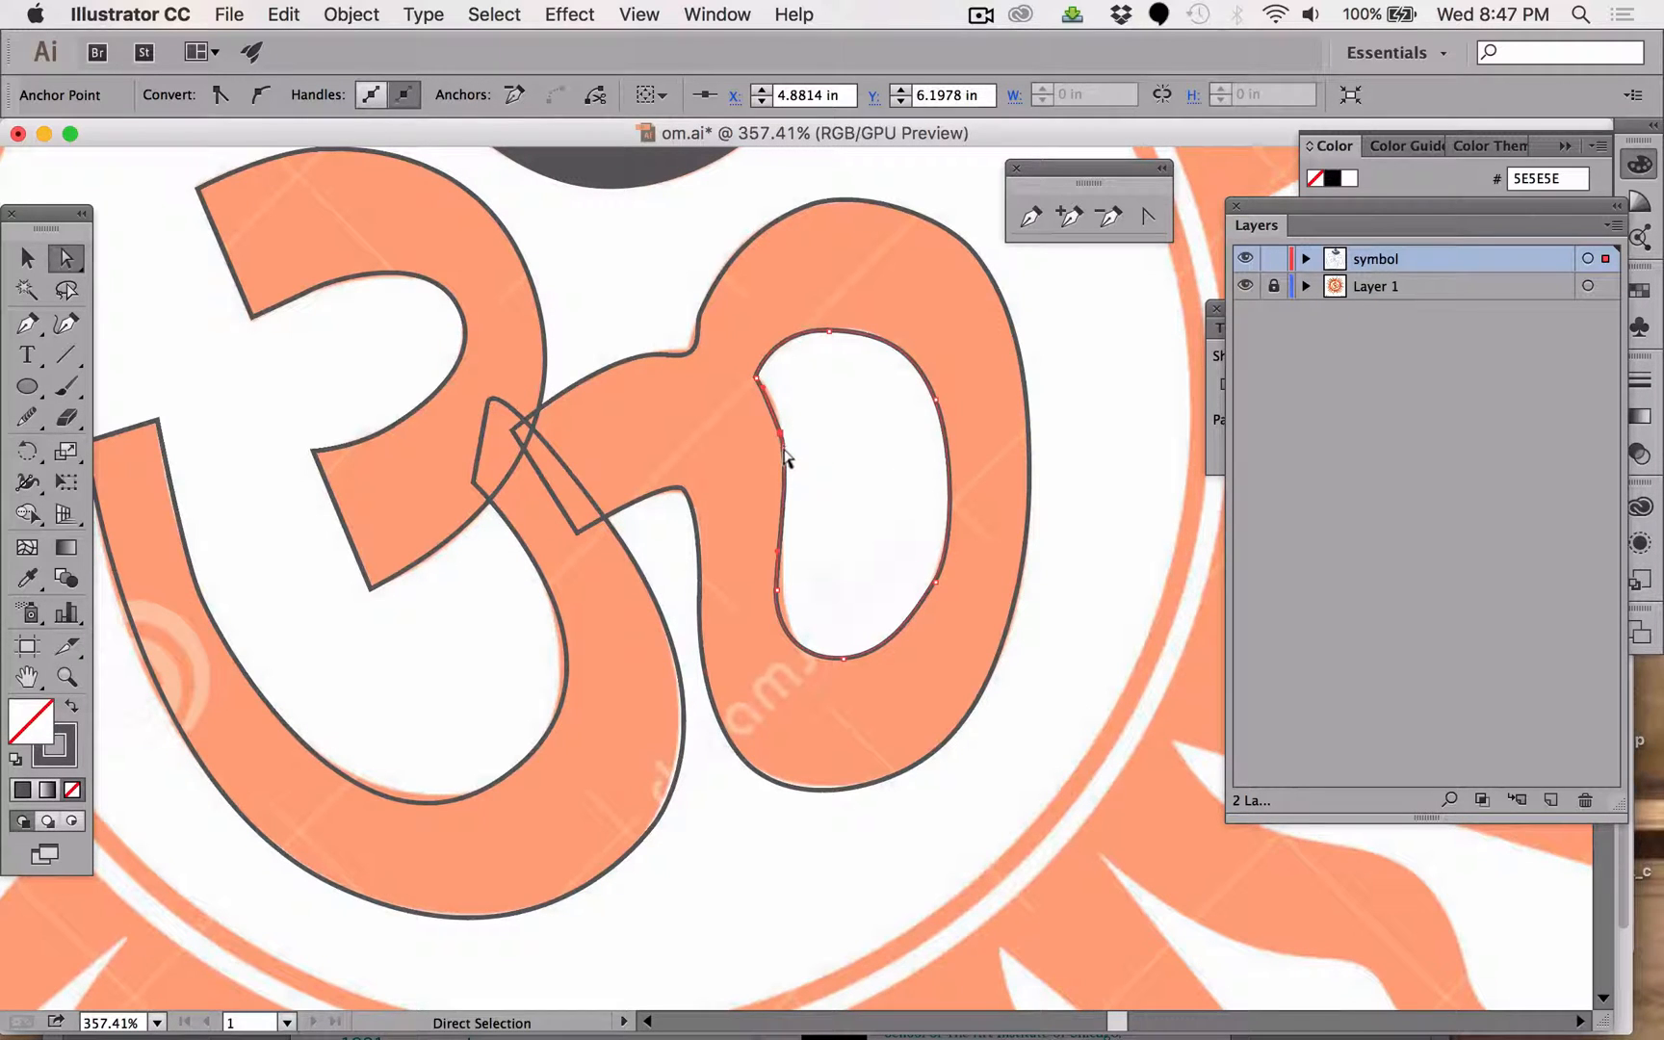
left_click(755, 483)
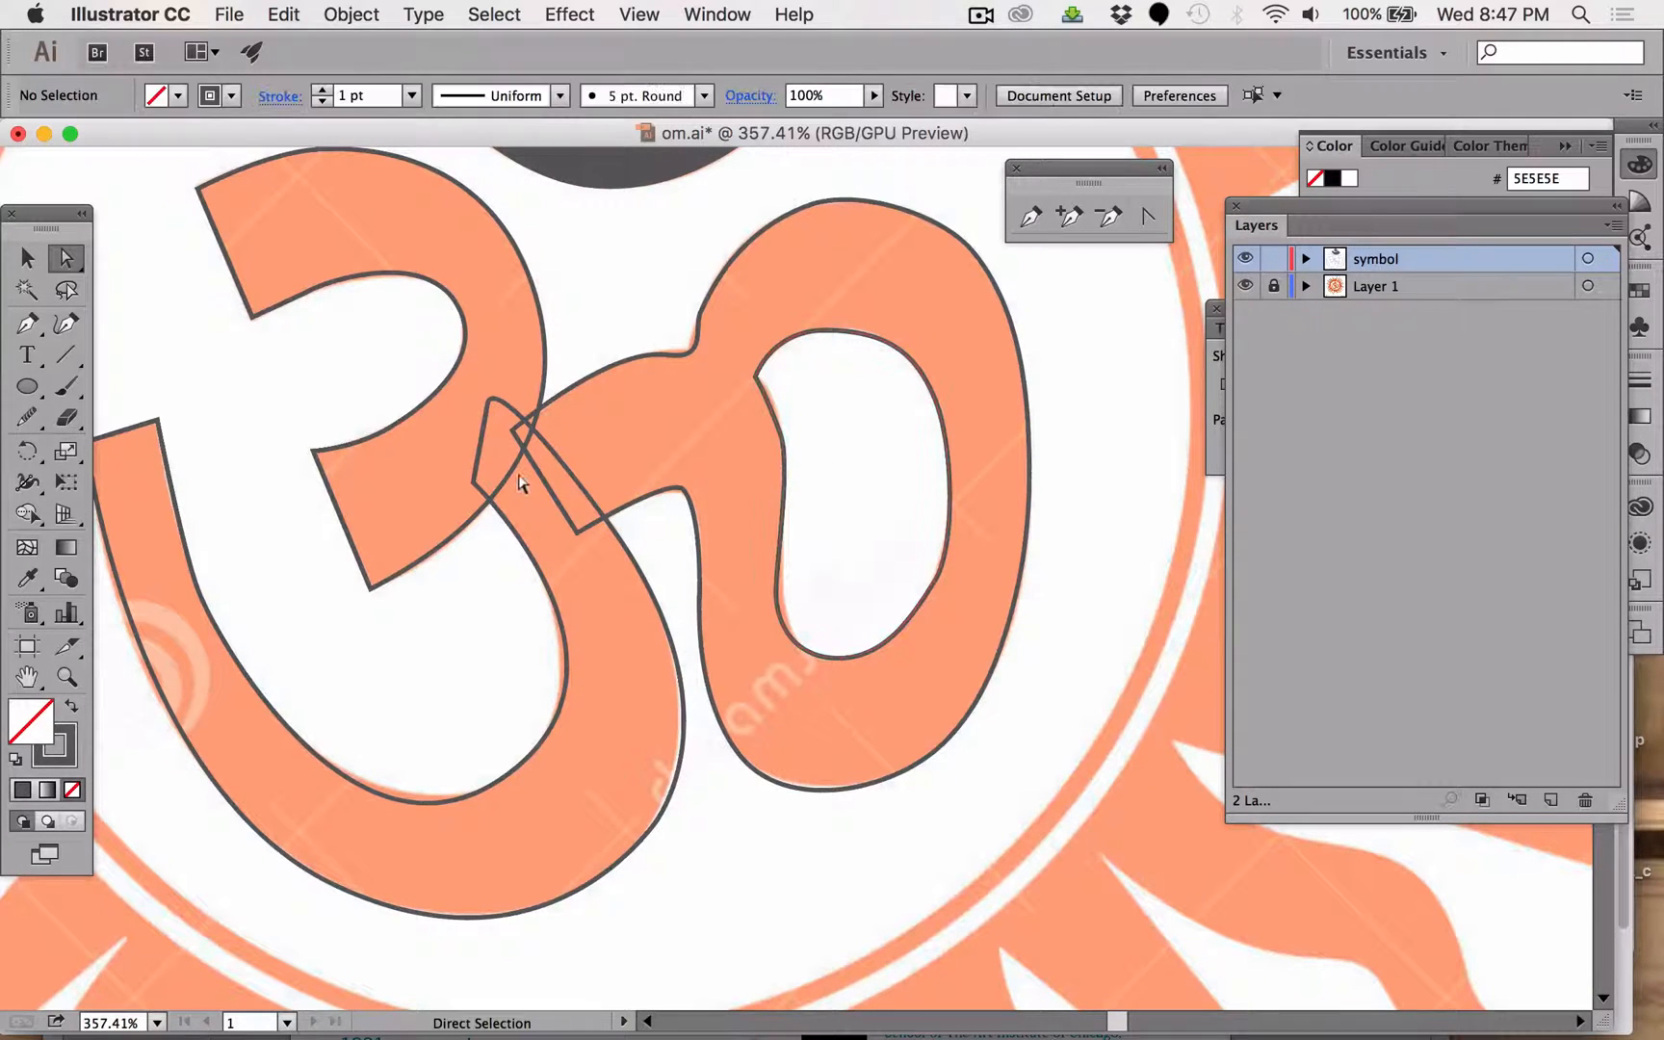
left_click(770, 421)
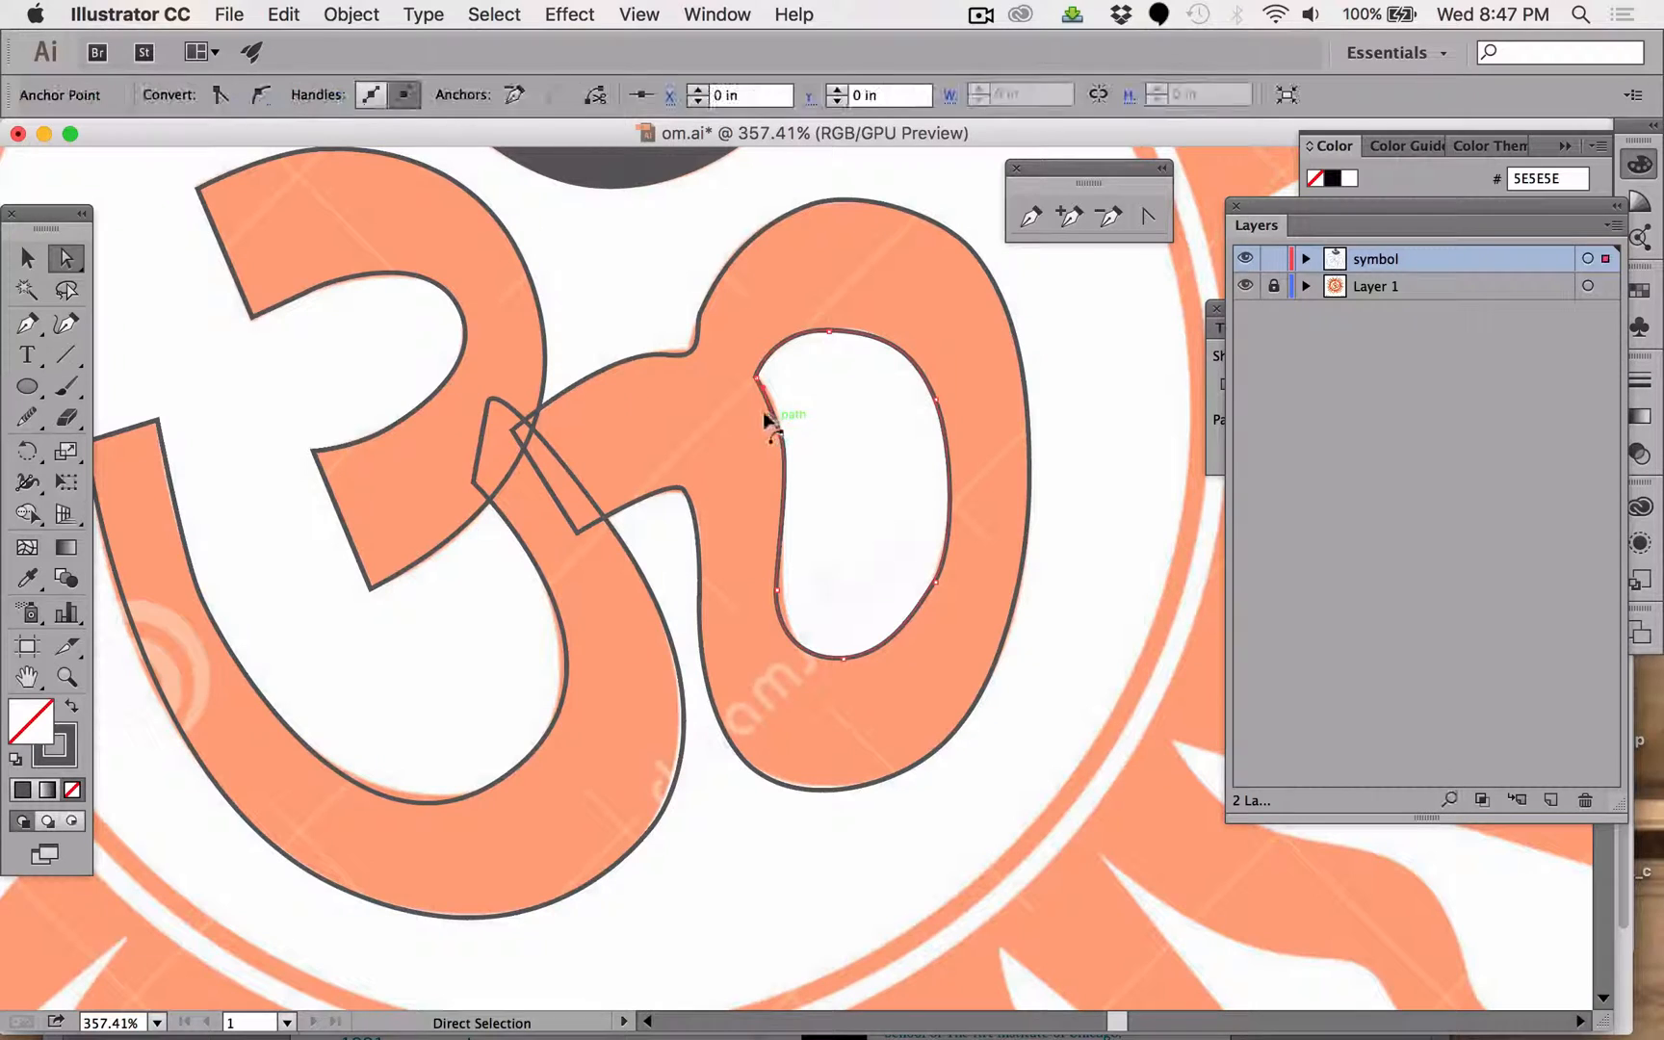
left_click(28, 417)
left_click_drag(754, 405, 781, 472)
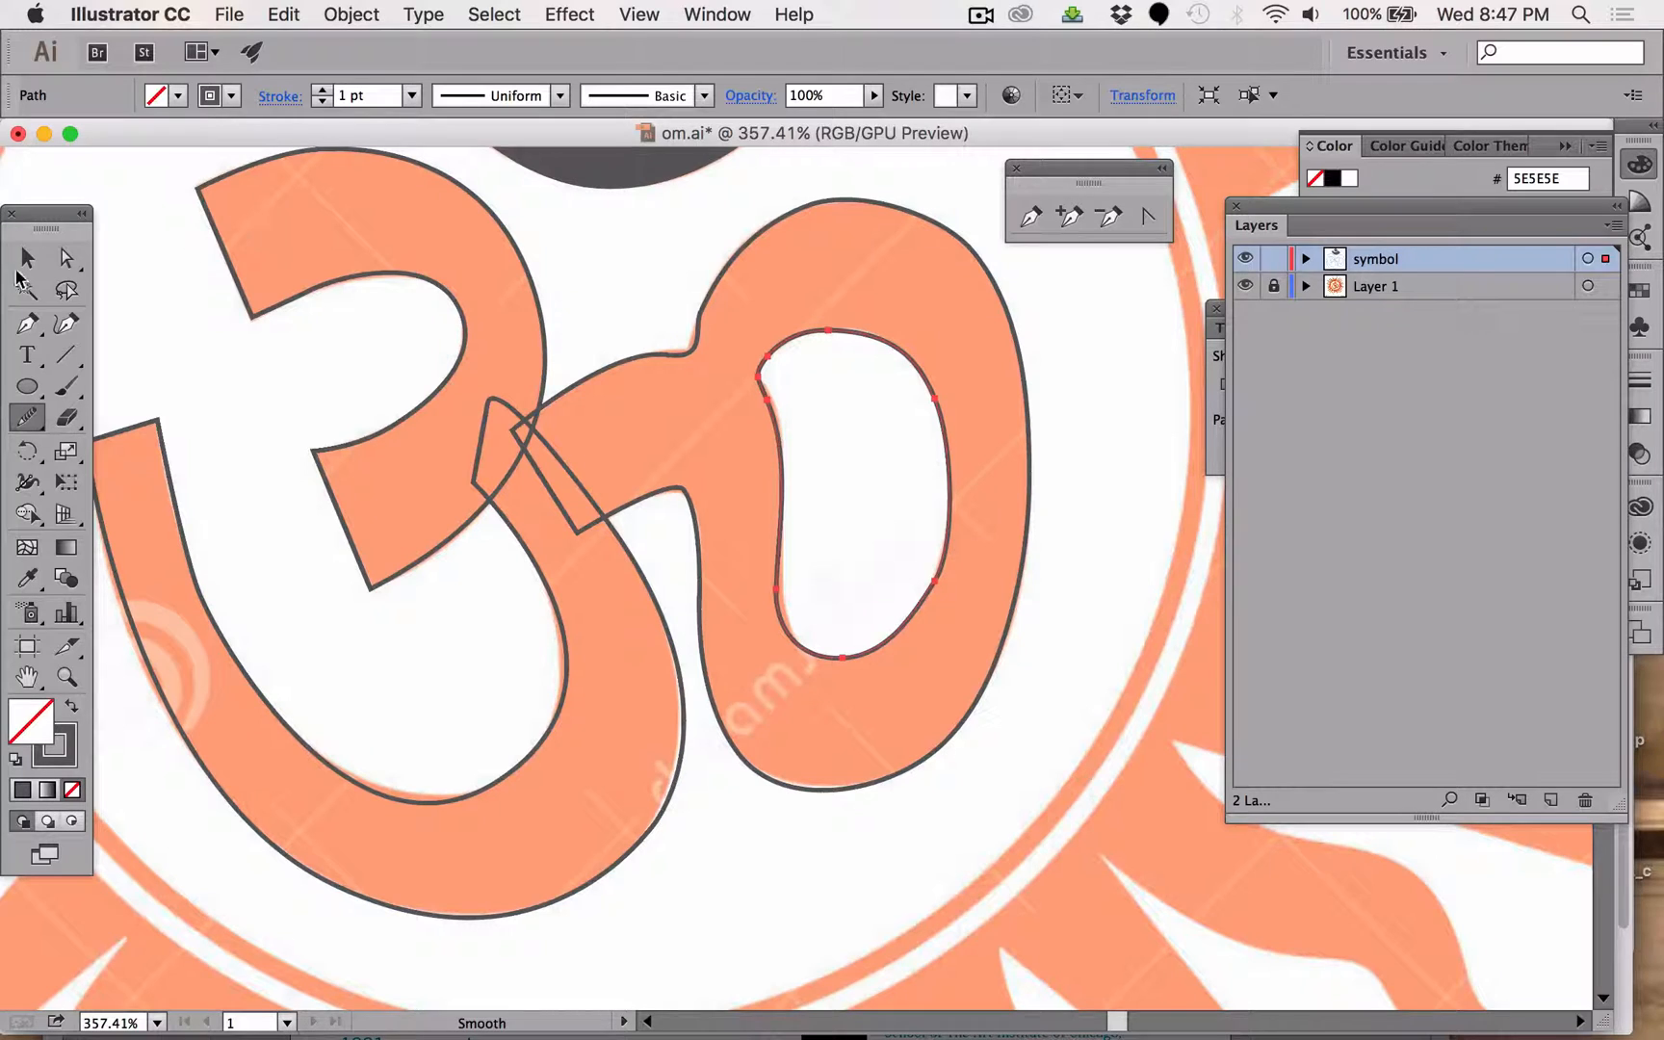
Turn the inner opening's outline into a white FFFFFF fill with no stroke.
left_click(27, 258)
left_click(1035, 350)
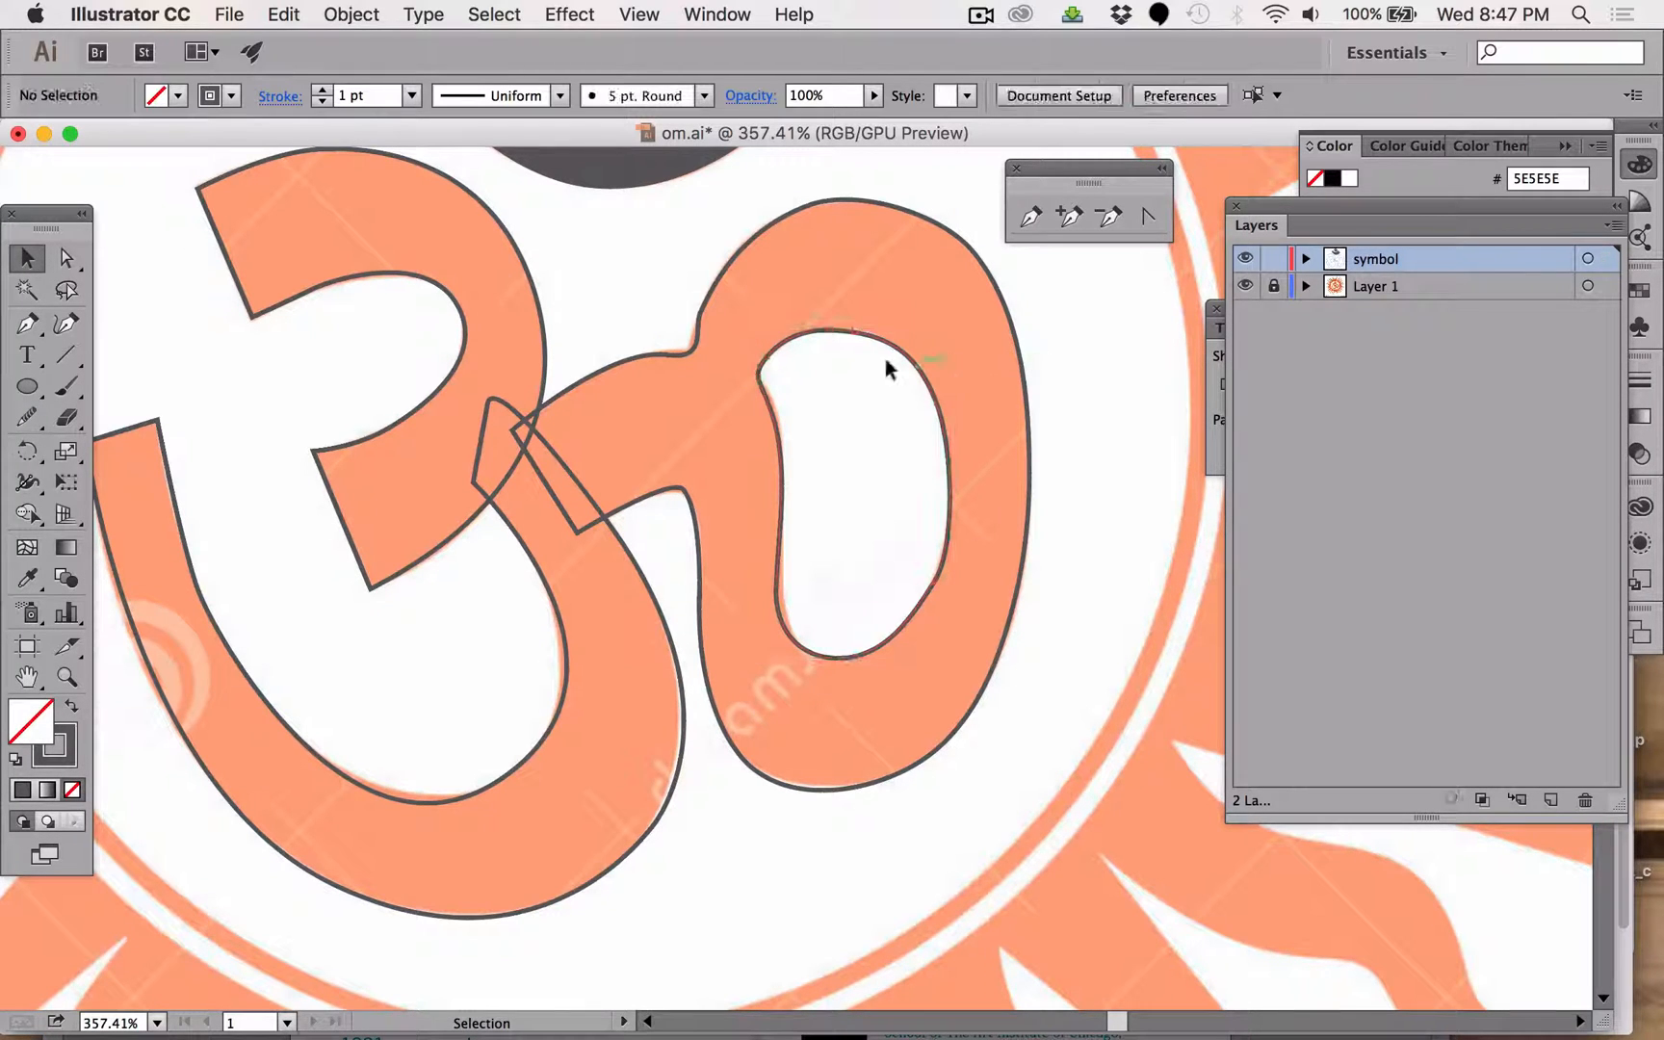
left_click(799, 324)
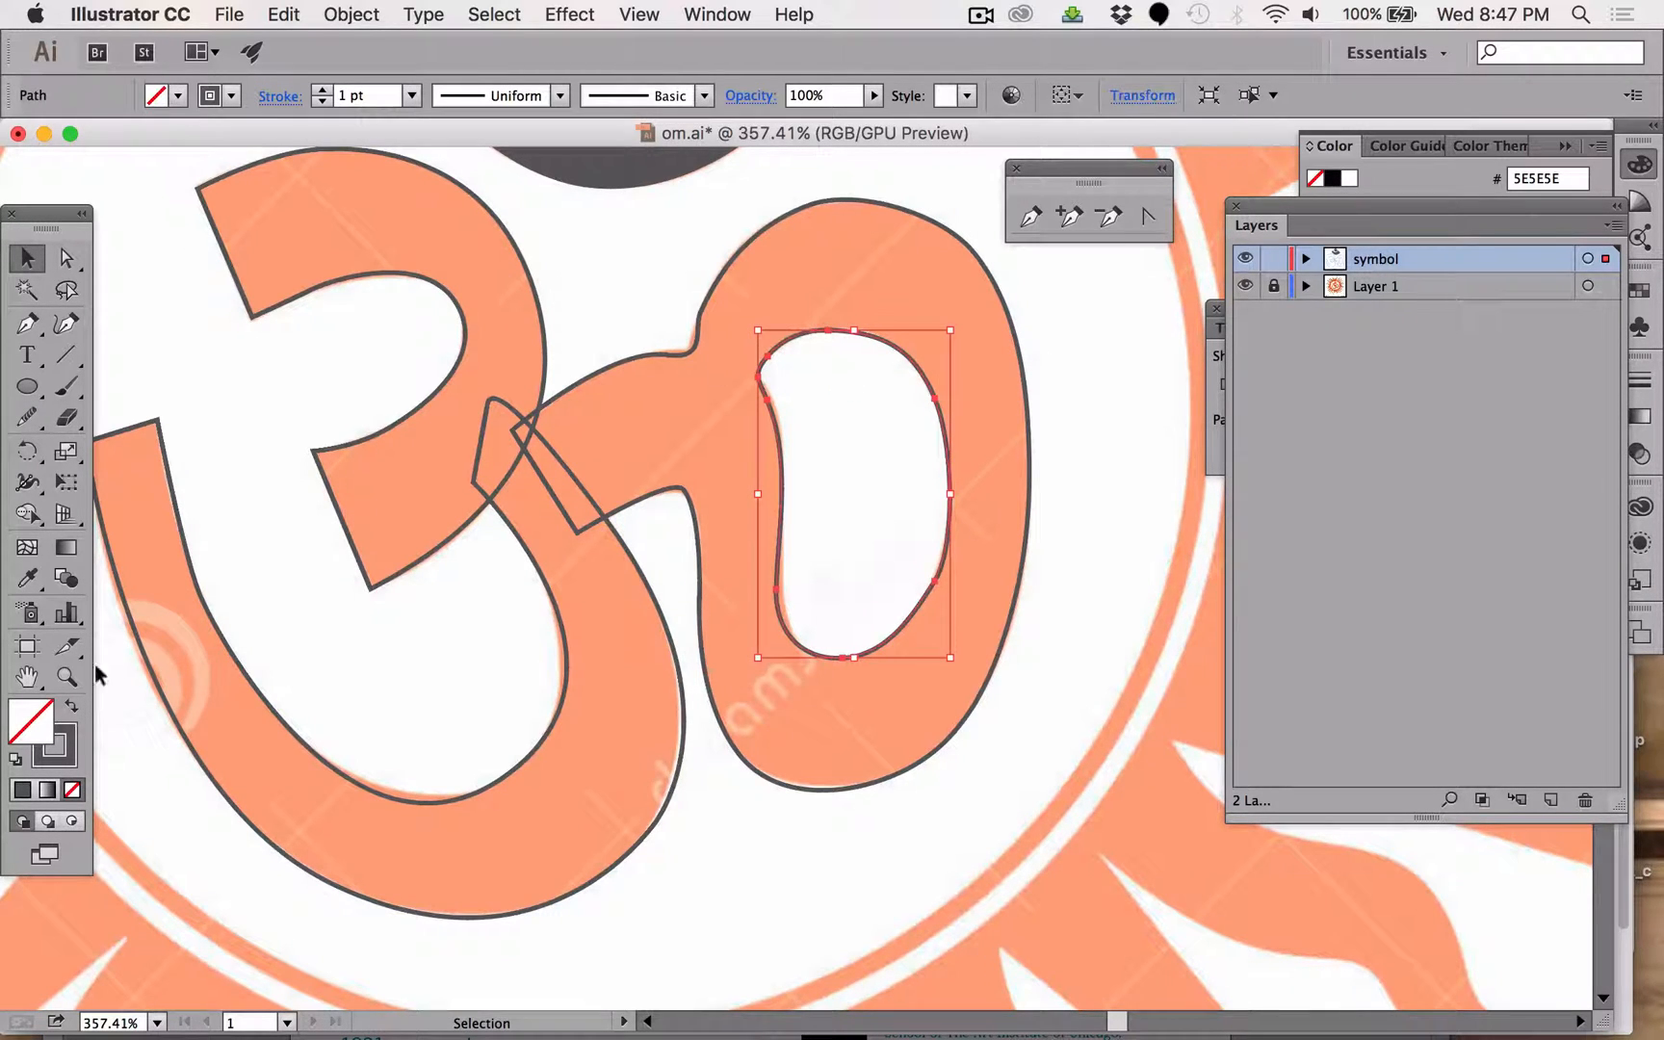
left_click(71, 709)
double_click(32, 724)
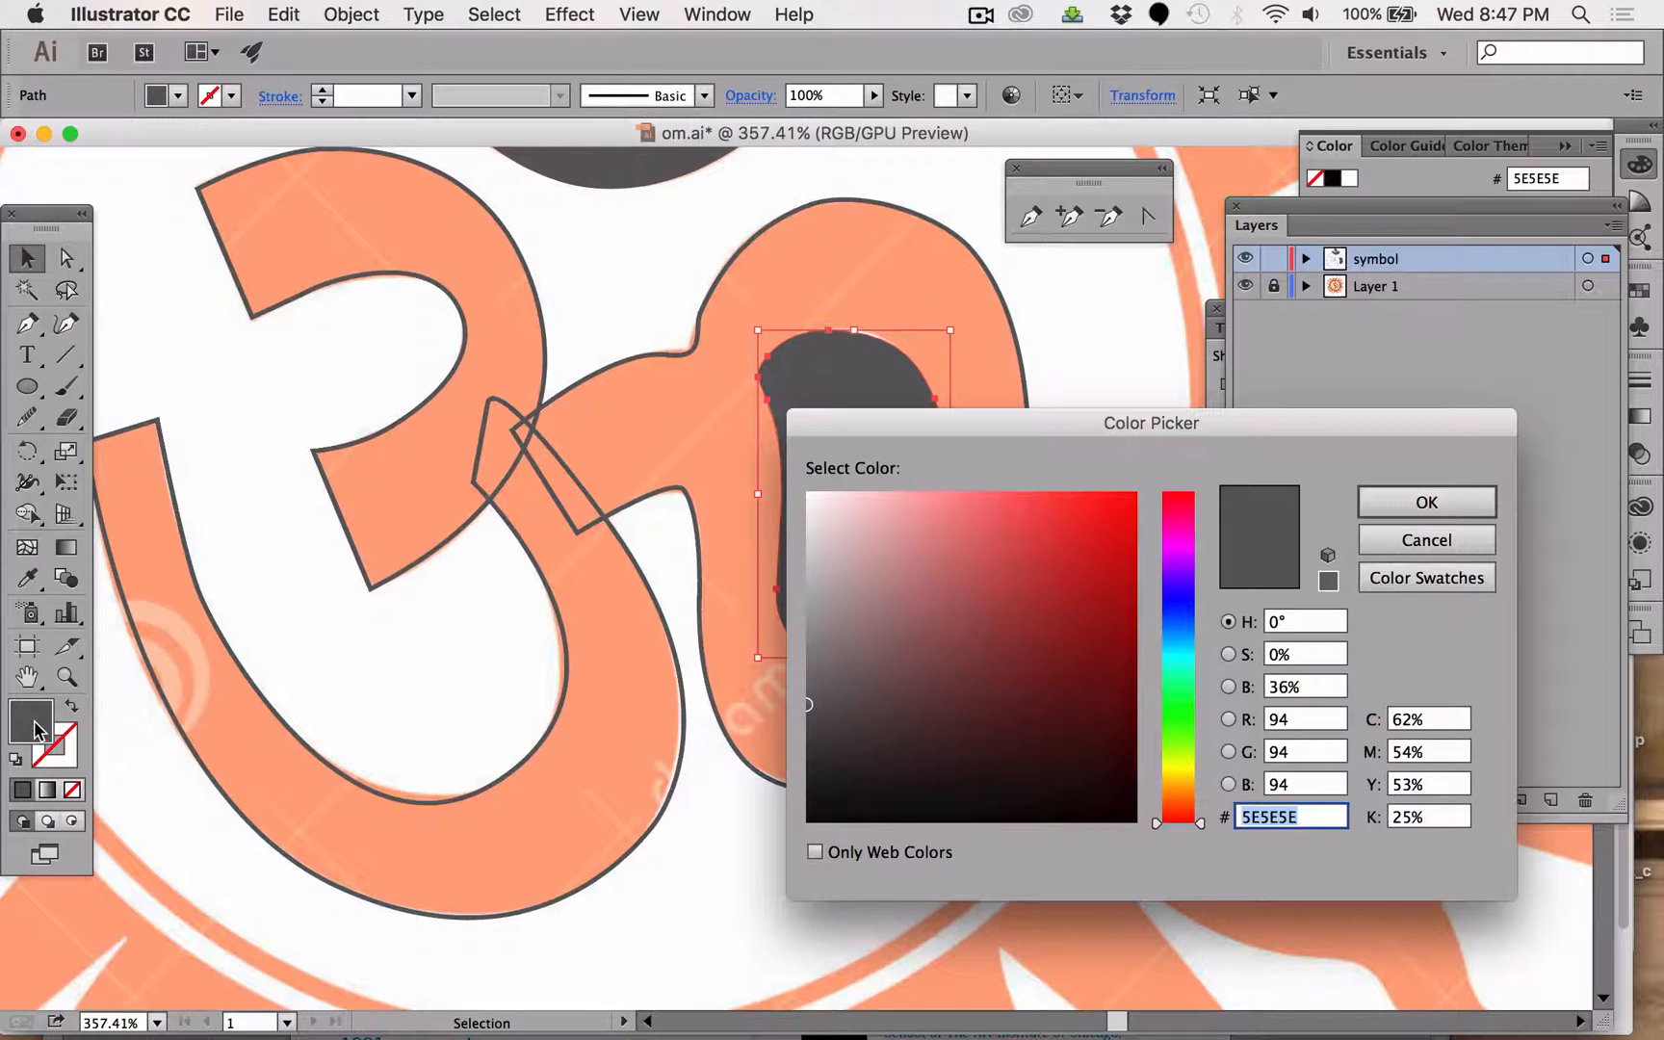
type("FFFFFF")
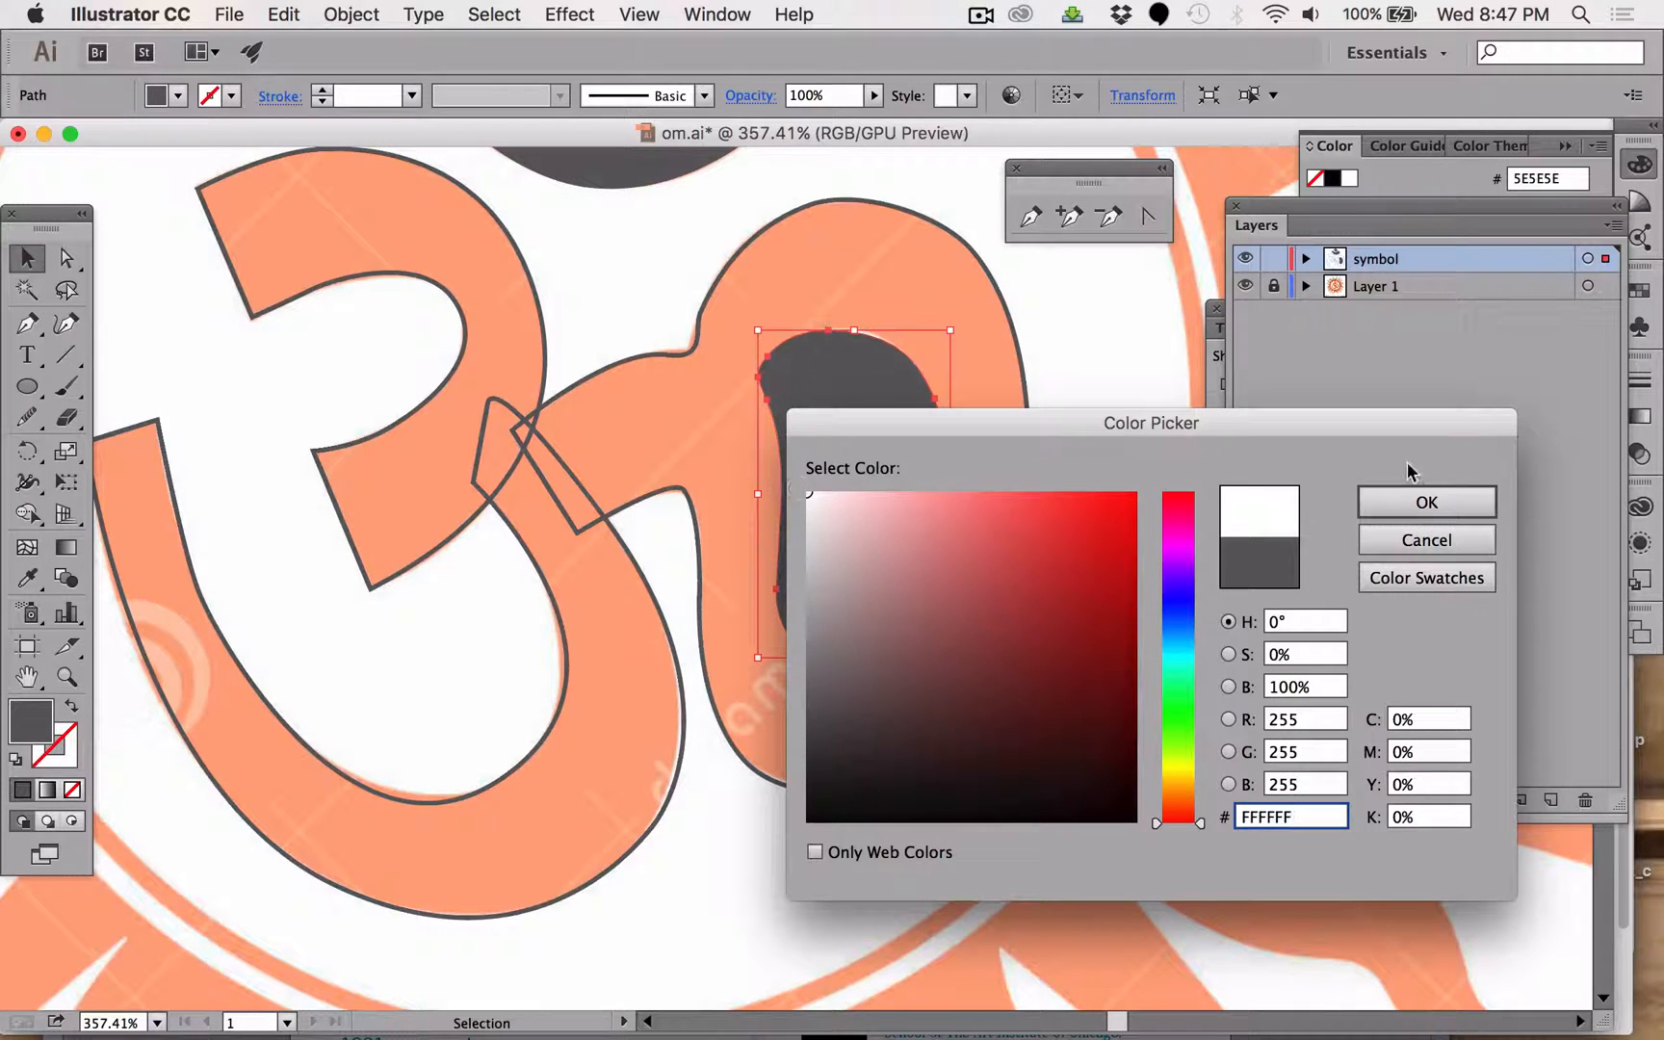
left_click(1424, 500)
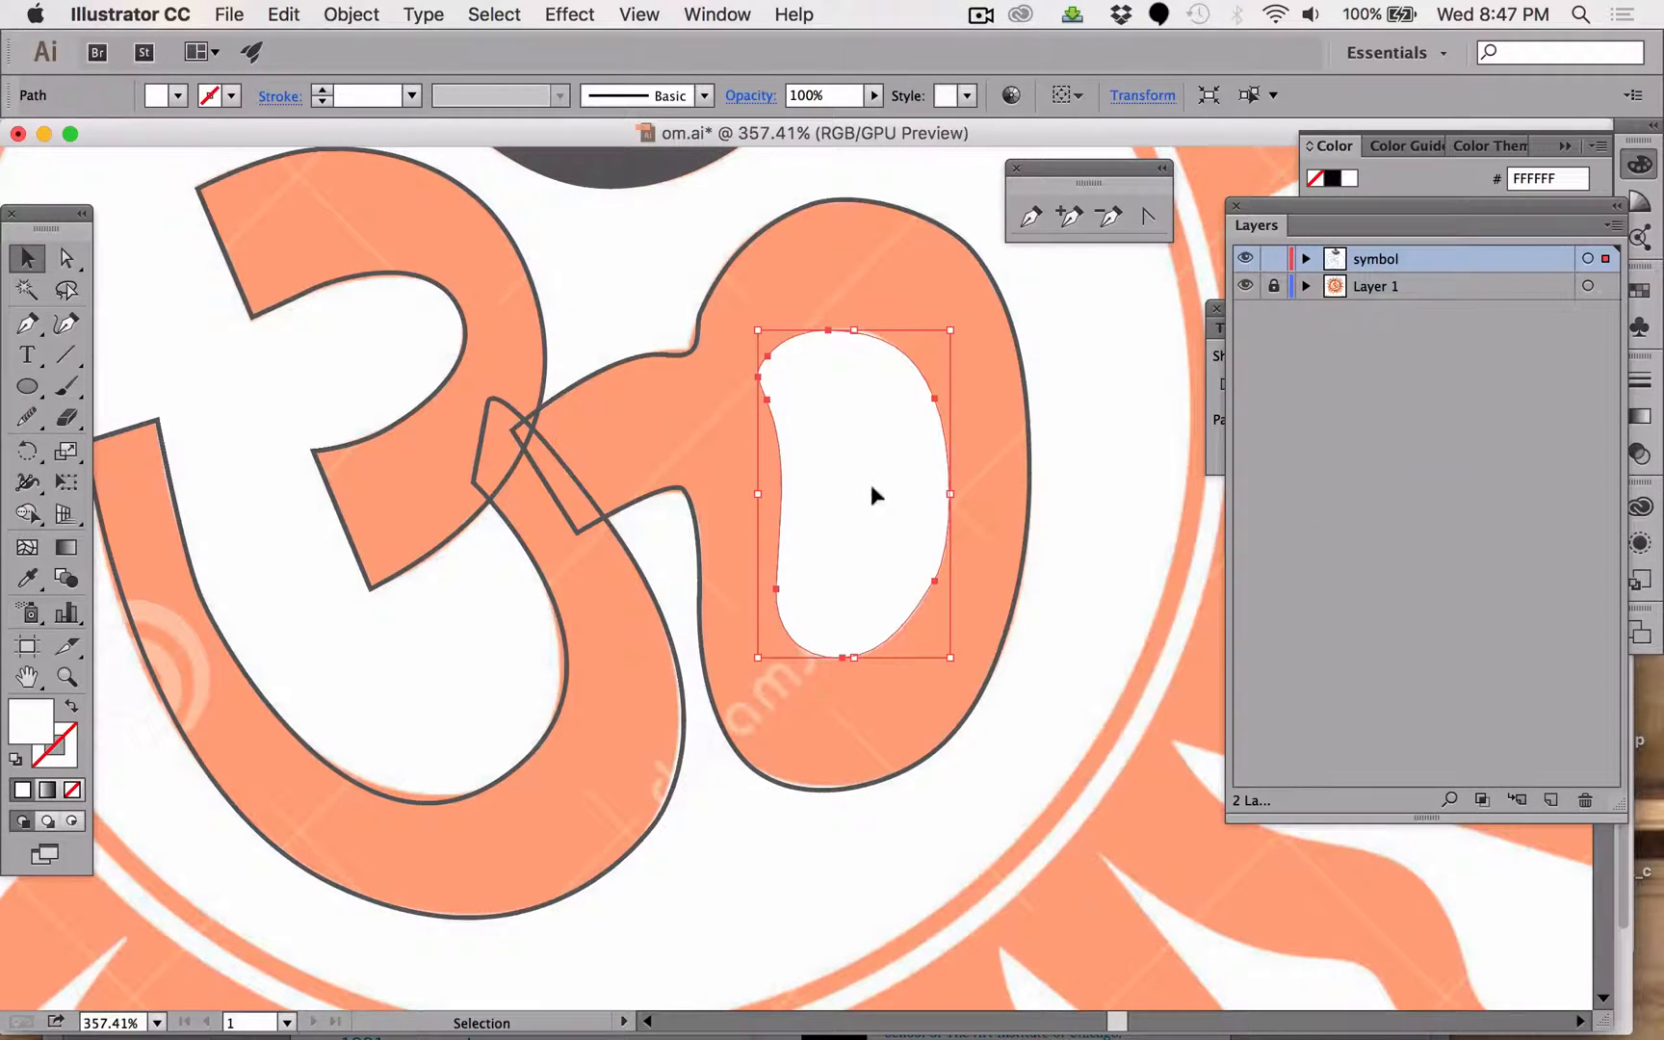
Swap the fill and stroke of the loop-and-arm shape to make it solid dark gray without a stroke.
left_click(791, 208)
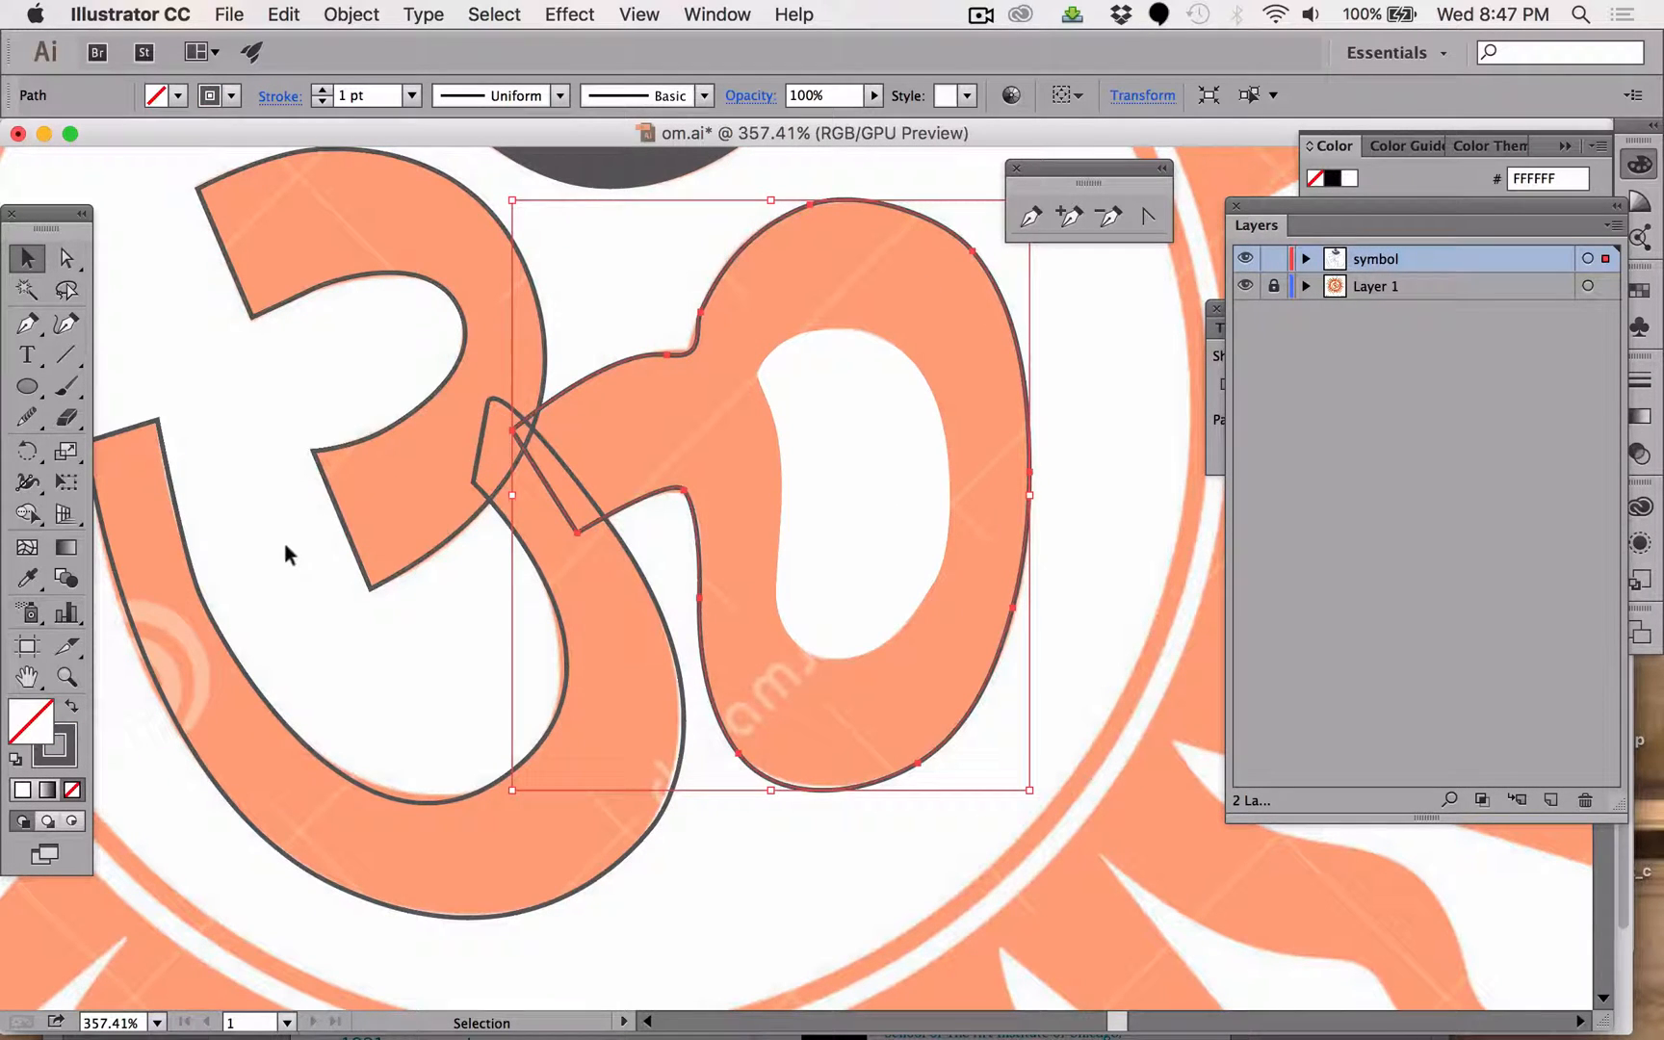
left_click(352, 528)
left_click(370, 575)
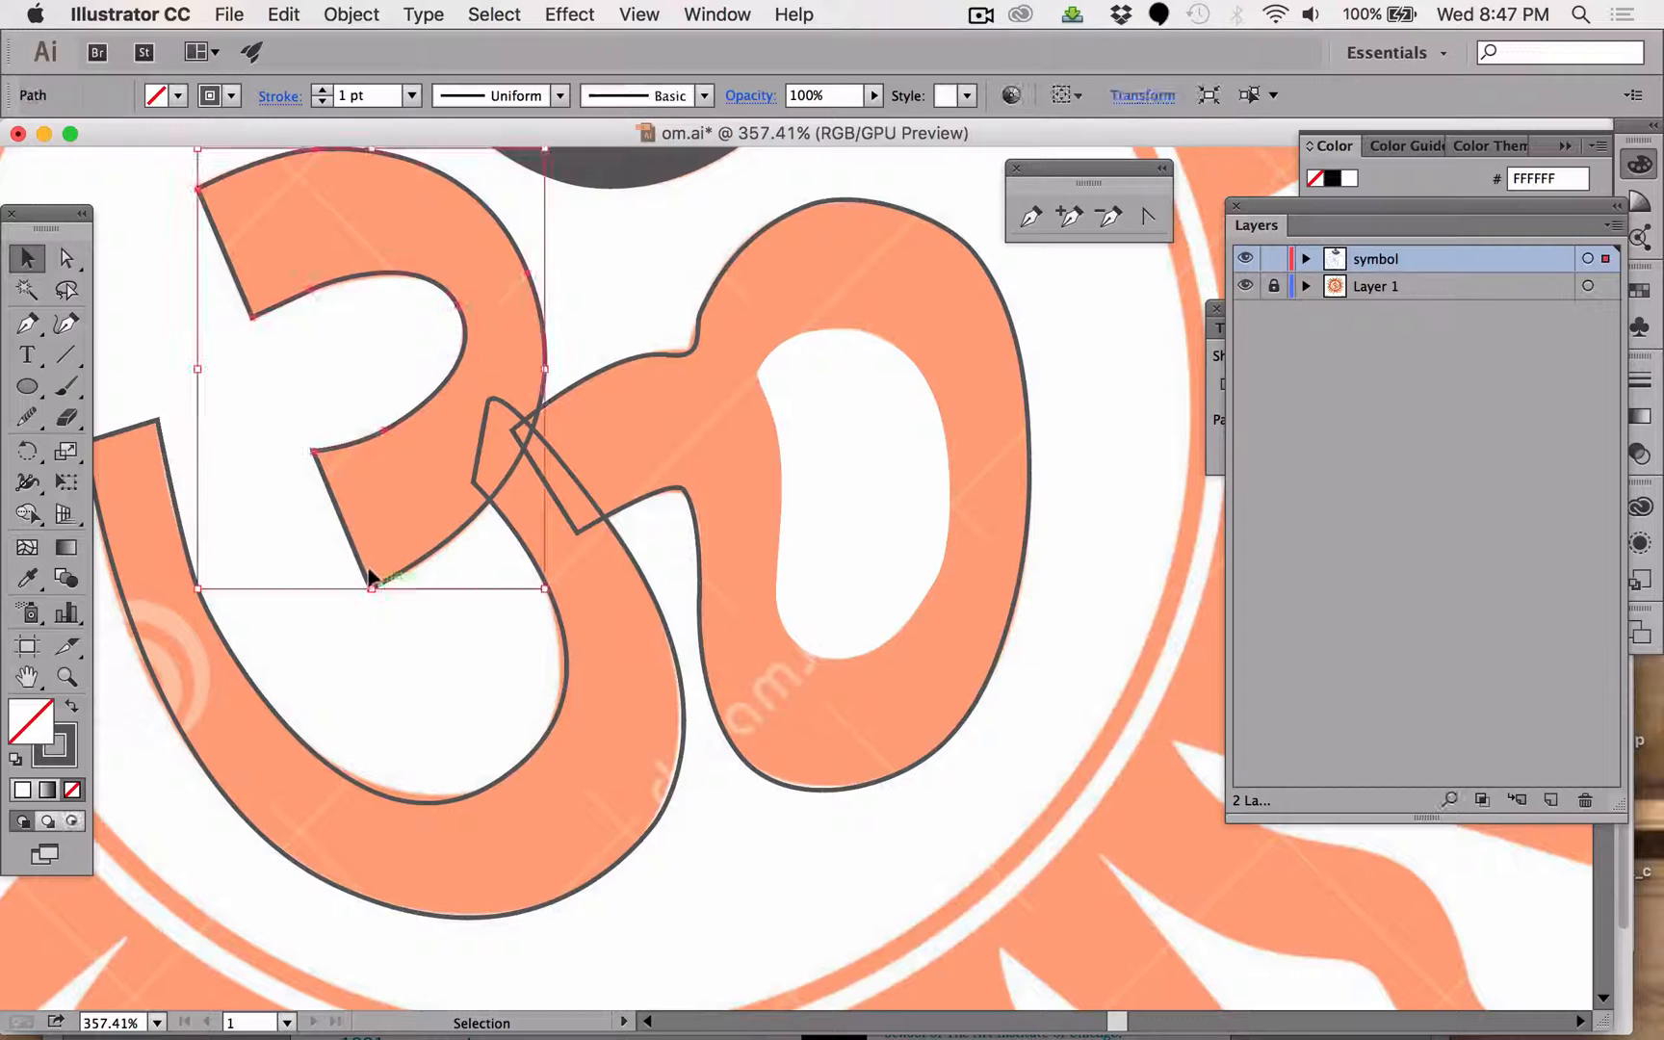
left_click(618, 536)
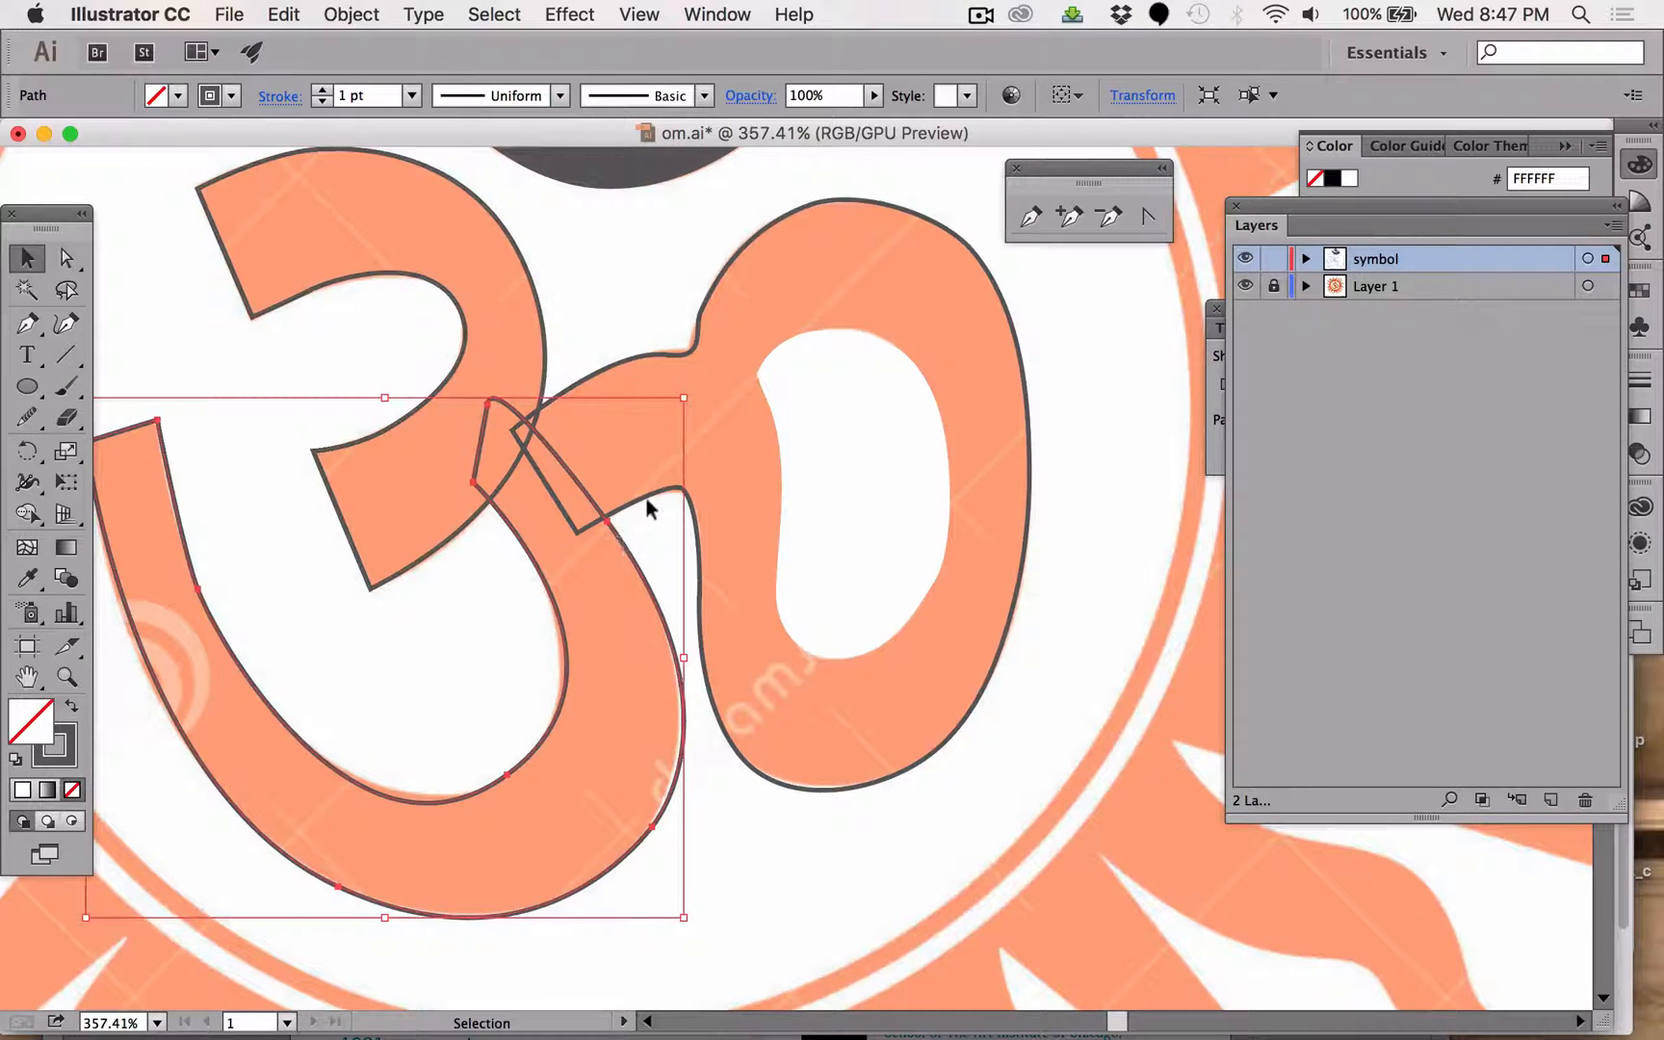
left_click(687, 504)
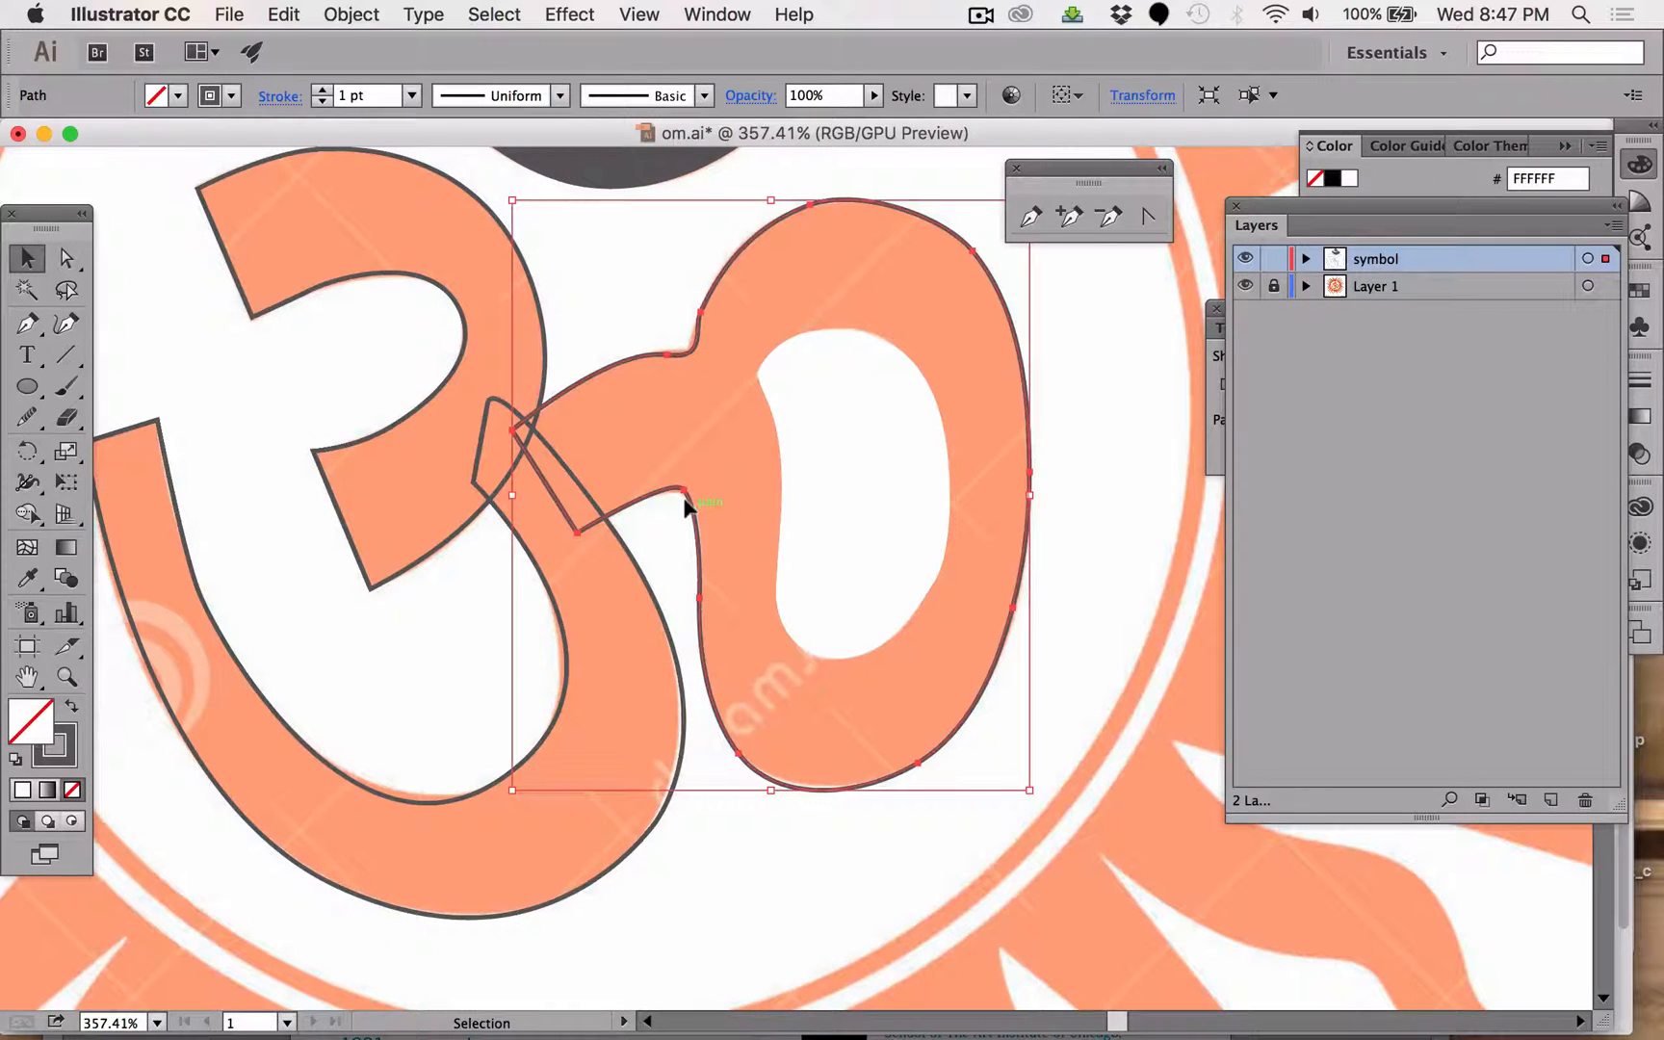
left_click(72, 710)
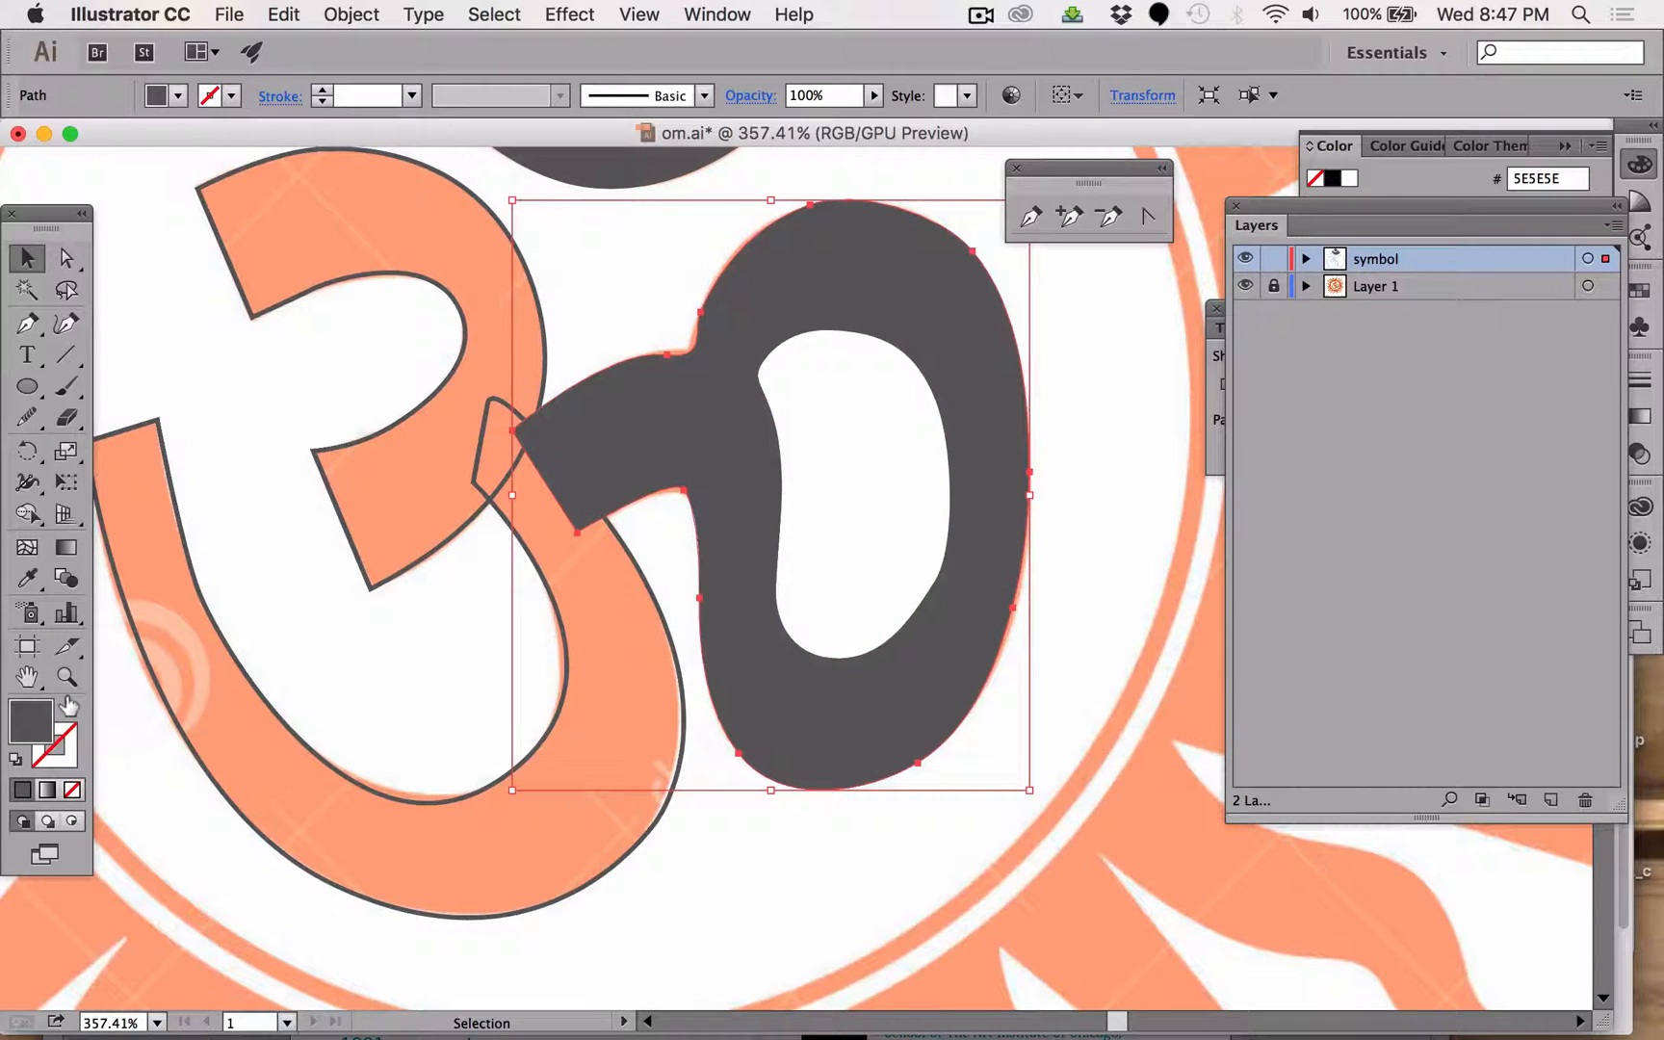
Swap fill and stroke on the large lower curve and the upper hooked curve to fill both with solid dark gray.
left_click(129, 637)
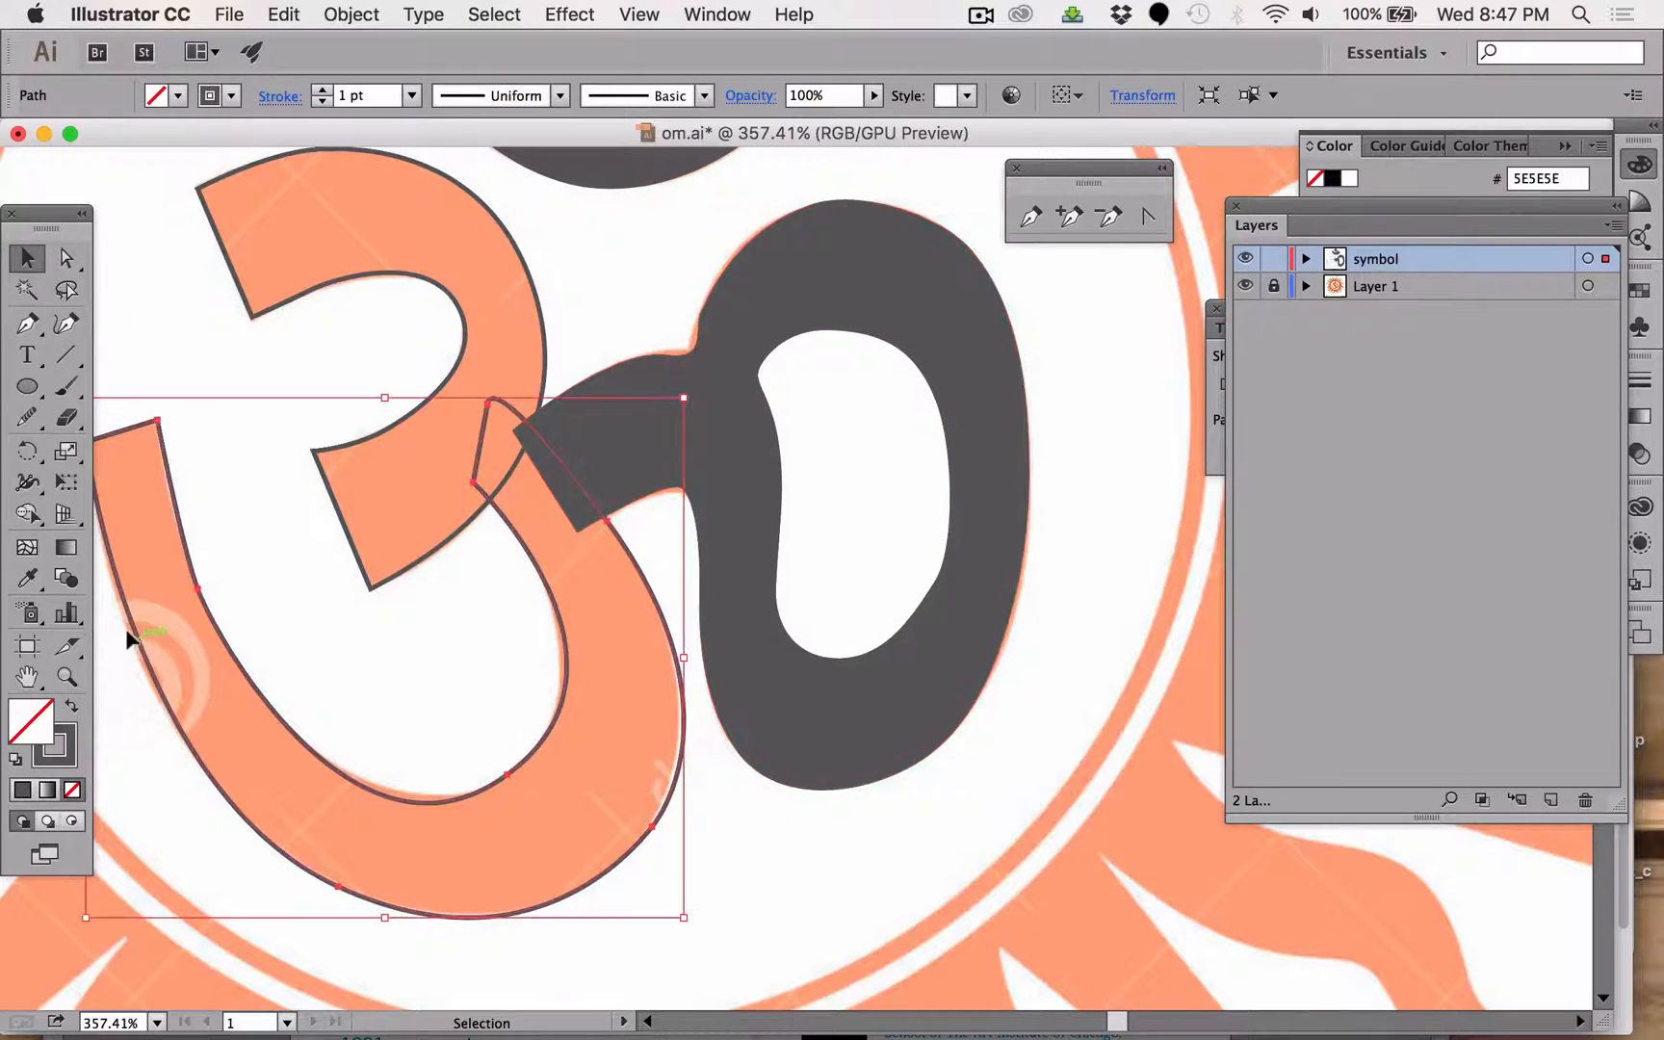
left_click(71, 709)
left_click(357, 559)
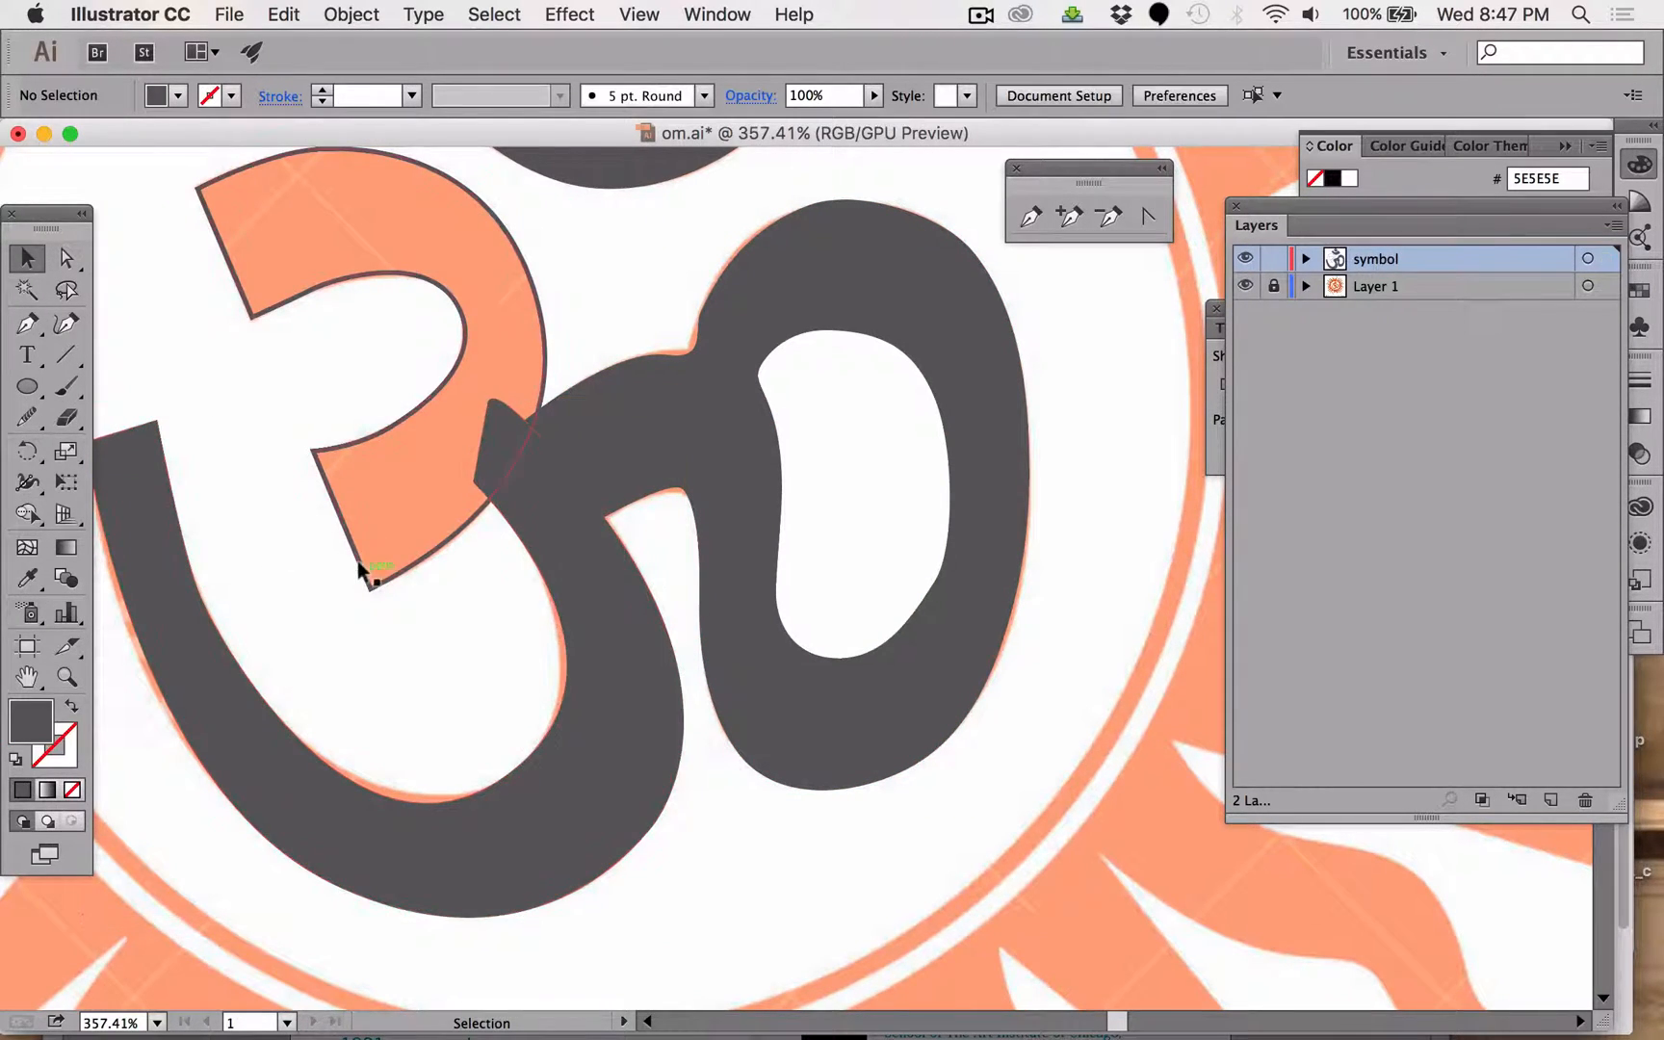
left_click(364, 568)
left_click(72, 710)
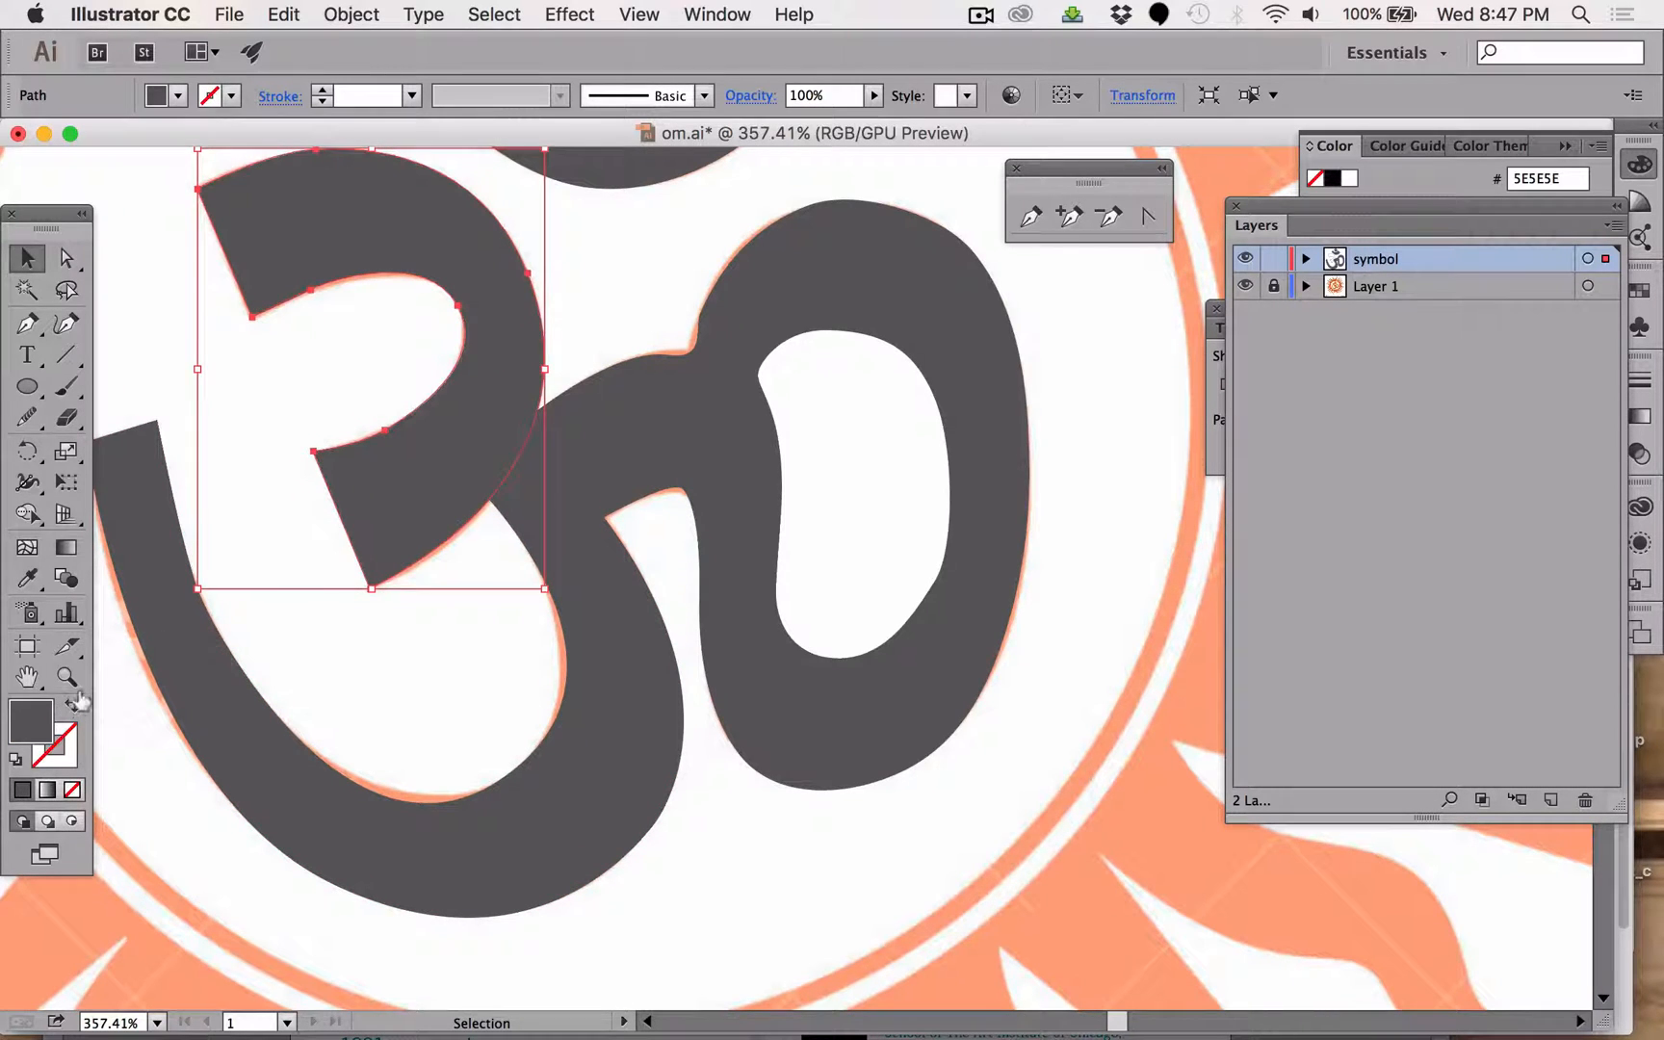
Select the large lower curve, bring up the Pathfinder controls and place them beside the loop.
left_click(1045, 542)
left_click(776, 298)
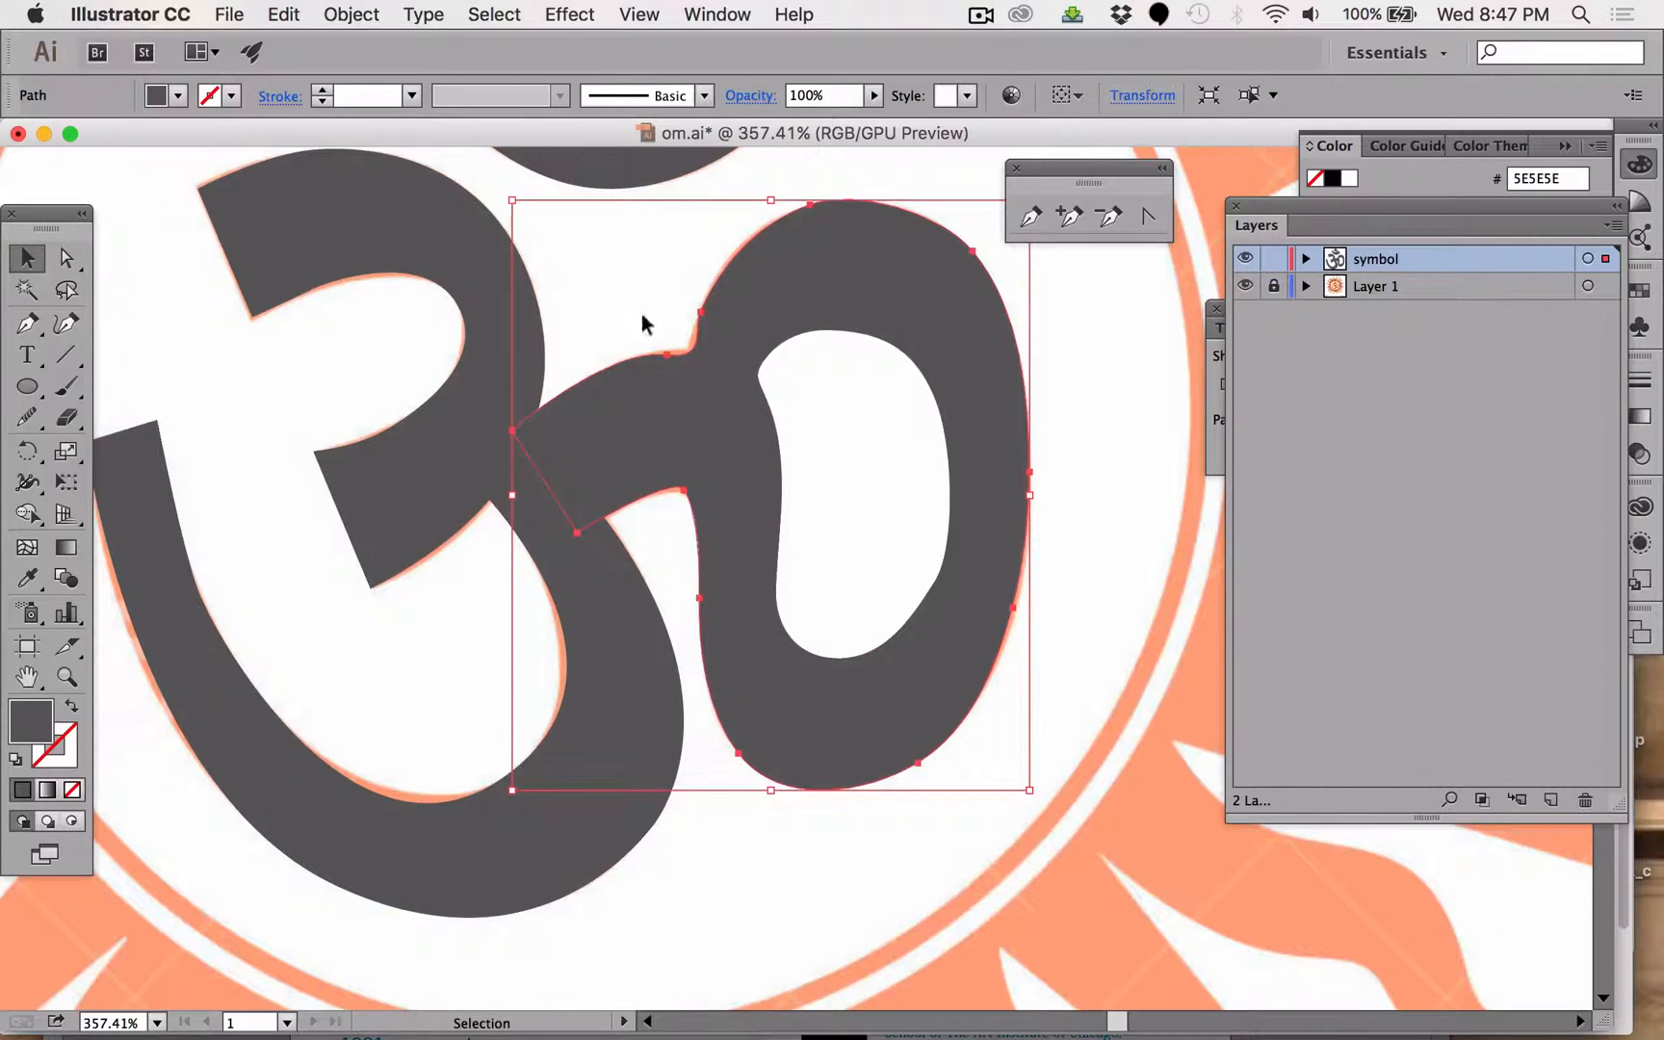
left_click(395, 435)
left_click(450, 800)
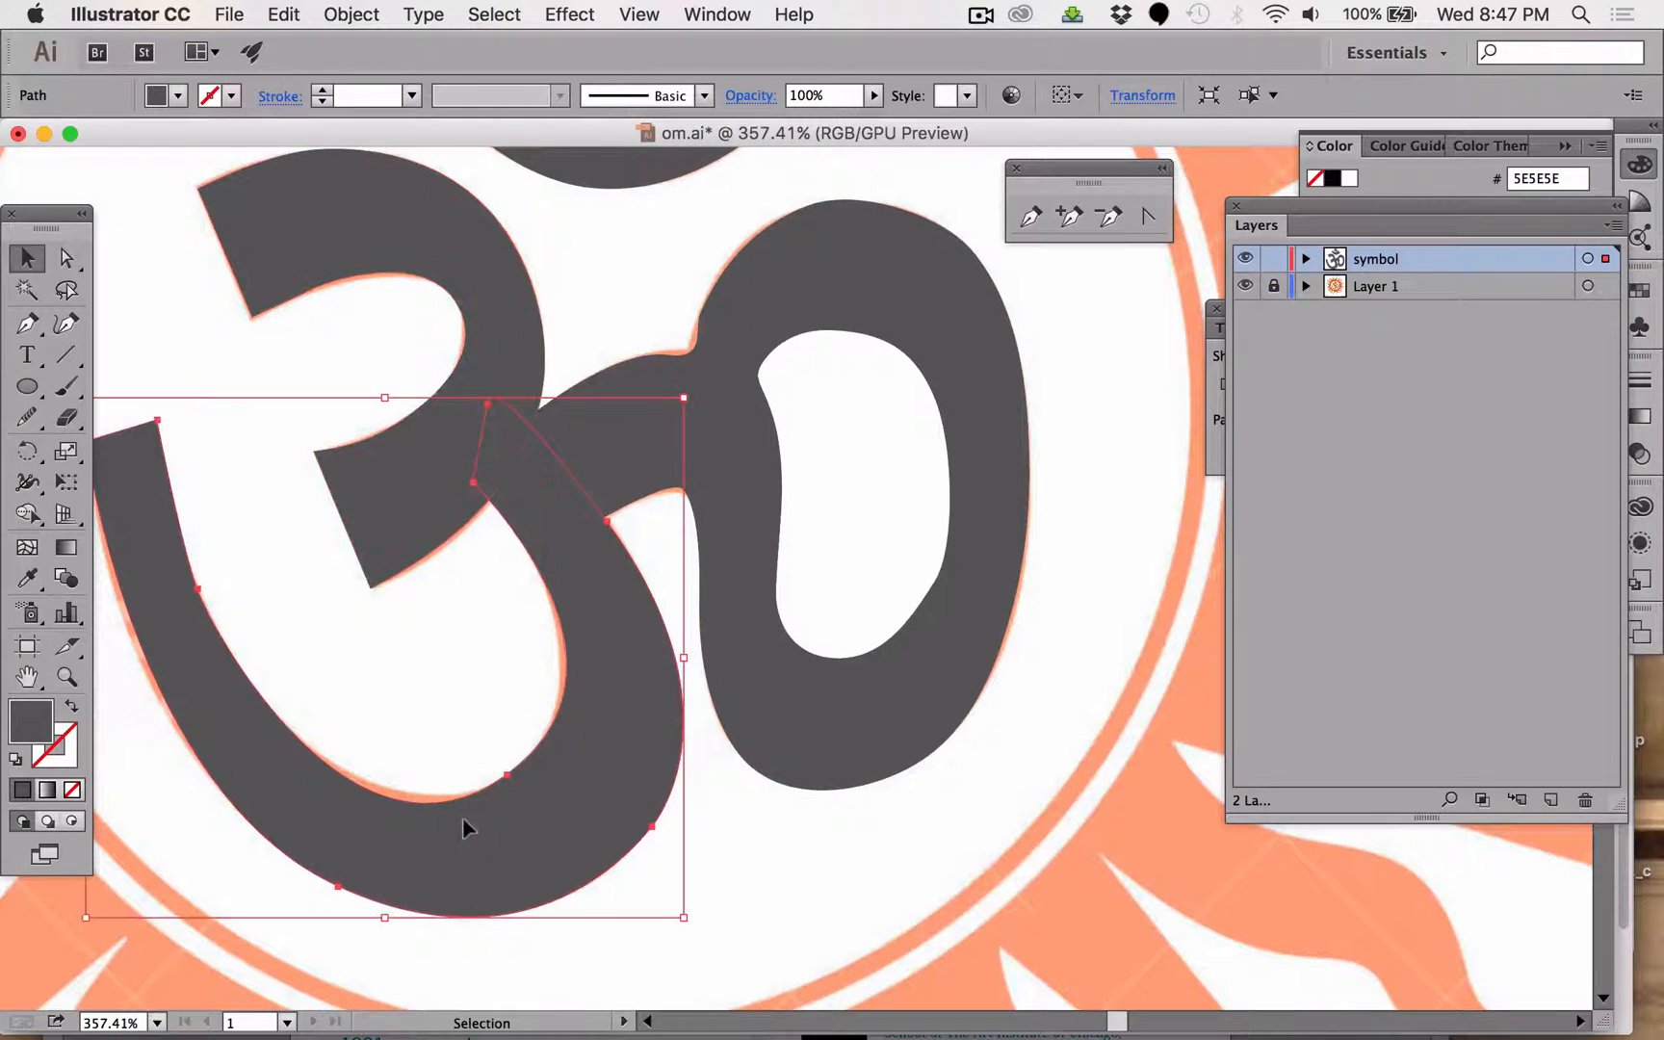
left_click(690, 14)
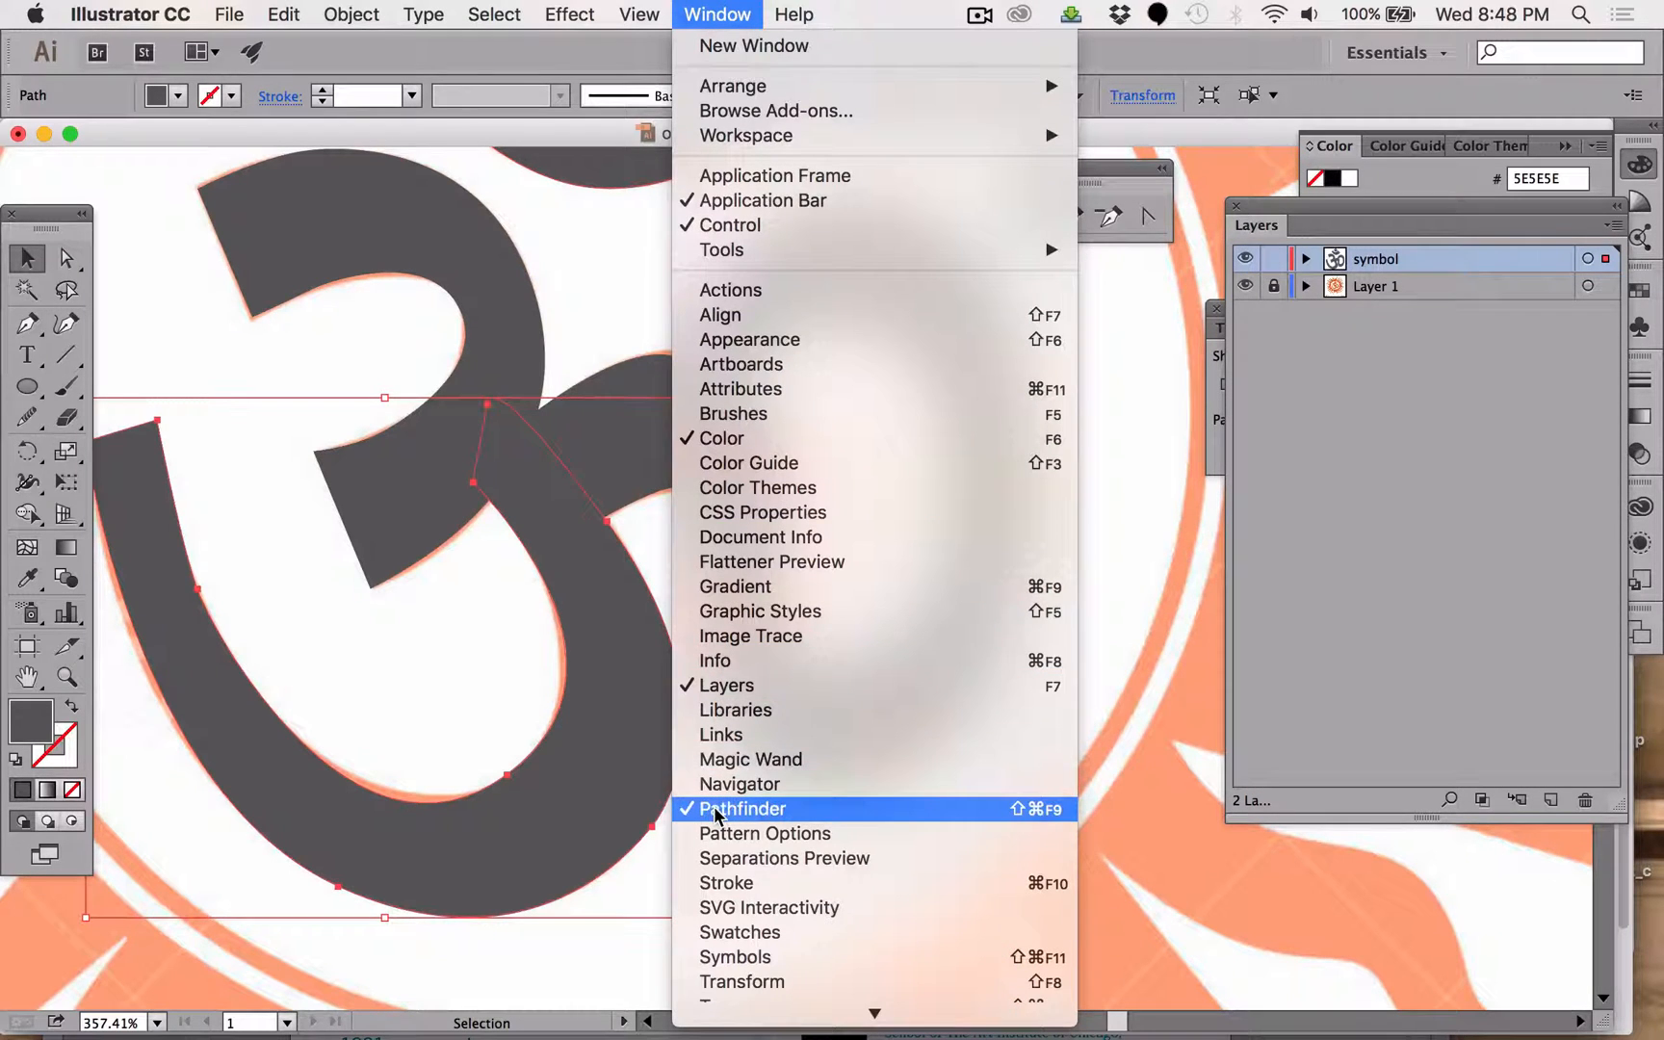
left_click(1521, 580)
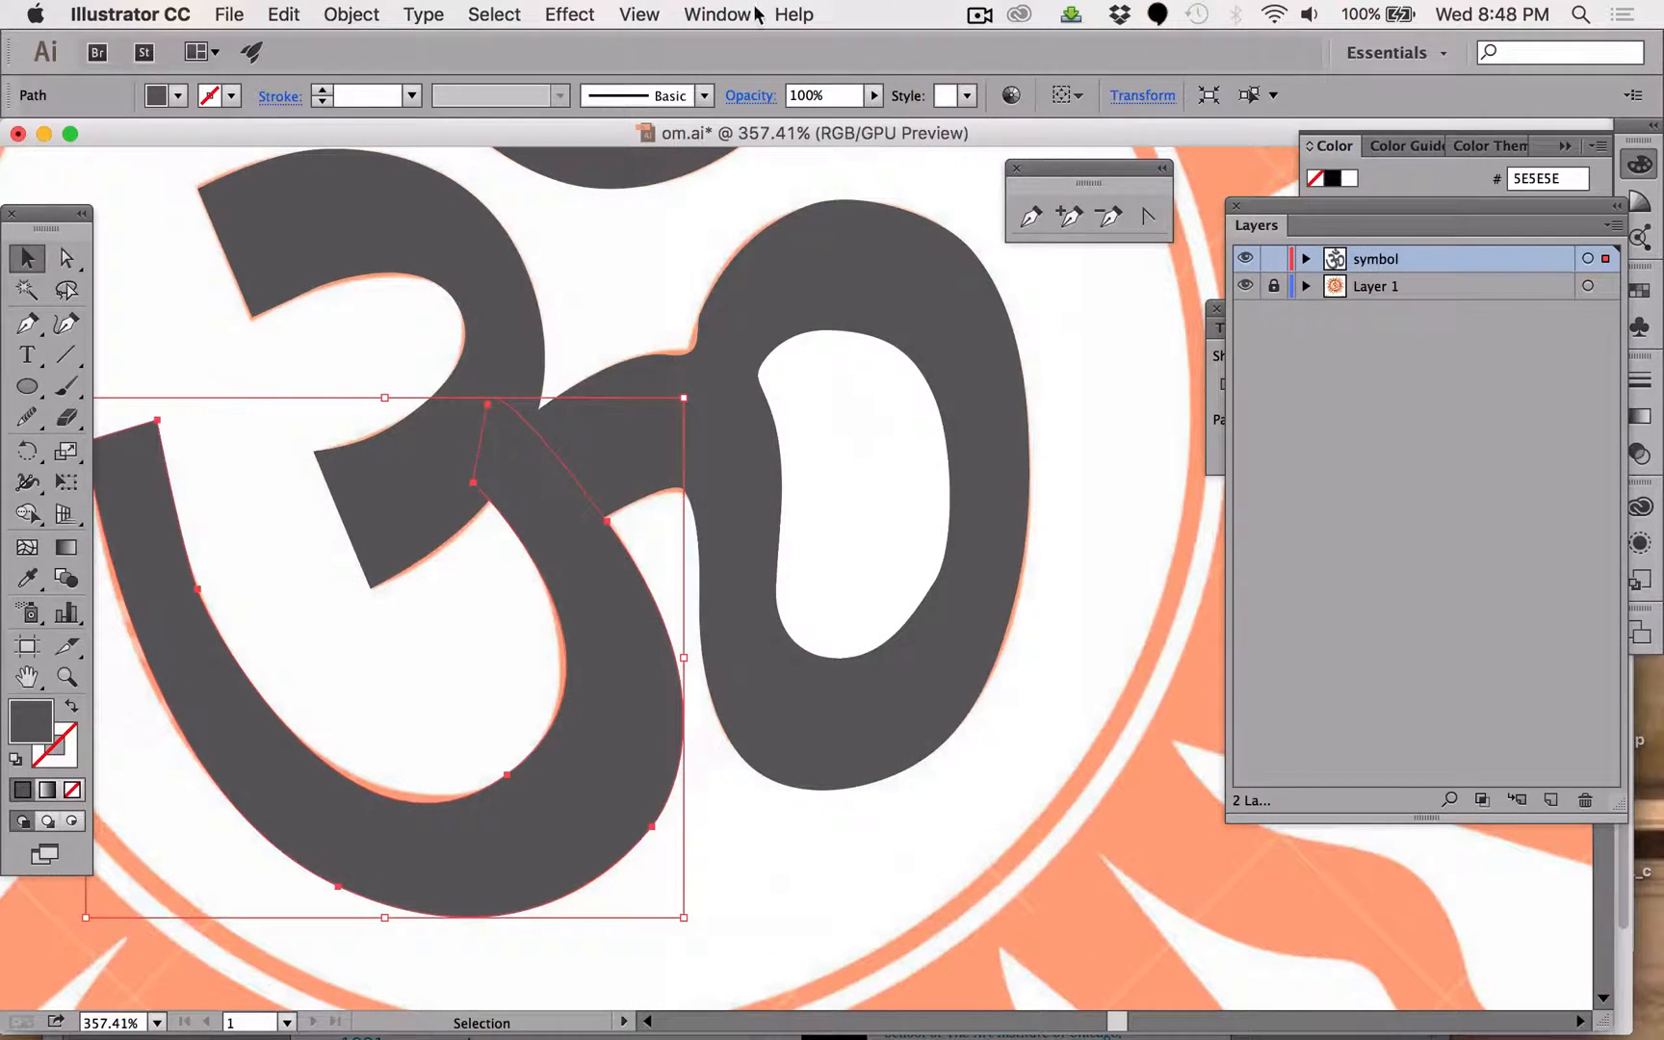
left_click(718, 15)
left_click(761, 809)
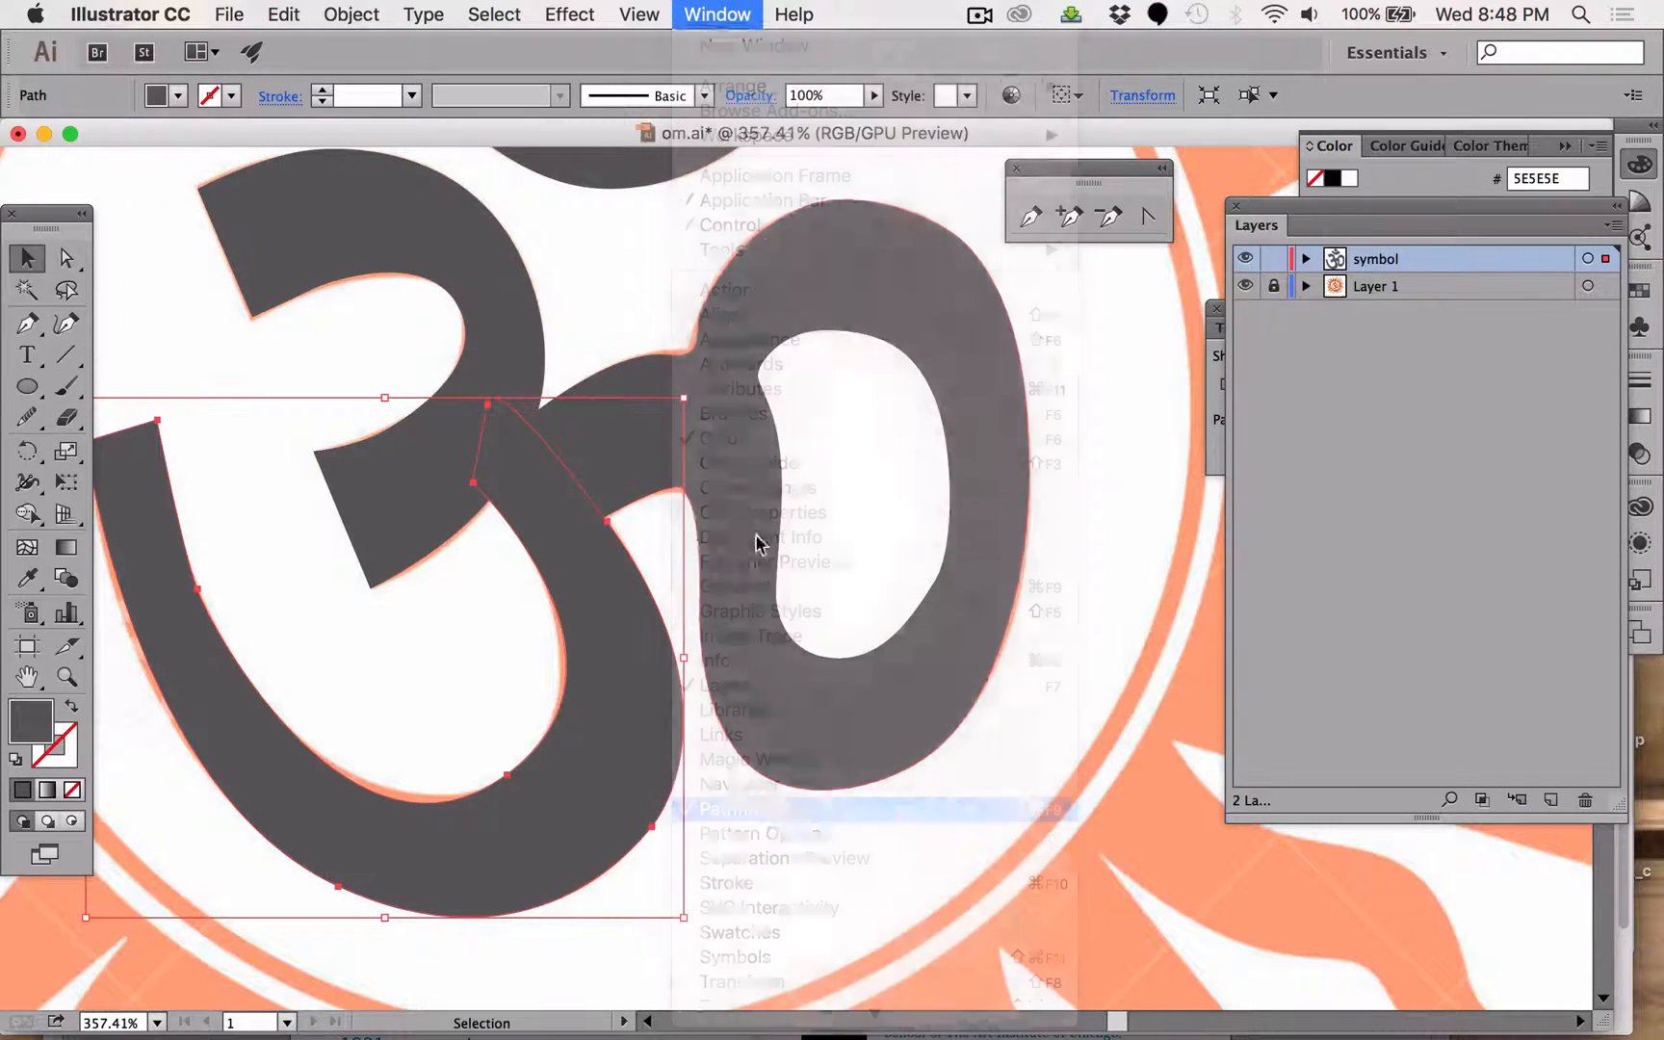
left_click(722, 10)
left_click(723, 10)
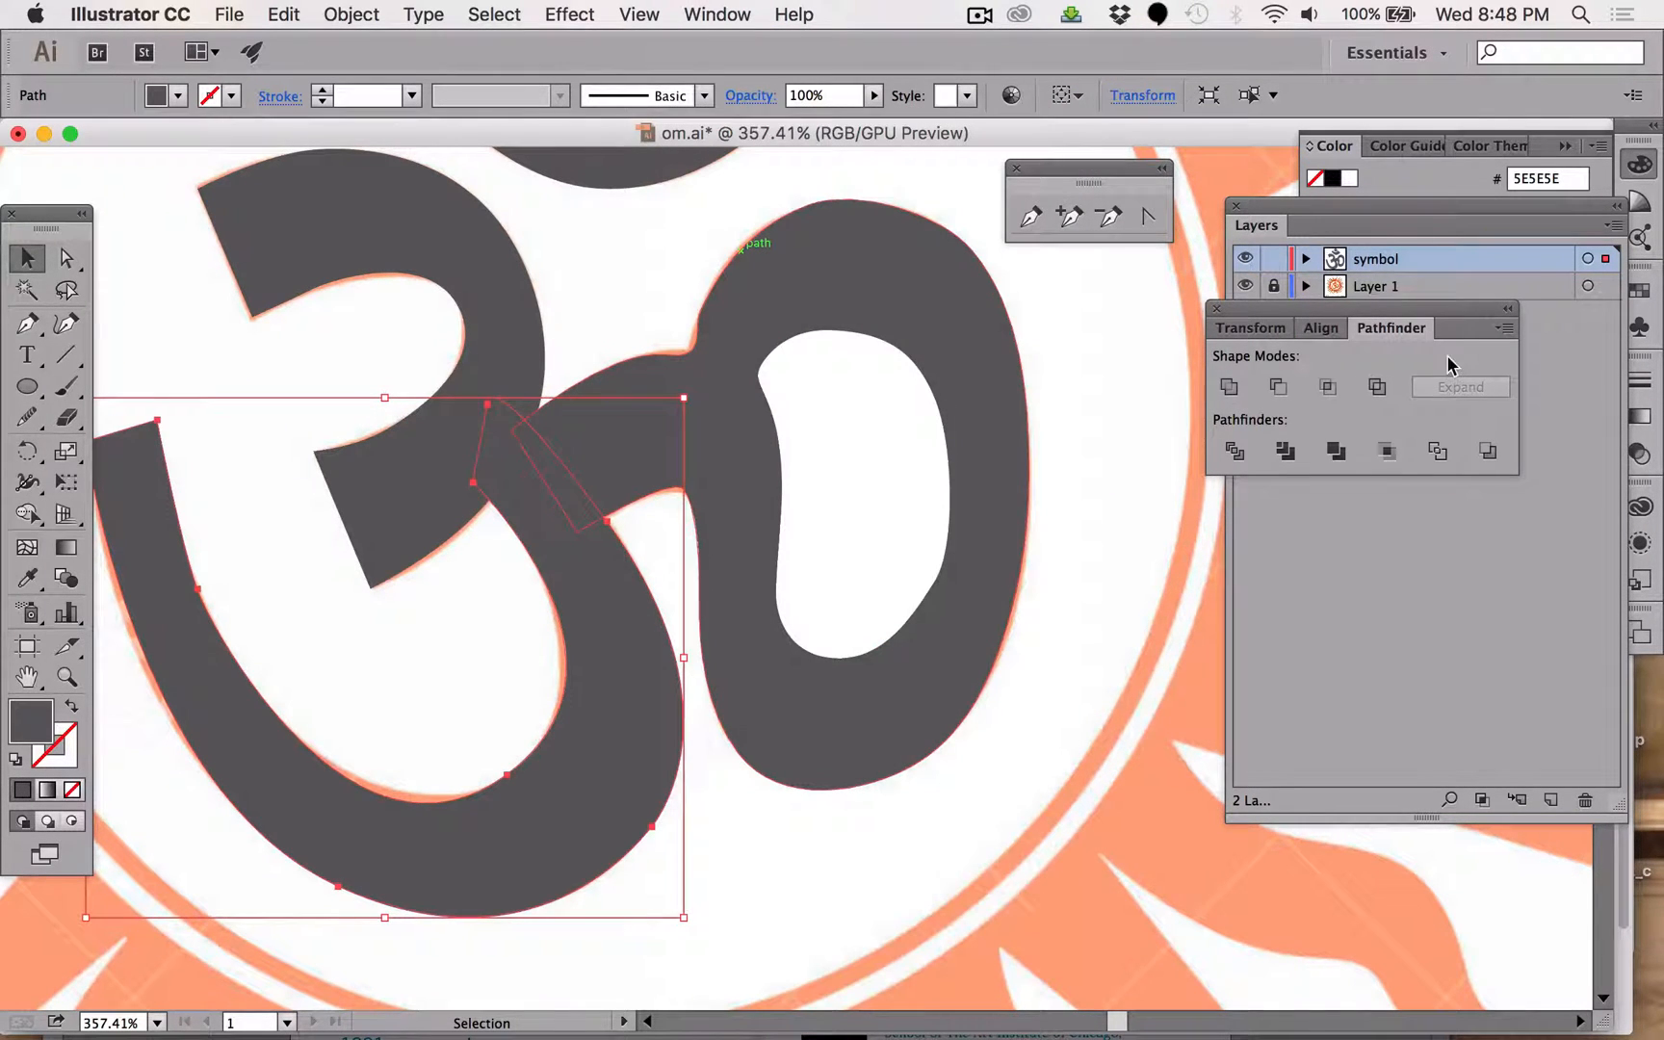
left_click_drag(1384, 316, 1226, 286)
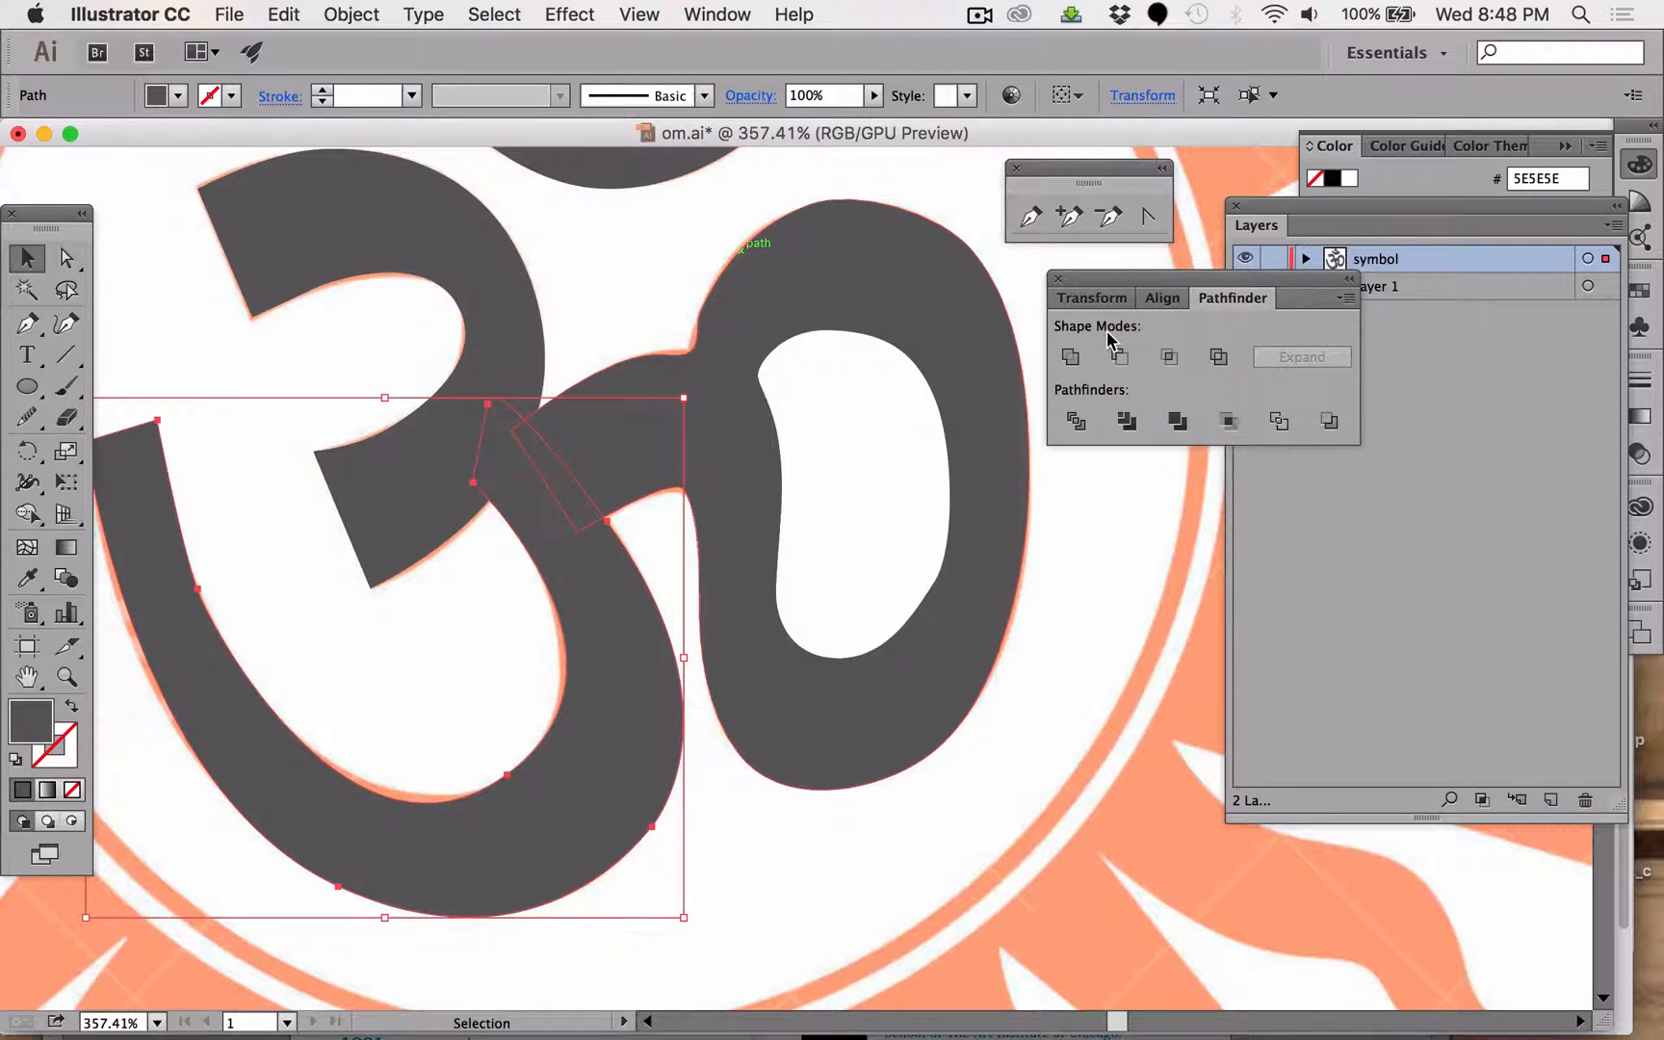
left_click(877, 266, "shift")
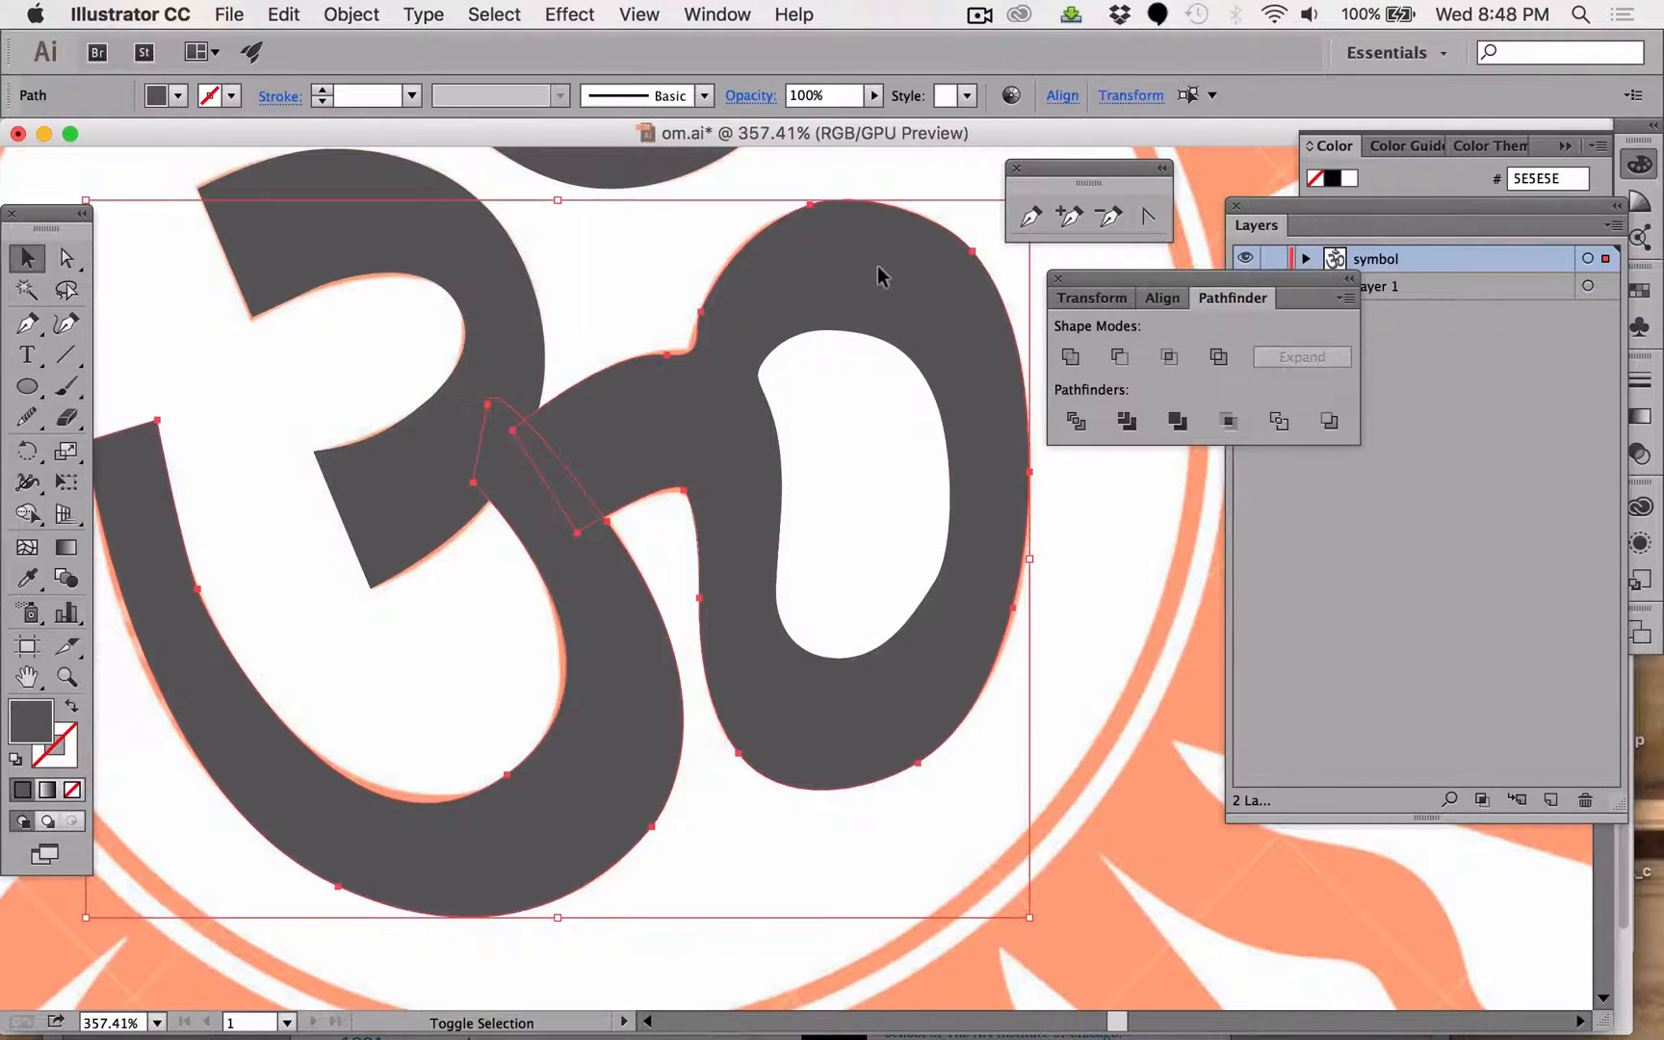
left_click(307, 157, "shift")
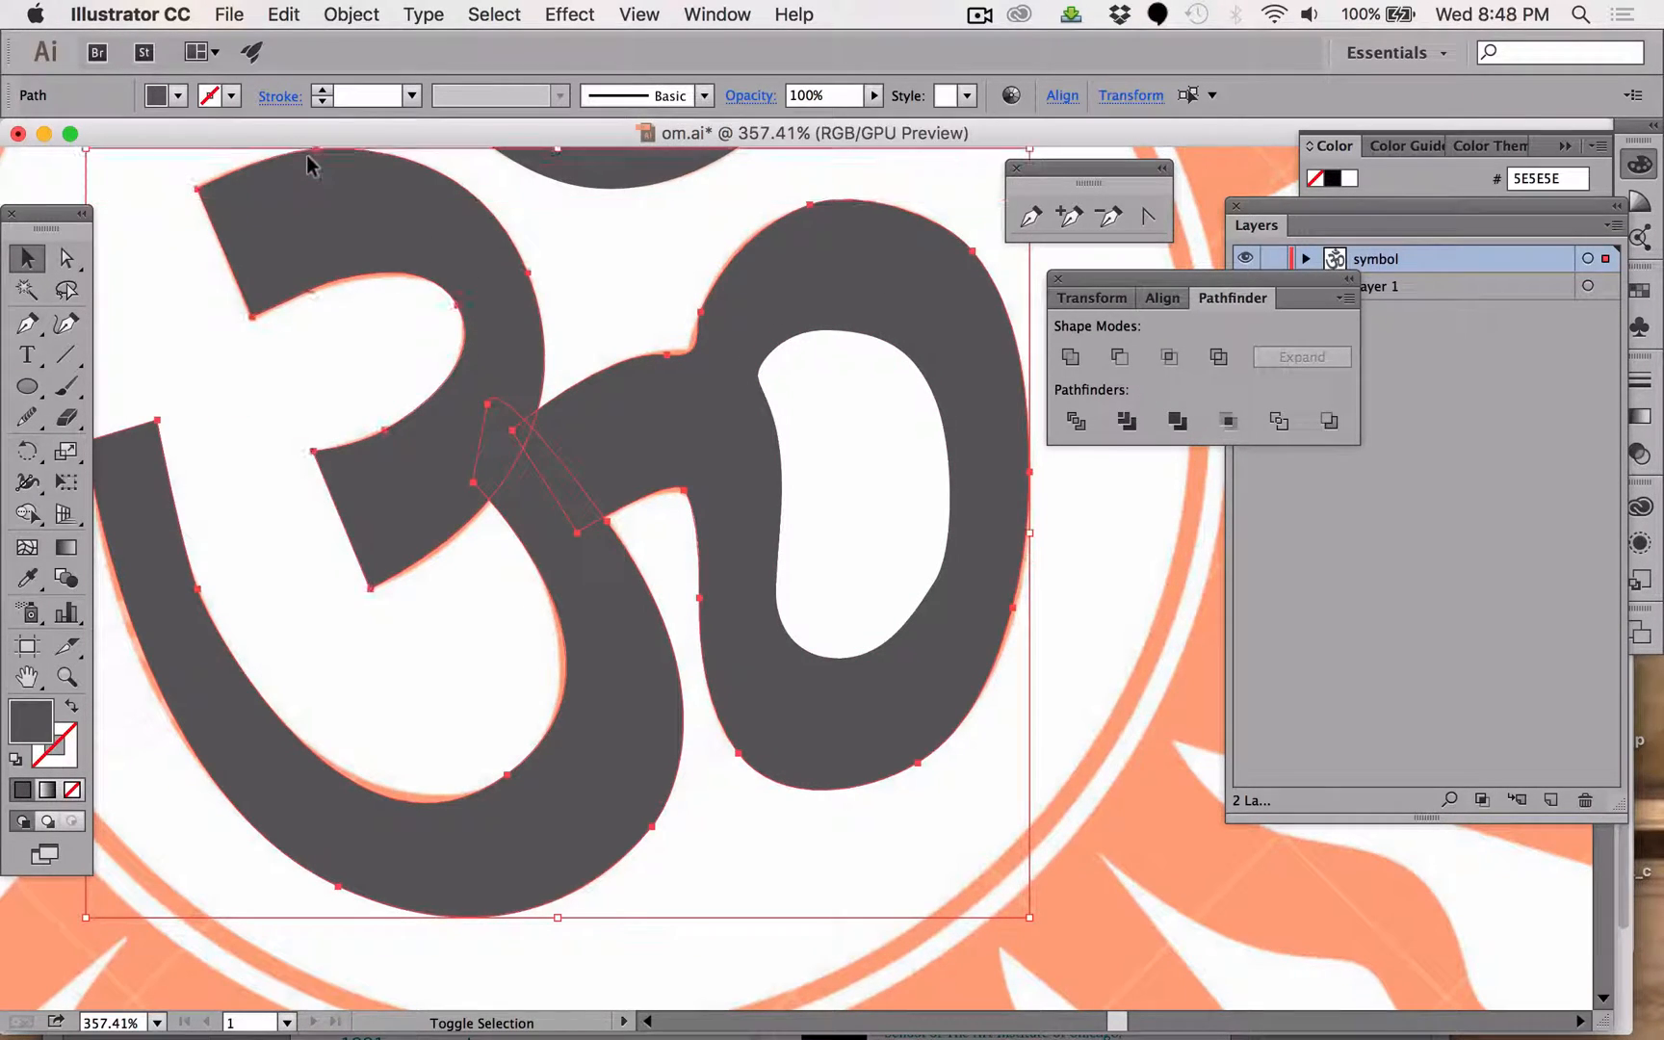
left_click(892, 770)
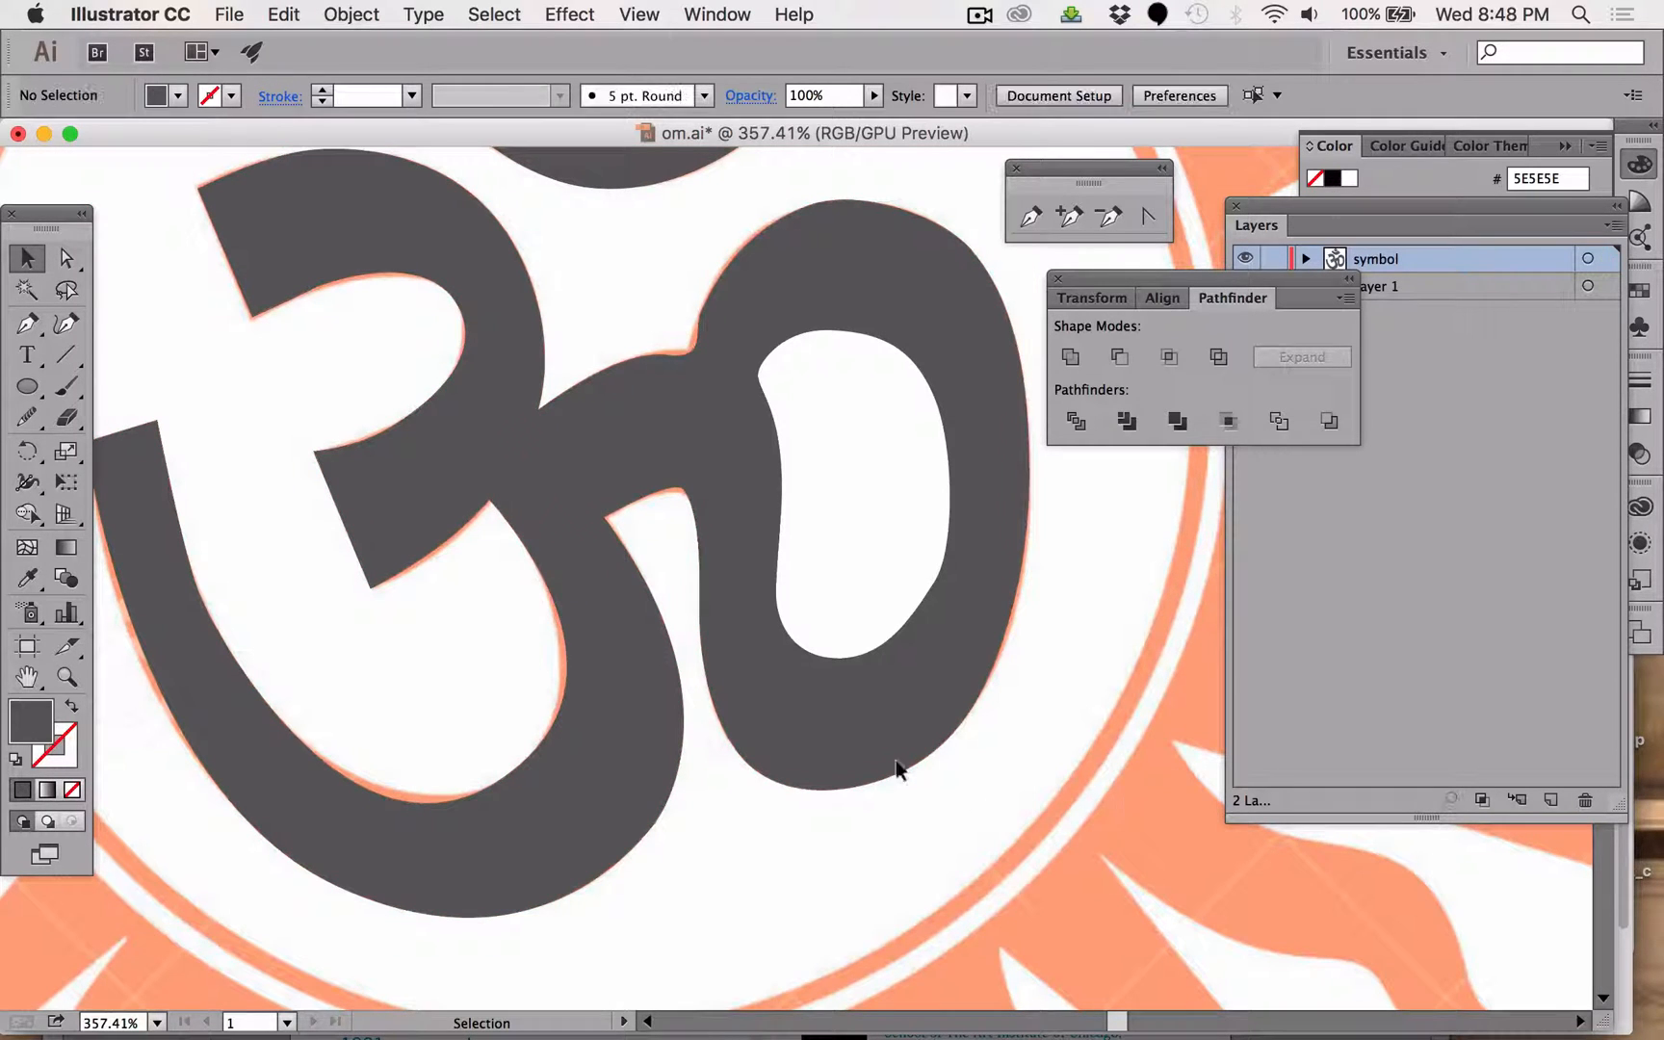
Combine the loop with the lower curve, and the result with the upper hooked curve, using Pathfinder Merge.
left_click(832, 717)
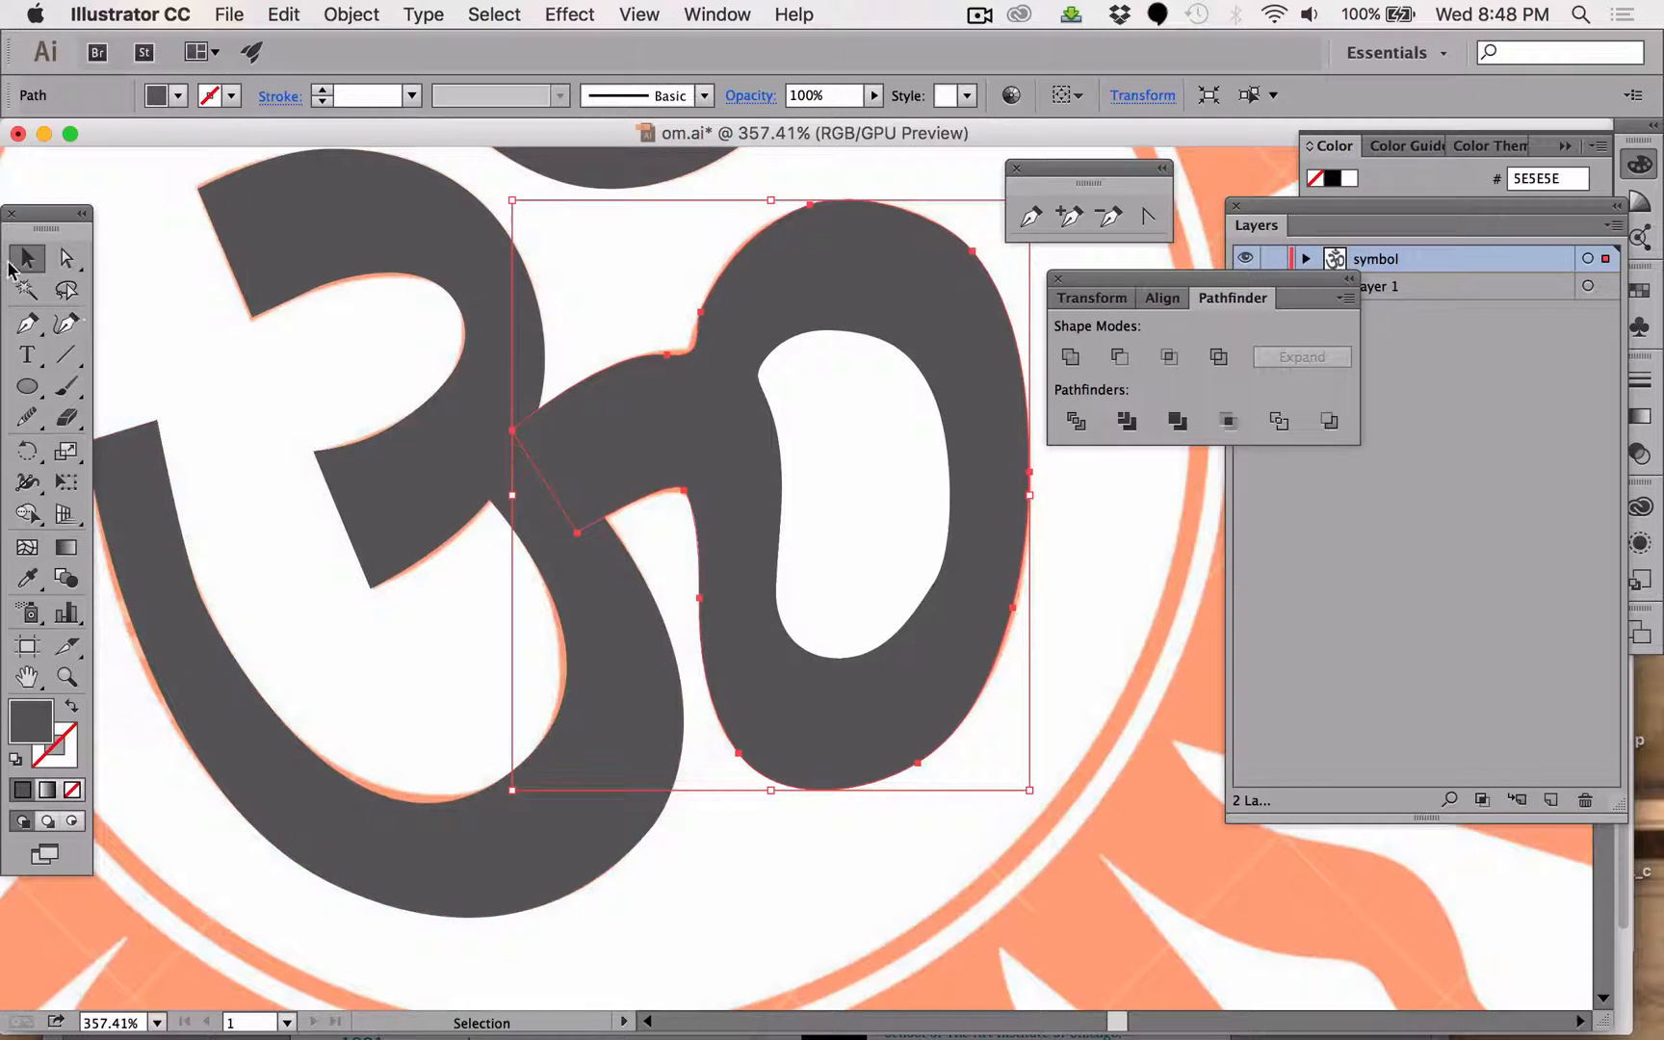
left_click(302, 800, "shift")
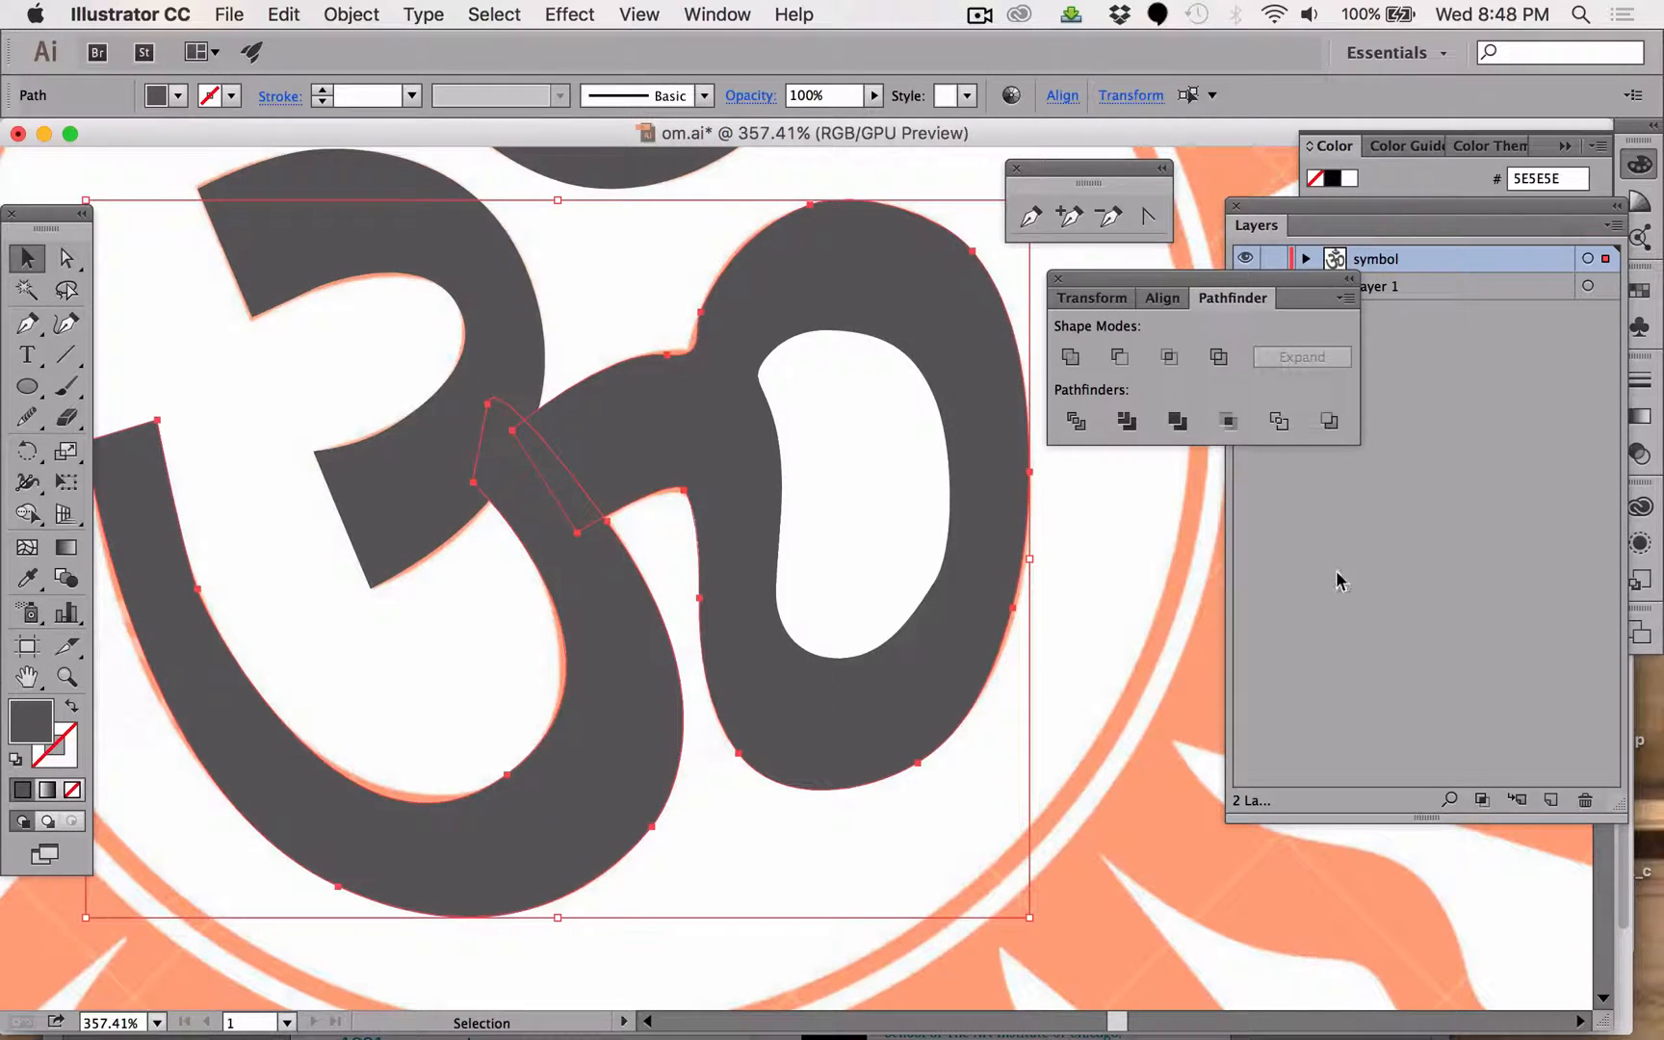
left_click(1180, 421)
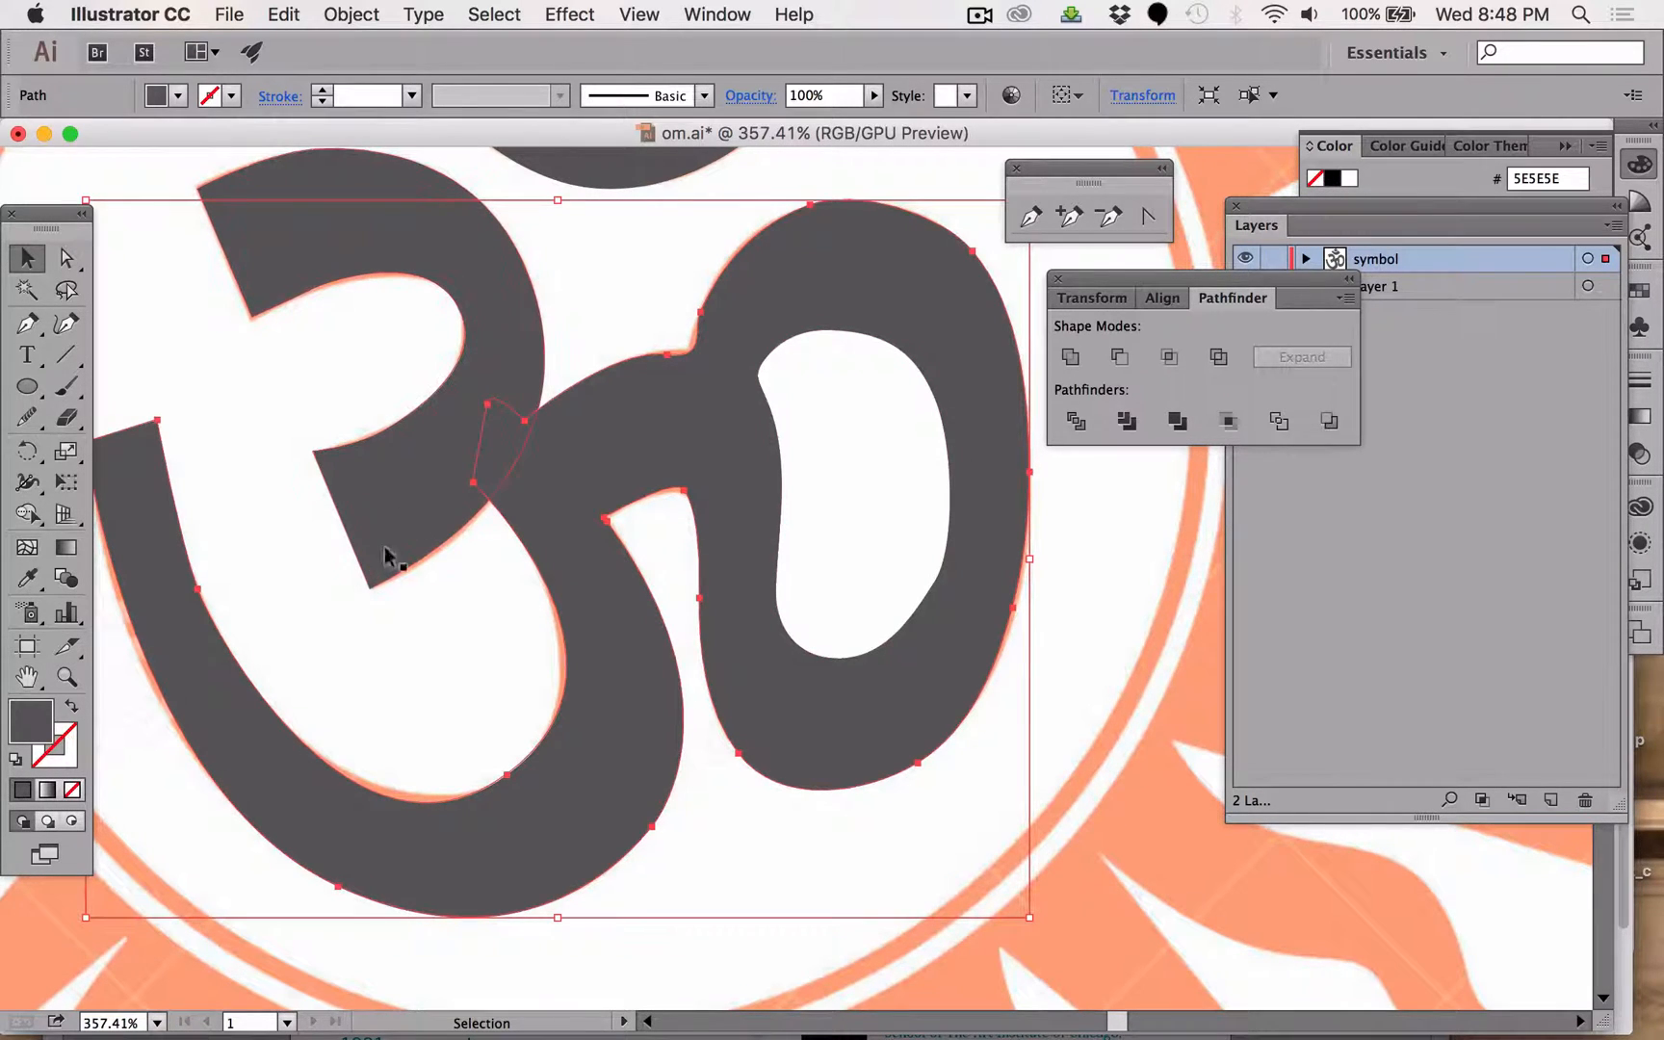
left_click(423, 495, "shift")
left_click(1175, 417)
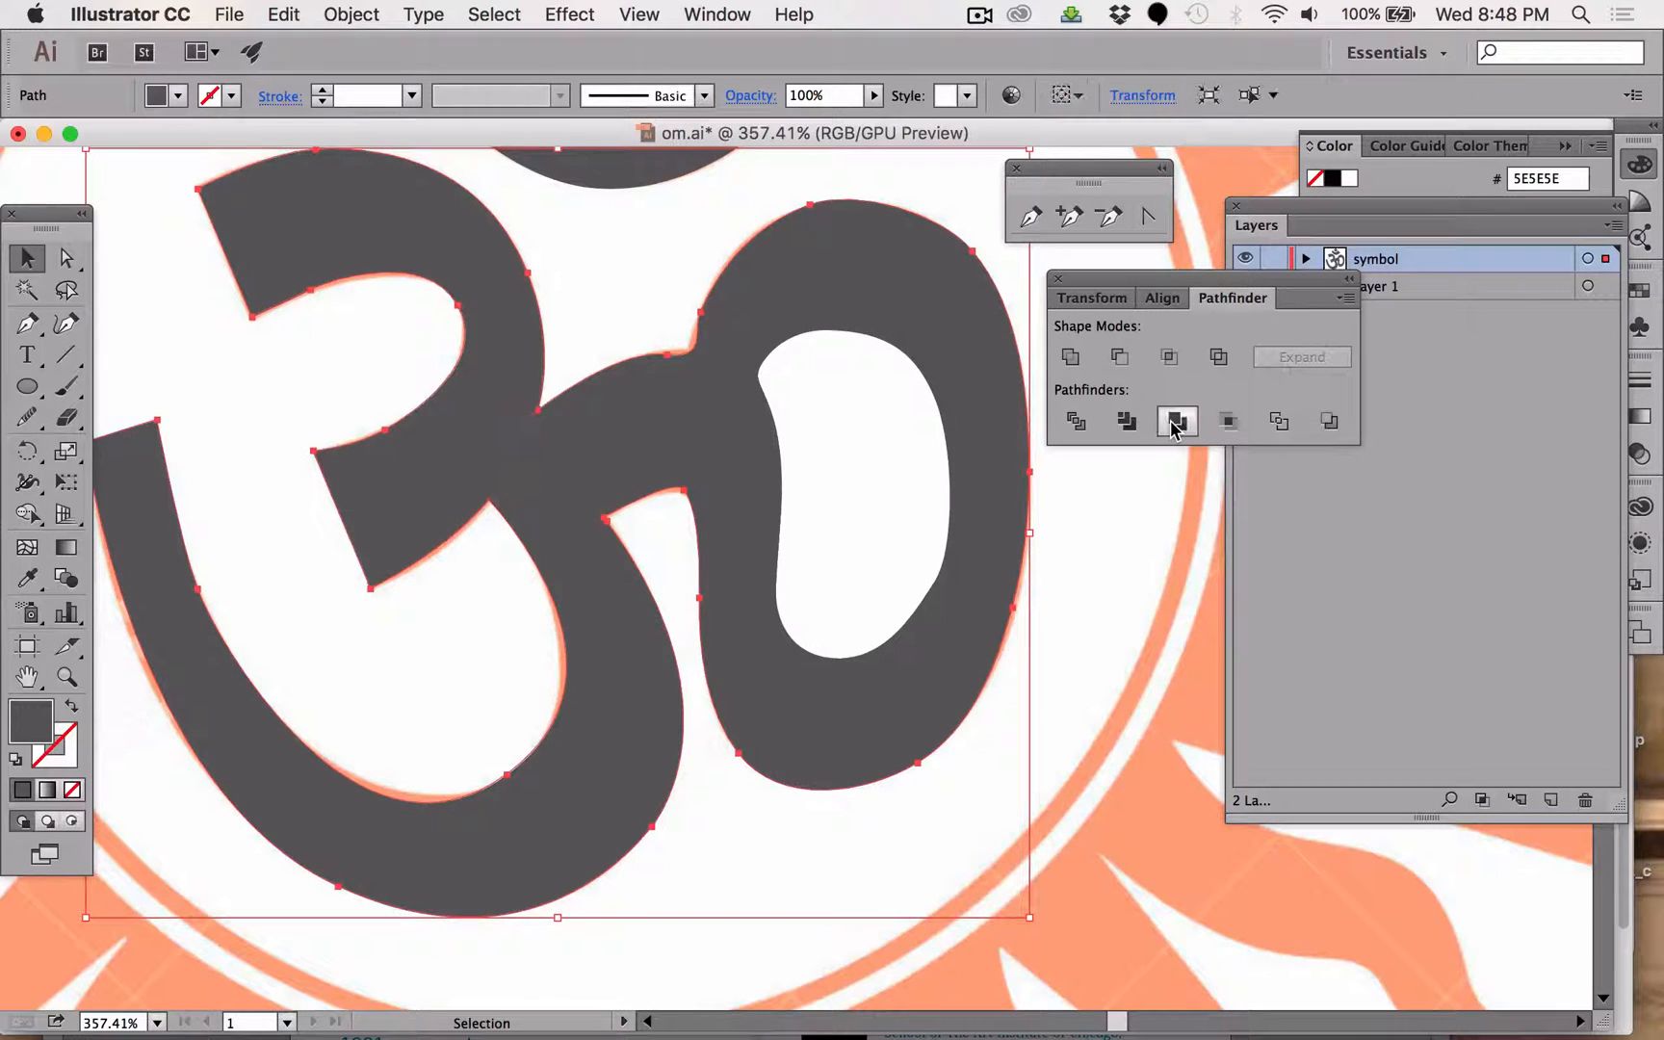
Try moving the white inner opening off the loop, and undo the move.
left_click(854, 456)
left_click_drag(853, 448, 1071, 549)
key("super+z")
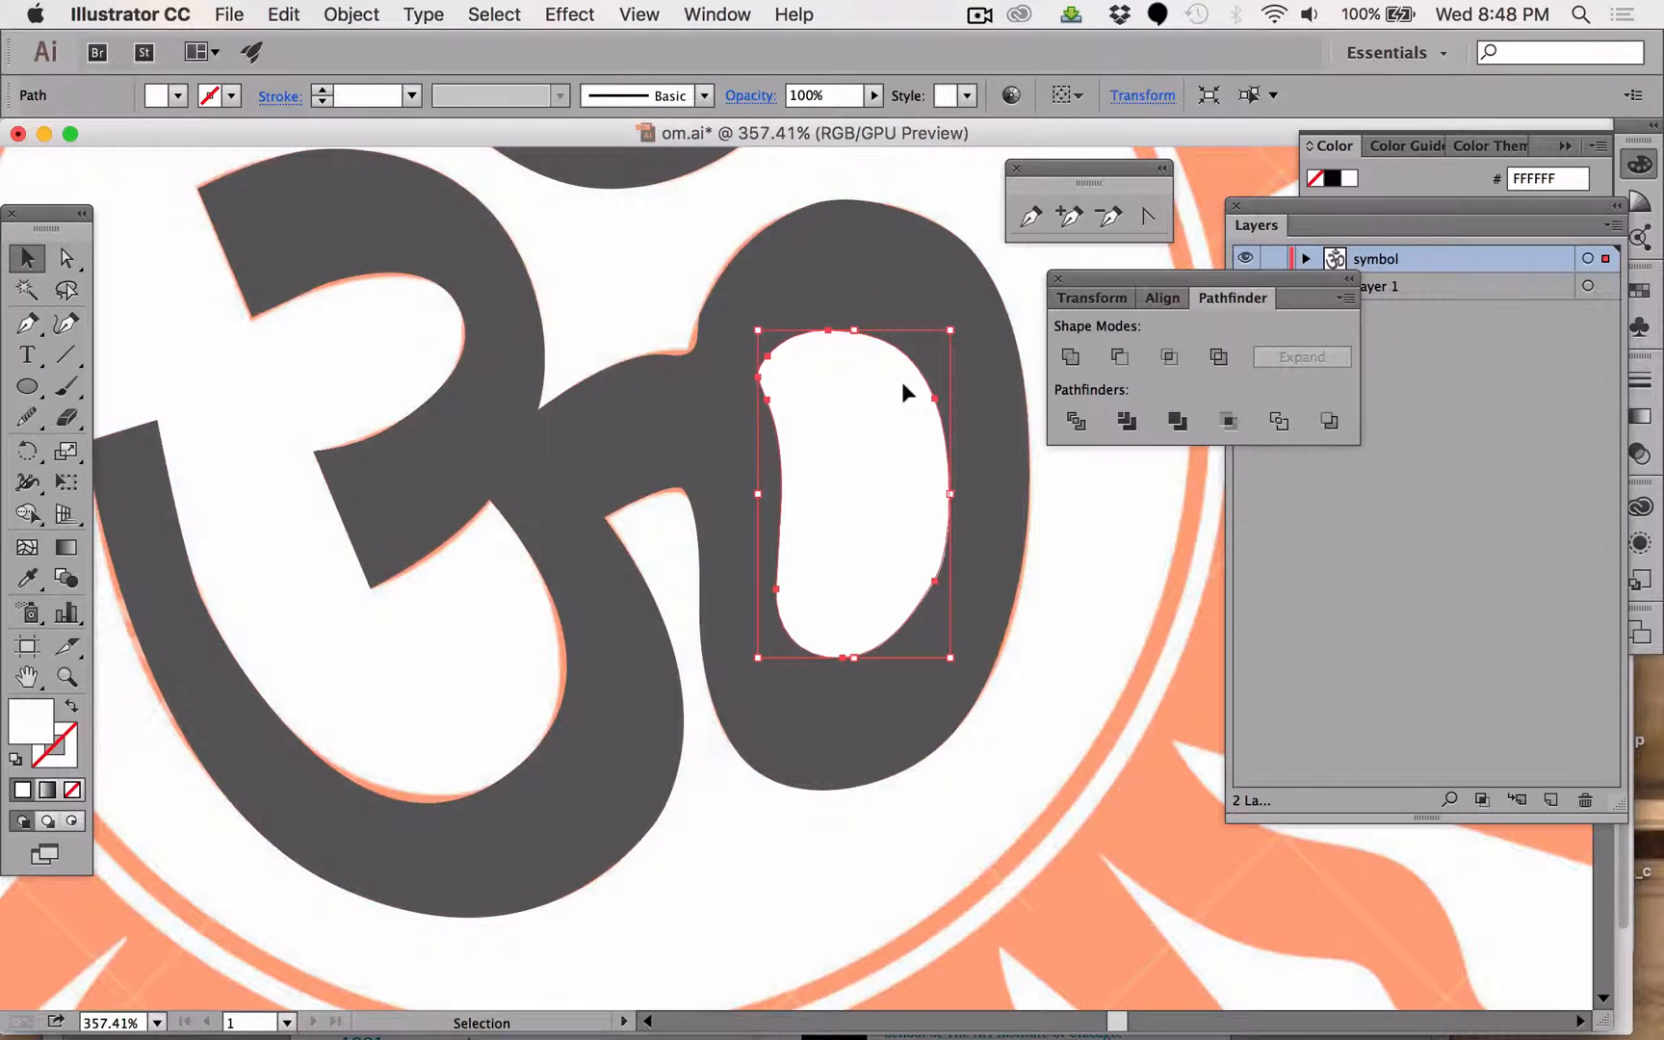
Select the merged dark gray symbol together with the white opening inside its loop.
left_click(833, 260)
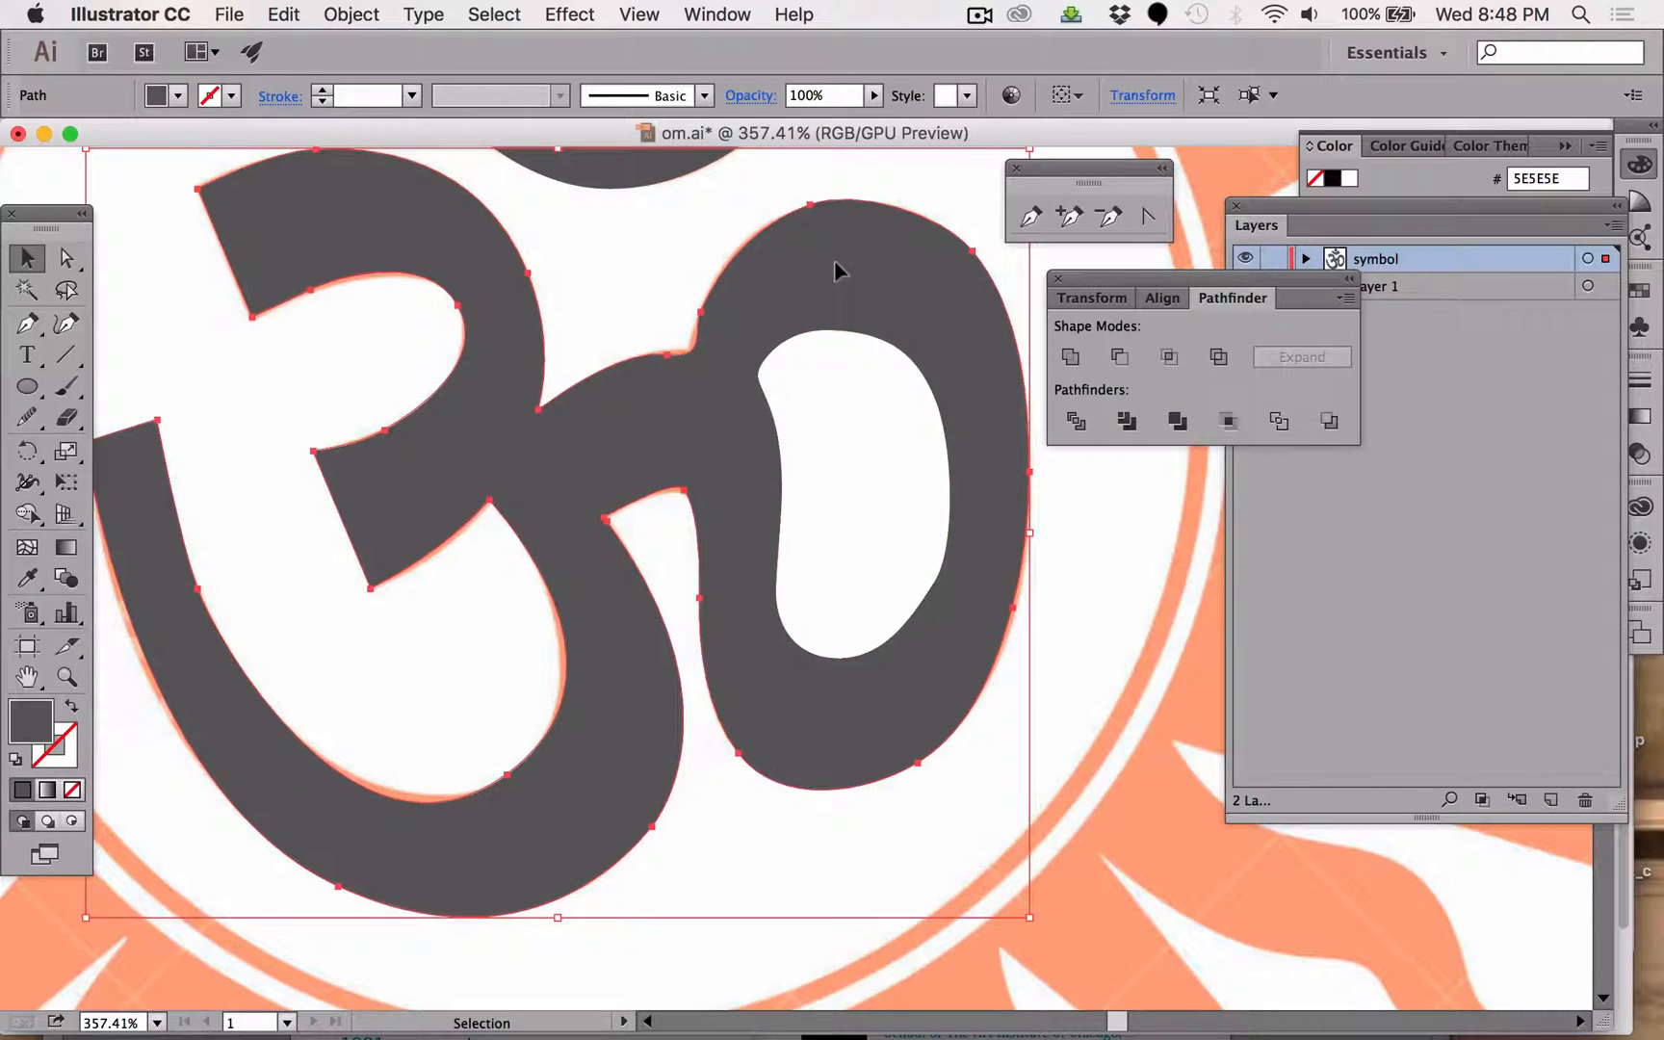
key("shift")
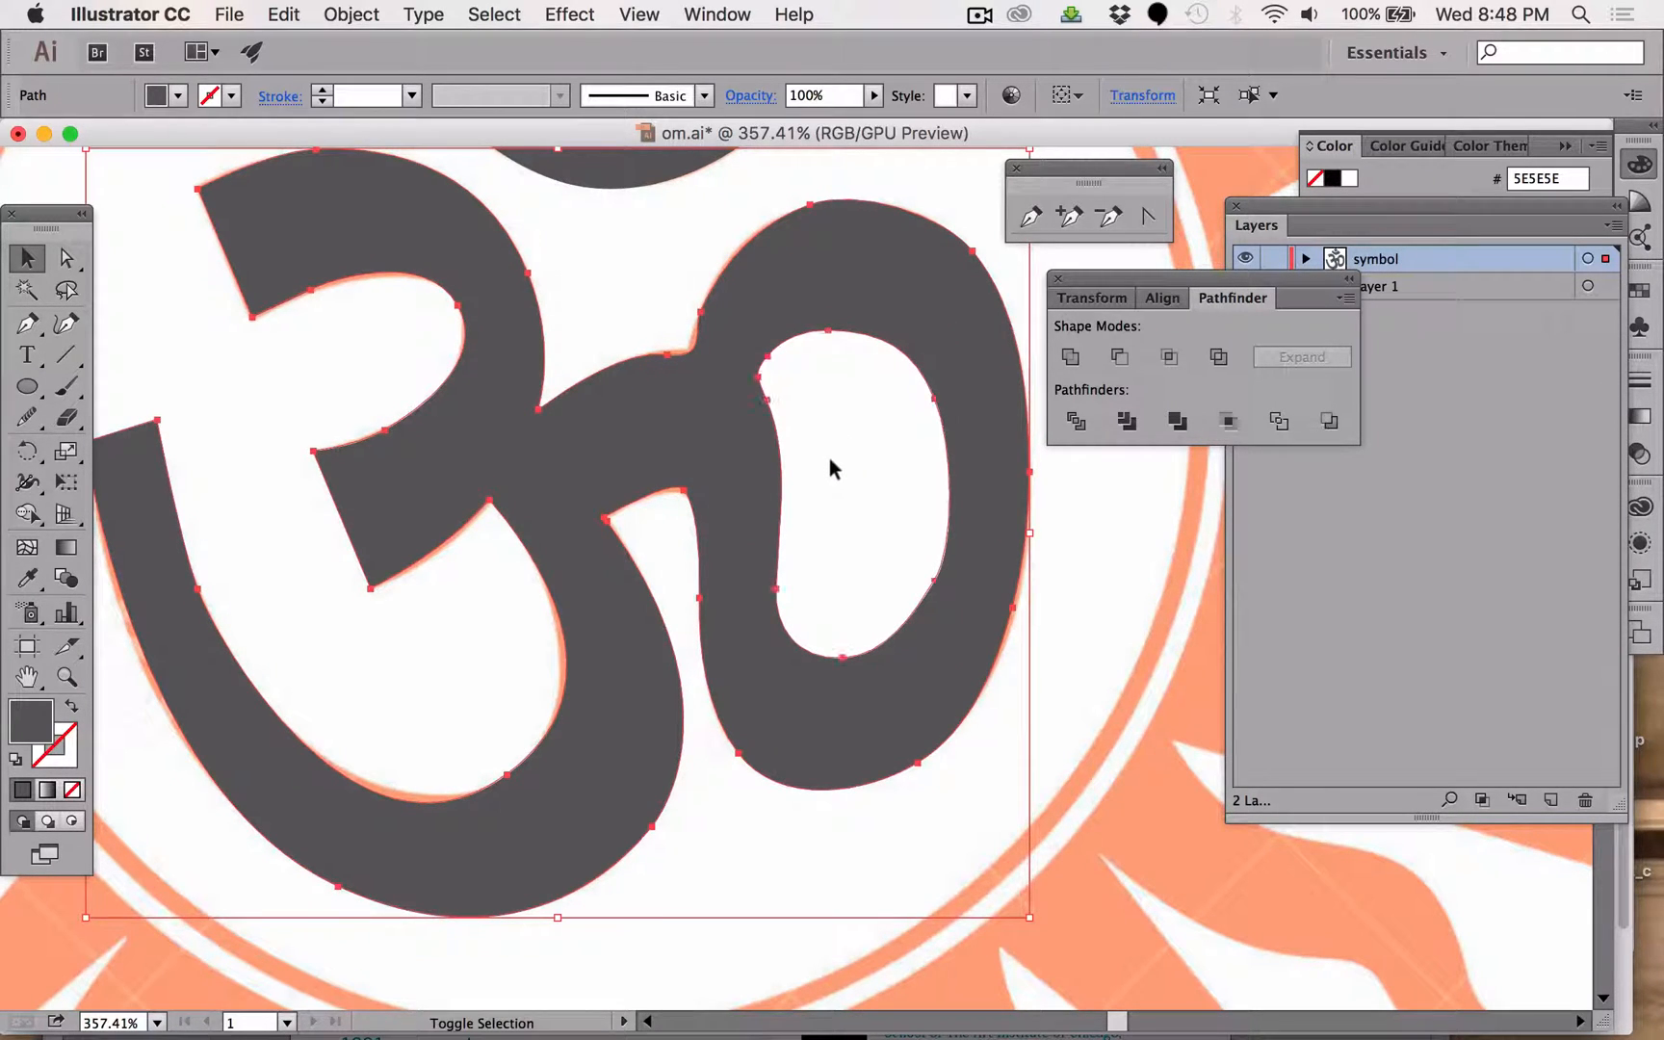
left_click(829, 458, "shift")
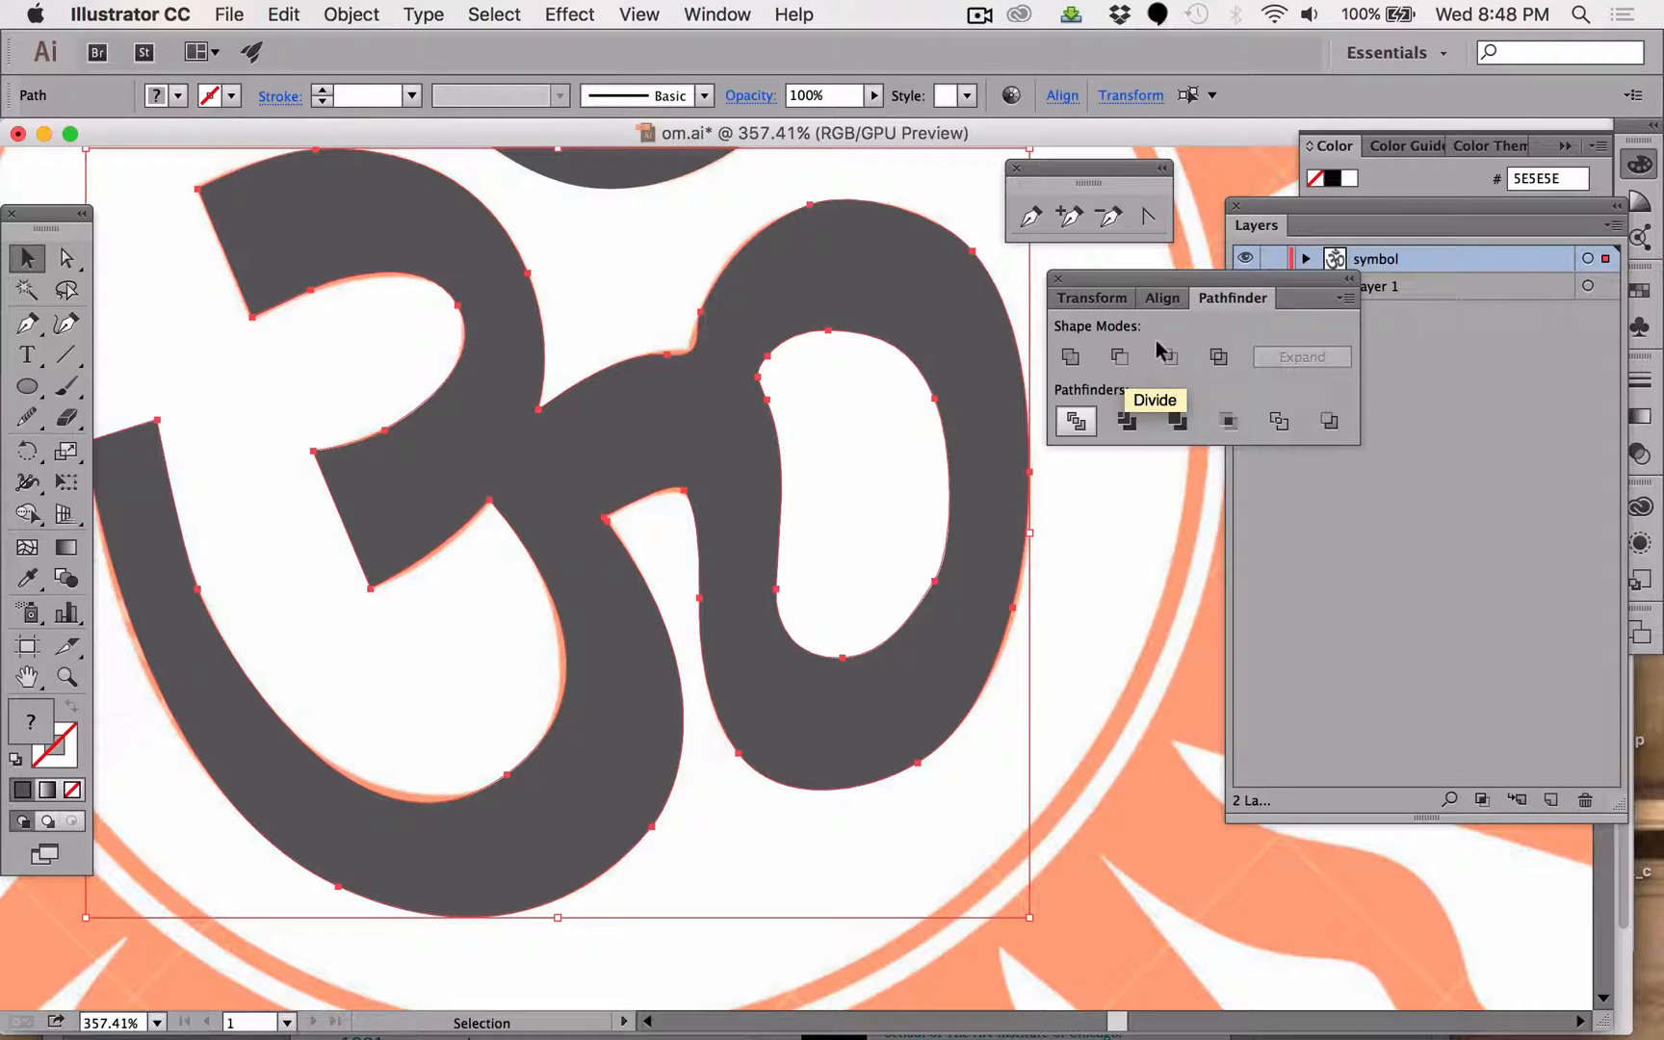
Try Pathfinder Outline on the merged symbol and the white opening, and undo it.
left_click(1278, 421)
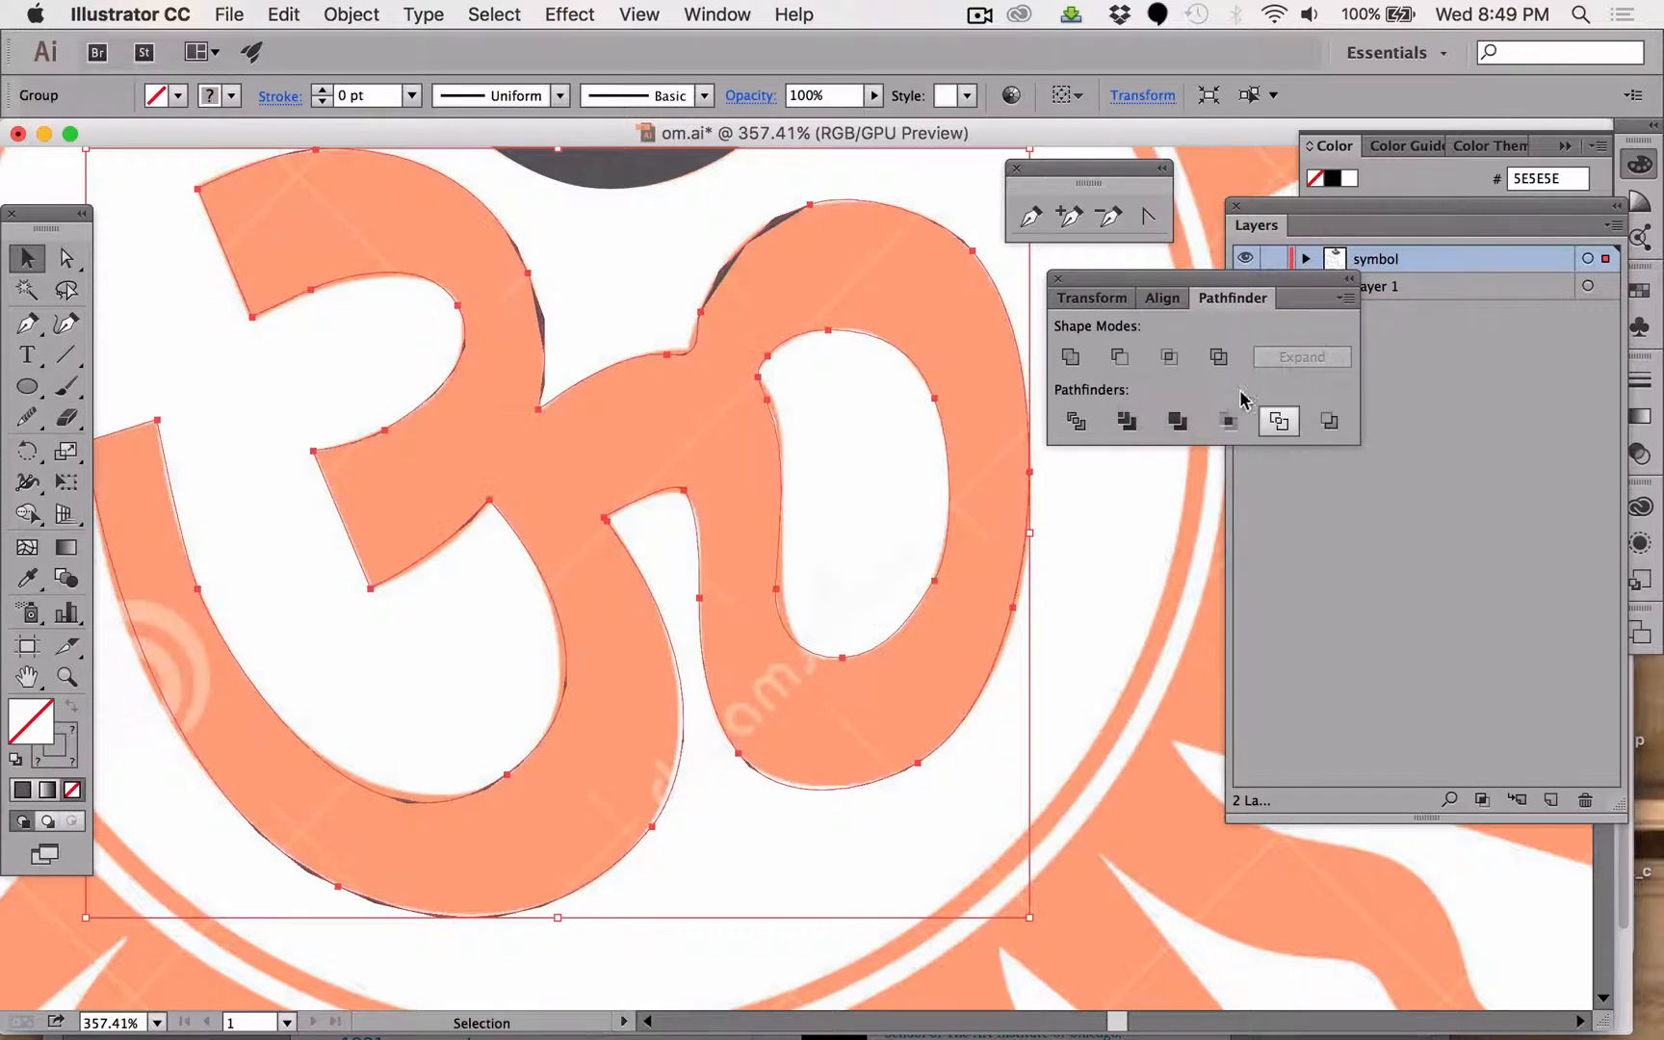
key("super+z")
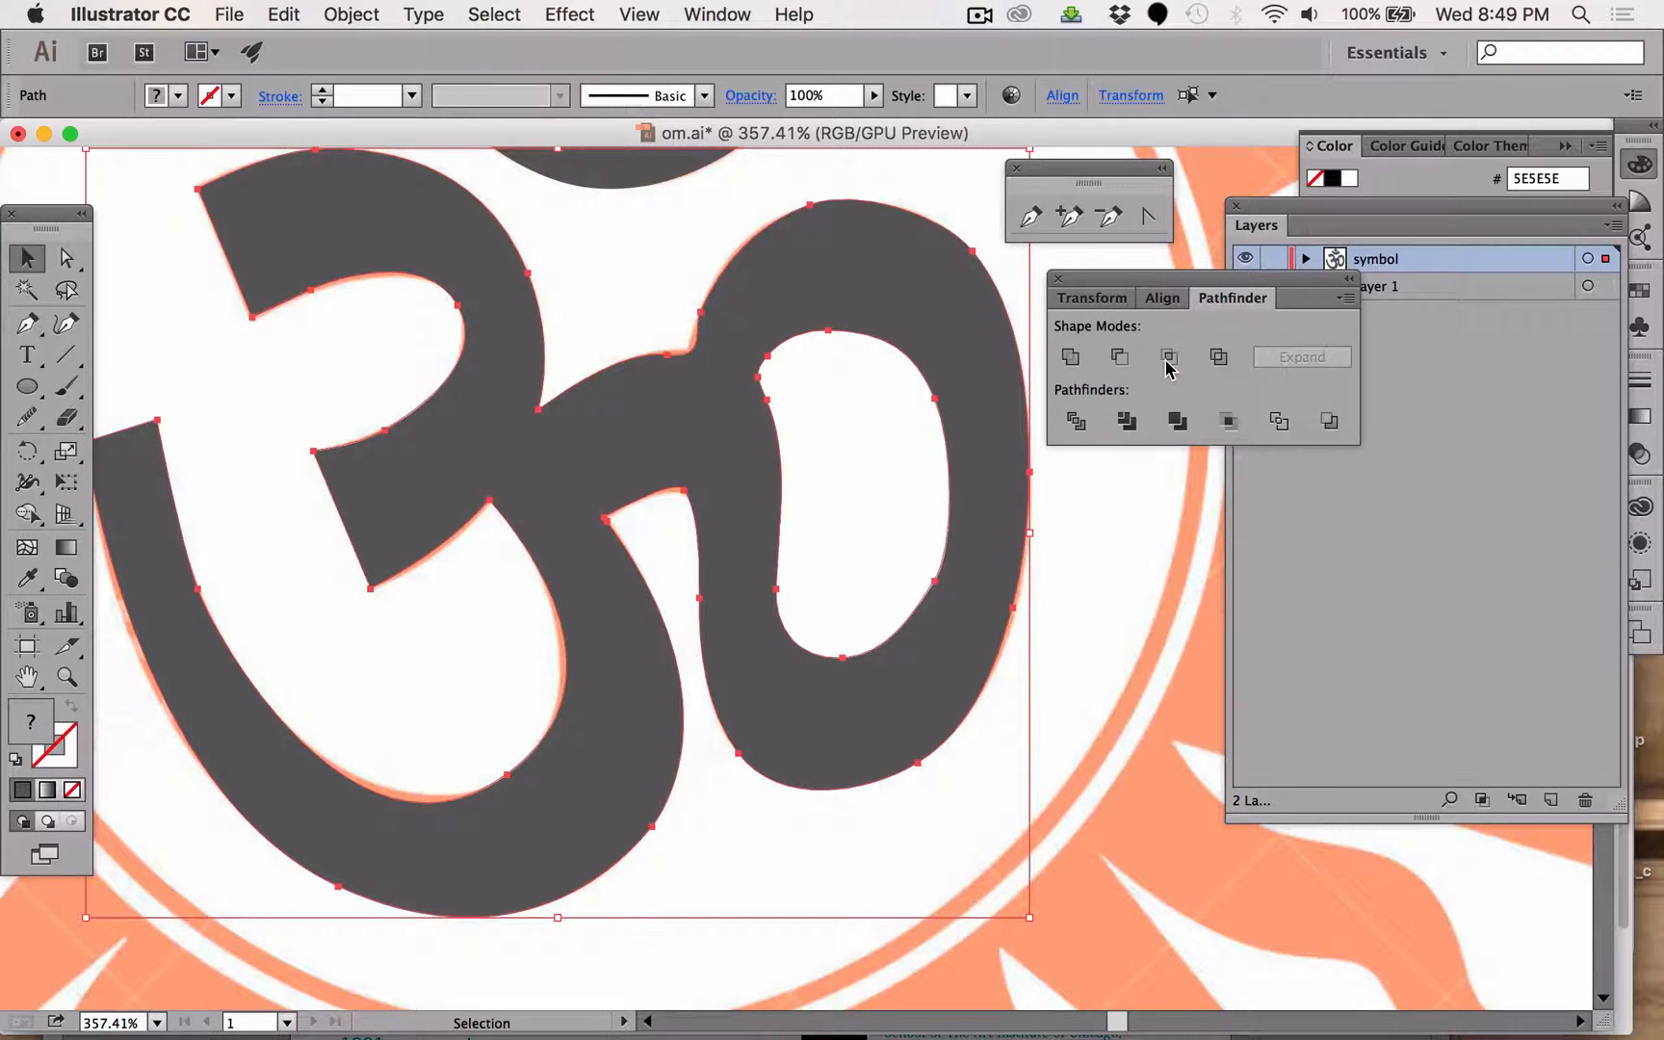
left_click(1346, 299)
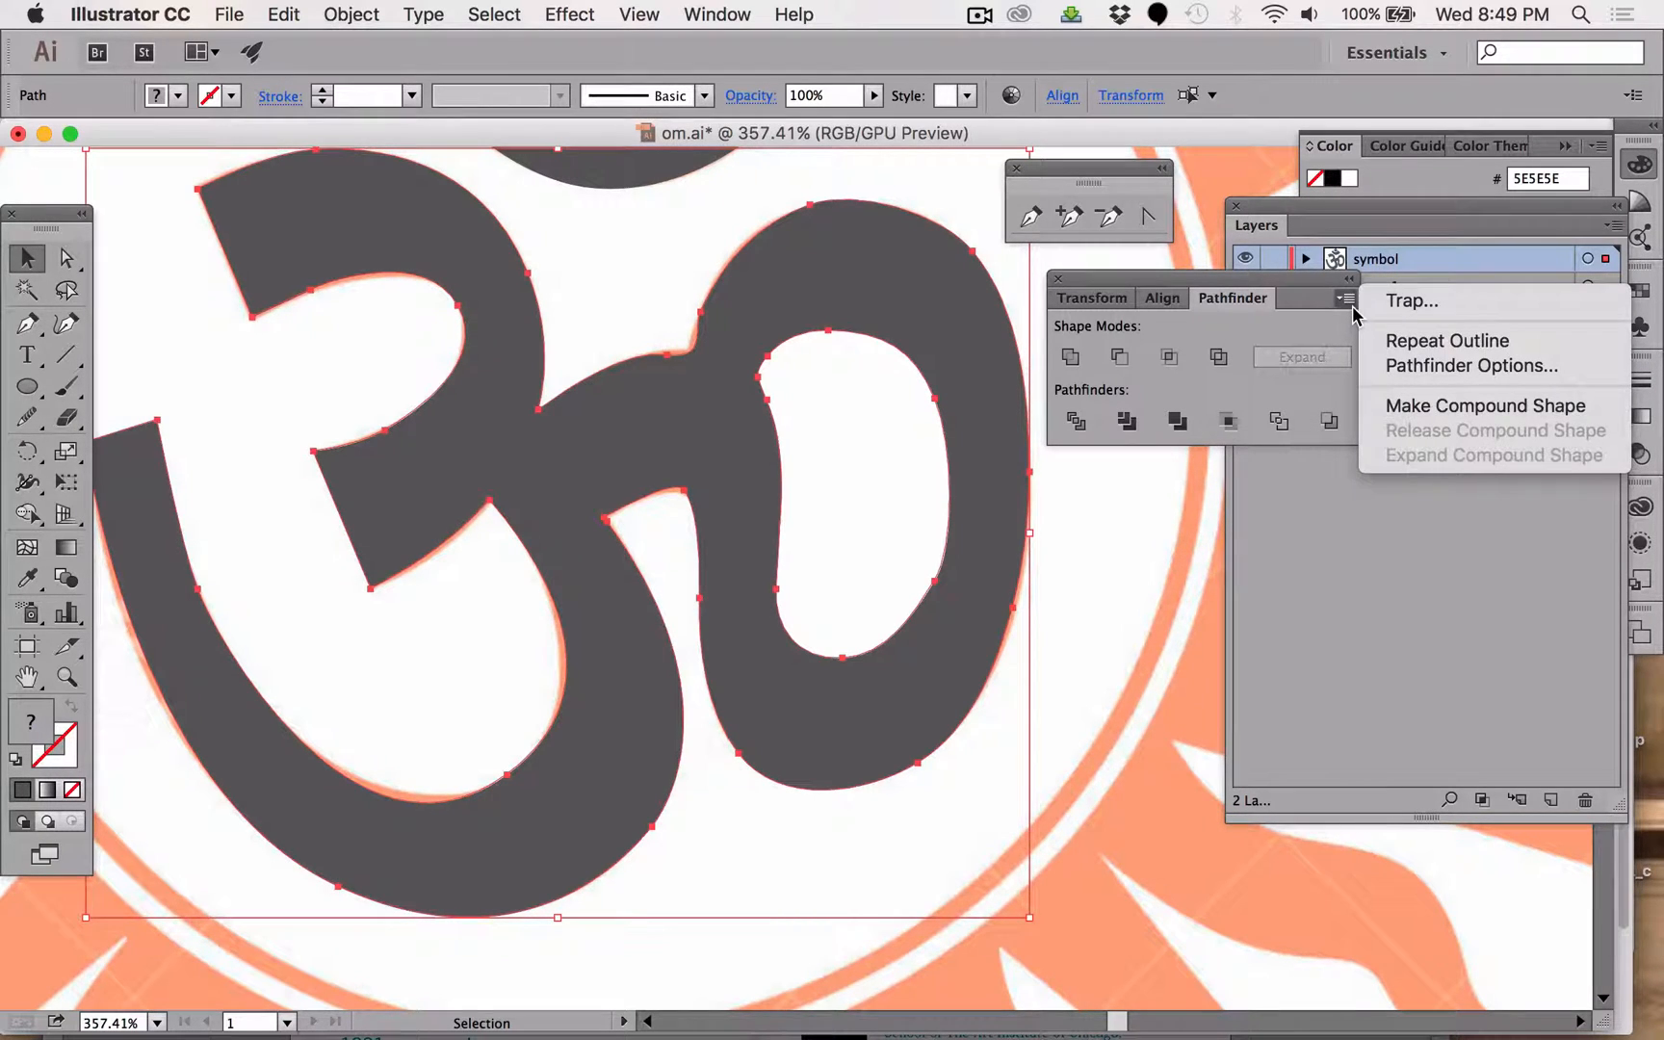
left_click(1348, 302)
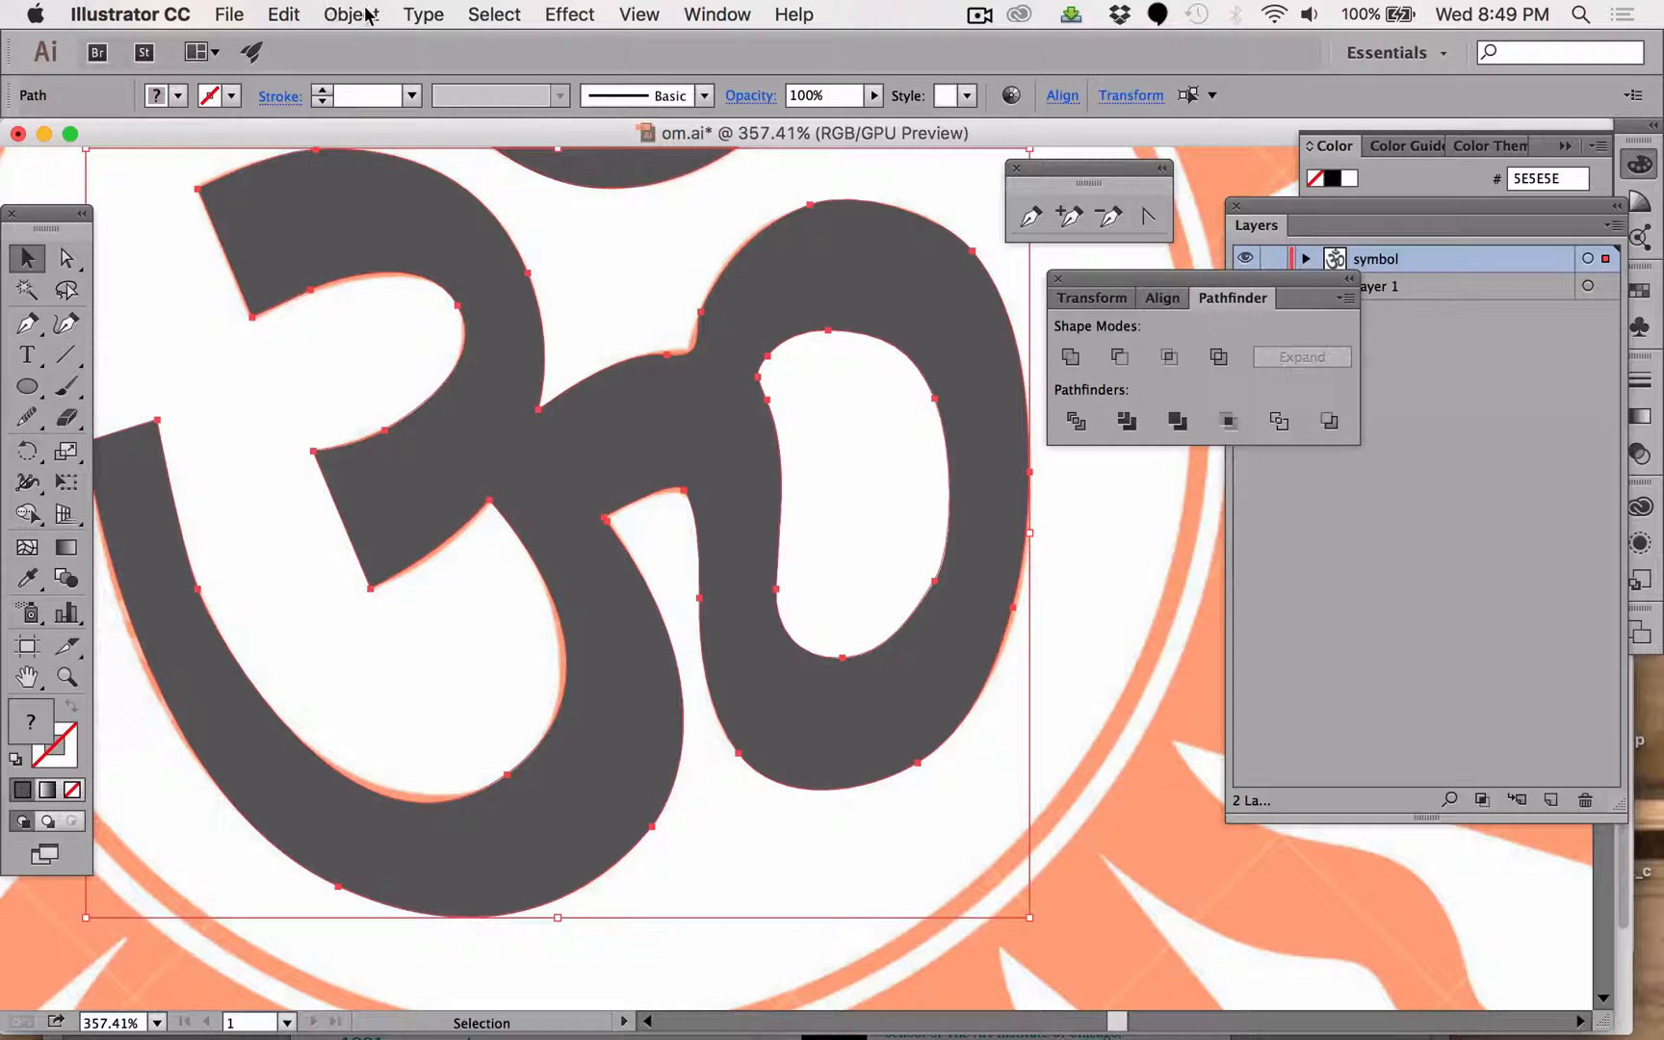
left_click(283, 14)
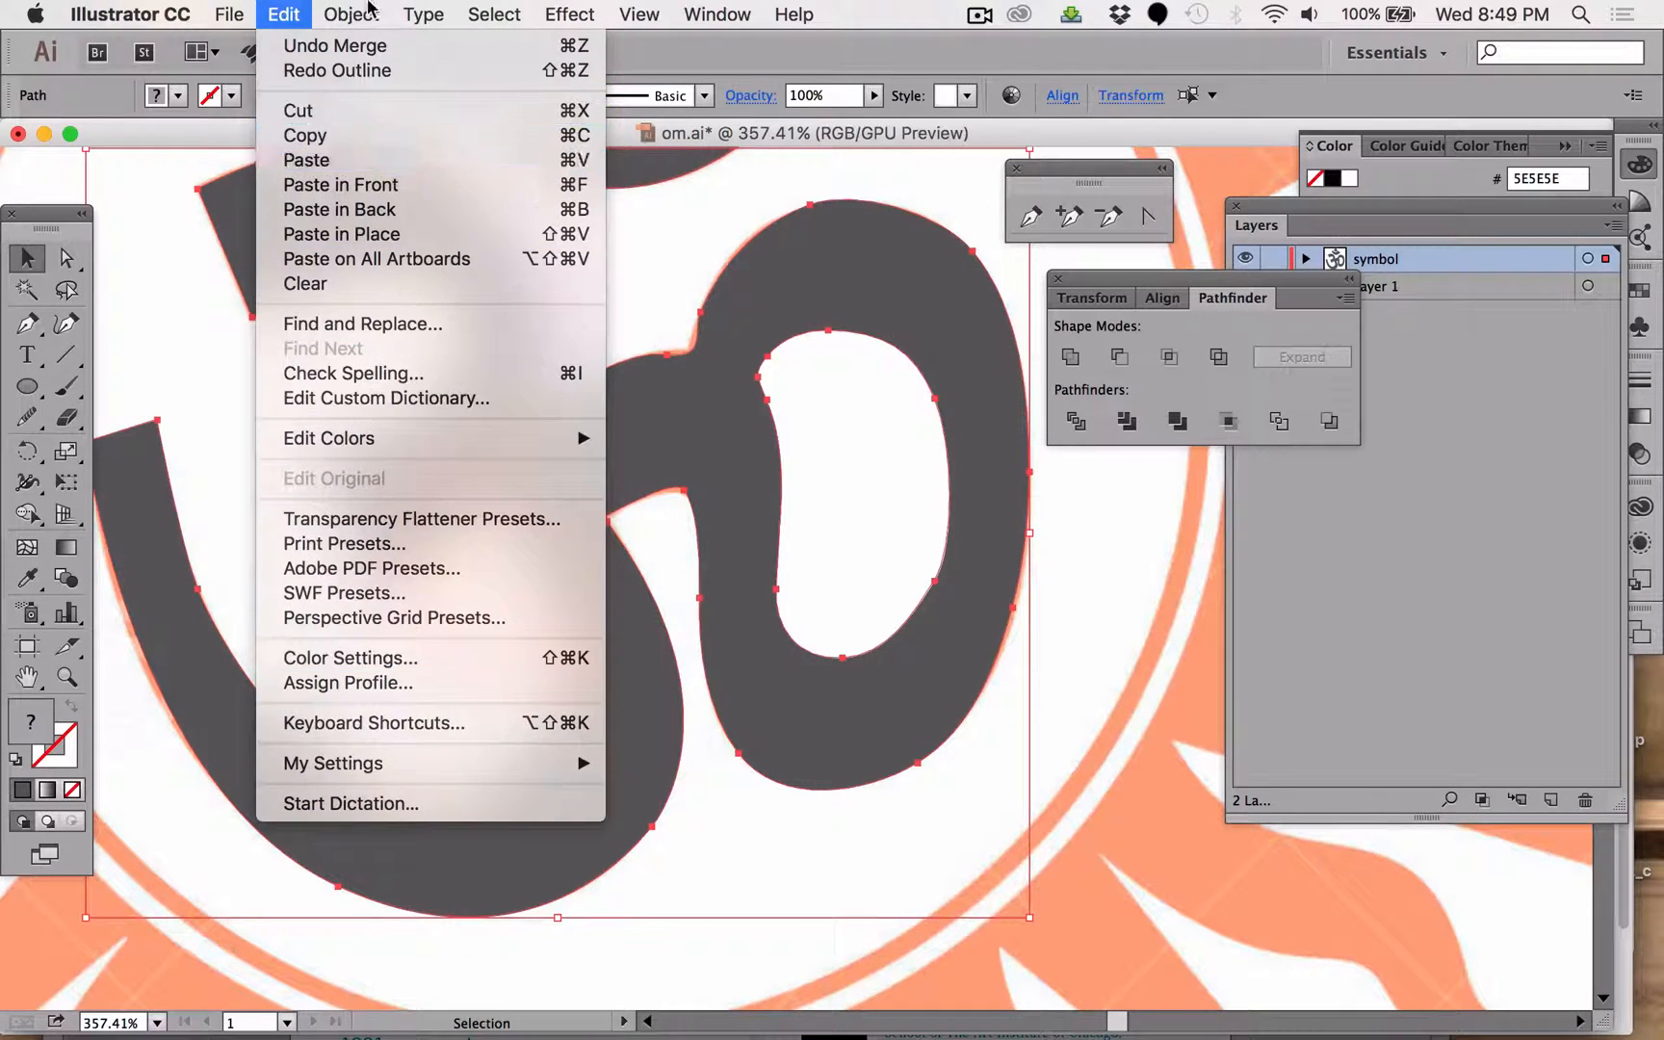
mouse_move(364, 12)
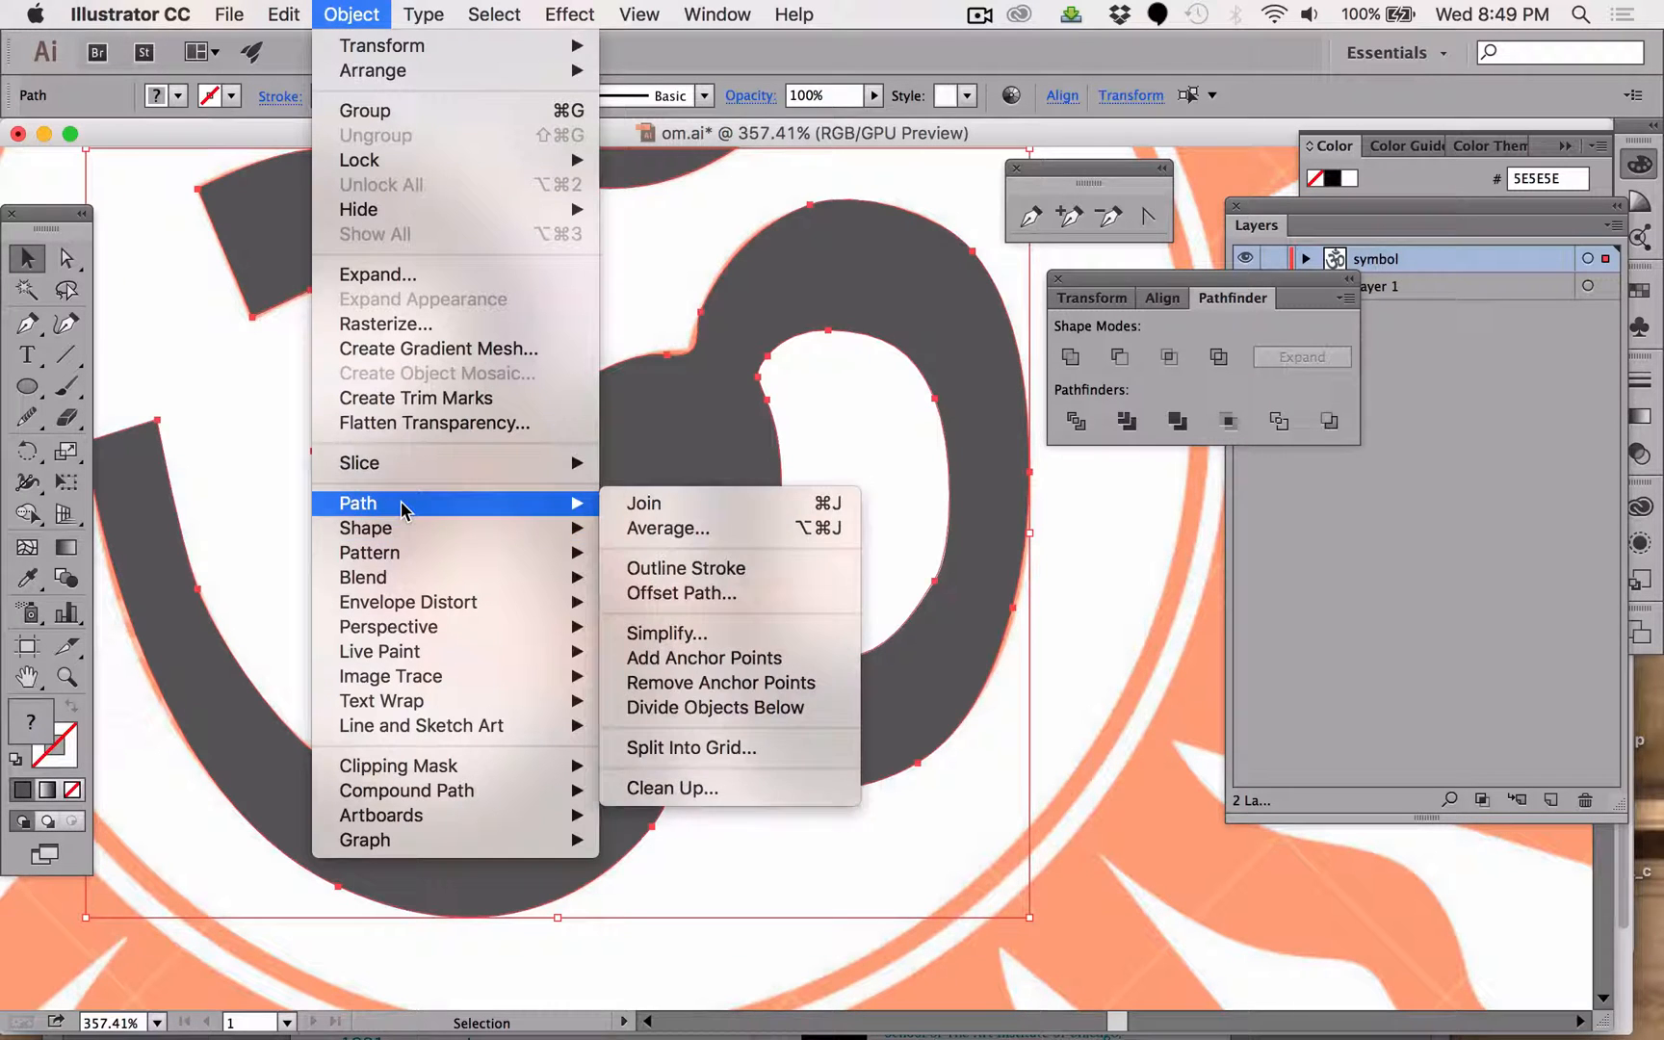
mouse_move(399, 513)
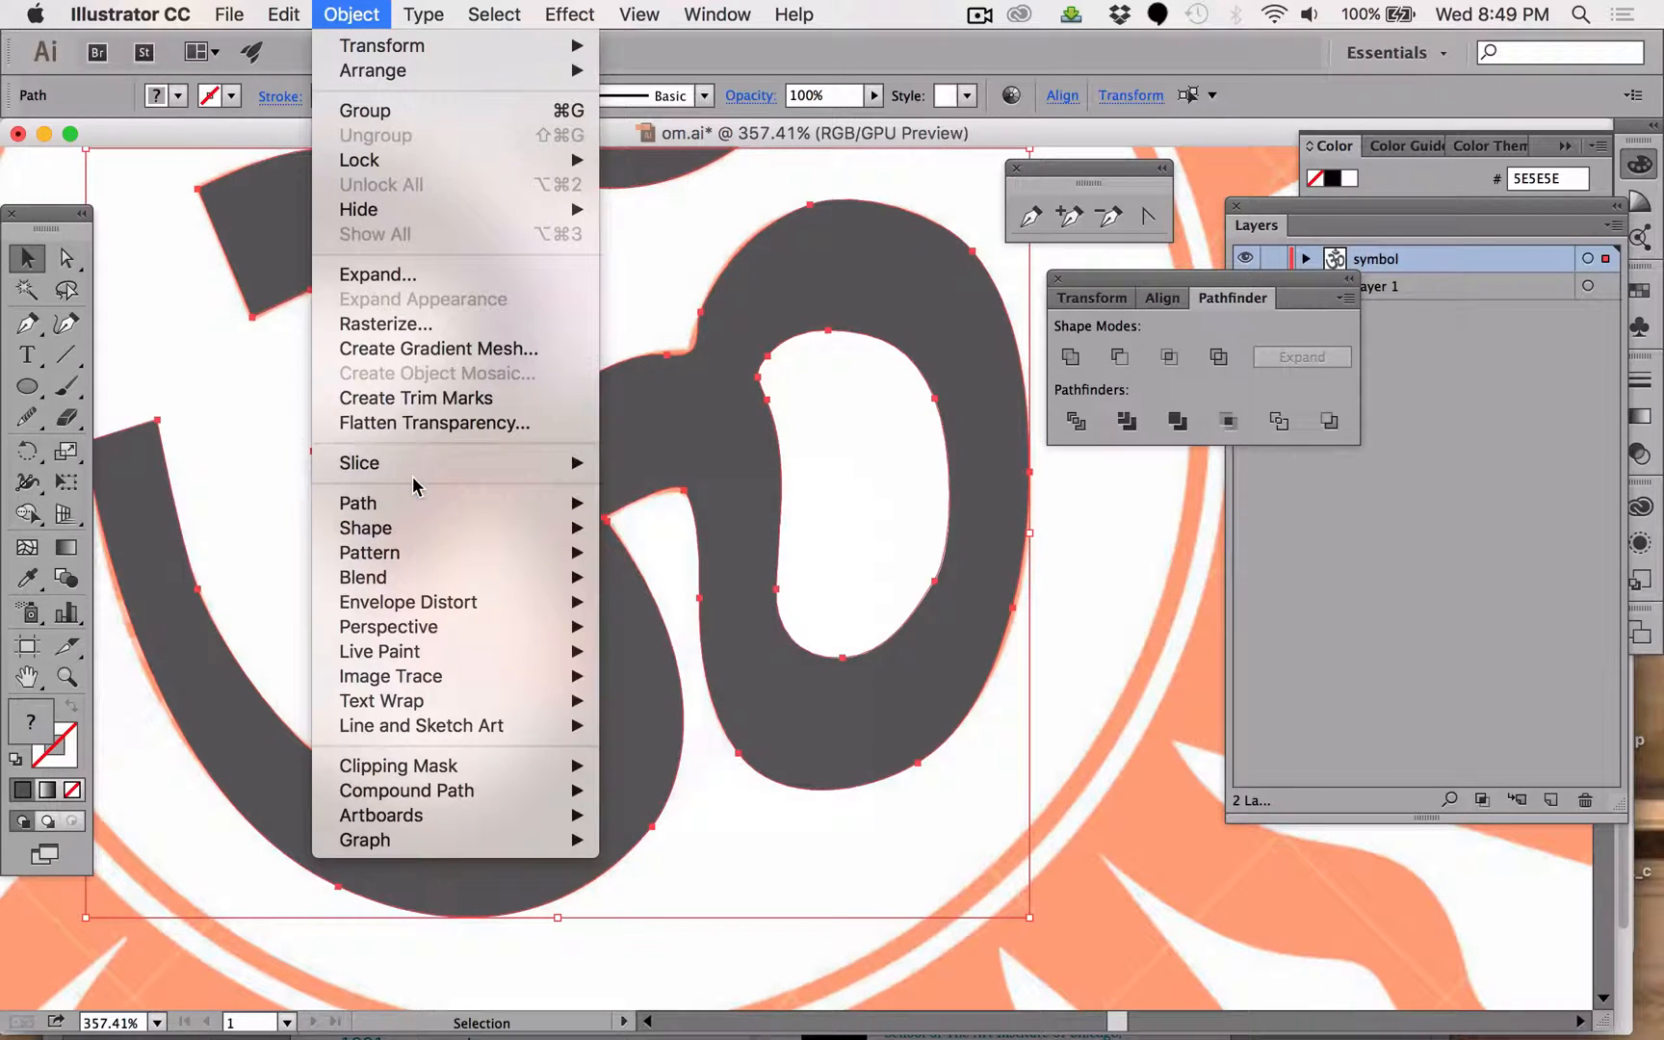
left_click(364, 16)
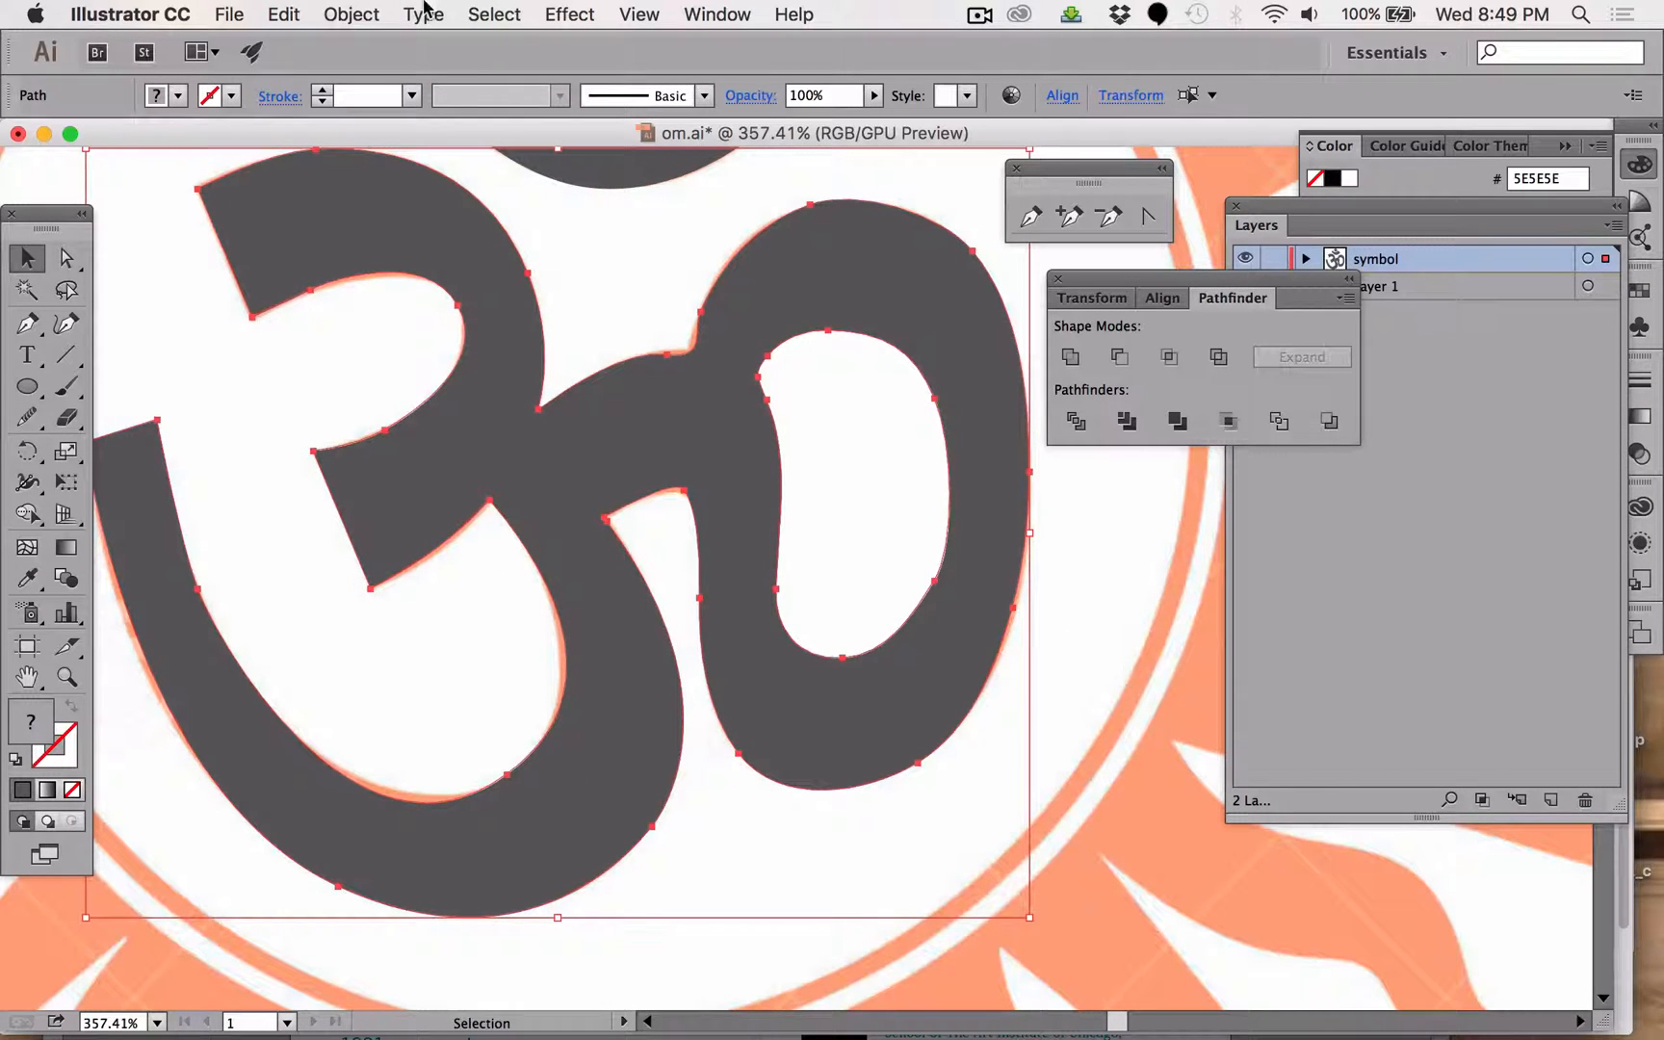
Try the Pathfinder Subtract effect on the merged symbol and the white opening inside its loop.
left_click(576, 14)
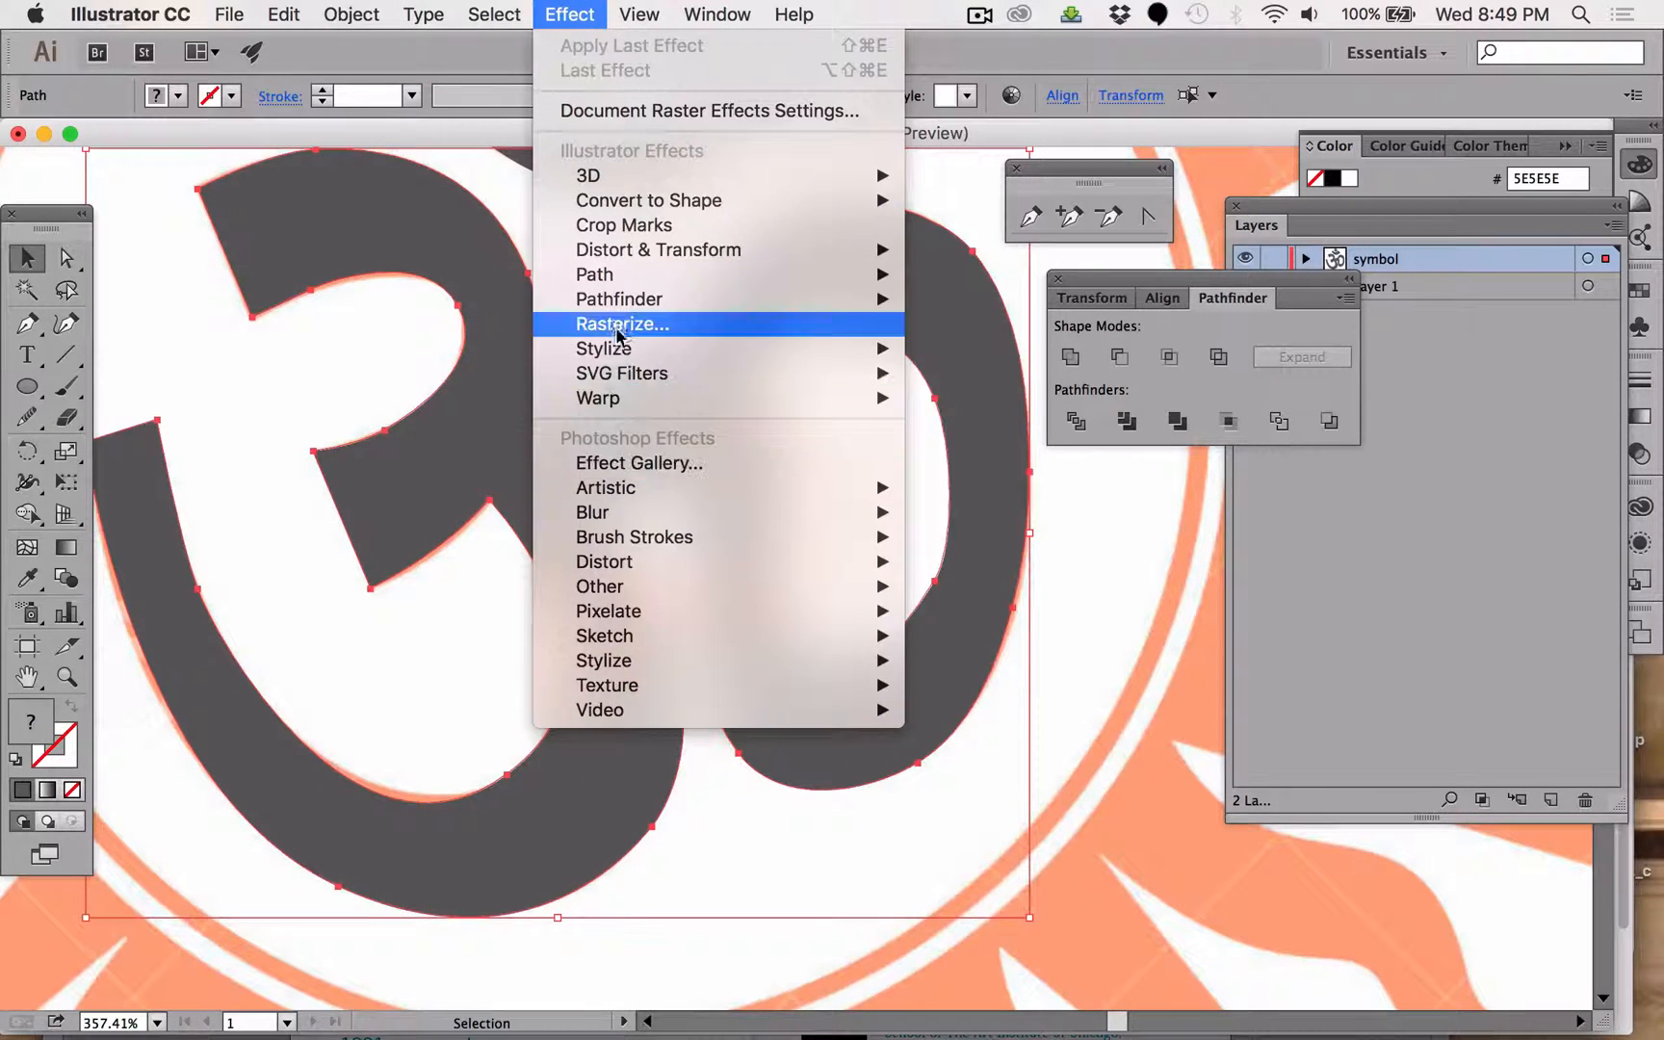
mouse_move(621, 300)
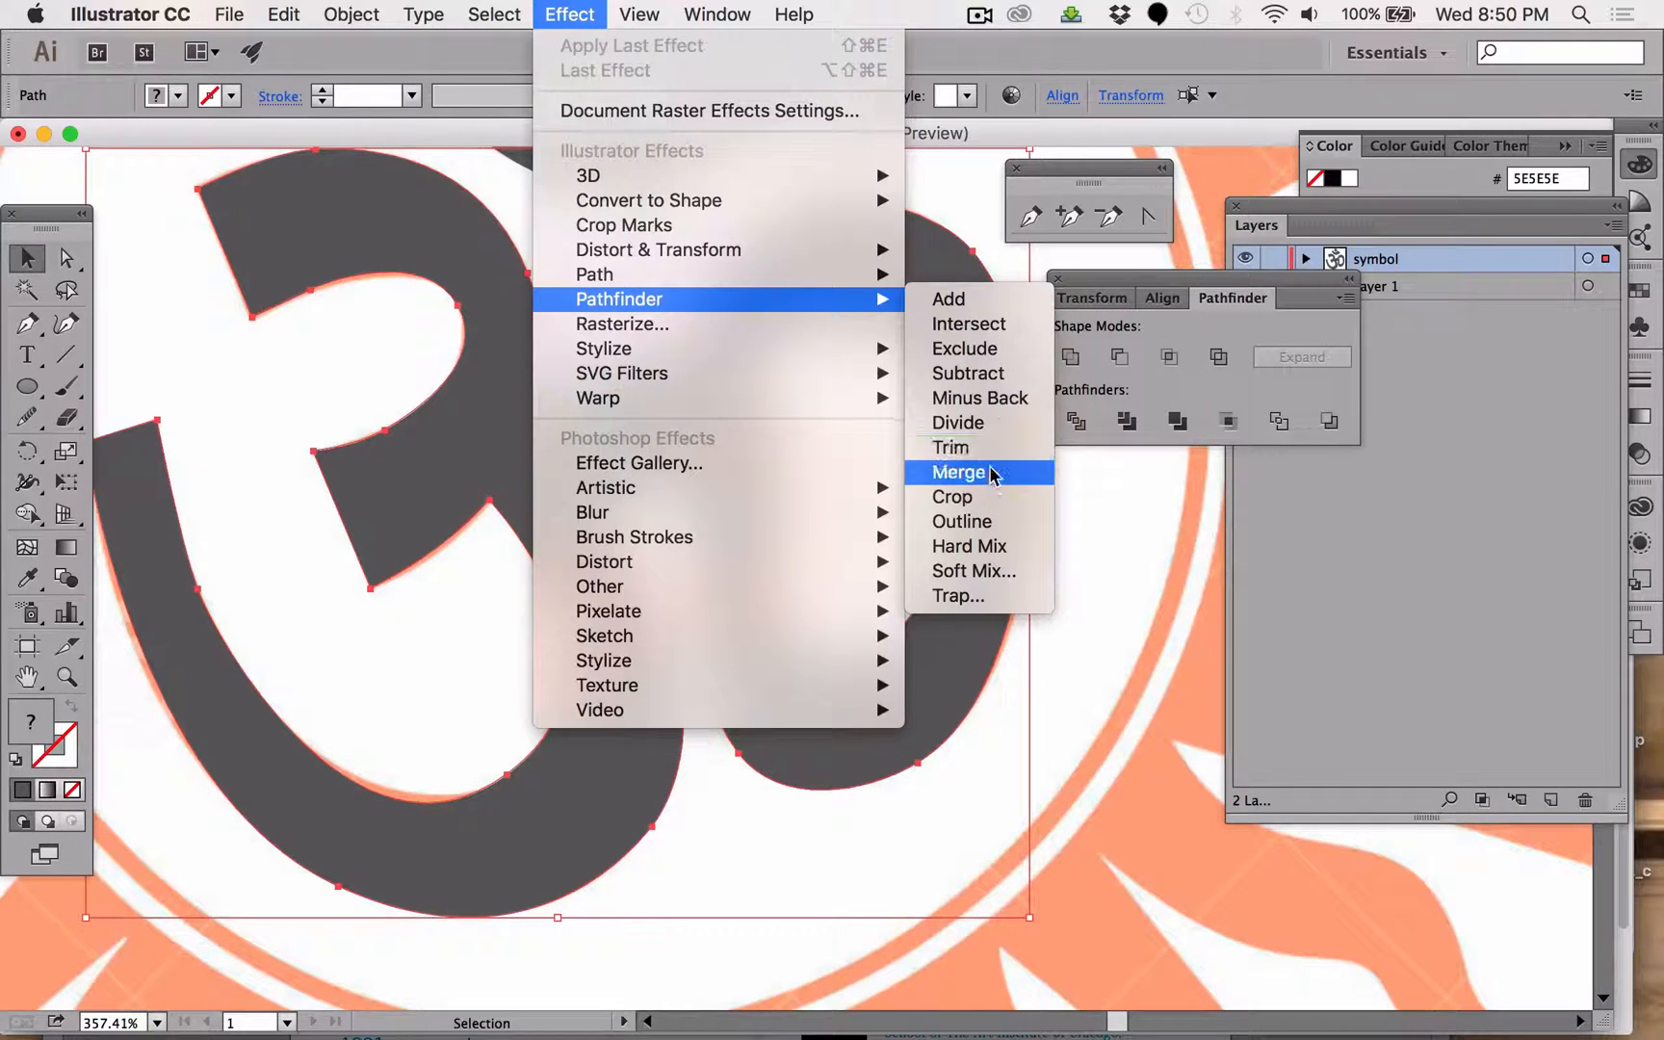
left_click(963, 374)
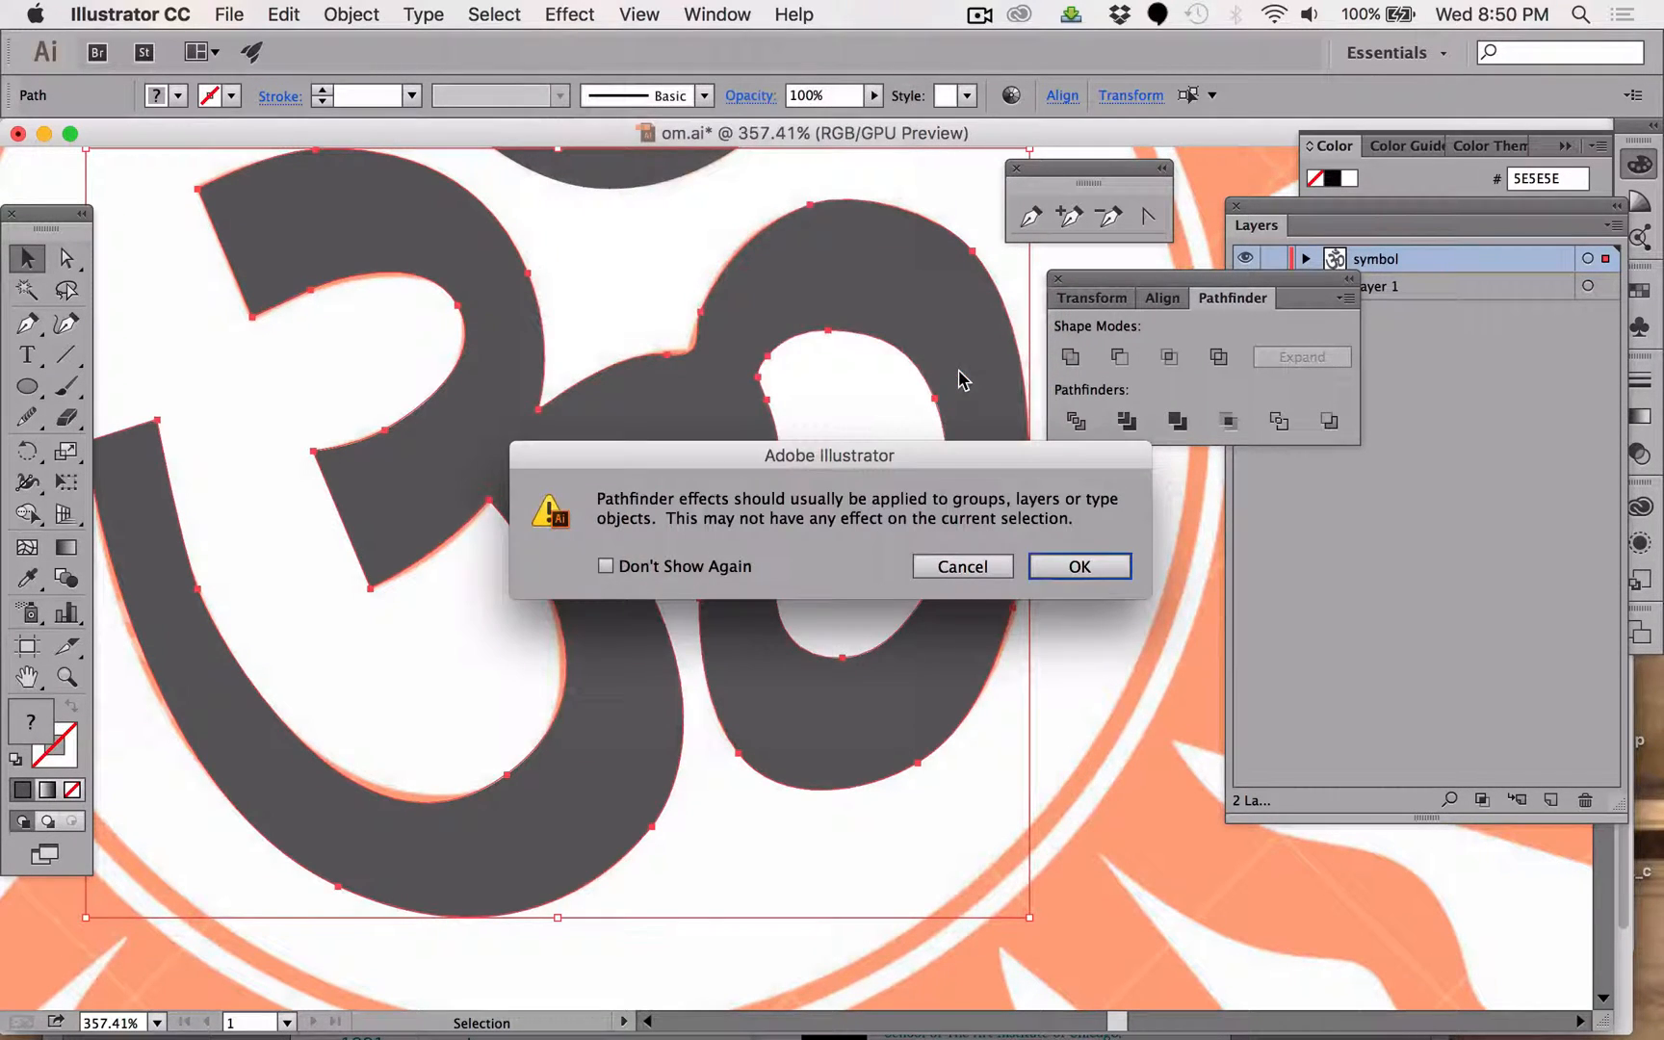
left_click(1080, 566)
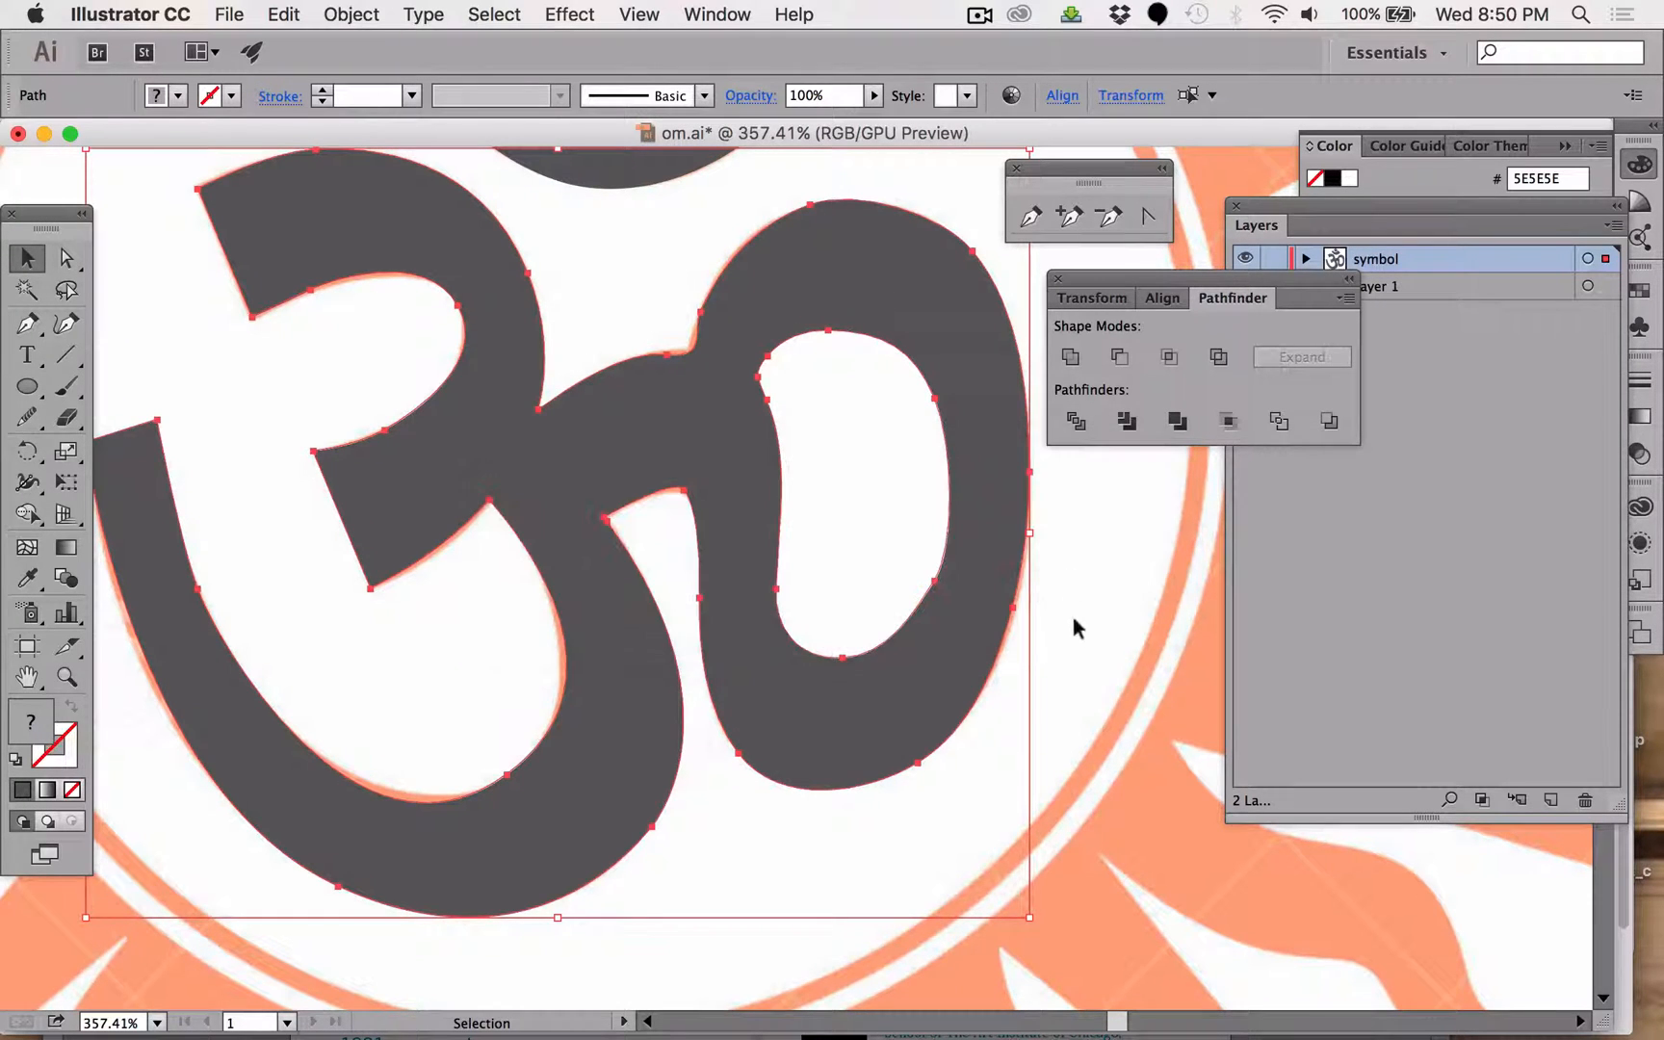
Reselect the white opening together with the merged symbol and try the Pathfinder Subtract effect on them again.
left_click(1073, 617)
left_click(911, 494)
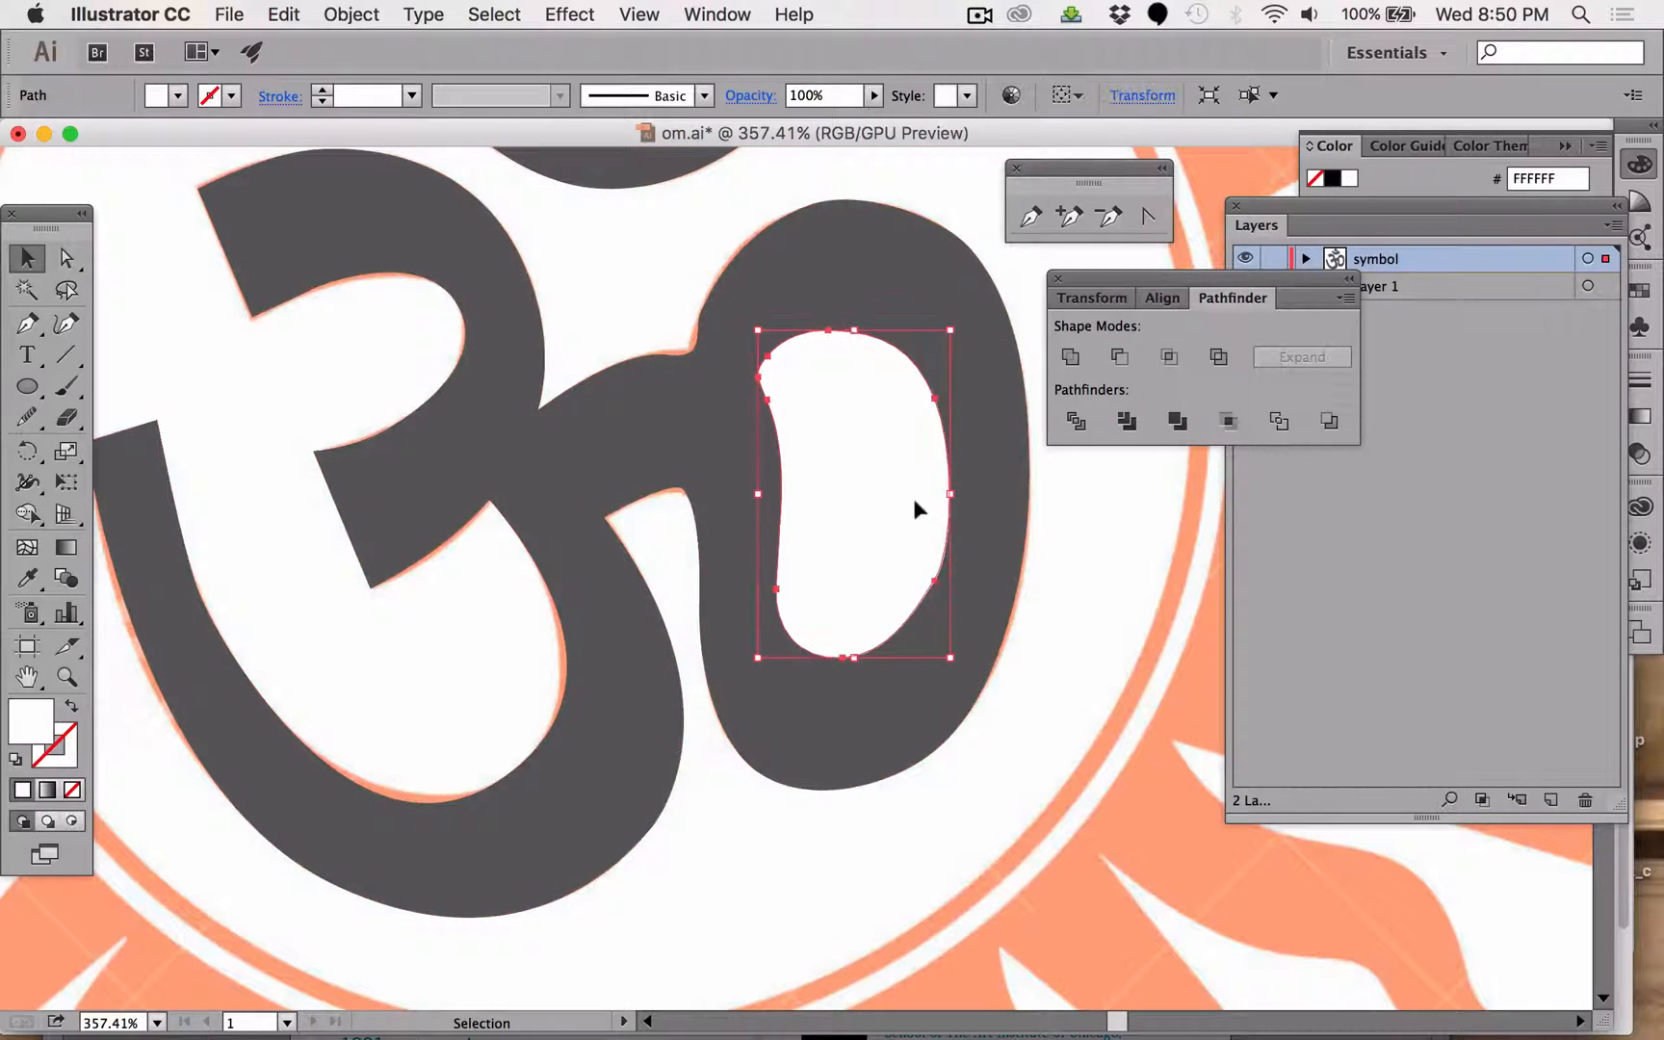
left_click(862, 238, "shift")
left_click(598, 13)
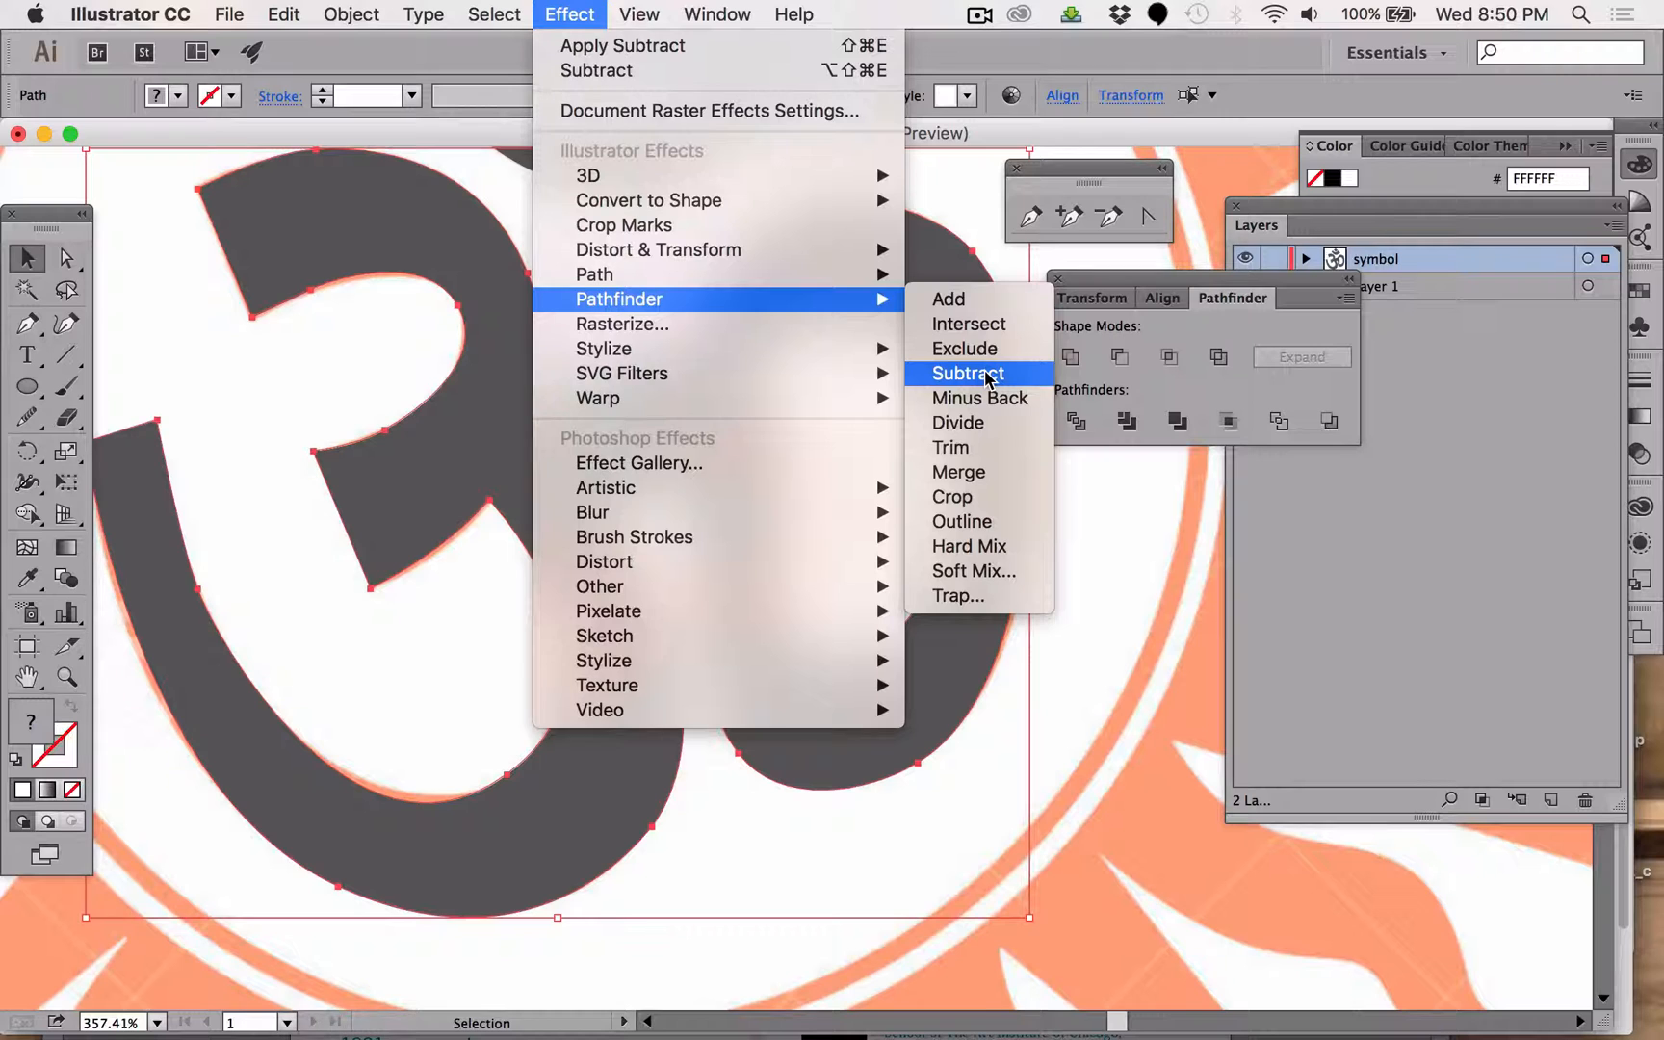
left_click(968, 374)
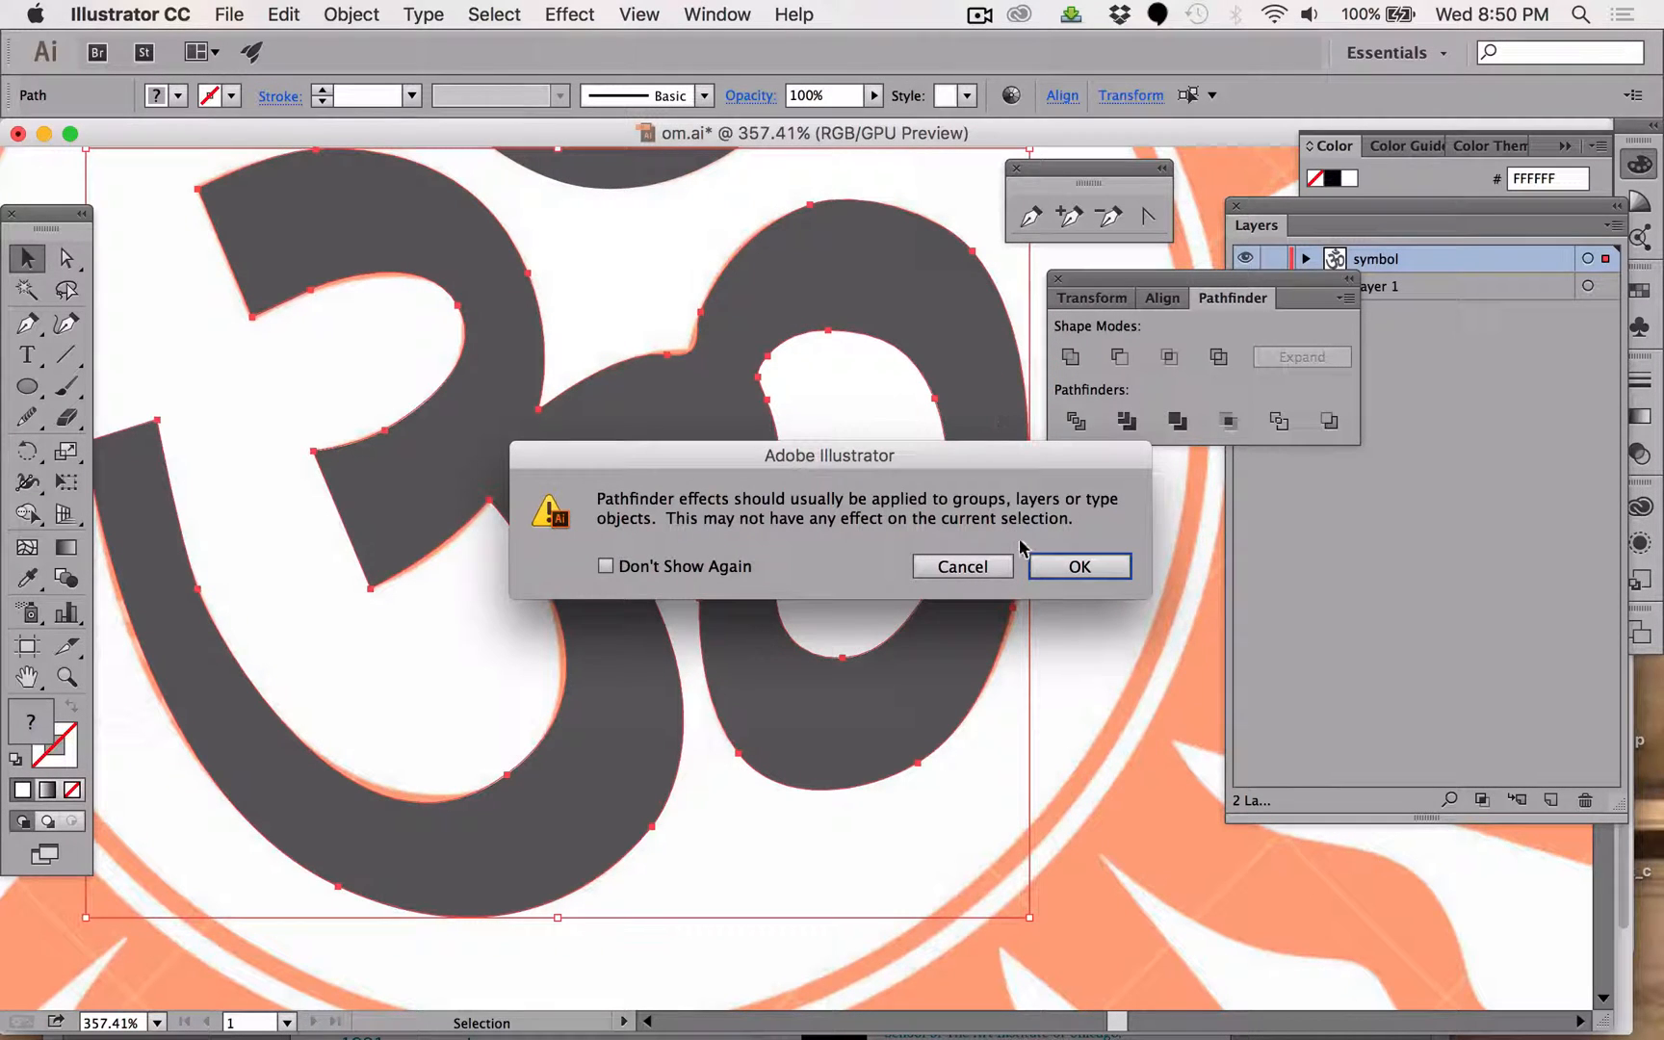
left_click(1080, 566)
Cut the white opening and paste it in place behind the merged dark gray symbol.
left_click(824, 431)
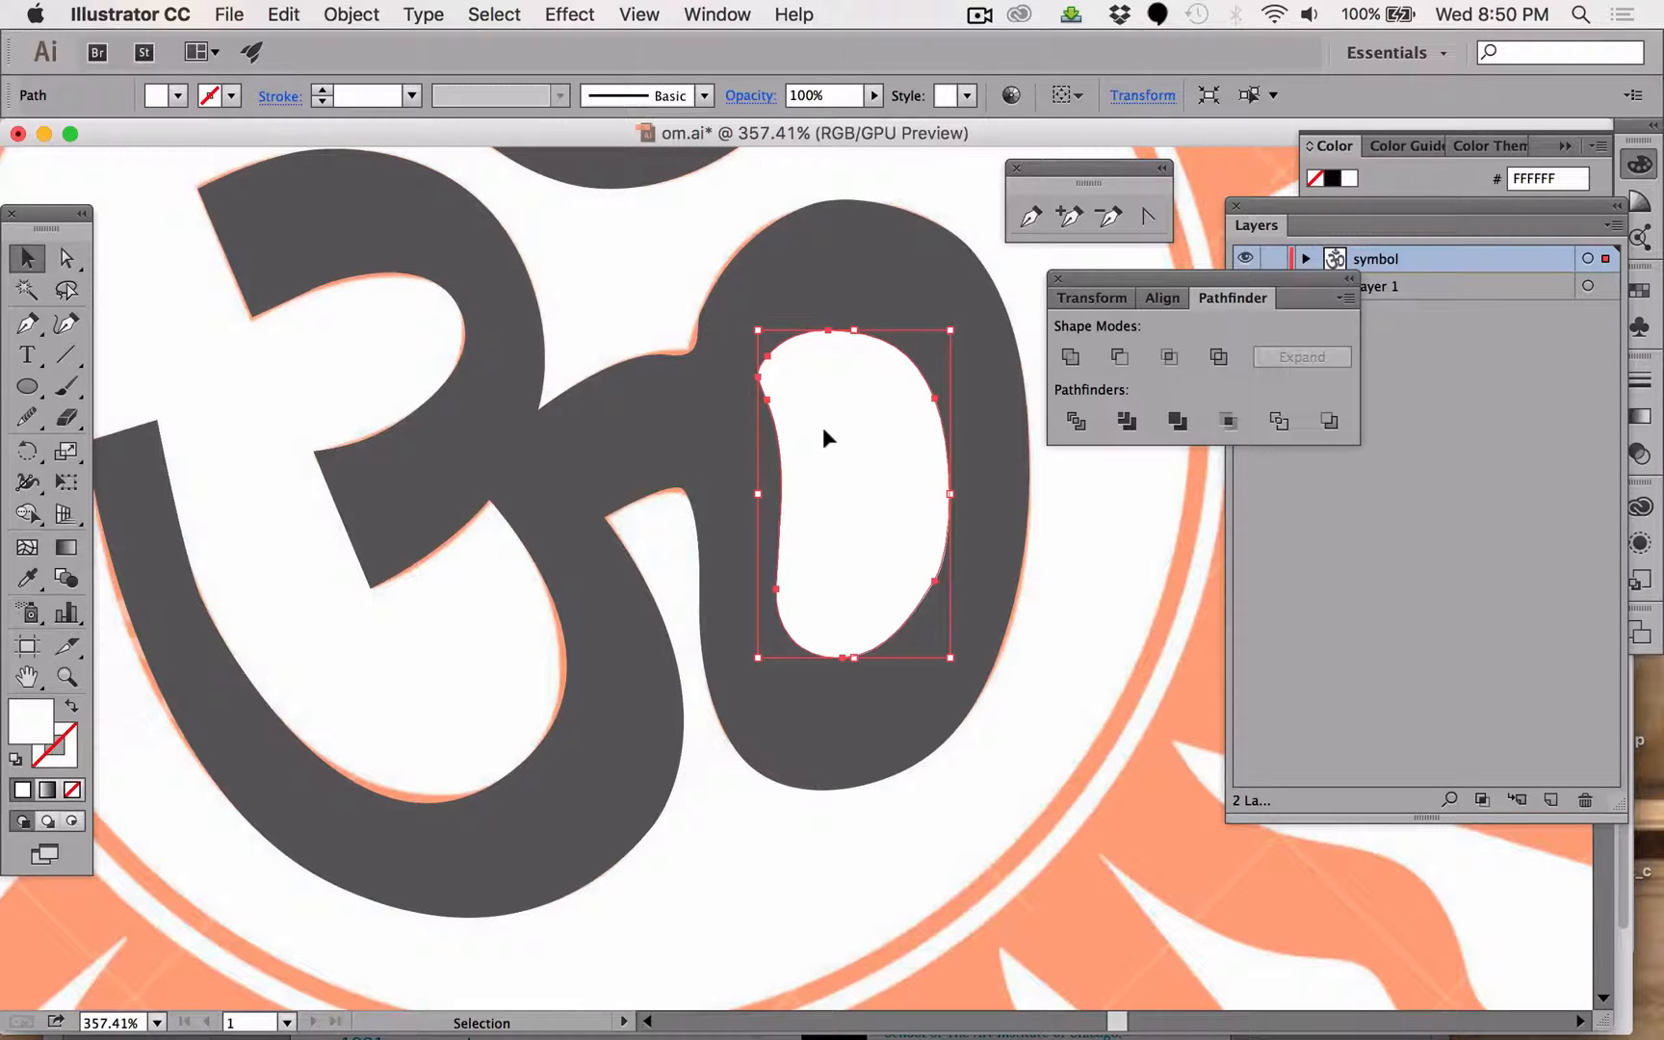
key("Delete")
left_click(840, 298)
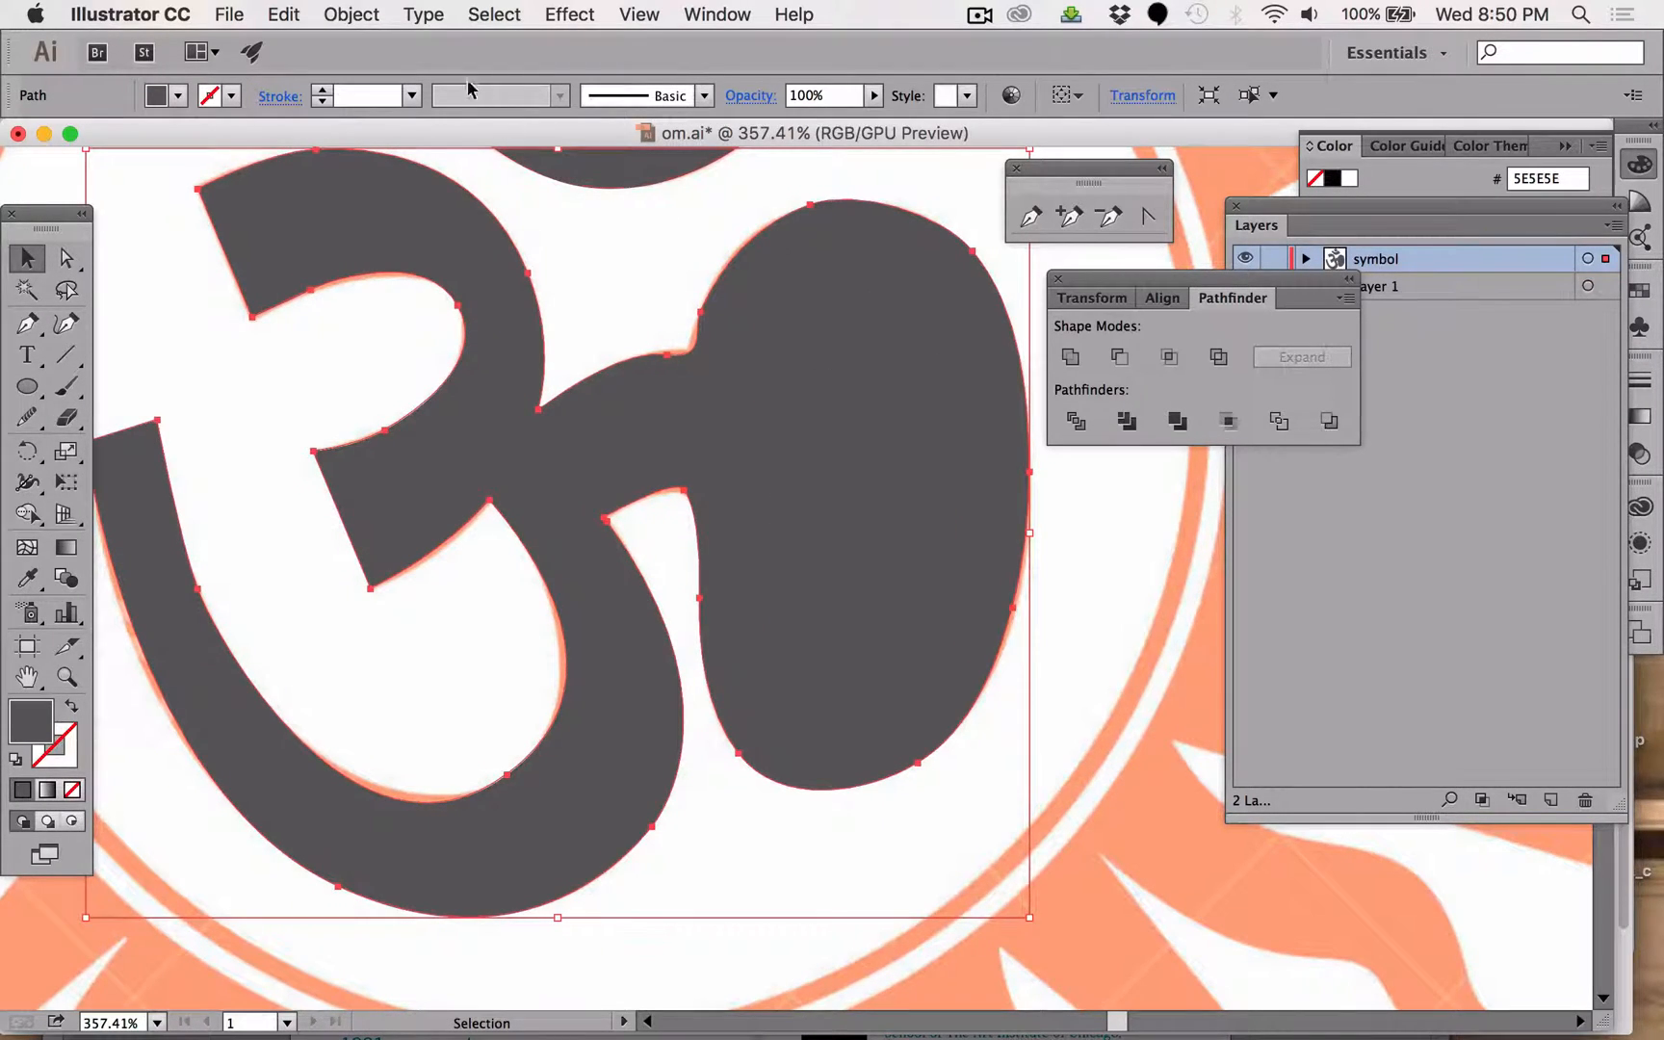
left_click(280, 14)
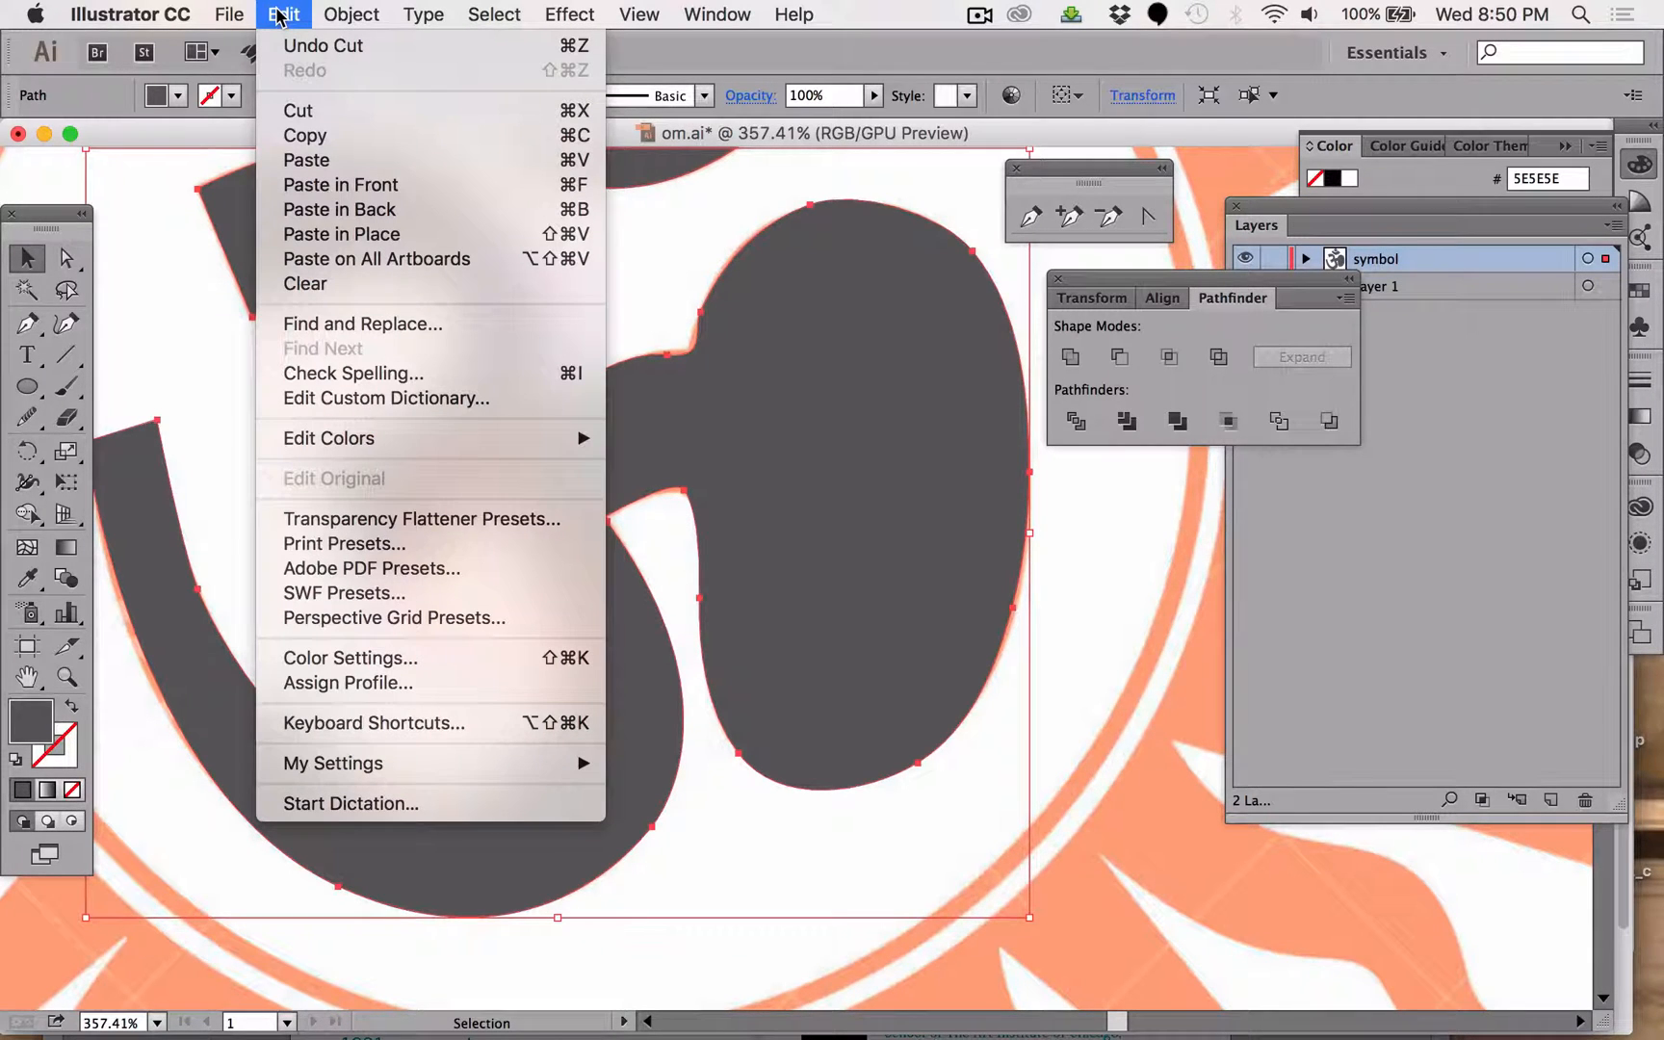
left_click(337, 209)
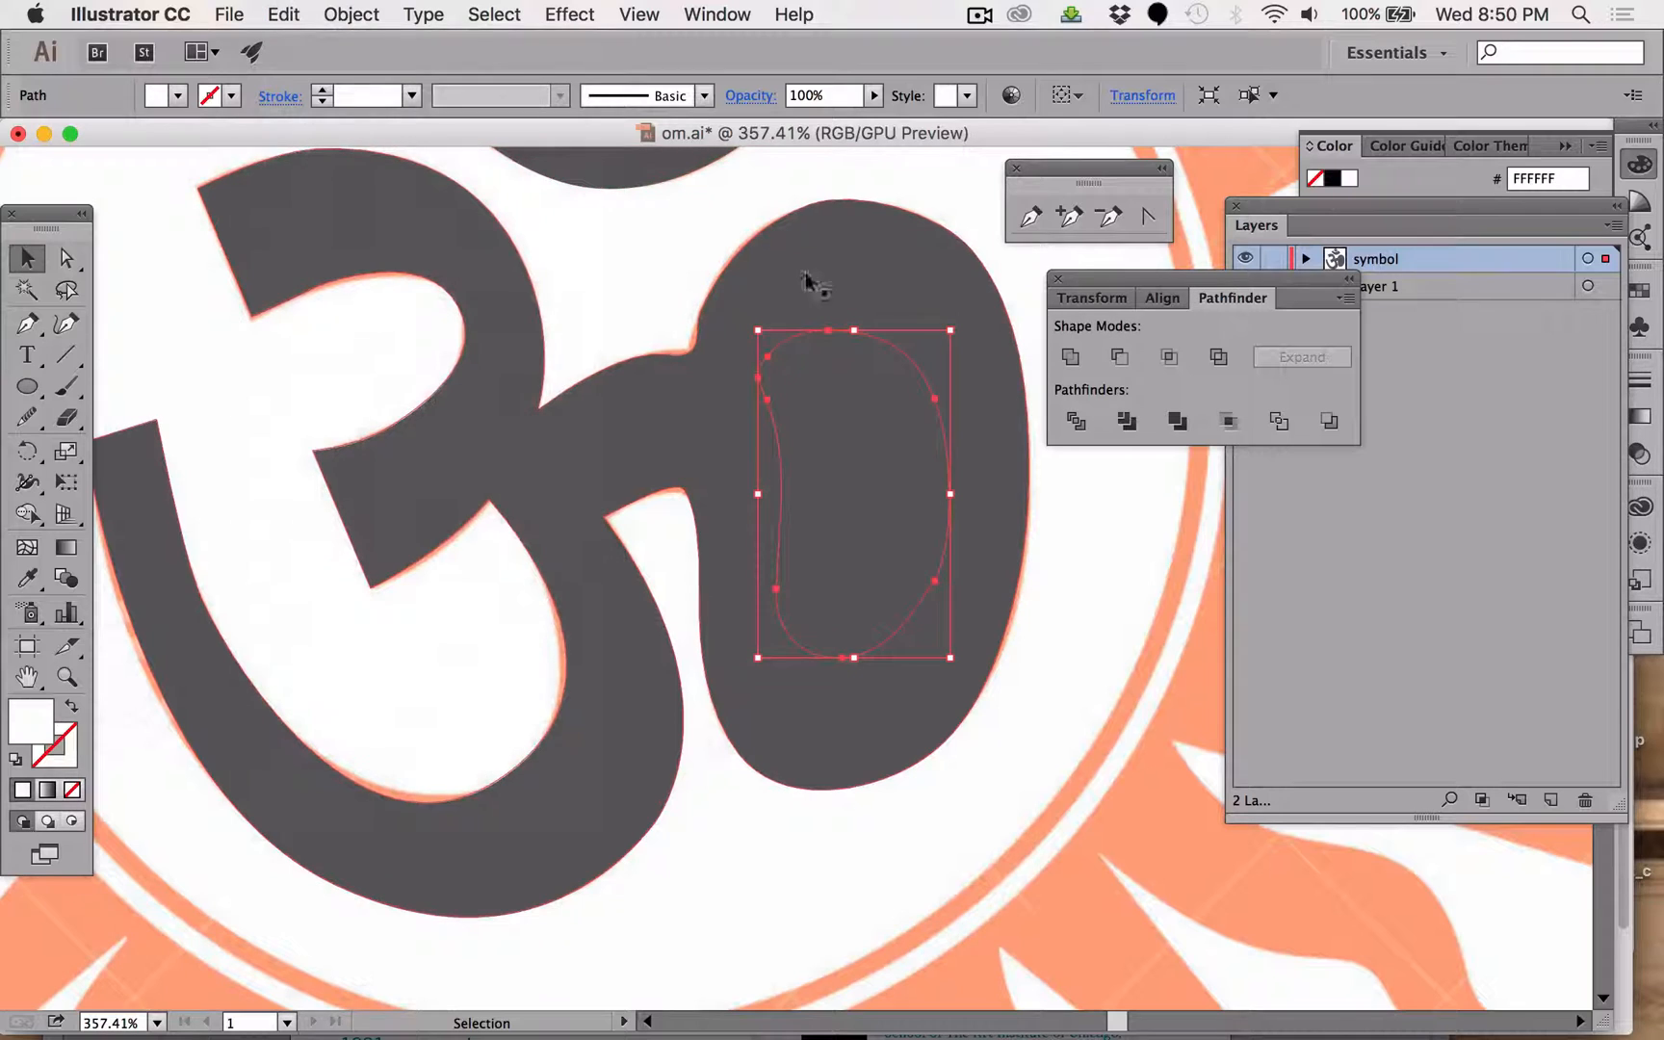
Try Pathfinder Minus Back on the symbol and the opening behind it, and undo back to the opening in front.
left_click(895, 263, "shift")
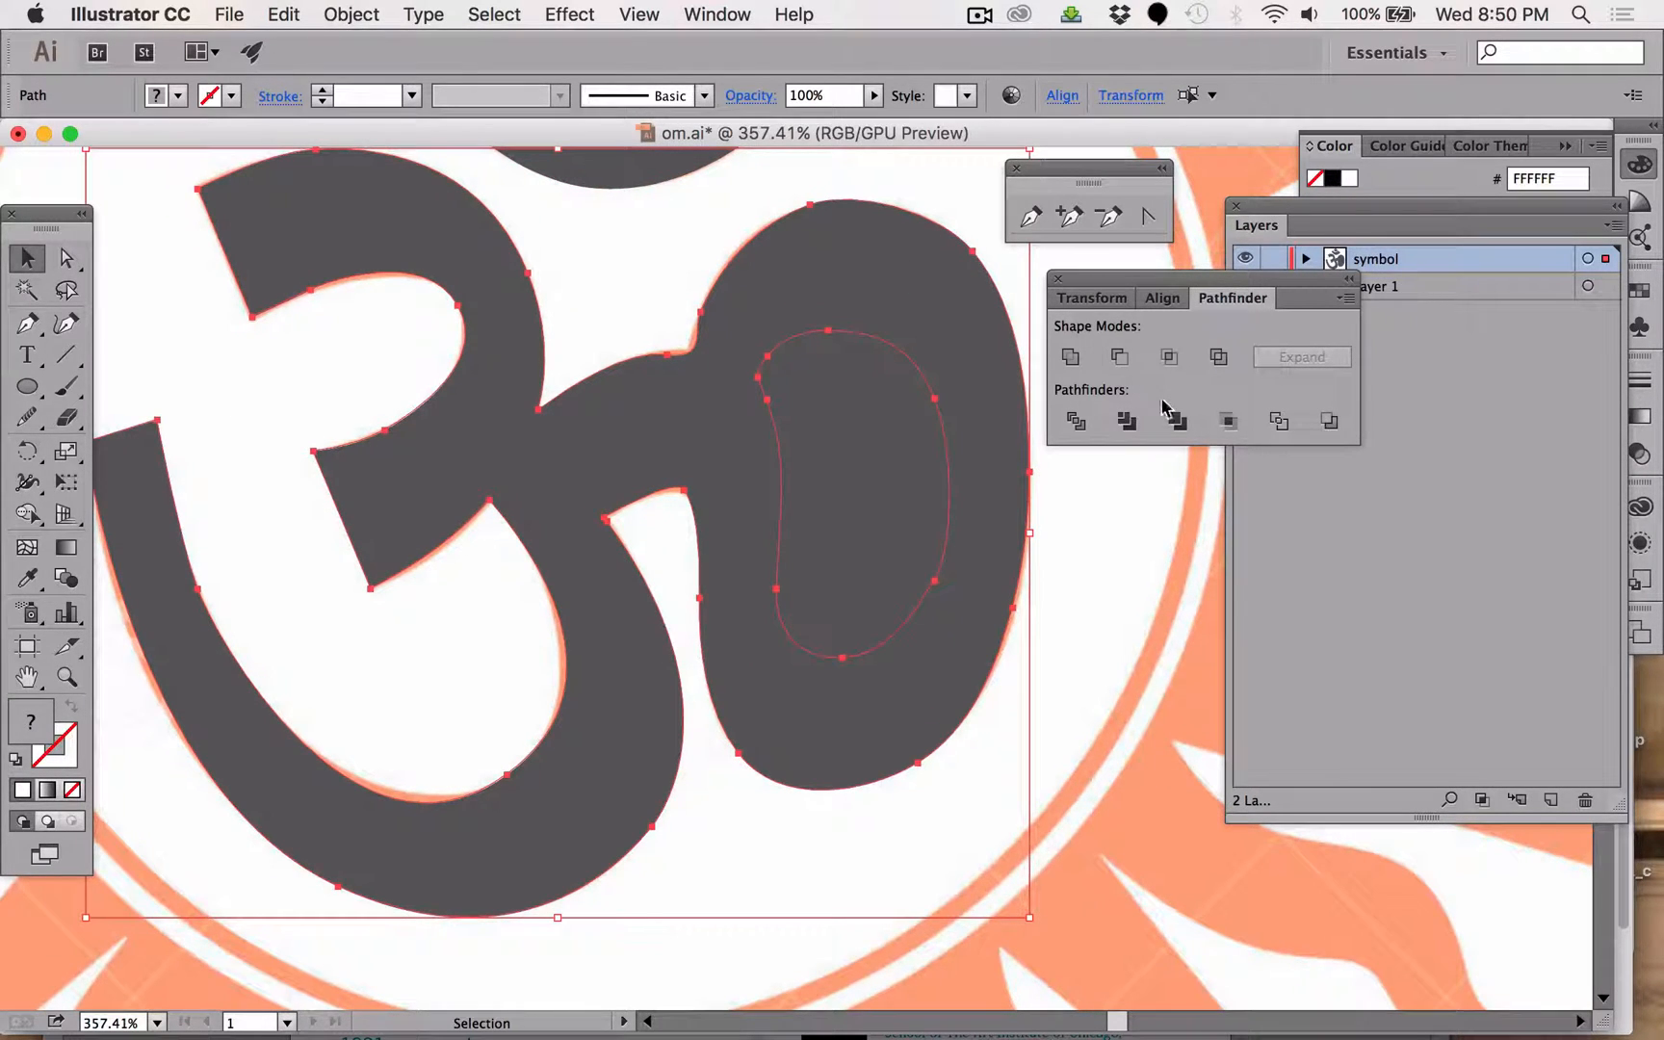
left_click(1338, 424)
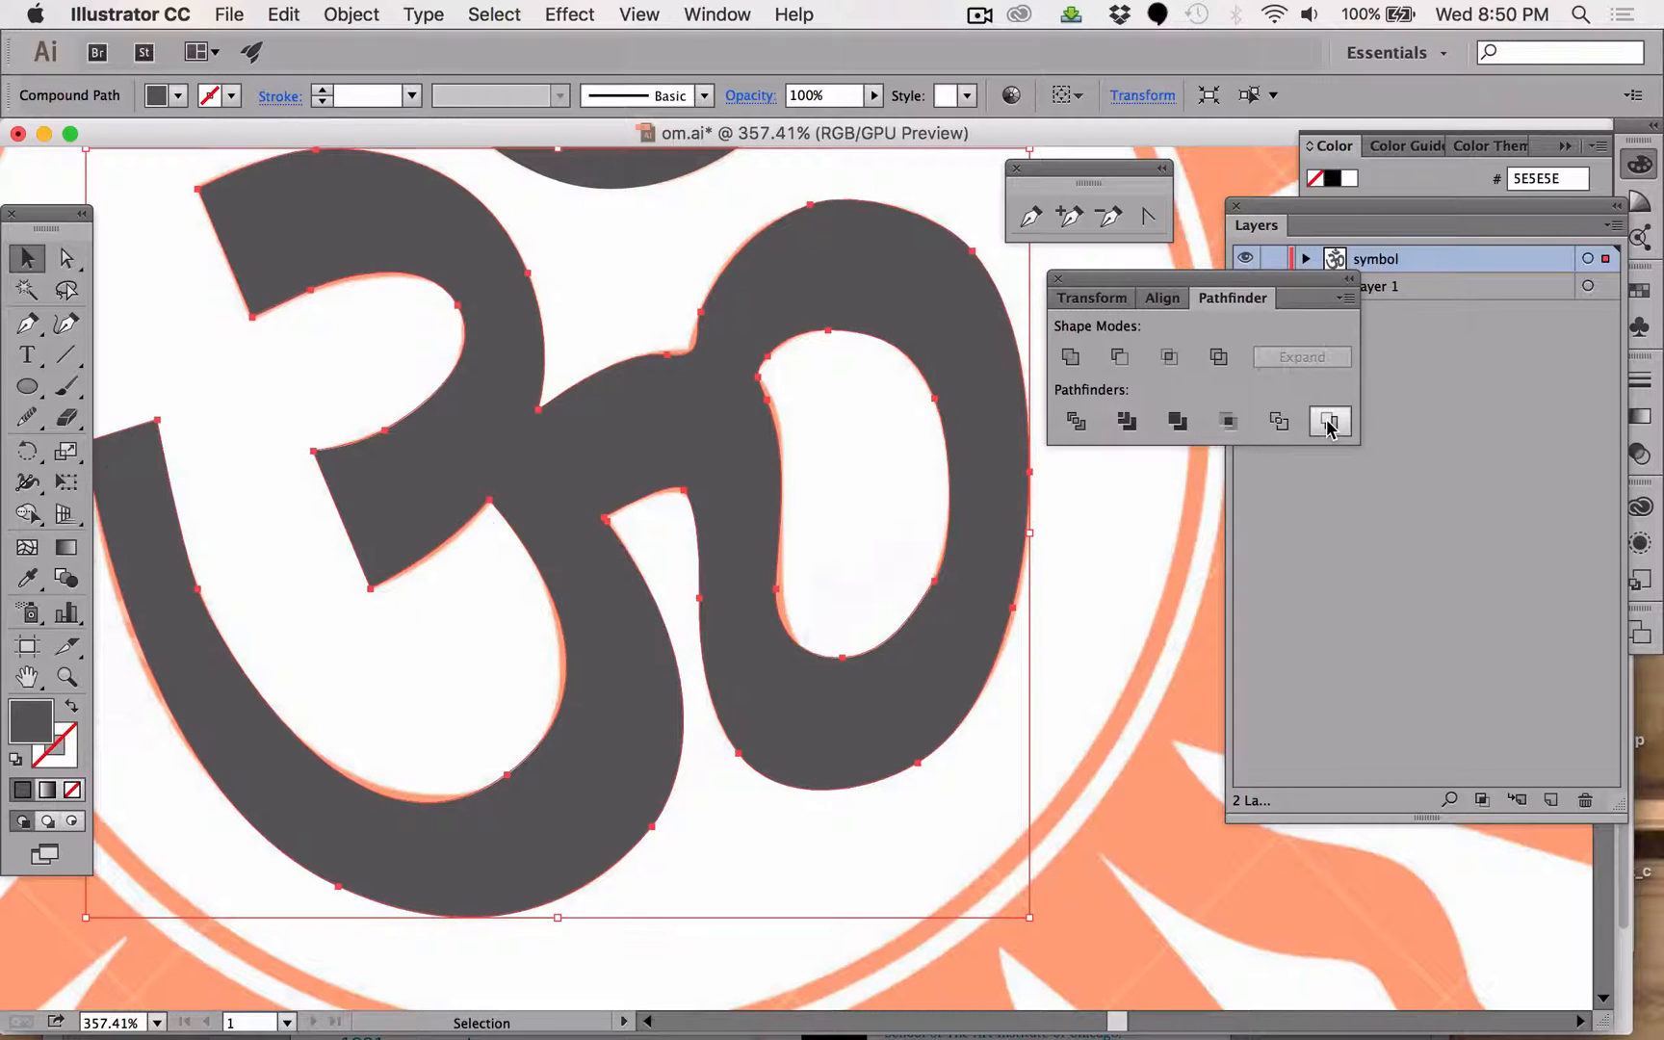
key("super+z")
key("super+z")
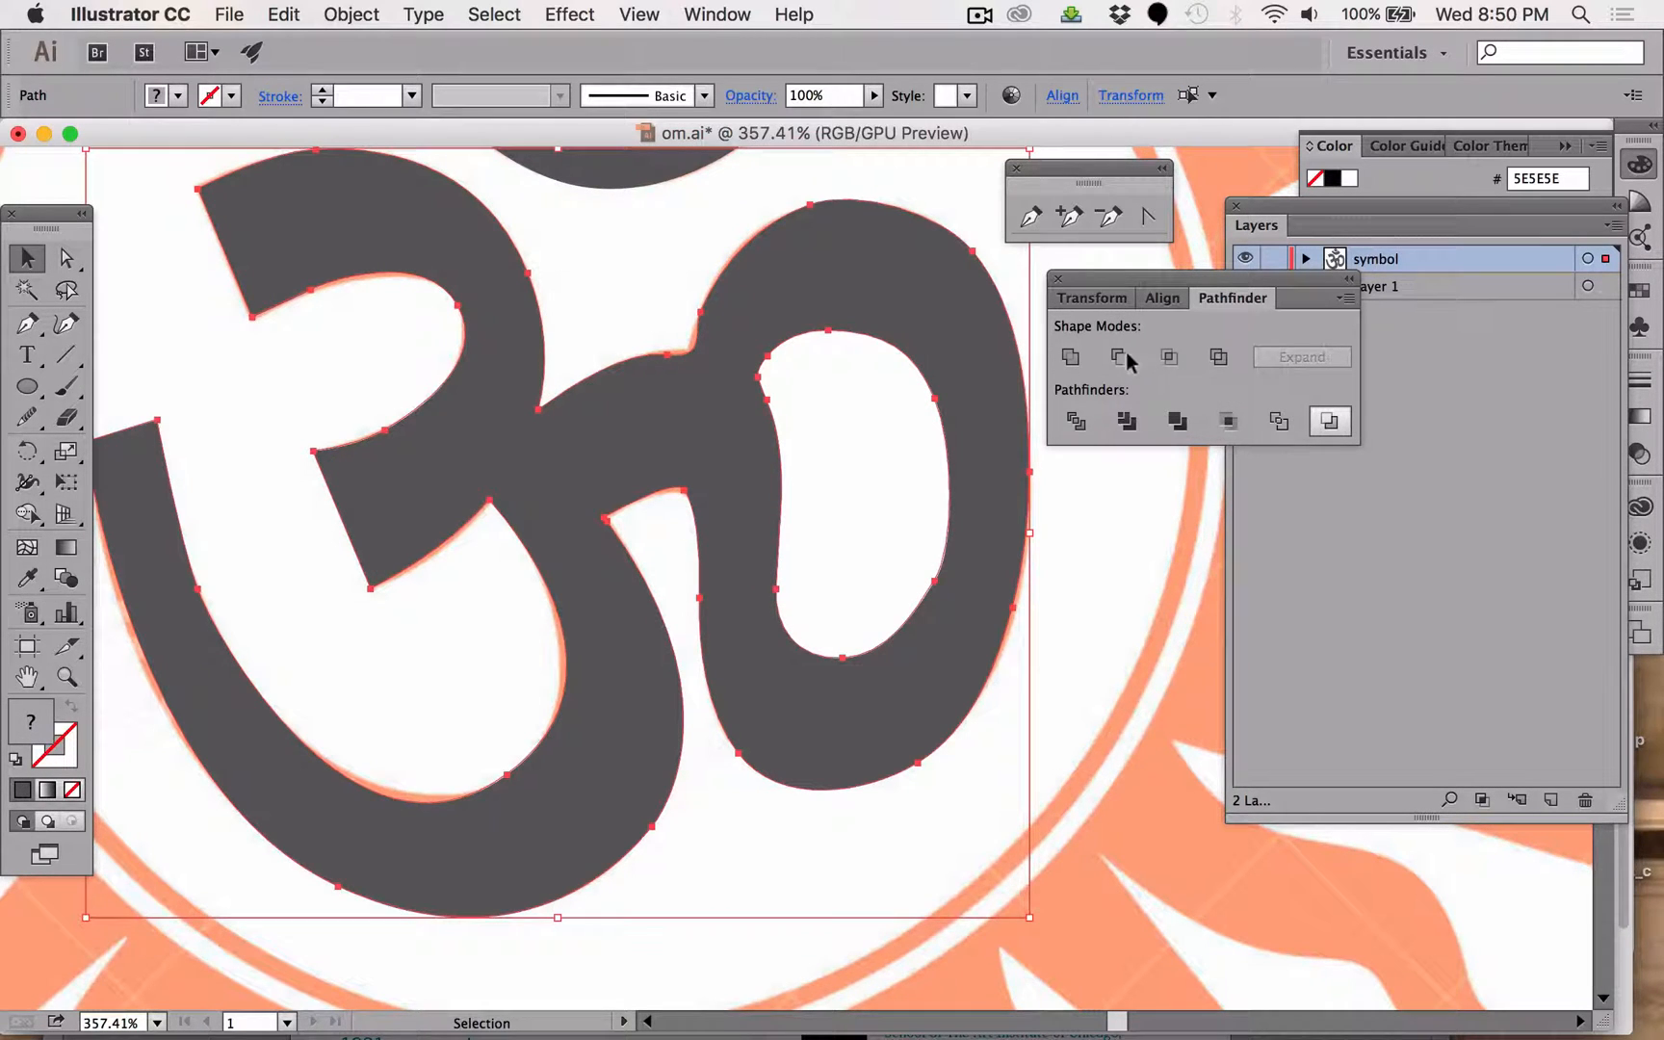
Cut the white opening out of the merged symbol's loop with Pathfinder Minus Front.
left_click(1120, 359)
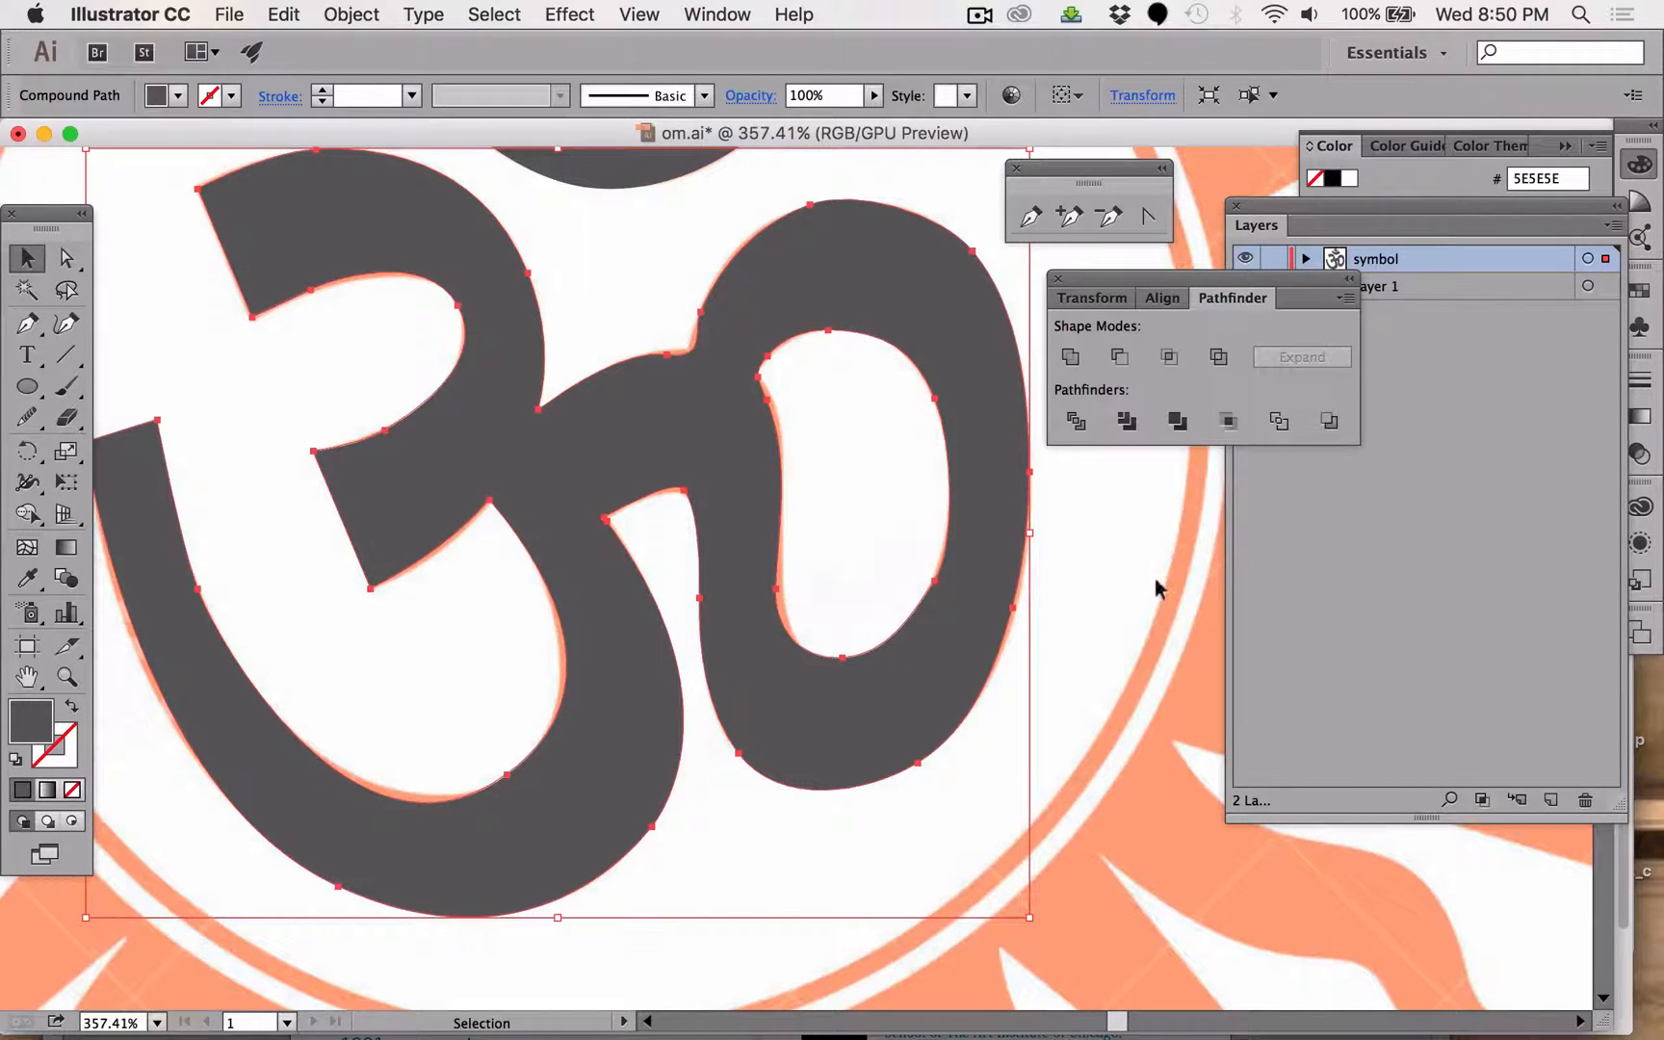
left_click(1065, 553)
Try moving the cut-out symbol away from the orange template to check its opening, and undo the move.
mouse_move(884, 643)
left_mouse_down()
mouse_move(899, 638)
mouse_move(764, 691)
left_mouse_up()
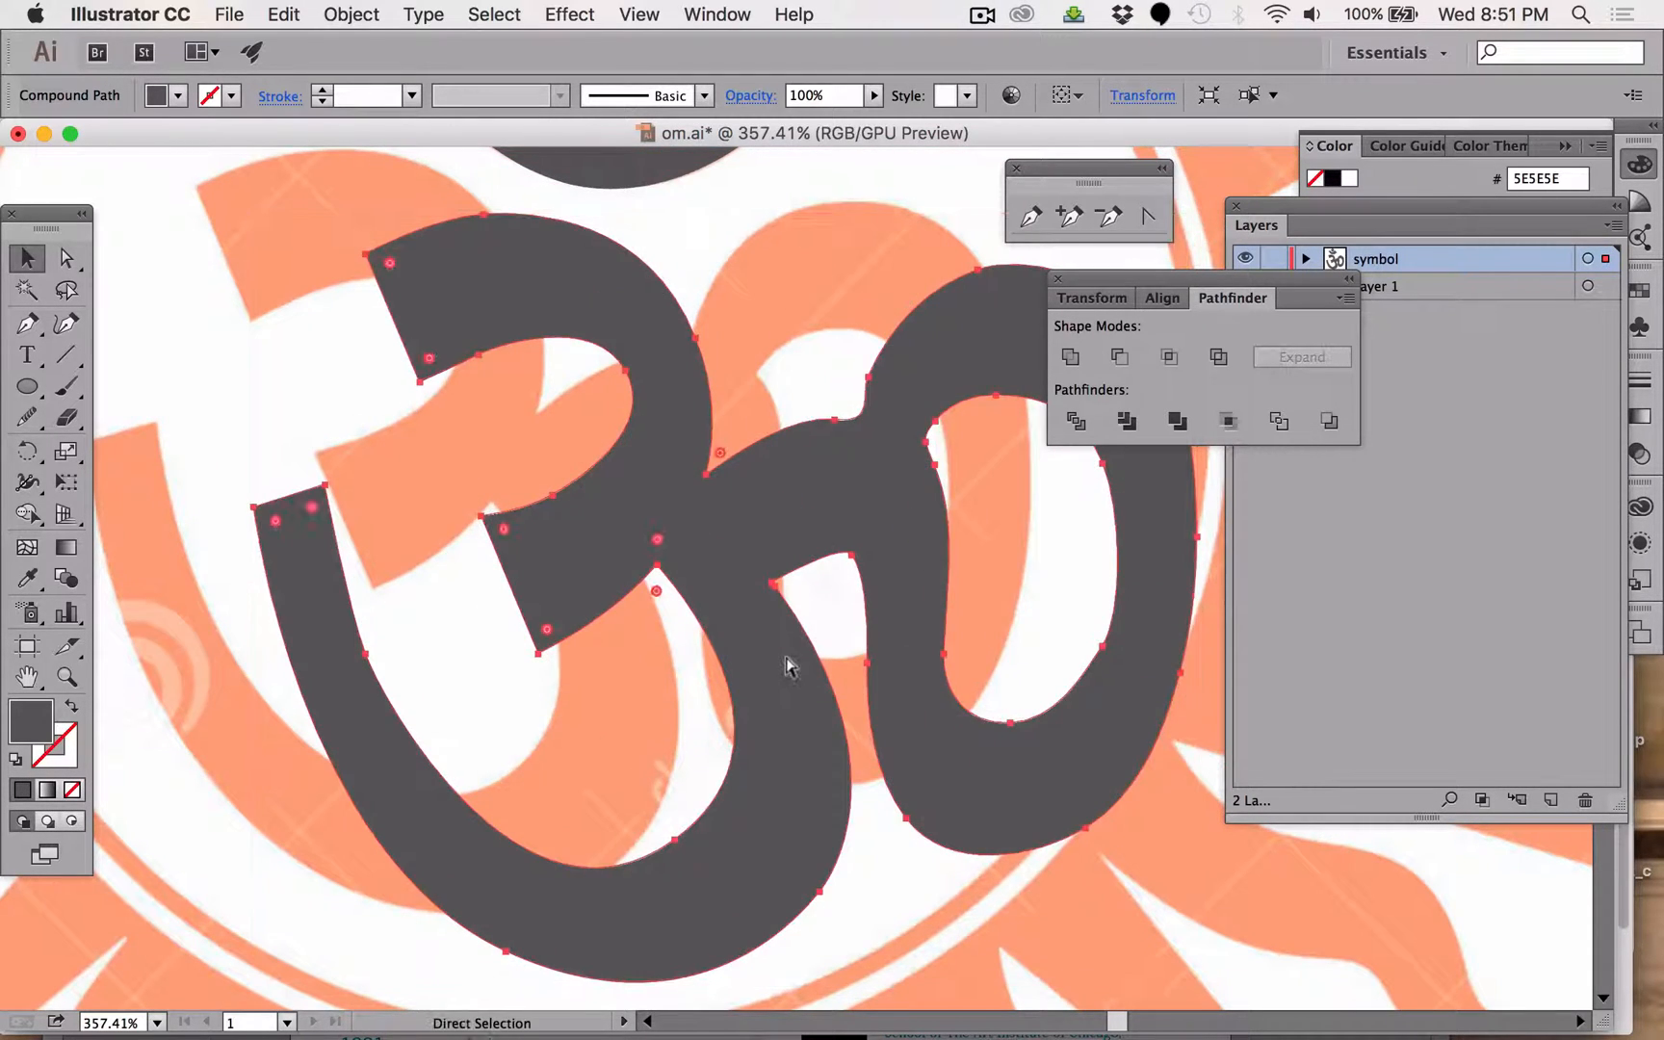
key("super+z")
key("super+z")
scroll(785, 665, "up", 10)
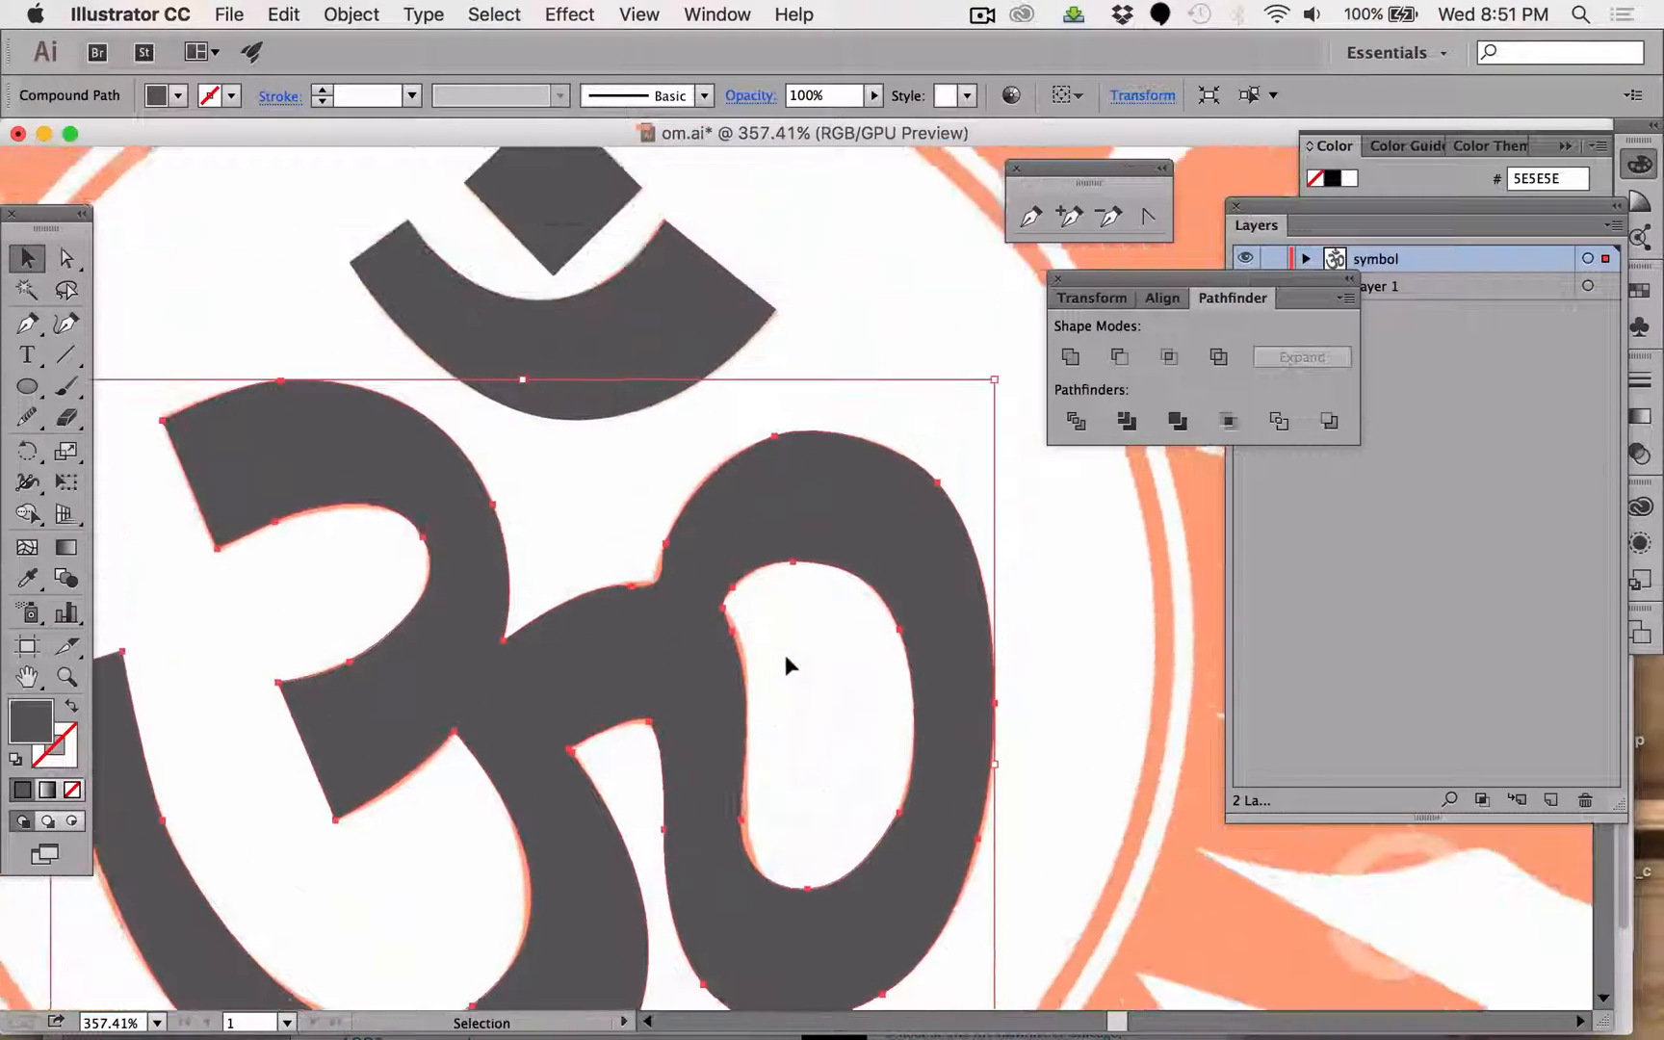
scroll(787, 665, "down", 5)
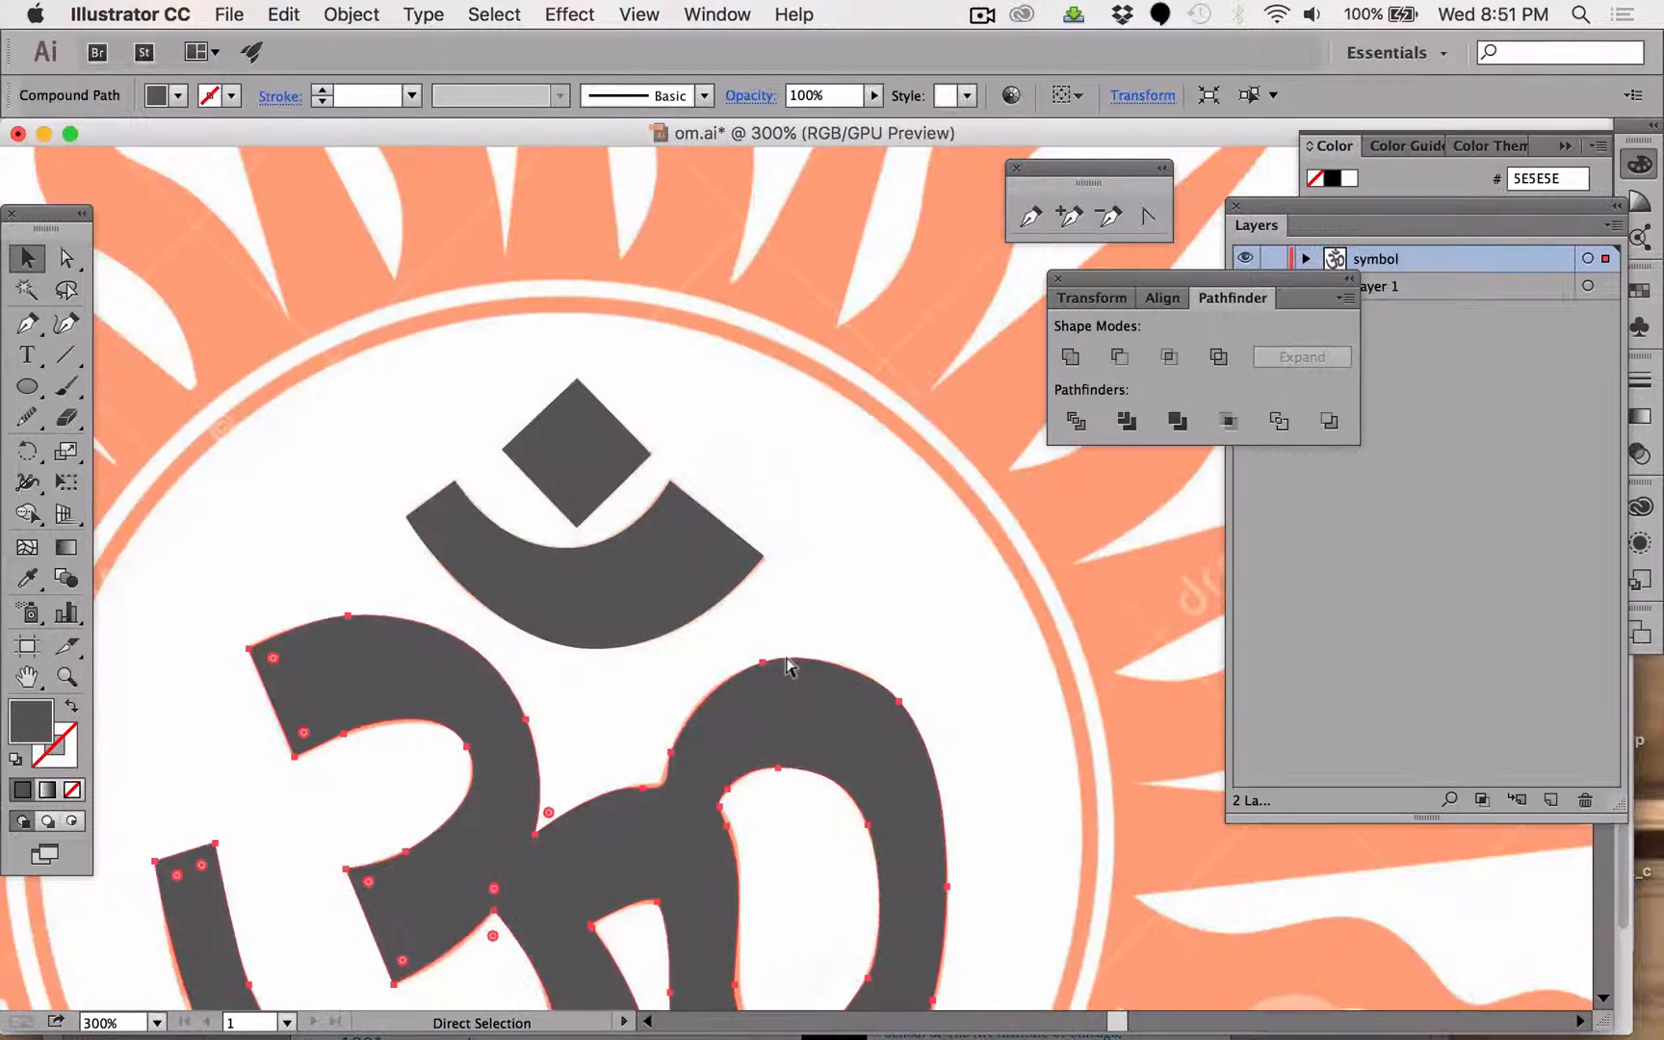